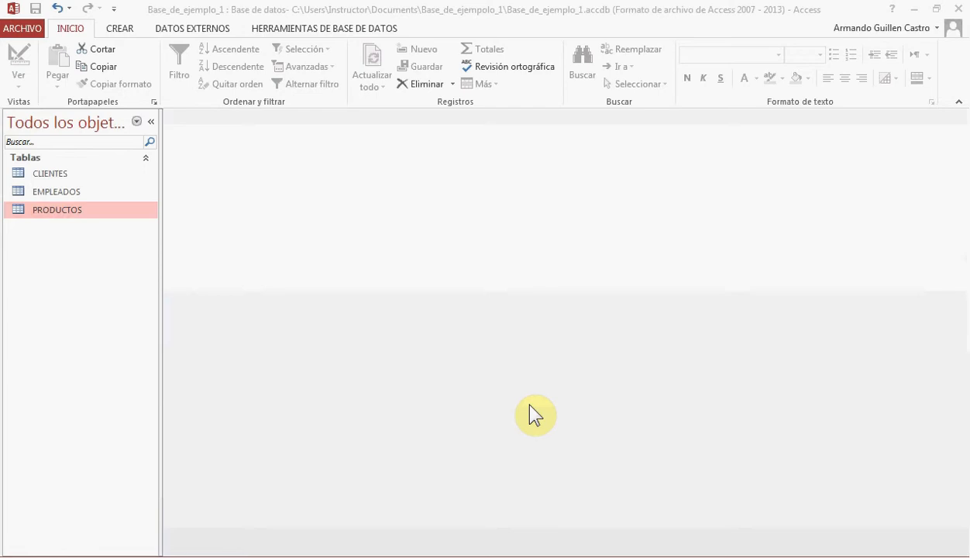
Copy the CLIENTES table and paste it as a new table named GERENTE with structure only
right_click(59, 174)
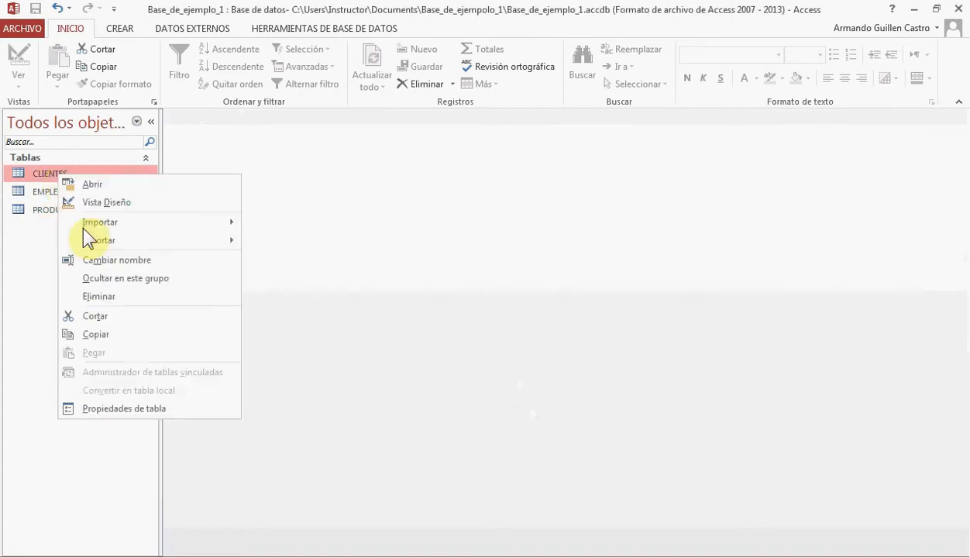
click(112, 334)
right_click(63, 279)
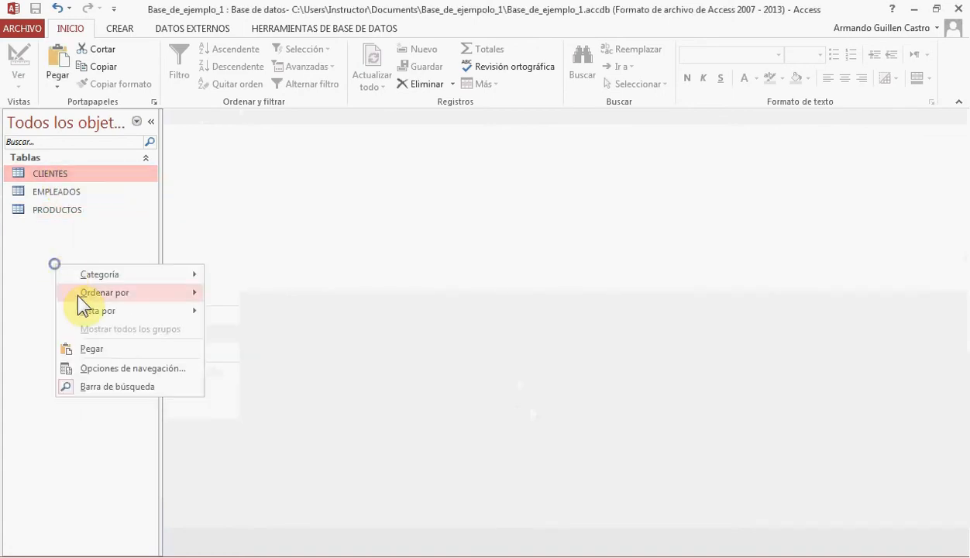
click(98, 347)
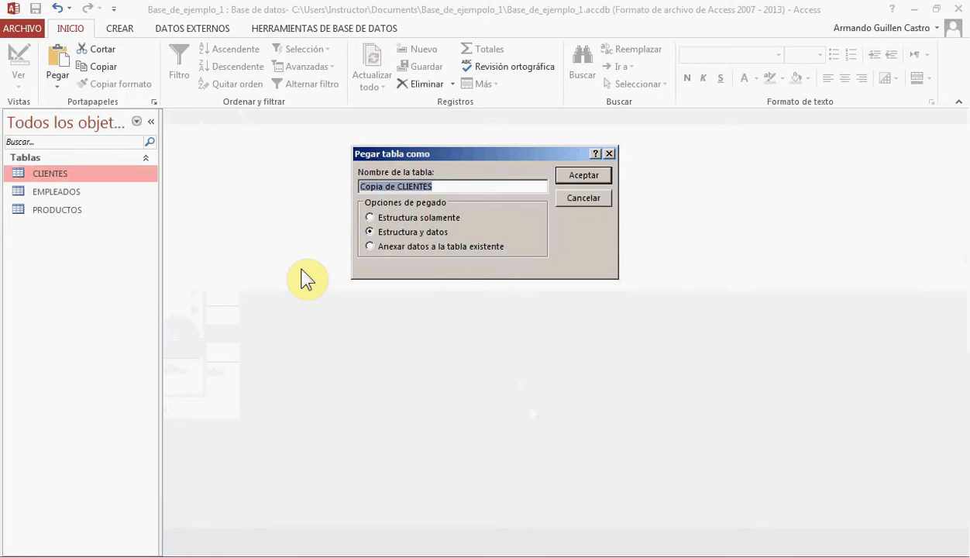
text(GERENTE)
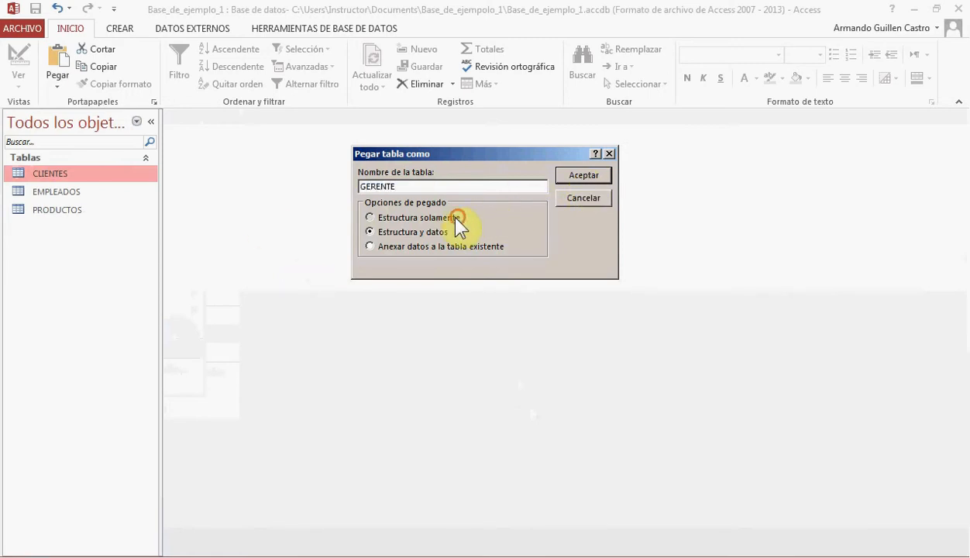
click(573, 175)
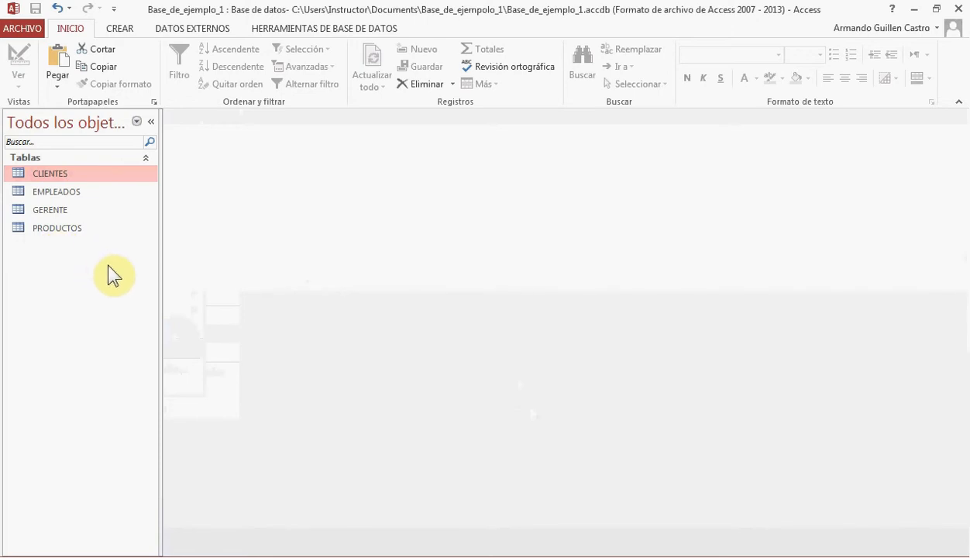
Inspect the cedula_cliente field in the CLIENTES table's design view and close the table
right_click(60, 177)
click(68, 203)
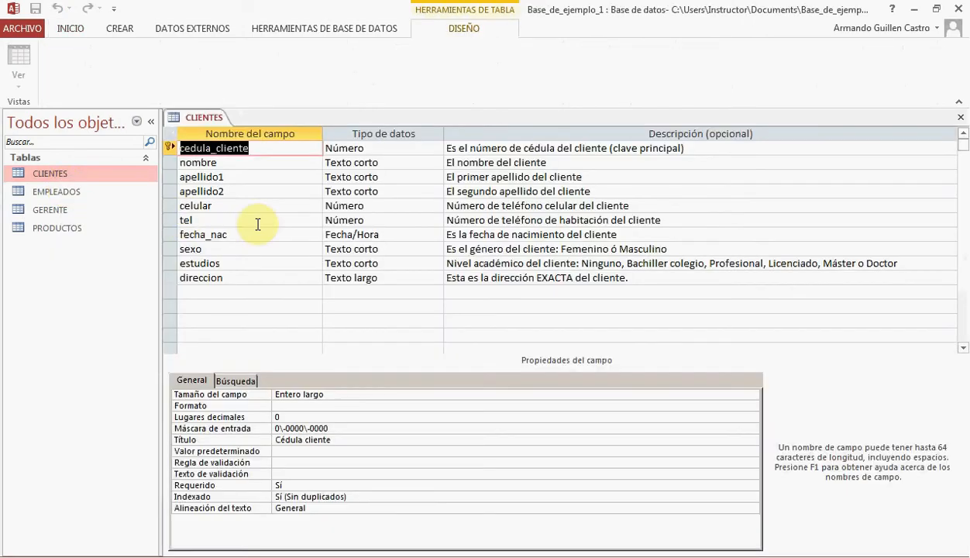
double_click(234, 148)
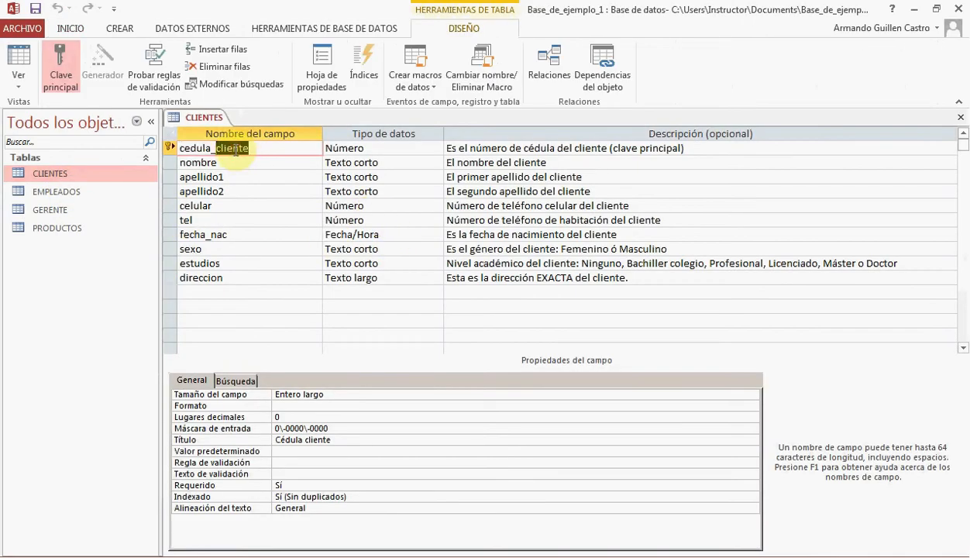
triple_click(236, 150)
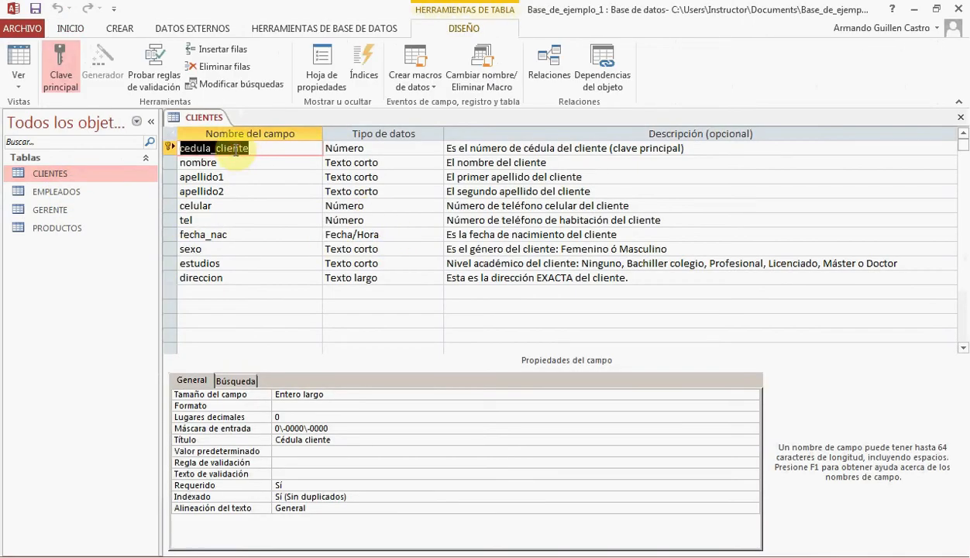
click(960, 118)
Open the GERENTE table in design view and rename its primary key field to cedula_gerente
right_click(45, 209)
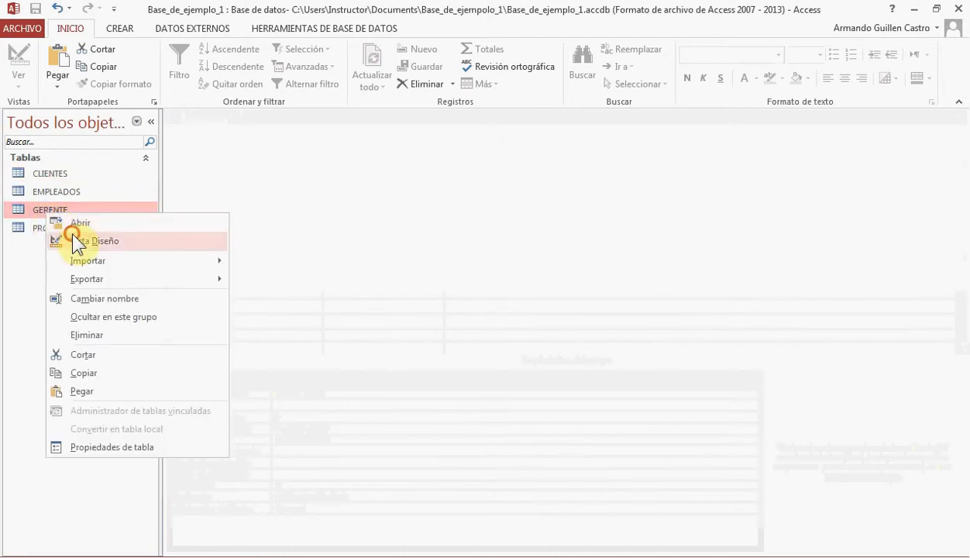
click(70, 236)
double_click(233, 148)
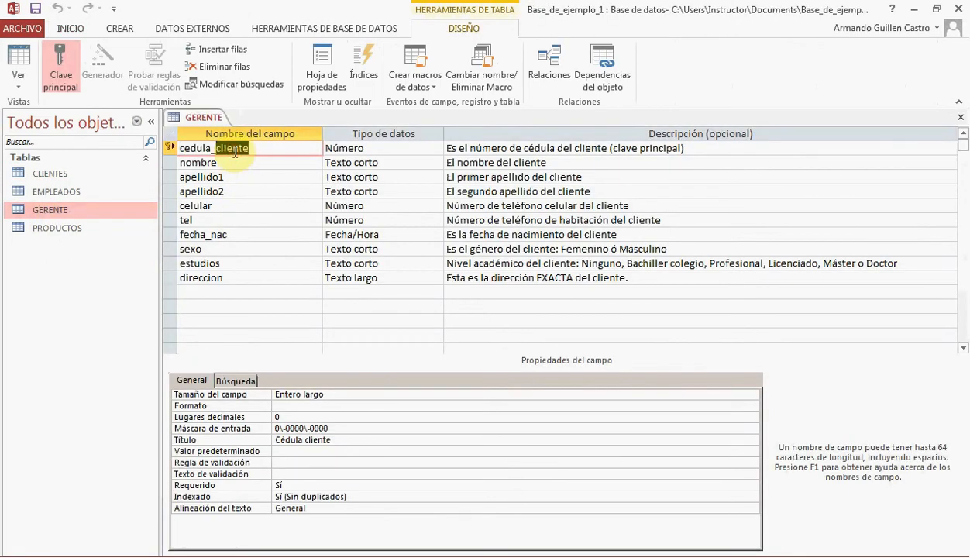
text(GE)
key(BackSpace)
key(BackSpace)
text(gerente)
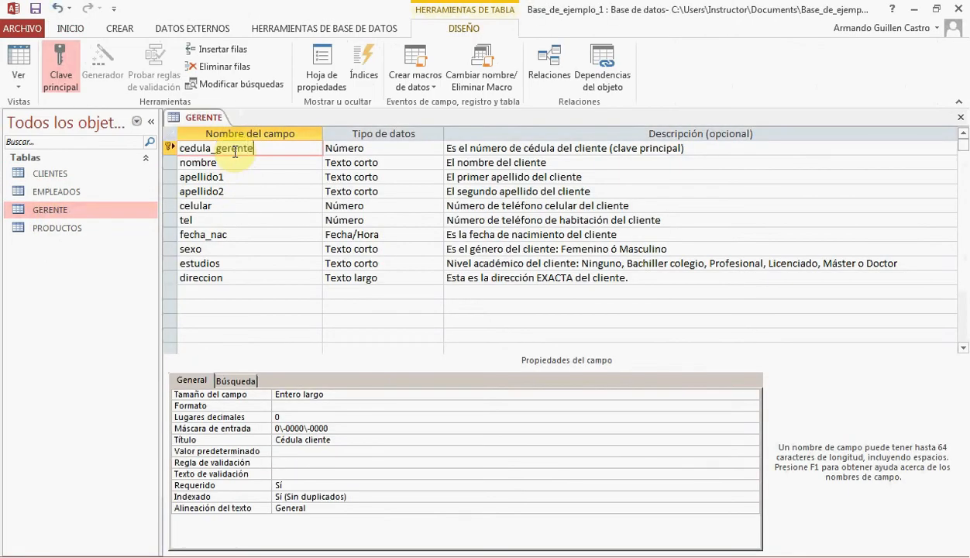
Replace "cliente" with "gerente" in the descriptions of the cedula_gerente, nombre, apellido1 and apellido2 fields
double_click(235, 149)
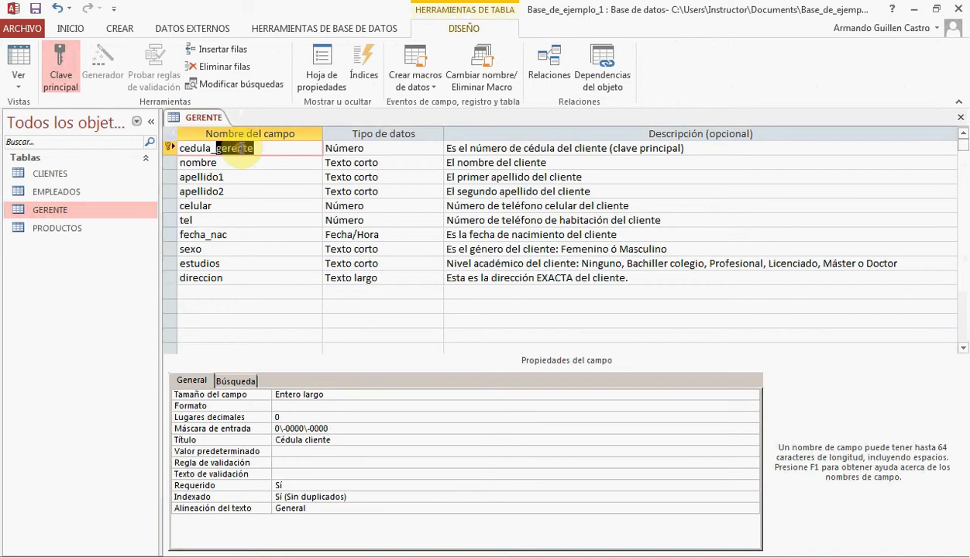
double_click(590, 147)
text(gerente)
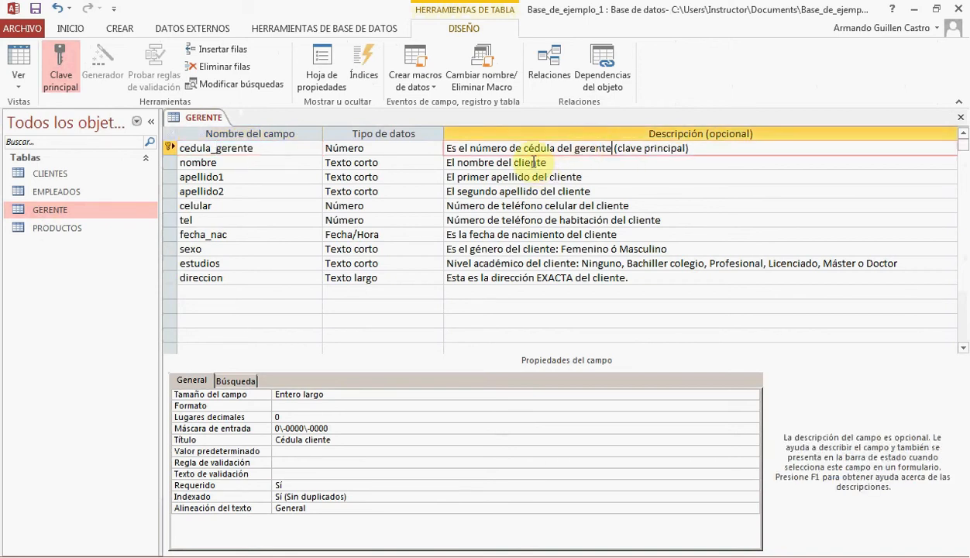
double_click(535, 162)
text(gerente)
double_click(555, 177)
text(gerente)
double_click(578, 192)
text(gerente)
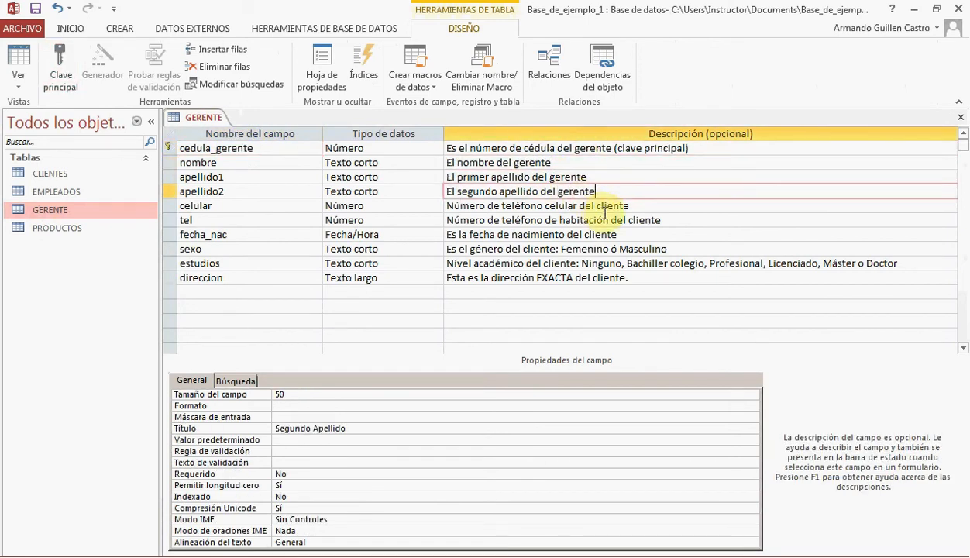
Replace "cliente" with "gerente" in the descriptions of the celular, tel, fecha_nac, sexo, estudios and direccion fields
double_click(608, 205)
text(gerente)
double_click(631, 220)
text(gerente)
double_click(602, 234)
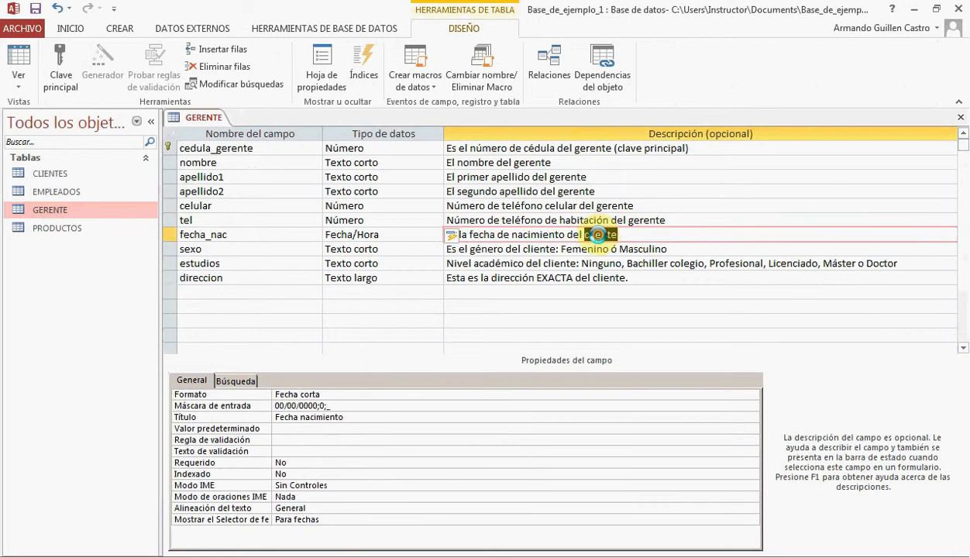
text(gerente)
double_click(542, 249)
text(gerente)
double_click(566, 264)
text(gerente)
double_click(609, 278)
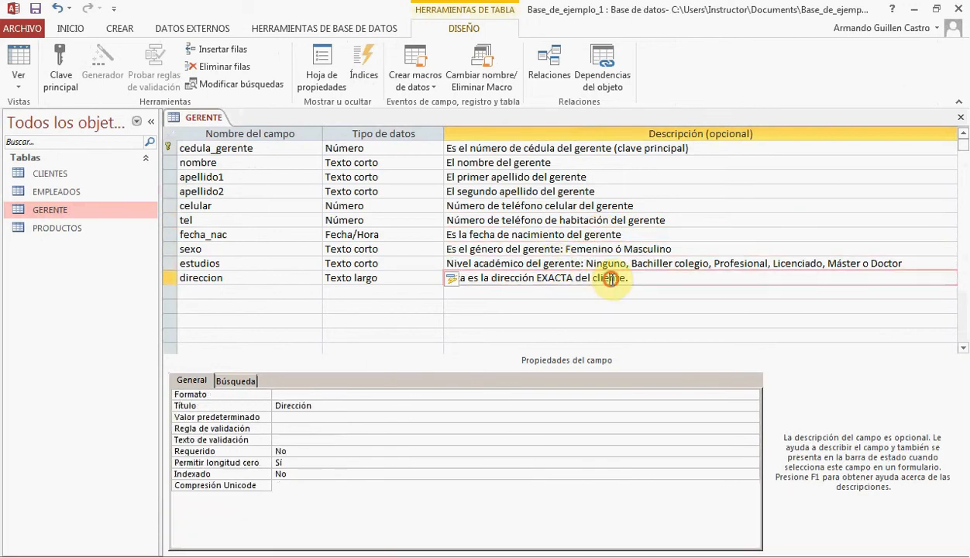
text(gerente)
Set the Título property of the cedula_gerente field to "Cédula gerente" and save the table design
click(209, 149)
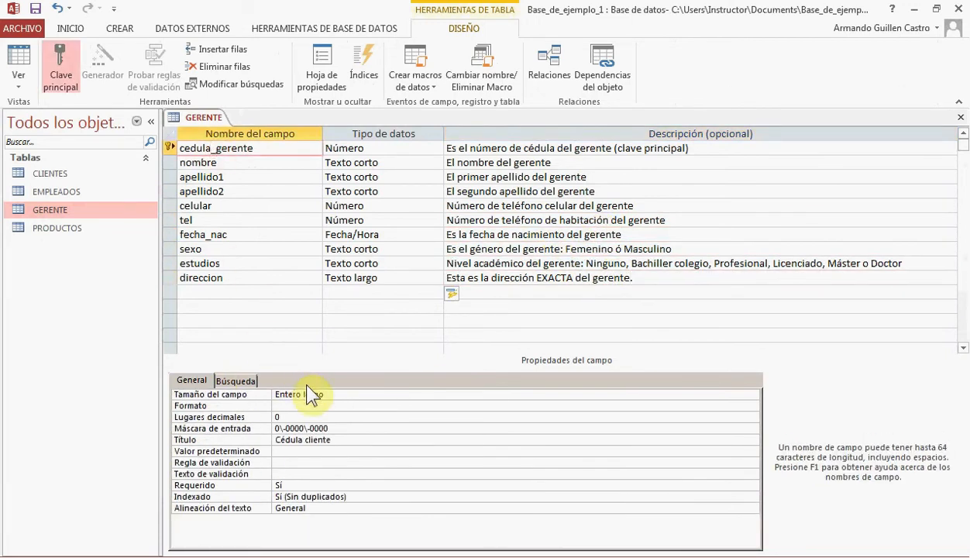
click(225, 148)
double_click(310, 439)
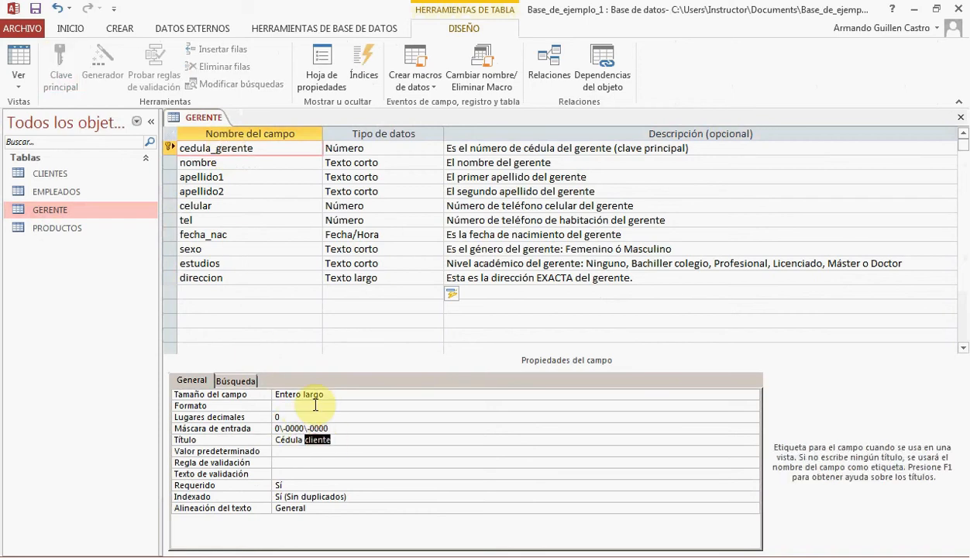
text(gerente)
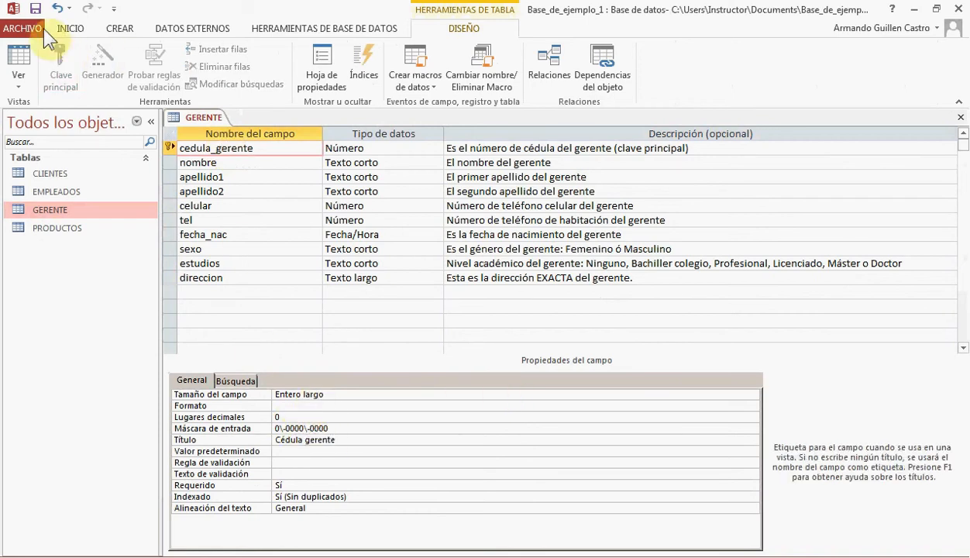
click(37, 8)
Show the GERENTE table as a datasheet and enter the manager's ID number in the first record
click(24, 60)
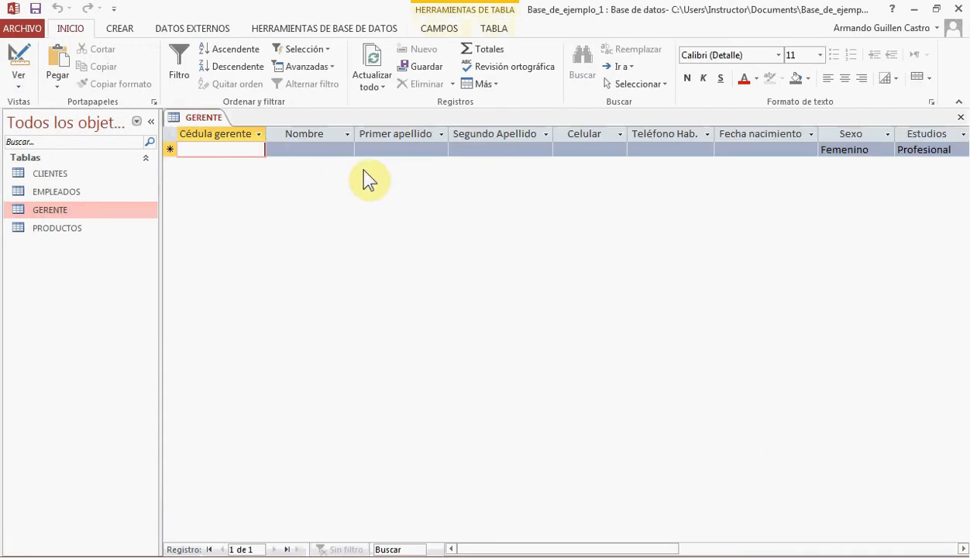
text(1-)
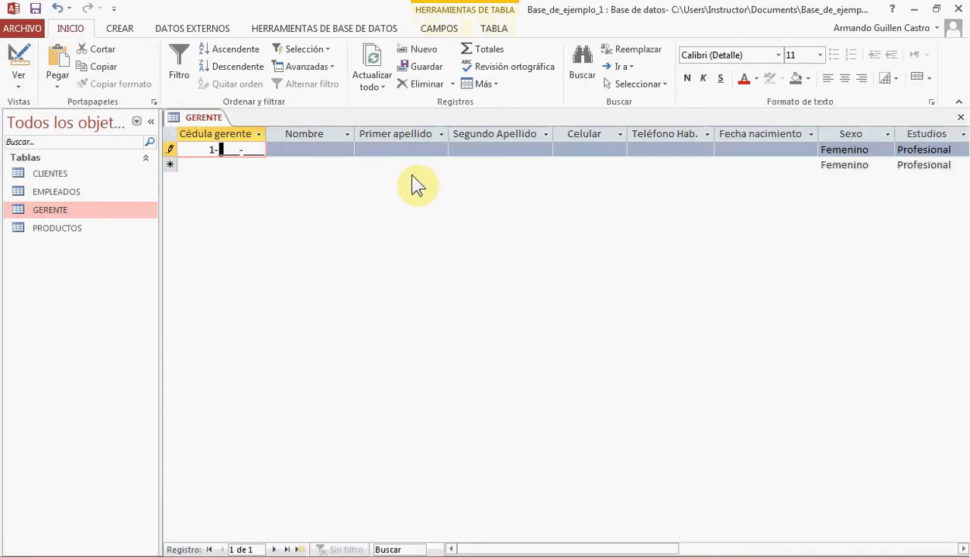
text(0123-0234)
key(Tab)
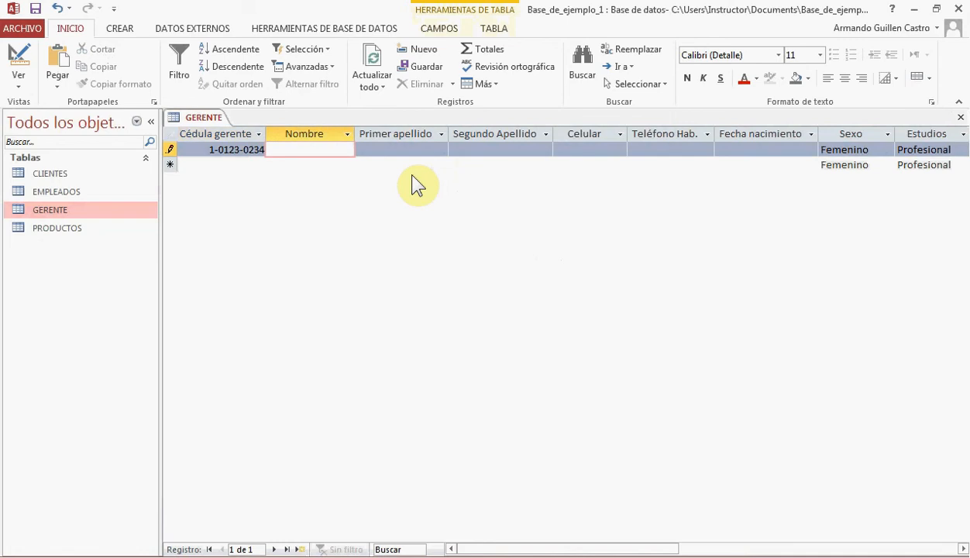
Enter the manager's first name and both surnames in the record
text(Enrique)
key(Tab)
text(Sego)
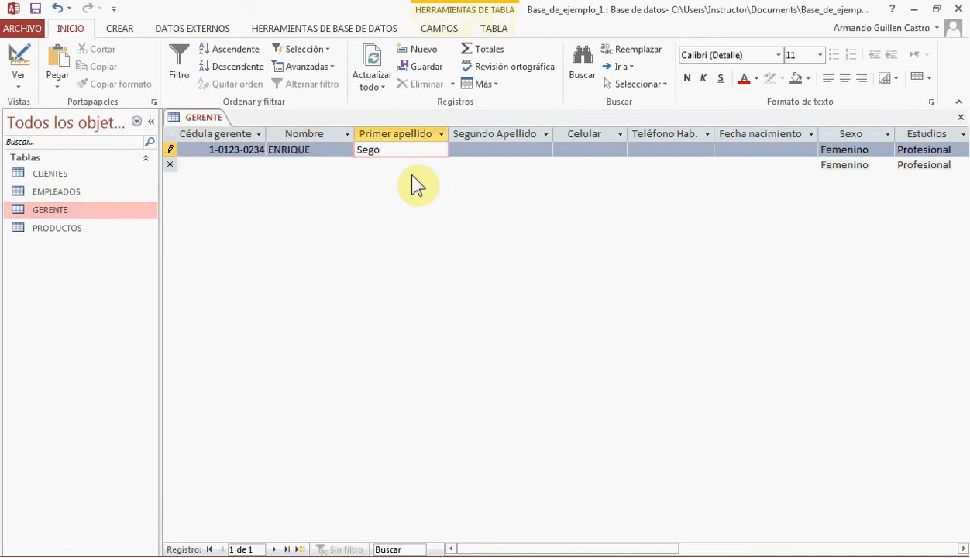
text(iviano)
key(Tab)
text(Piales)
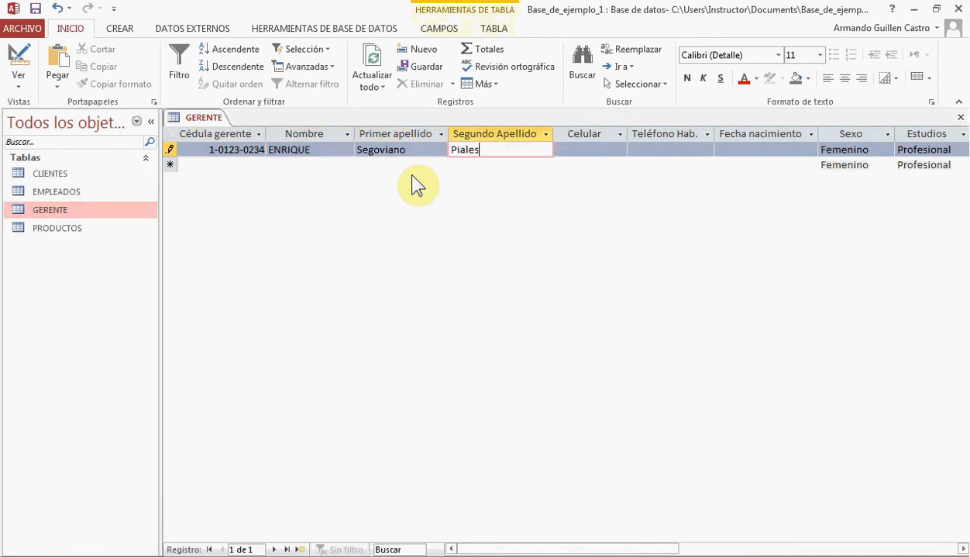
key(Tab)
Enter the manager's mobile number and home telephone number in the Celular and Teléfono Hab. fields
text(123)
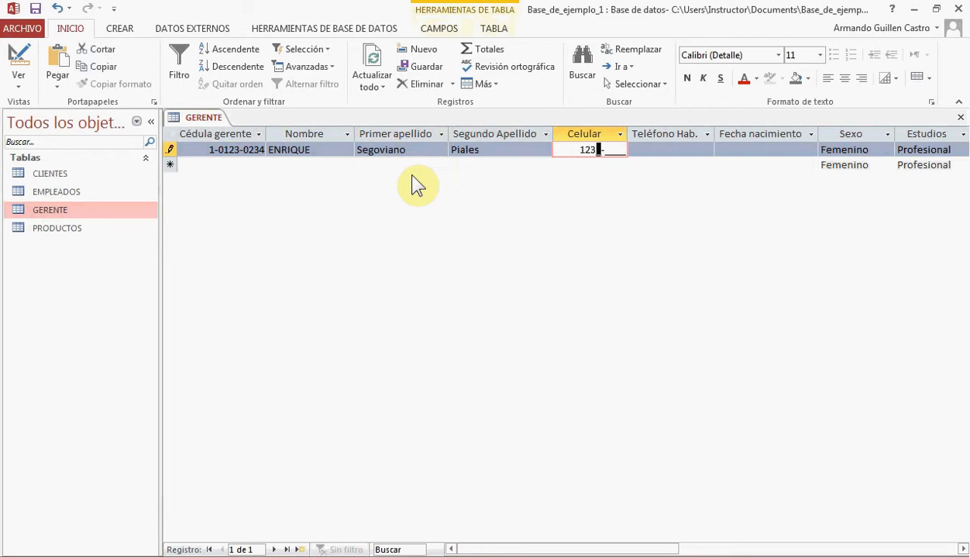
text(4-8963)
key(Tab)
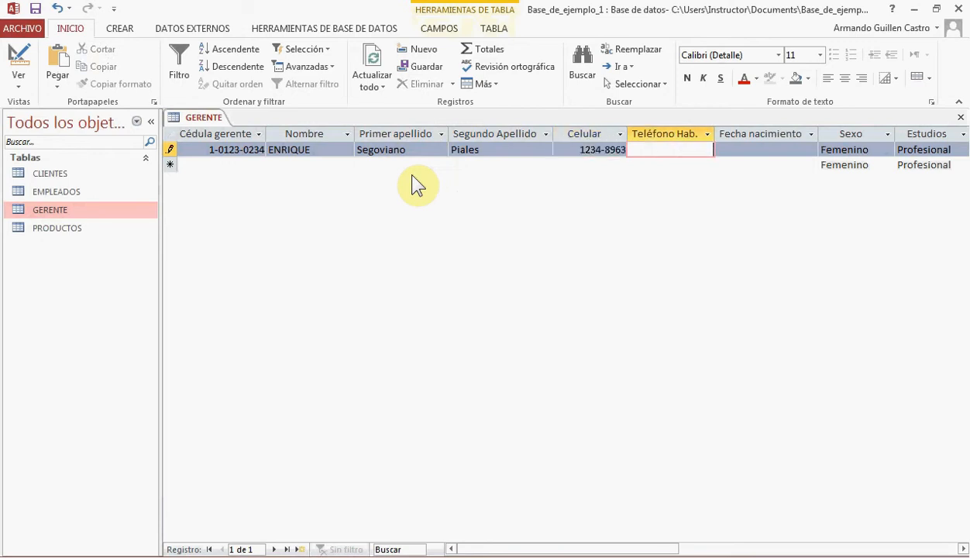
text(2222-55)
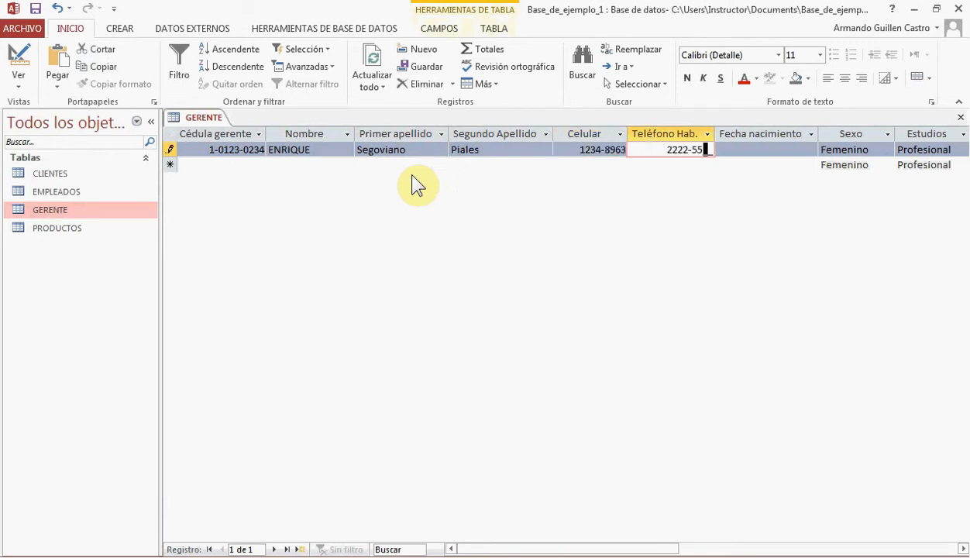
text(55)
key(Tab)
Enter the manager's date of birth and set Sexo to Masculino and Estudios to Máster
text(10/10/)
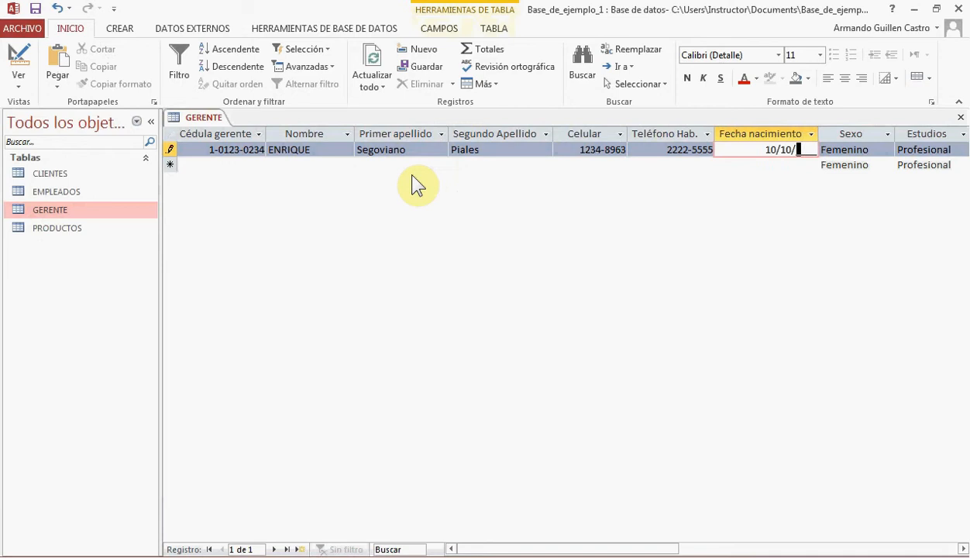
text(1980)
key(Tab)
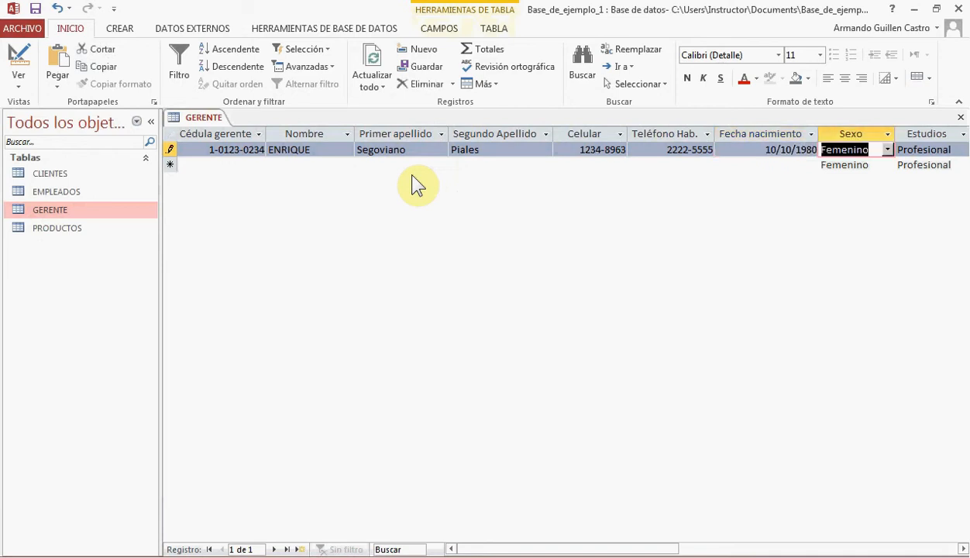
text(M)
key(Tab)
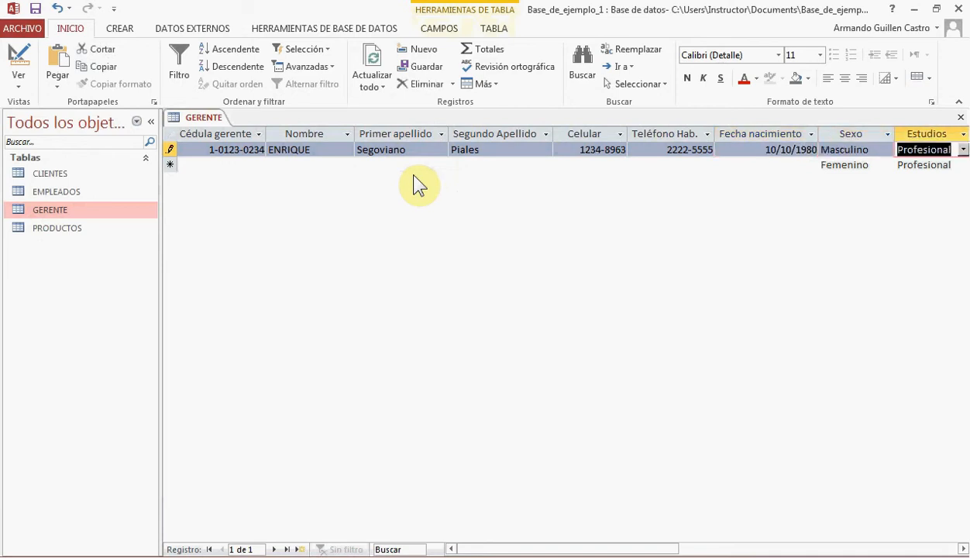
click(964, 149)
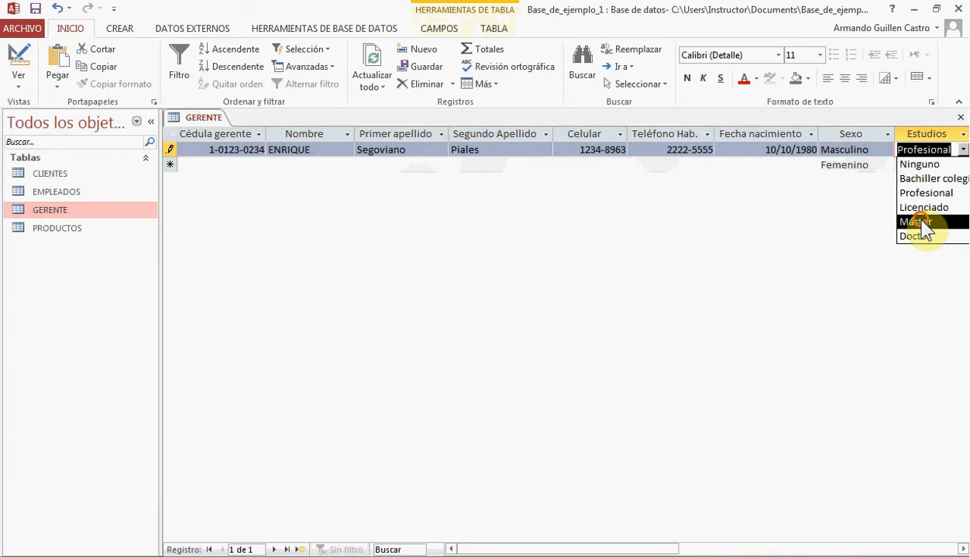
click(923, 221)
key(Tab)
Enter the manager's address in the Dirección field, then save and close the GERENTE table
text(A)
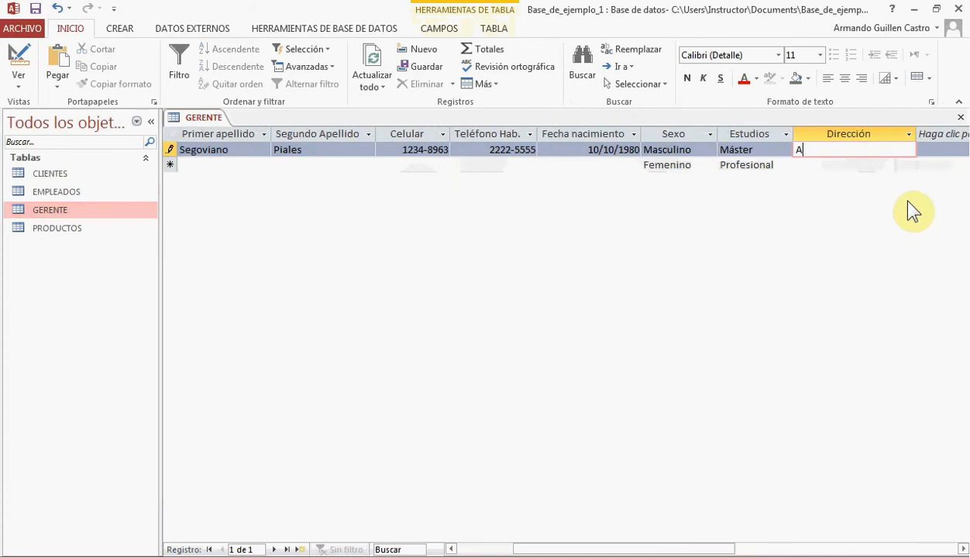
text(lajuela, Costa Rica.)
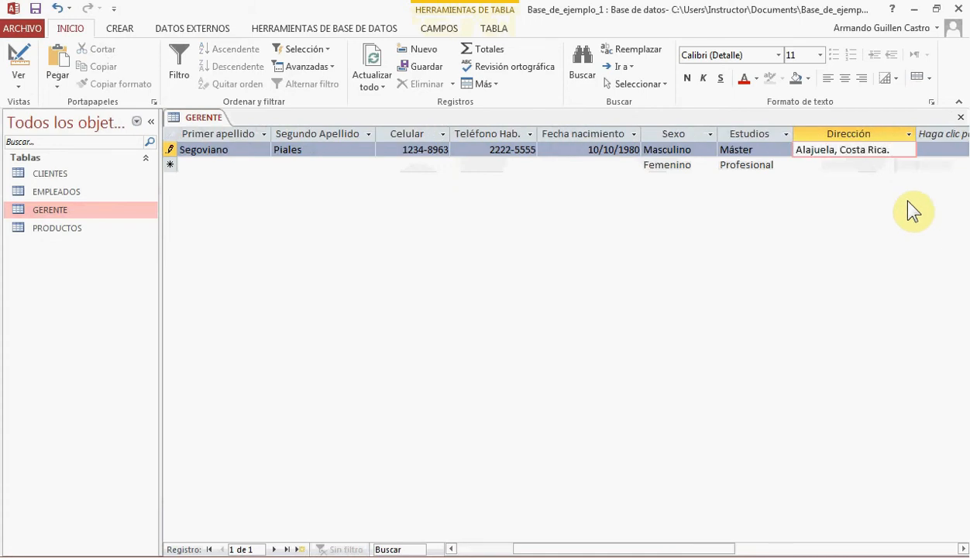
click(35, 9)
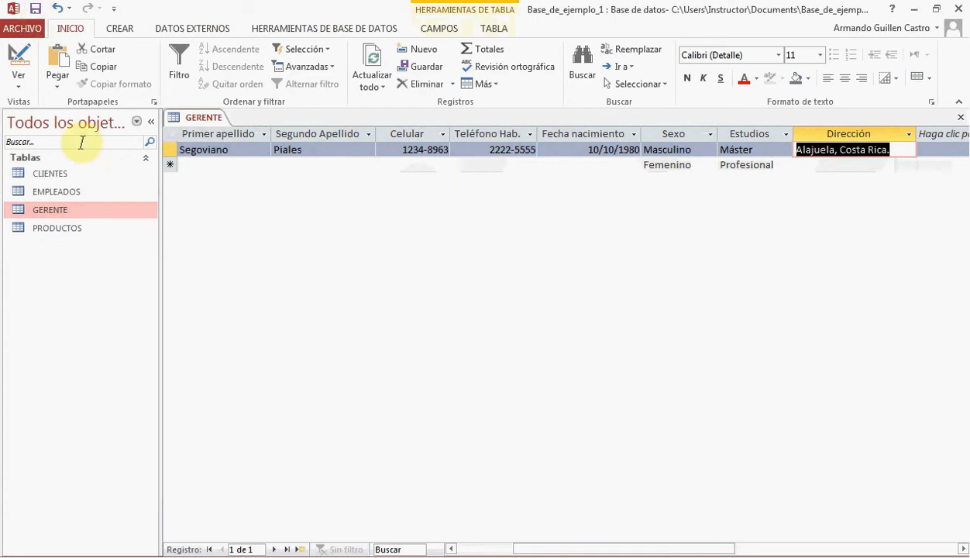
click(961, 117)
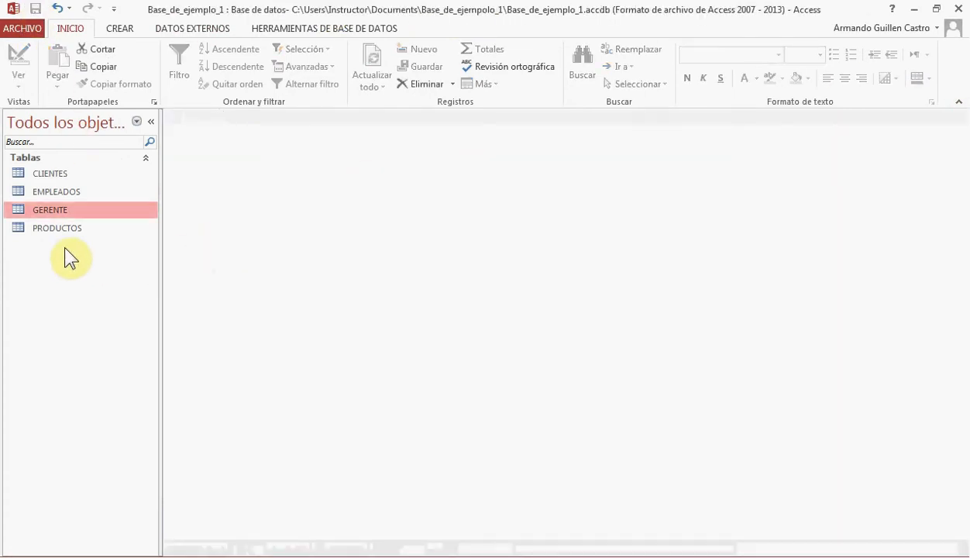
Copy the GERENTE table and paste it with structure and data as a new table named DIRECTOR
click(55, 216)
right_click(56, 217)
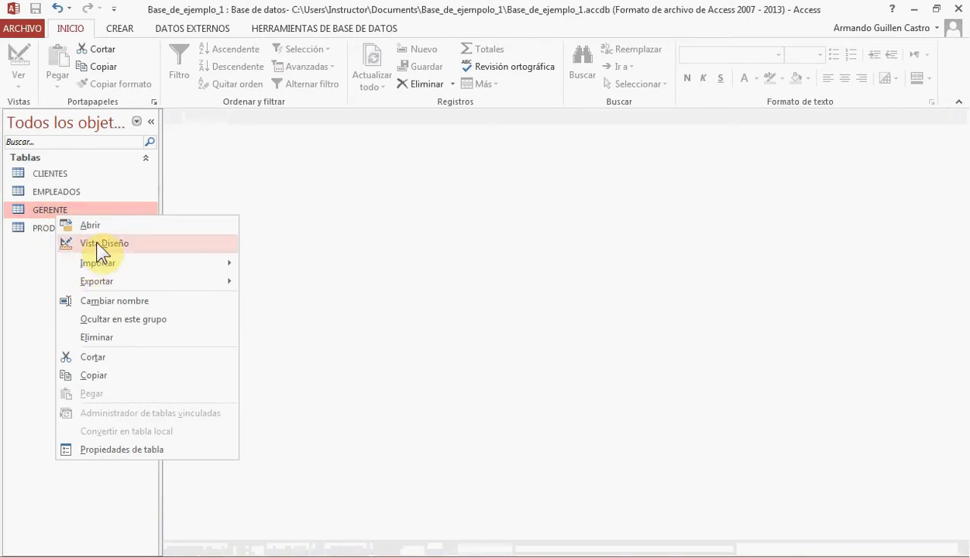
click(98, 375)
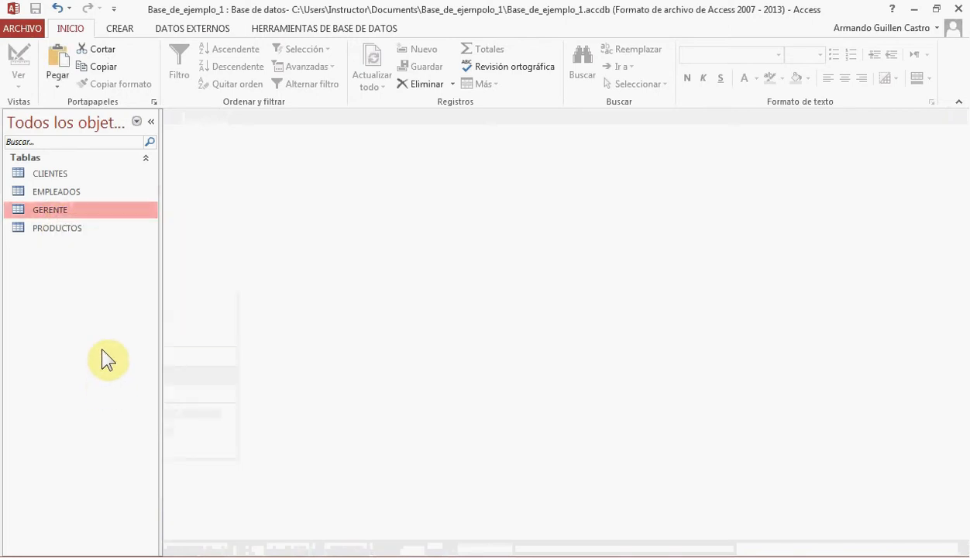
right_click(78, 286)
click(108, 370)
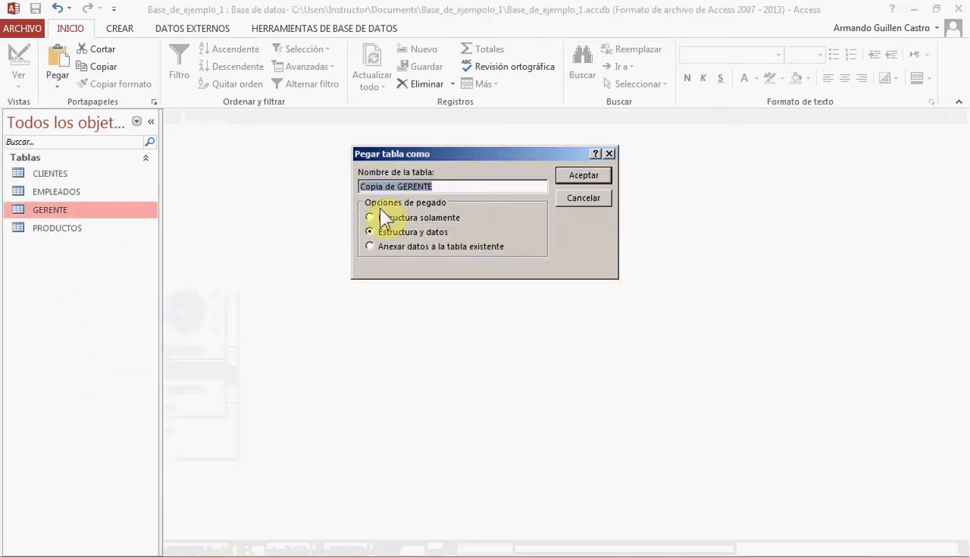
text(DIRECTOR)
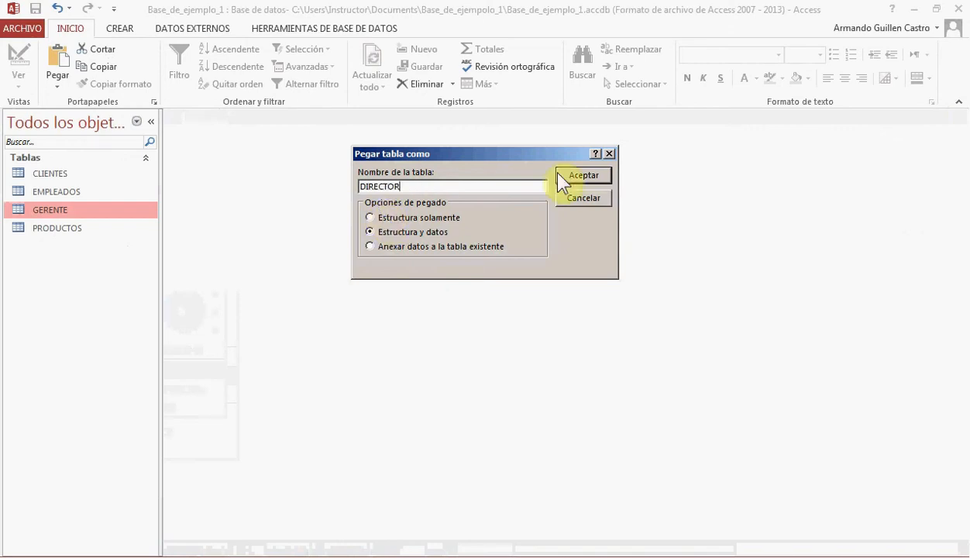
click(582, 176)
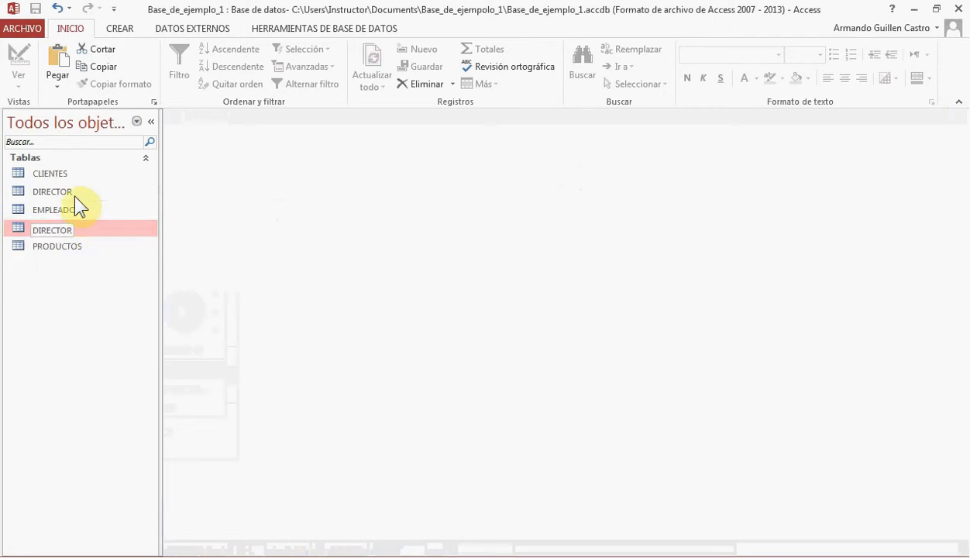
Open the DIRECTOR table in Design view and rename its primary key field to cedula_director
right_click(71, 191)
click(116, 220)
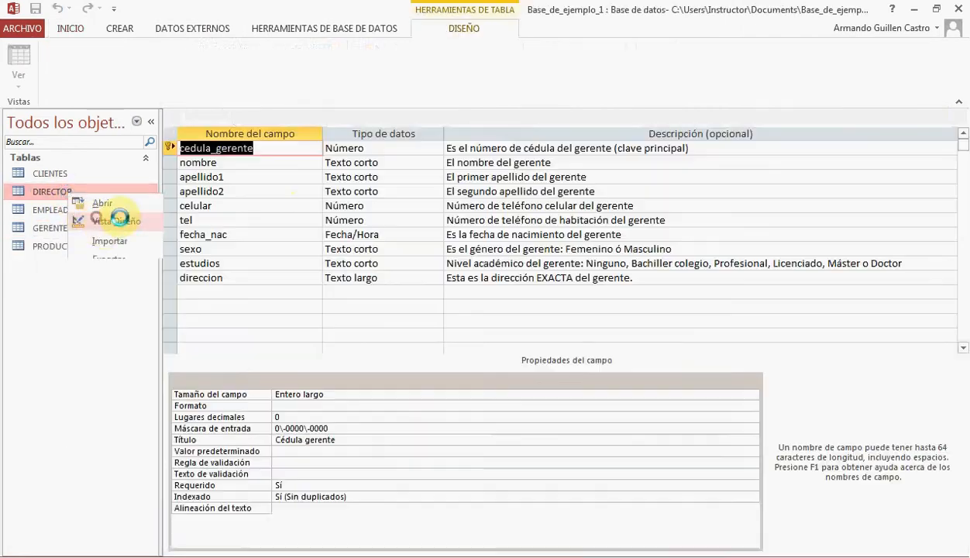
double_click(250, 147)
text(Director)
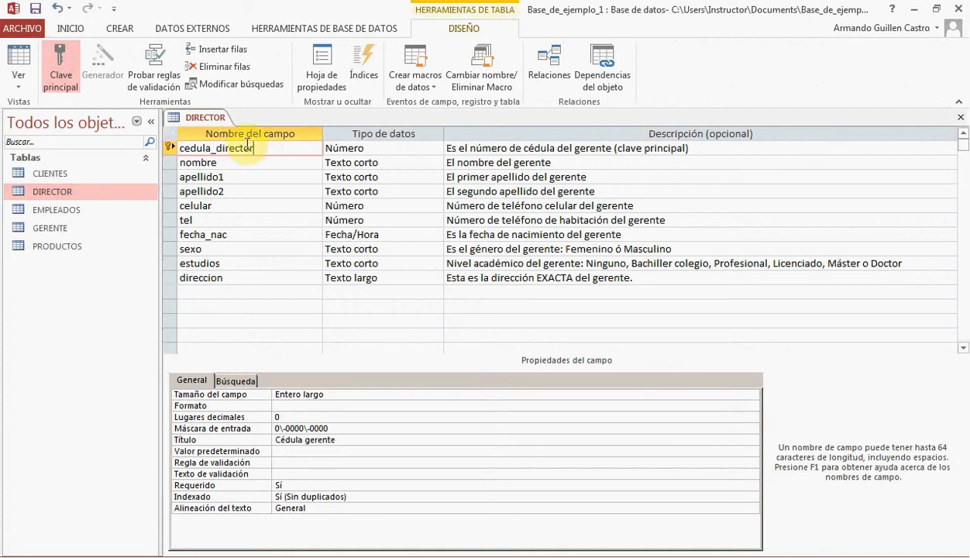
Replace "gerente" with "director" in the descriptions of the cedula_director, nombre, apellido1, apellido2 and celular fields
drag(216, 147, 594, 145)
key(ctrl+c)
double_click(594, 147)
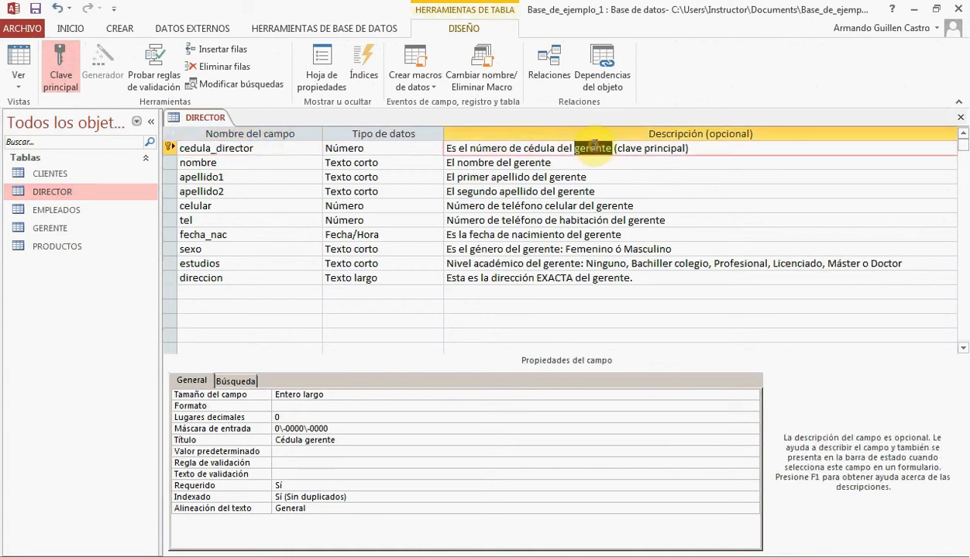
key(ctrl+v)
double_click(533, 163)
key(ctrl+v)
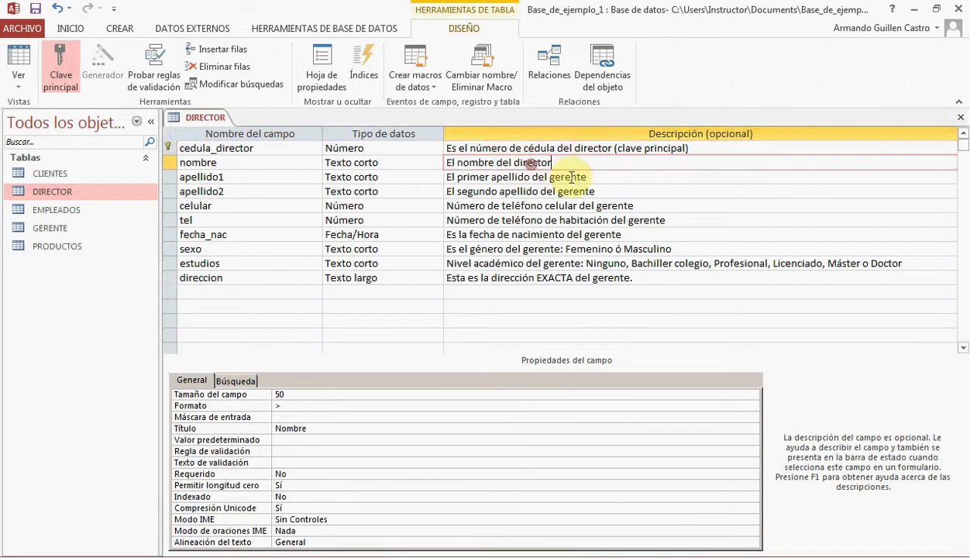
double_click(575, 177)
key(ctrl+v)
double_click(583, 190)
key(ctrl+v)
double_click(610, 205)
key(ctrl+v)
Replace "gerente" with "director" in the descriptions of the tel, fecha_nac, sexo, estudios and direccion fields
double_click(645, 220)
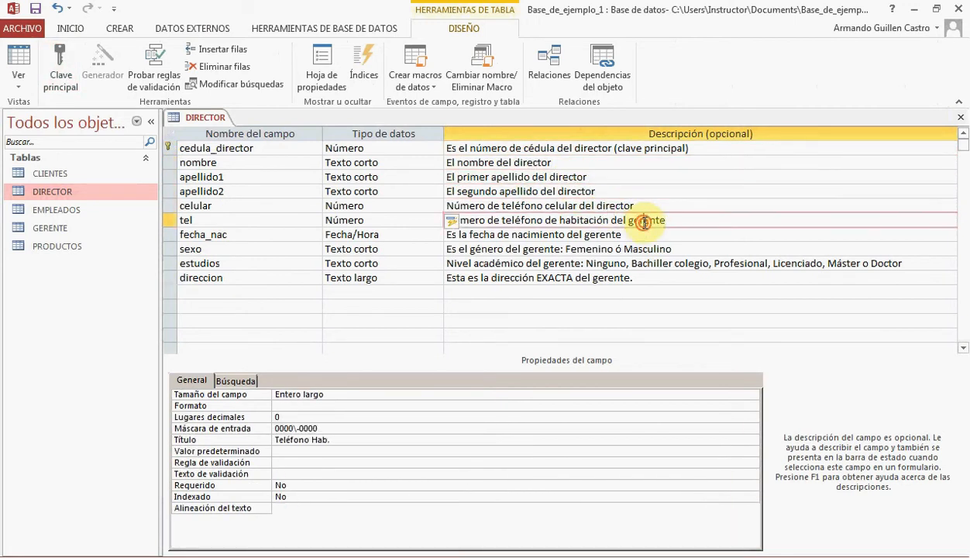
key(ctrl+v)
double_click(607, 234)
key(ctrl+v)
double_click(544, 248)
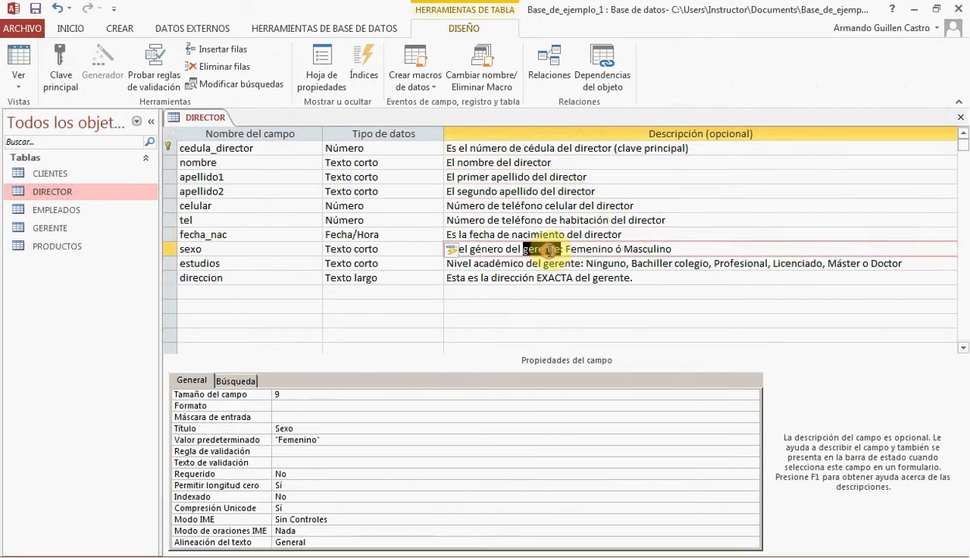
key(ctrl+v)
double_click(566, 264)
key(ctrl+v)
double_click(611, 278)
key(ctrl+v)
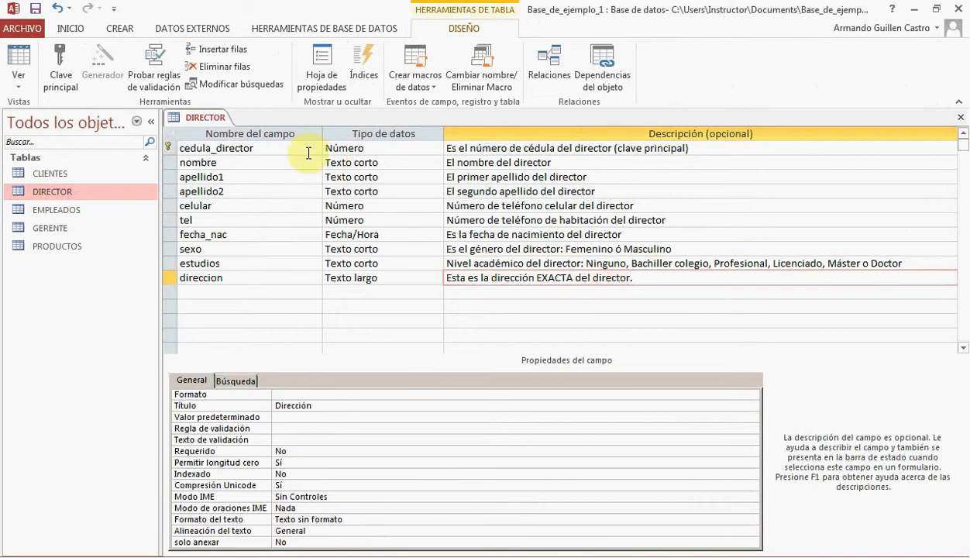
Set the caption of cedula_director to "Cédula director", then save the table and switch to Datasheet view
click(295, 149)
double_click(318, 440)
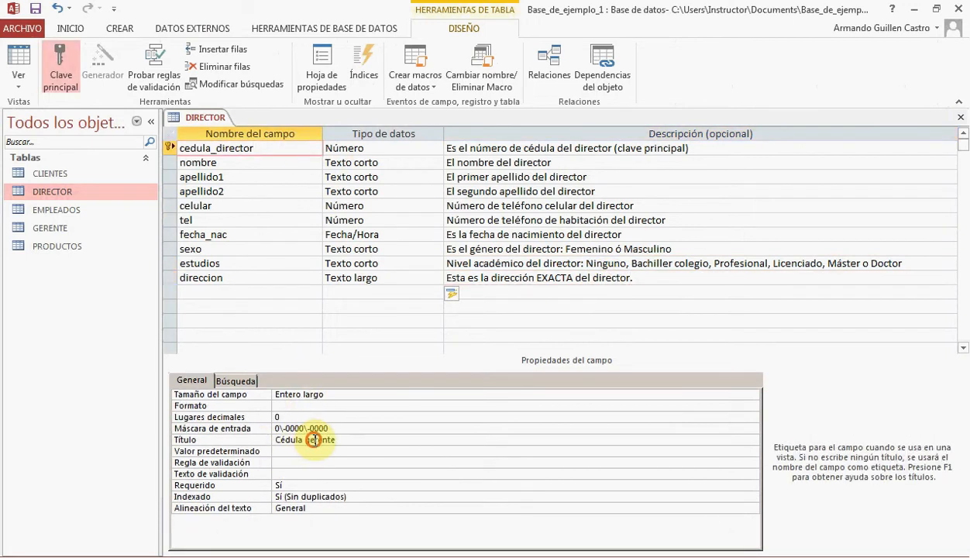
key(ctrl+v)
click(29, 62)
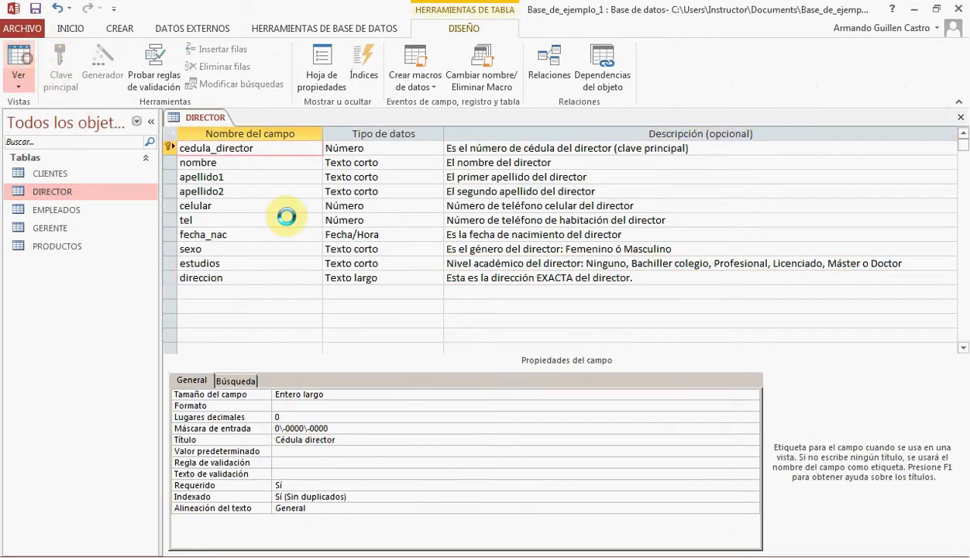
click(449, 332)
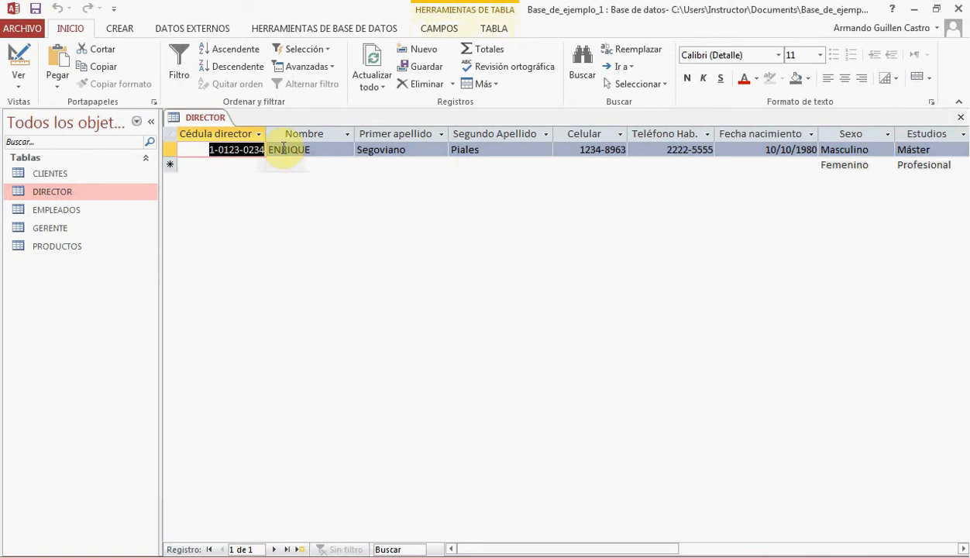
Replace the identification number in the Cédula director field of the record with the director's own number
click(231, 150)
text(55-)
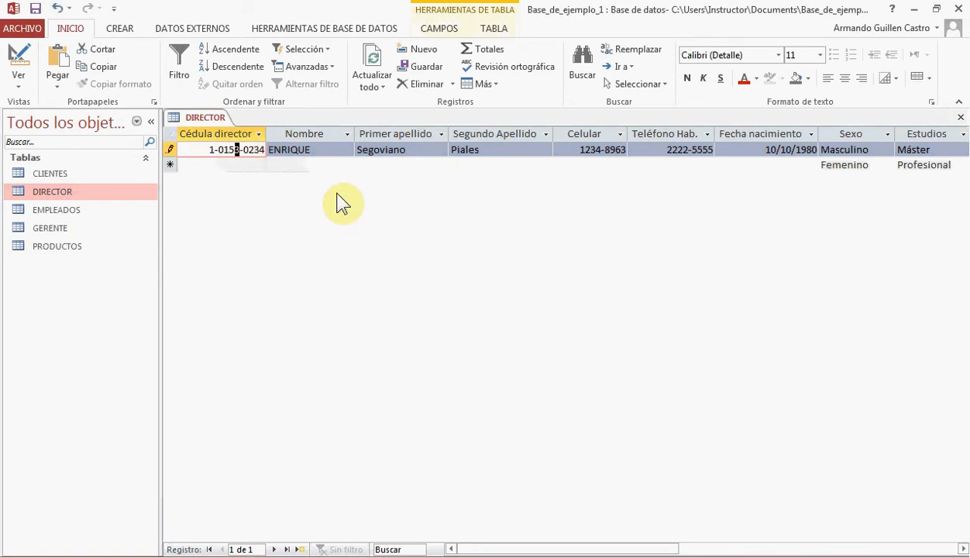
text(0111)
key(Tab)
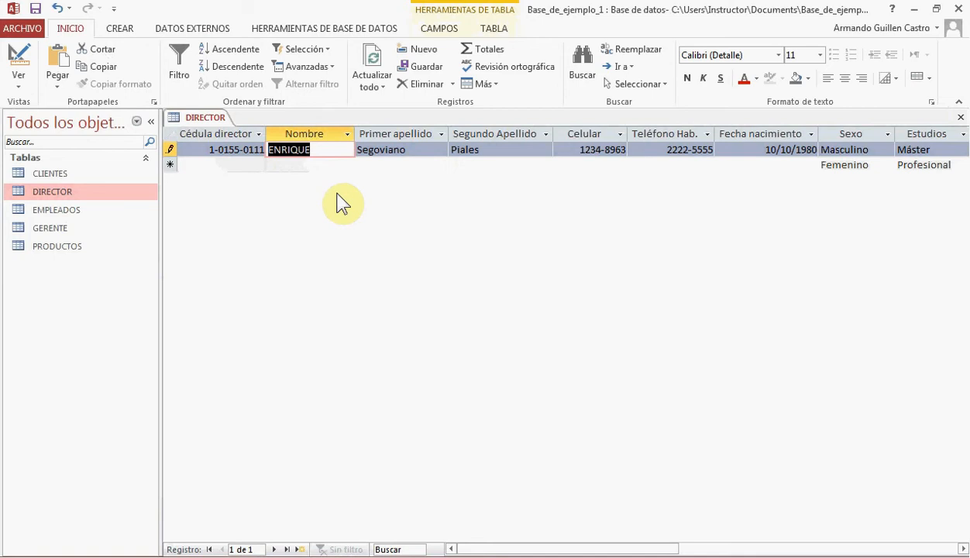
Replace the first name and both surnames in the record with those of the director
text(Roberto)
key(Tab)
text(Gómez)
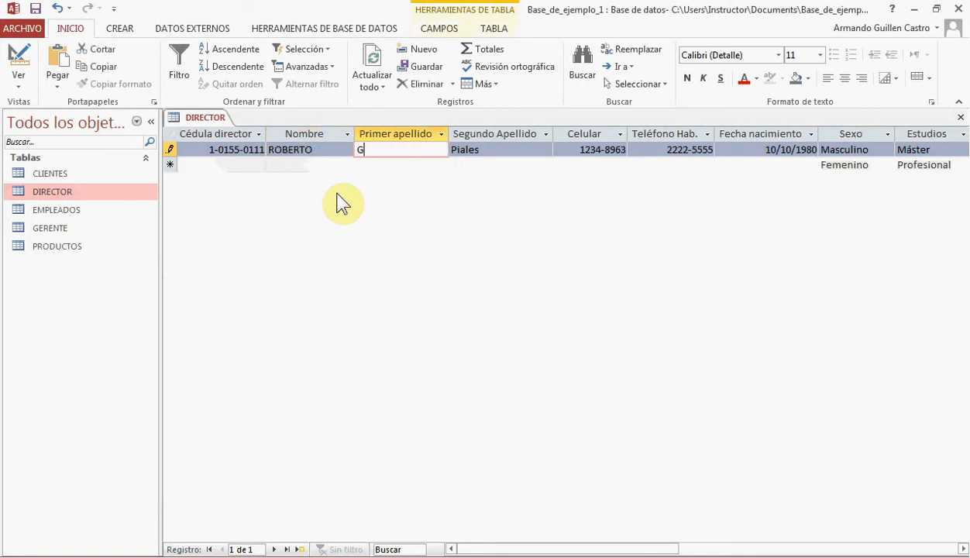
key(Tab)
text(López)
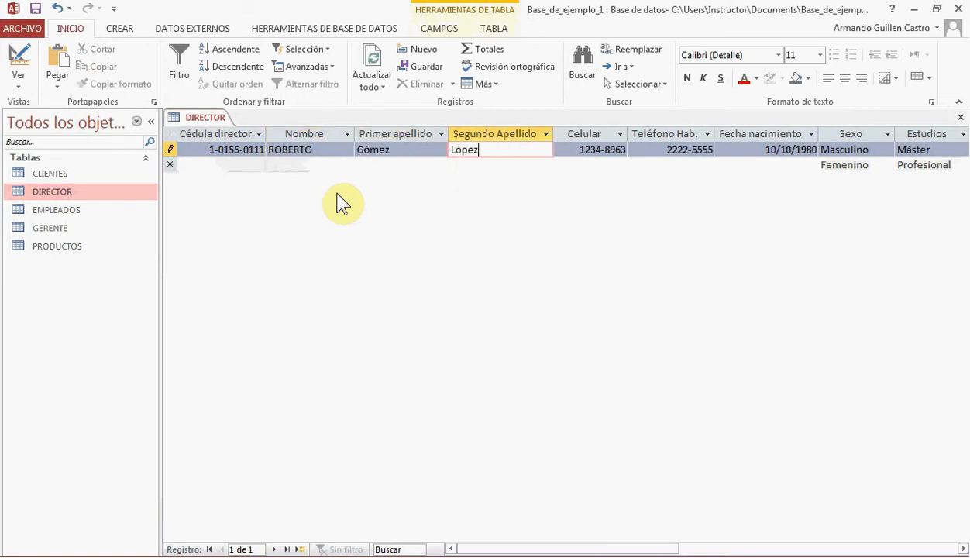
key(Tab)
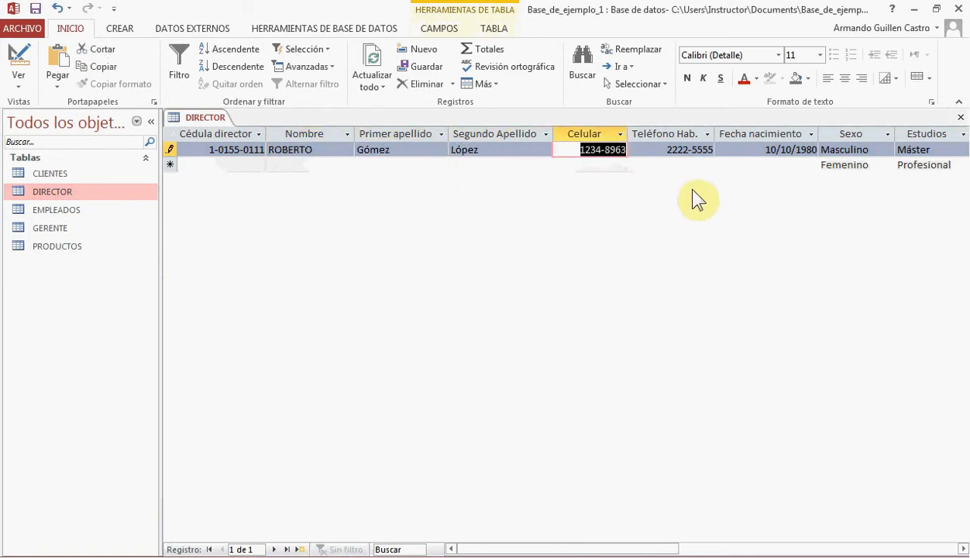
Update the director's date of birth, mobile number and home telephone number in the record
click(783, 150)
click(814, 151)
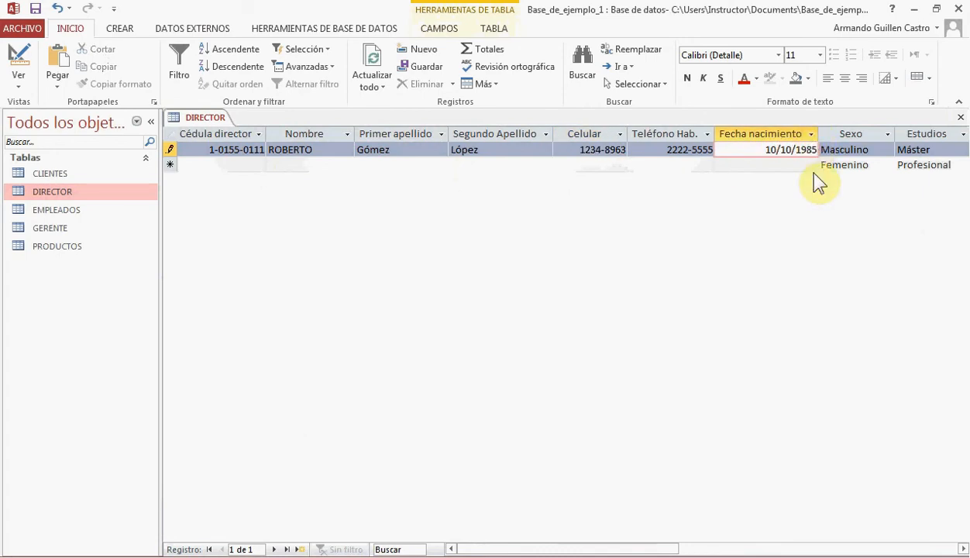
click(619, 150)
text(5)
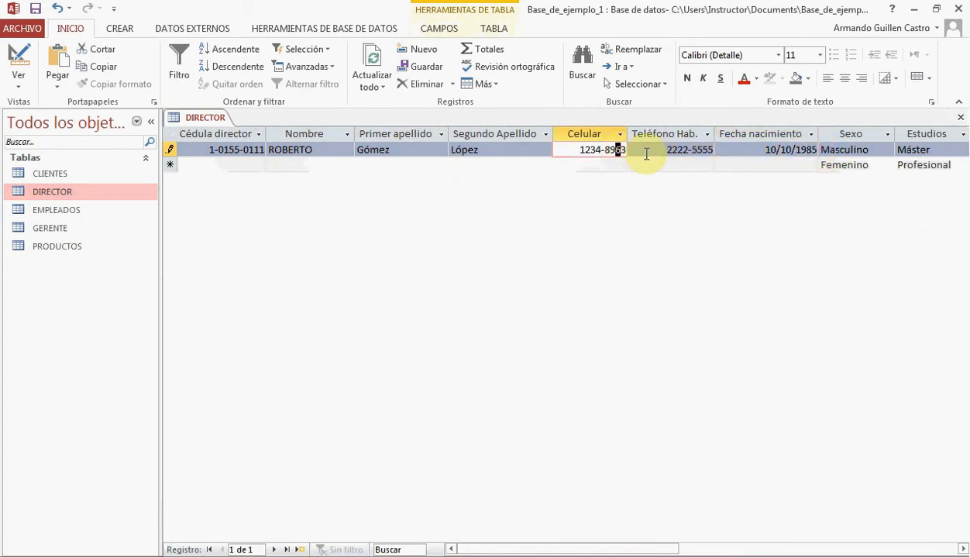
click(675, 150)
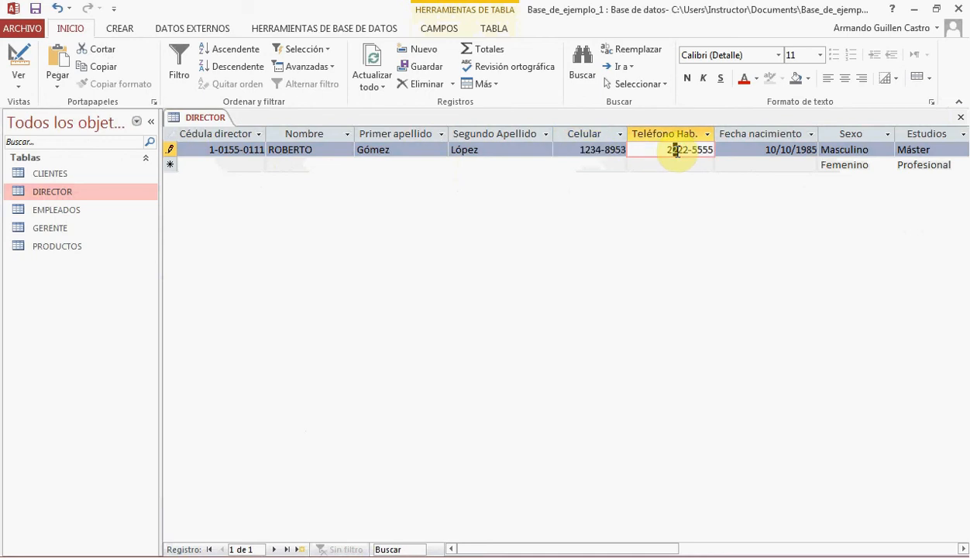
text(99)
Set Estudios to Doctor for the director, then save and close the DIRECTOR table
click(926, 152)
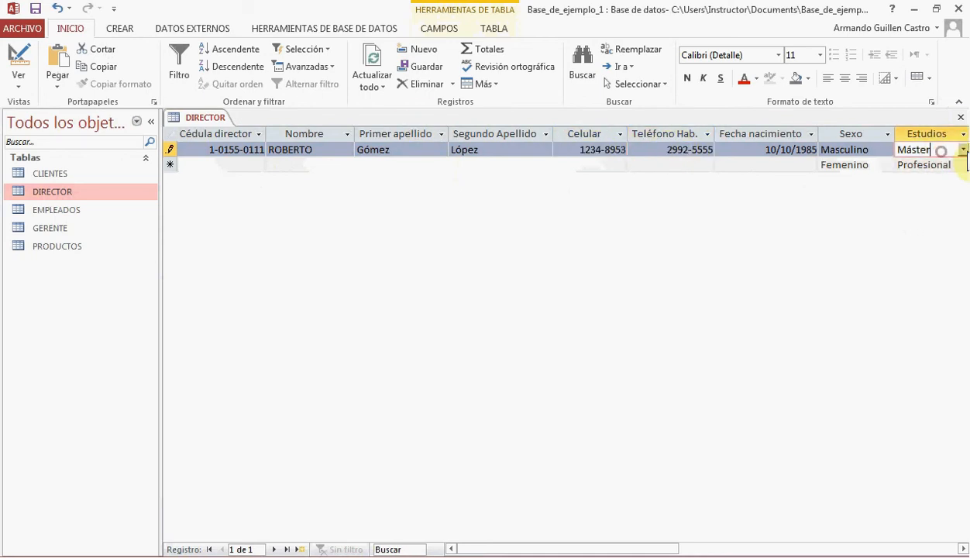
click(963, 149)
click(934, 234)
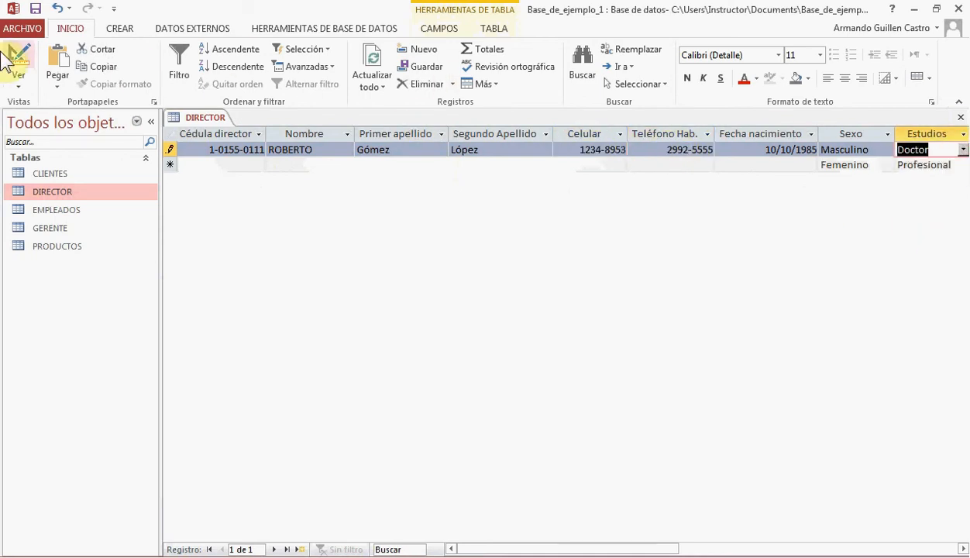
click(35, 11)
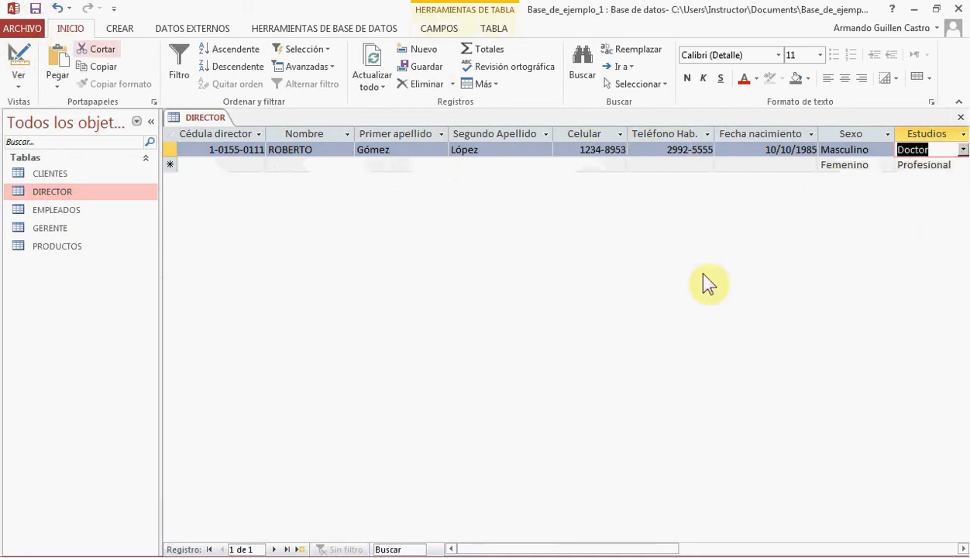
click(961, 117)
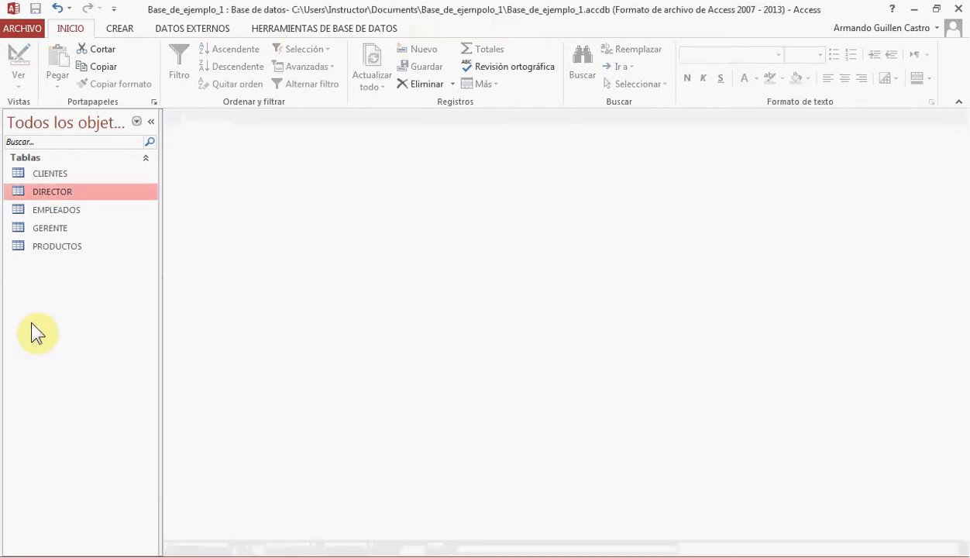
Open the database's Relationships window with the Mostrar tabla dialog for choosing tables
click(120, 28)
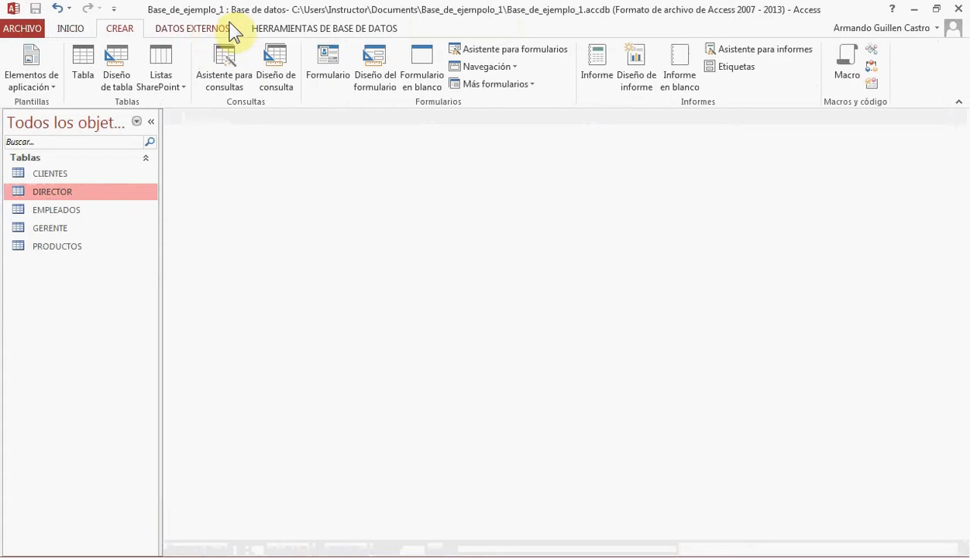
click(320, 26)
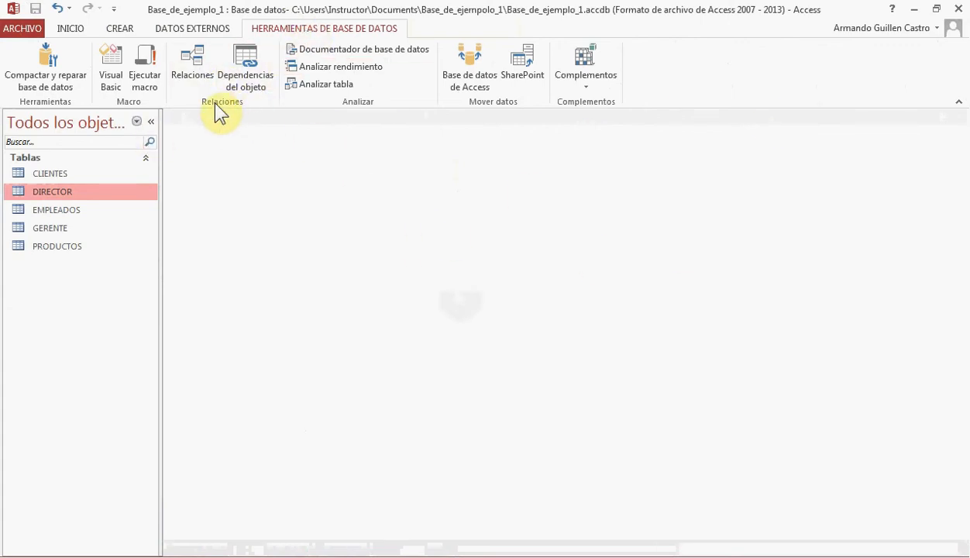
click(199, 67)
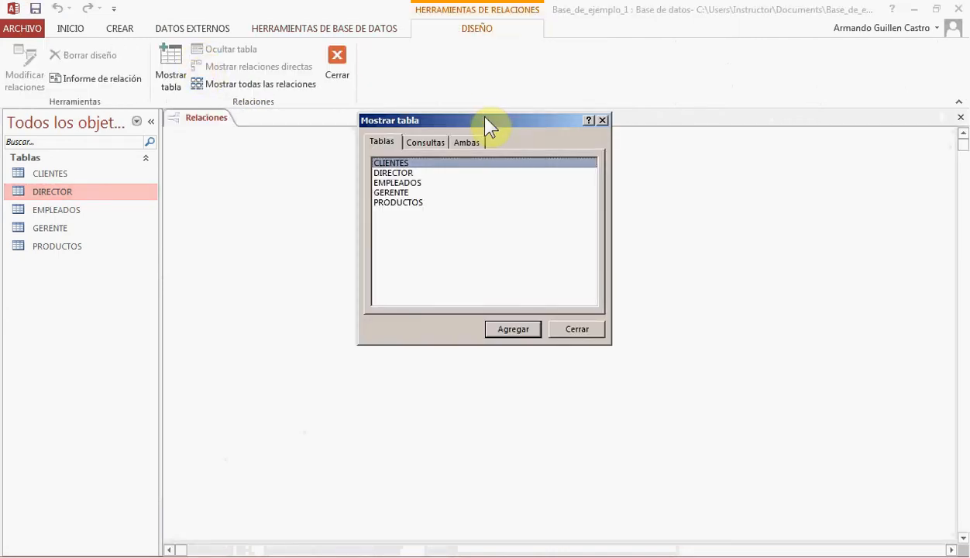
drag(487, 124, 524, 162)
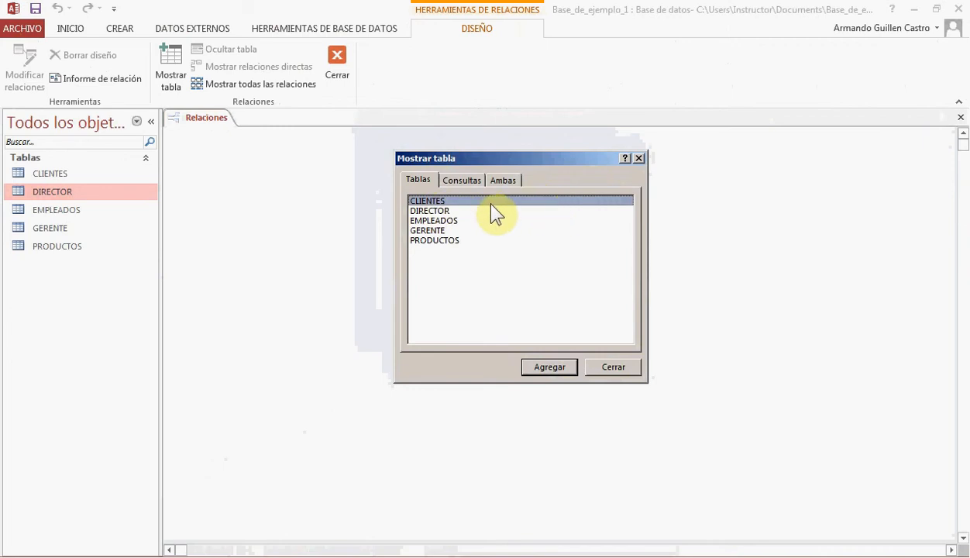
Add the DIRECTOR and GERENTE tables to the relationships diagram and remove the duplicate GERENTE_1 copy
double_click(432, 216)
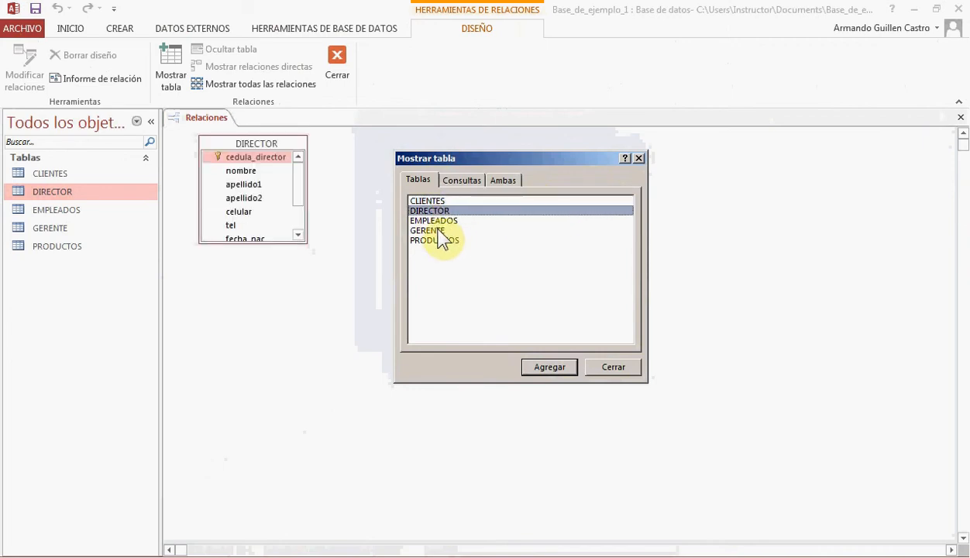
double_click(434, 230)
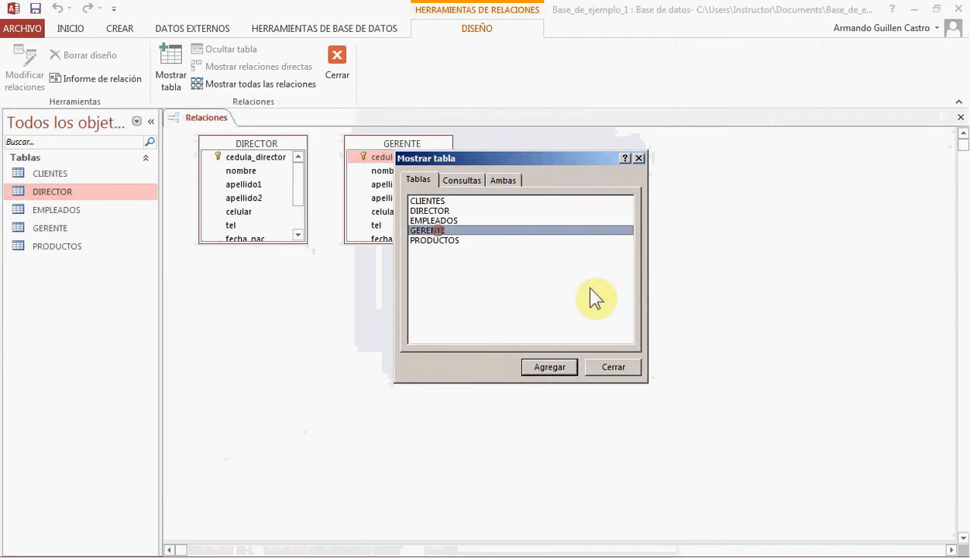
double_click(435, 231)
click(608, 367)
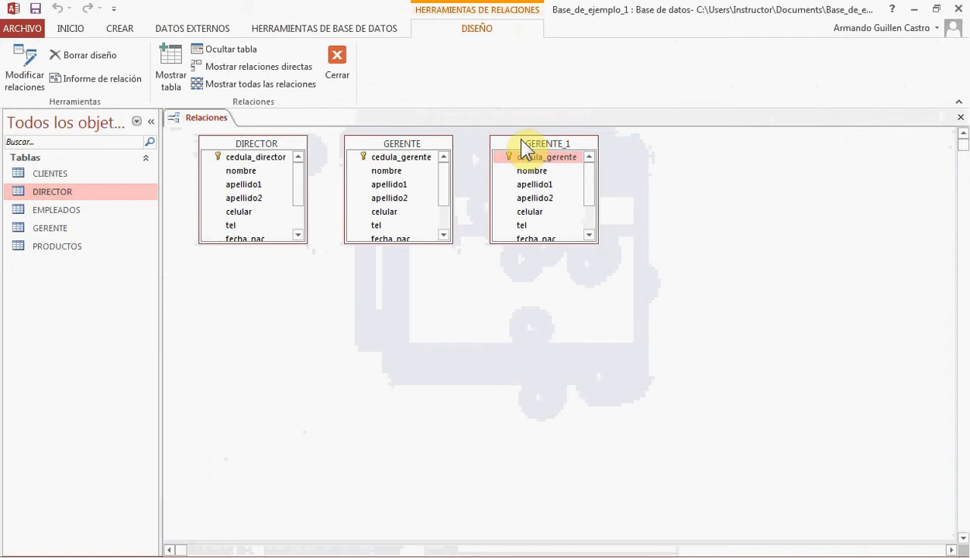
key(Delete)
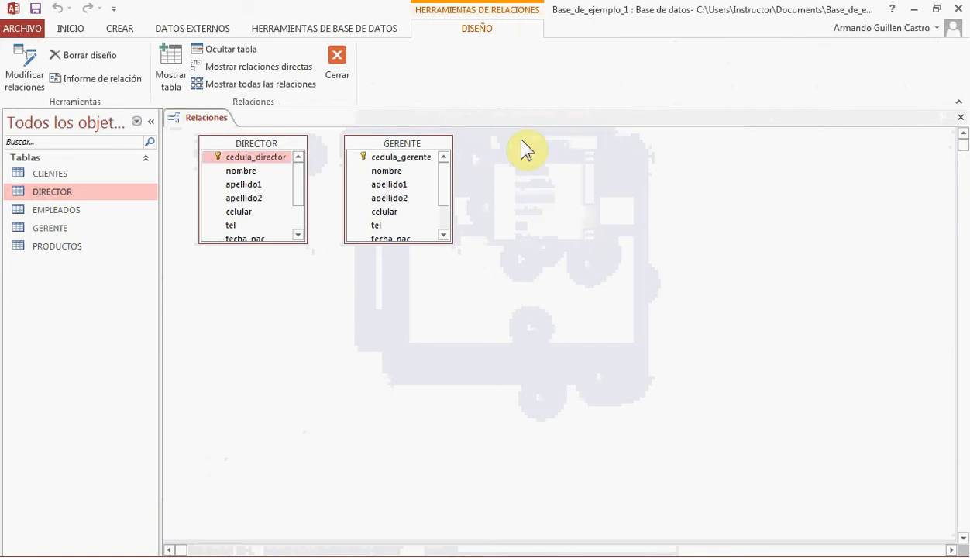
Remove the GERENTE table from the relationships diagram and add it back
click(429, 144)
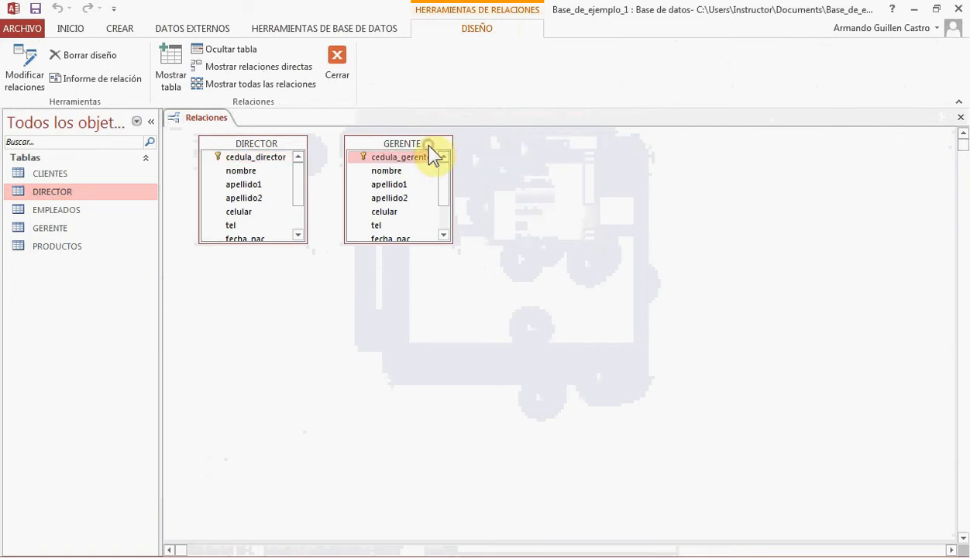
key(Delete)
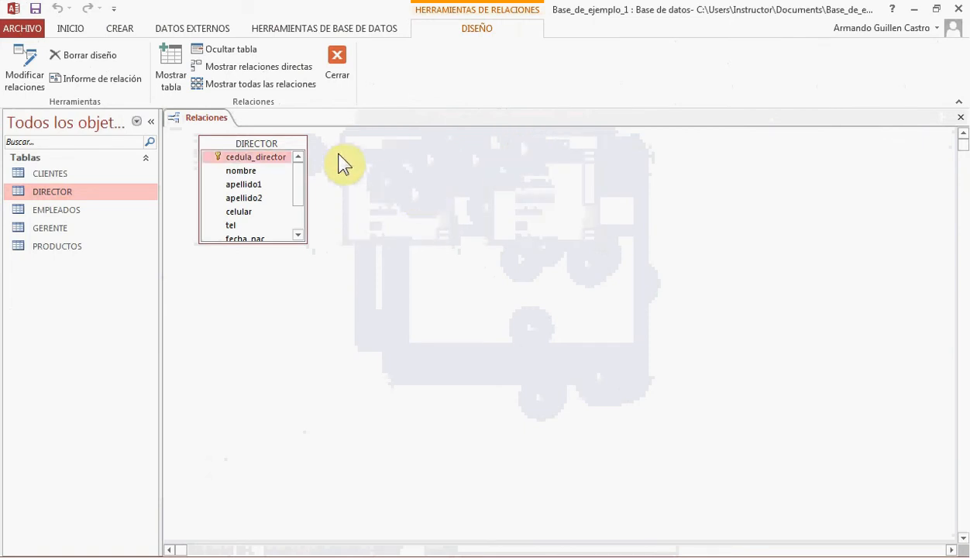
click(171, 76)
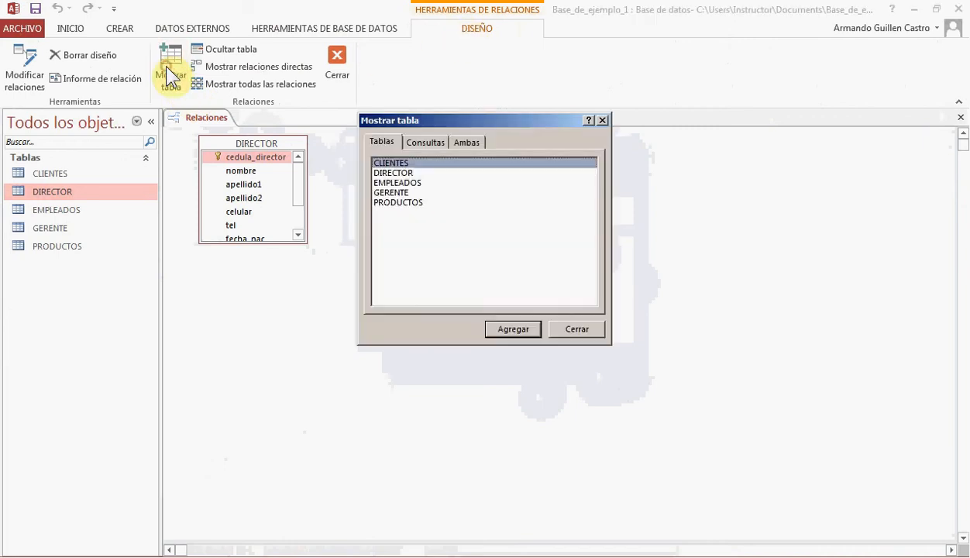
double_click(402, 195)
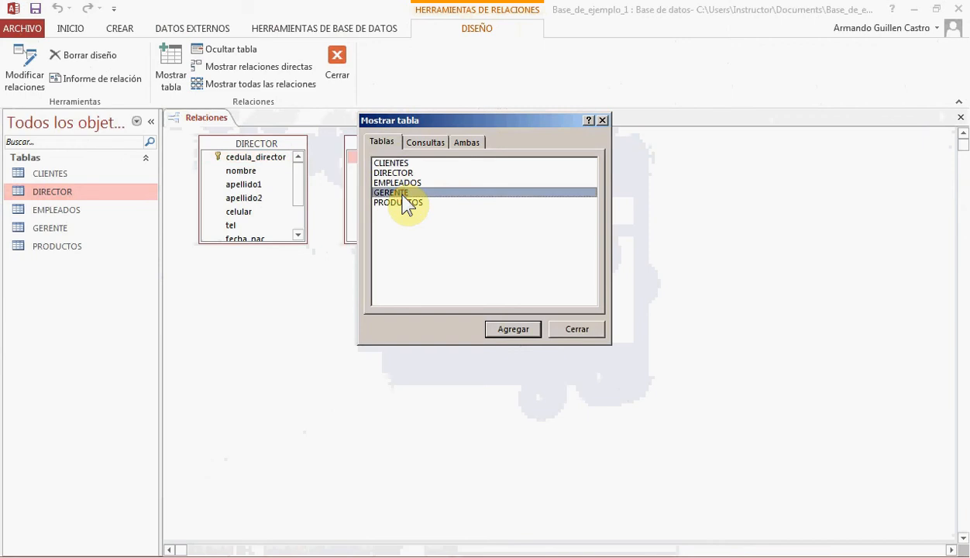
click(578, 330)
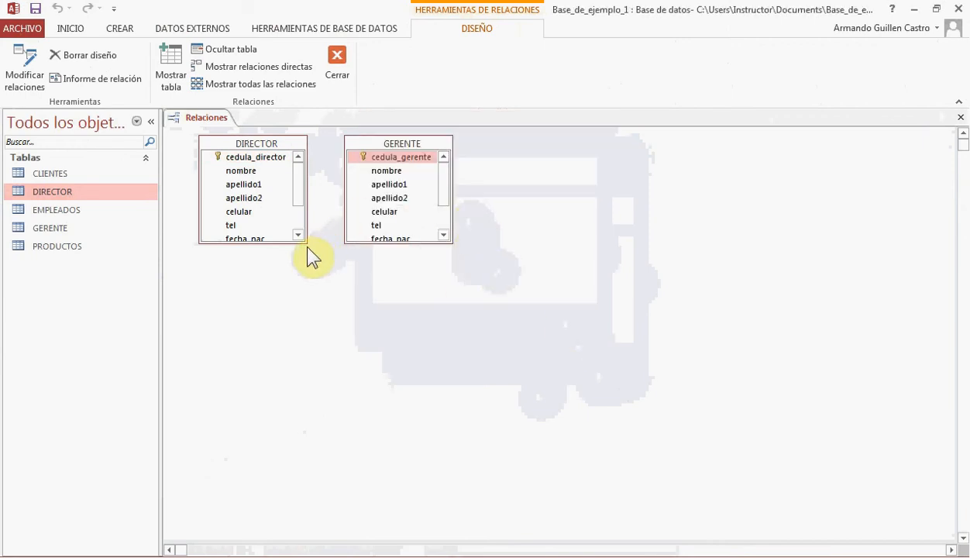
Enlarge the DIRECTOR and GERENTE boxes in the relationships diagram to show all their fields, and space them apart
drag(313, 249, 310, 296)
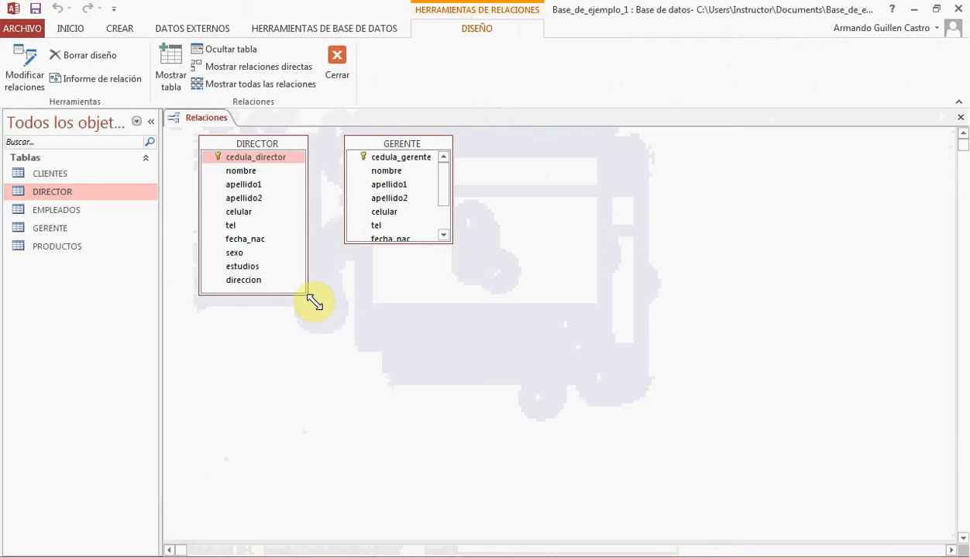
click(450, 243)
drag(450, 243, 463, 304)
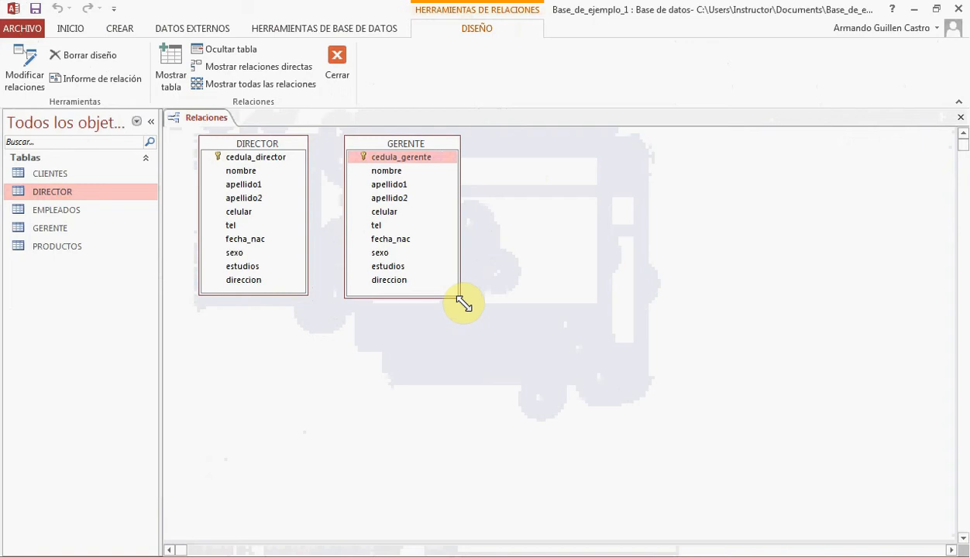
click(293, 143)
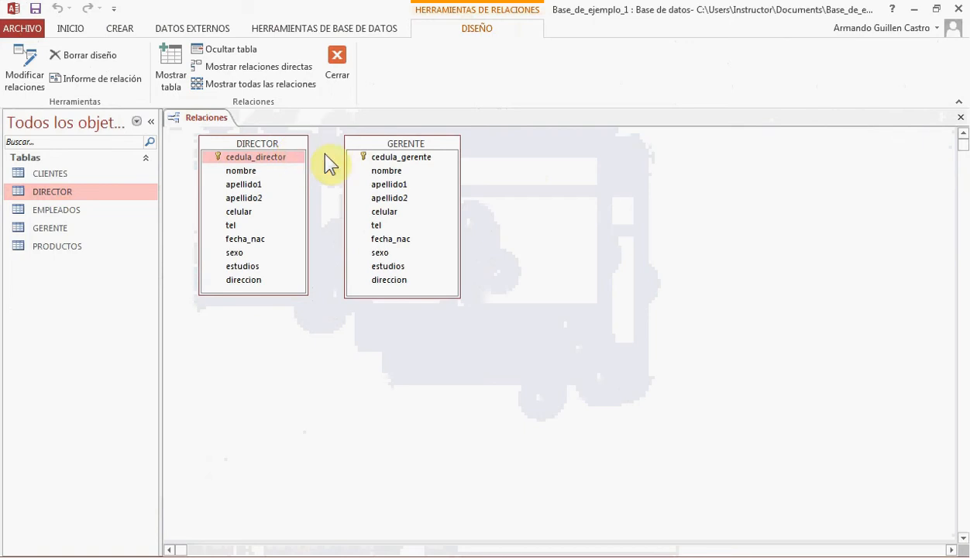
drag(357, 142, 393, 148)
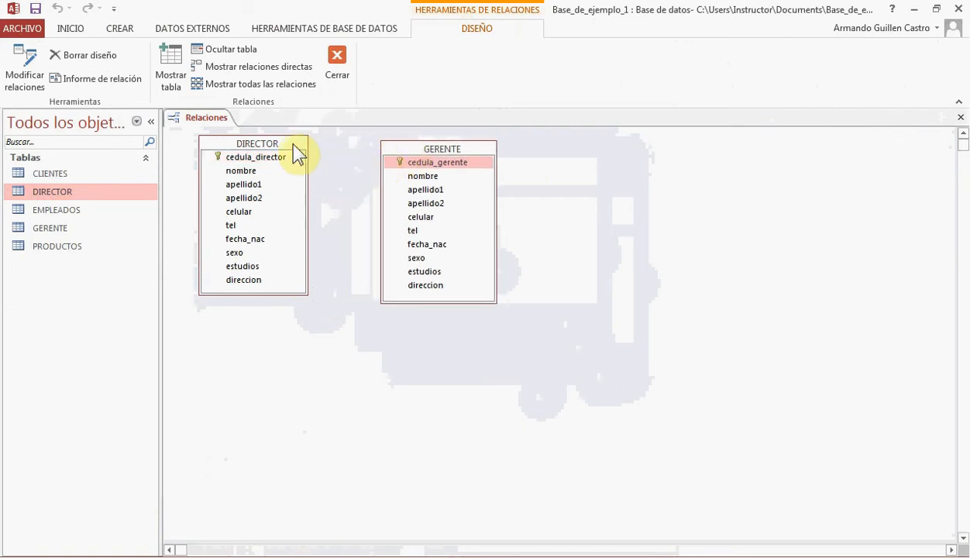
drag(299, 147, 297, 157)
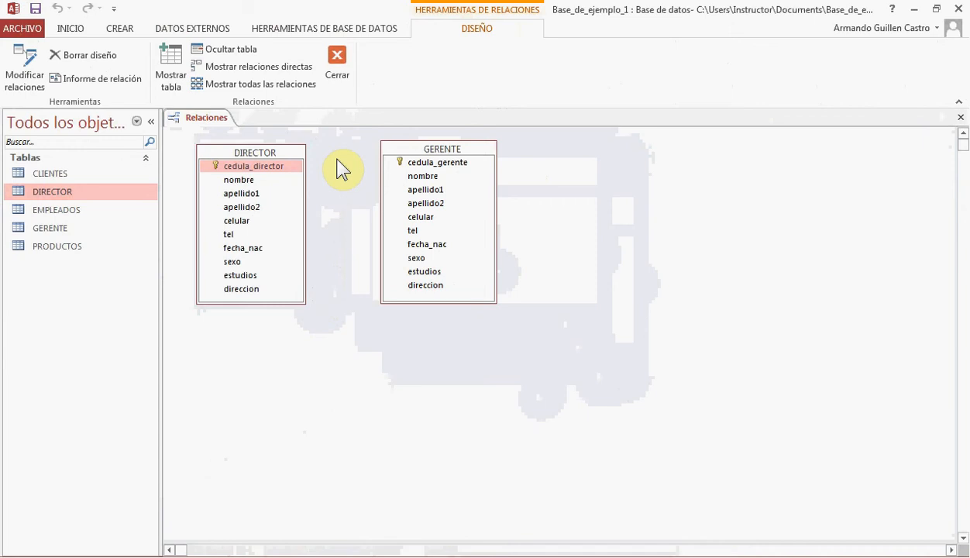
Copy the cedula_director field row from the DIRECTOR table's design and close that table
right_click(243, 153)
click(284, 183)
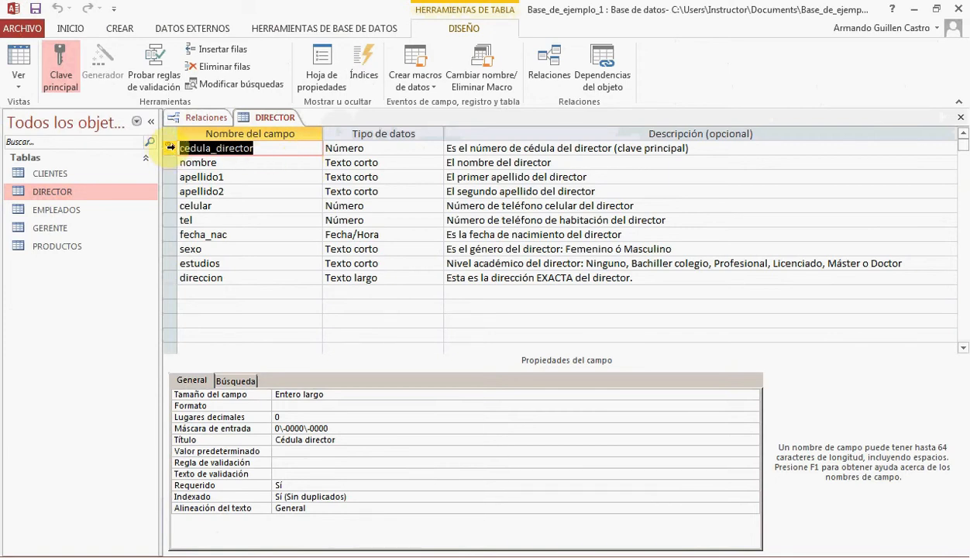
click(170, 148)
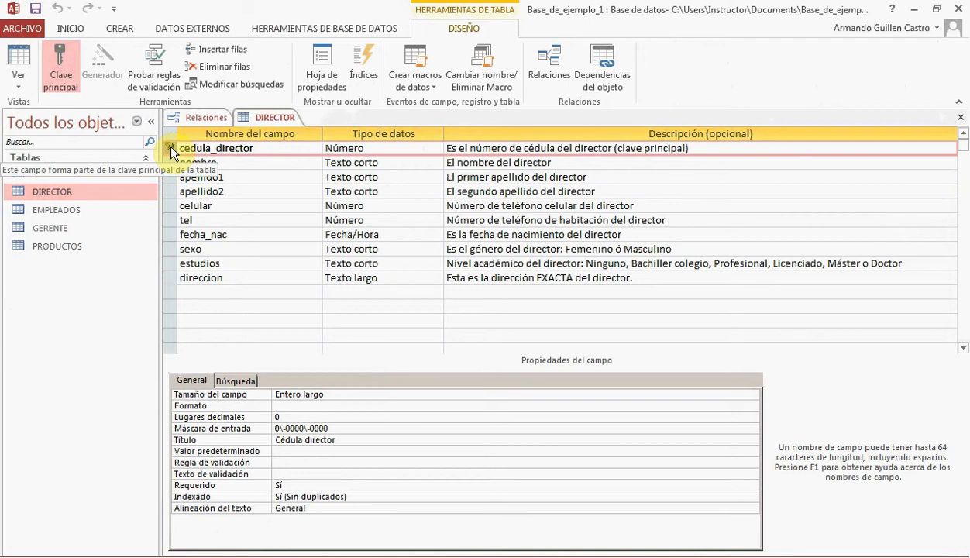
right_click(170, 149)
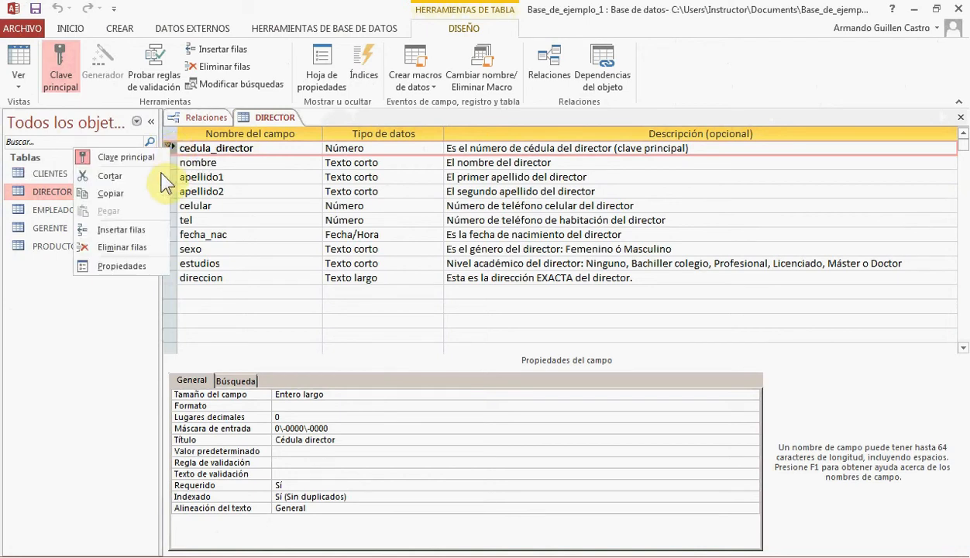
click(146, 200)
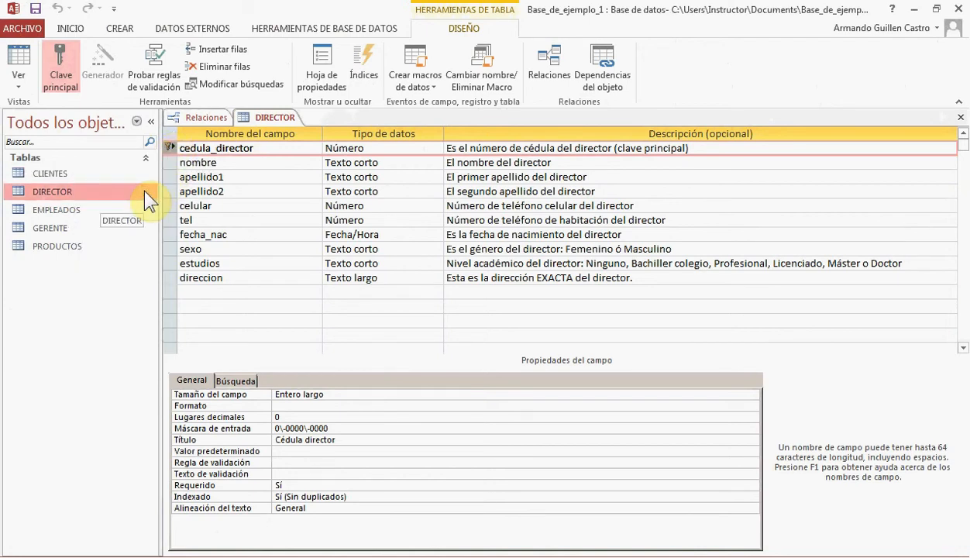
click(961, 117)
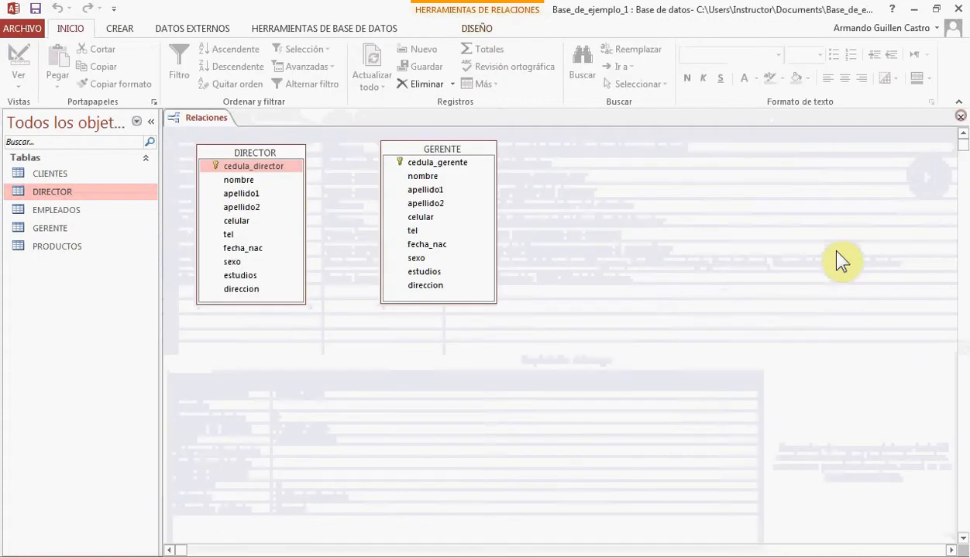
Paste the copied cedula_director field into the GERENTE table's design, in the first empty row below direccion
right_click(461, 153)
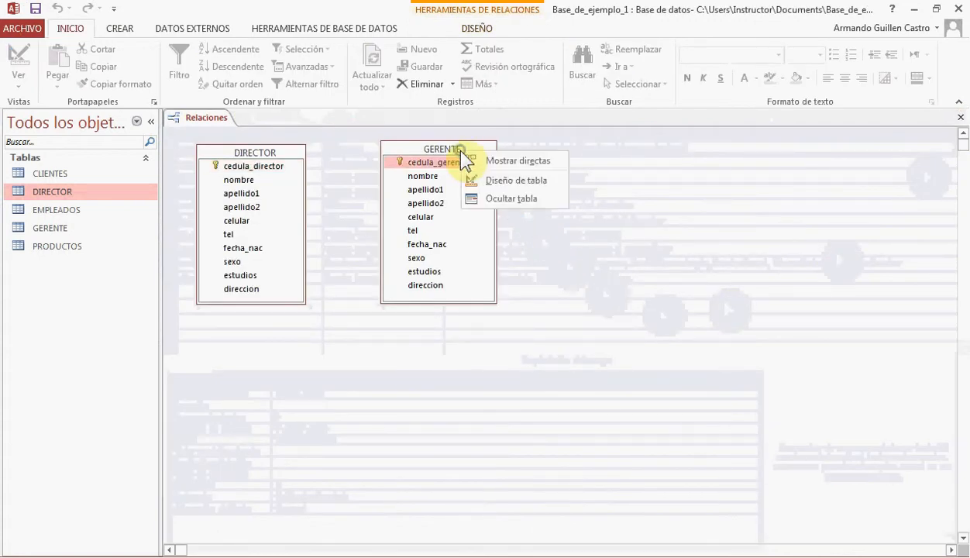
click(518, 181)
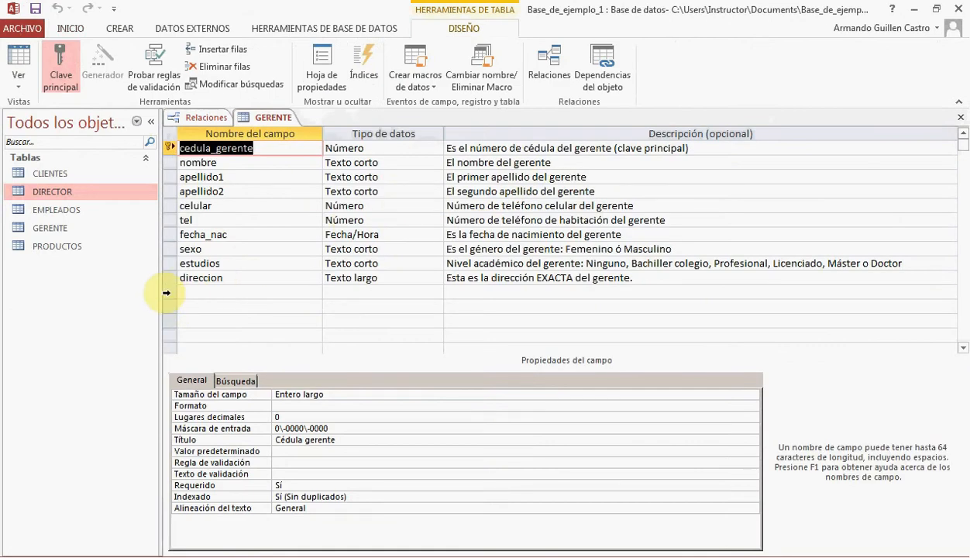
click(167, 293)
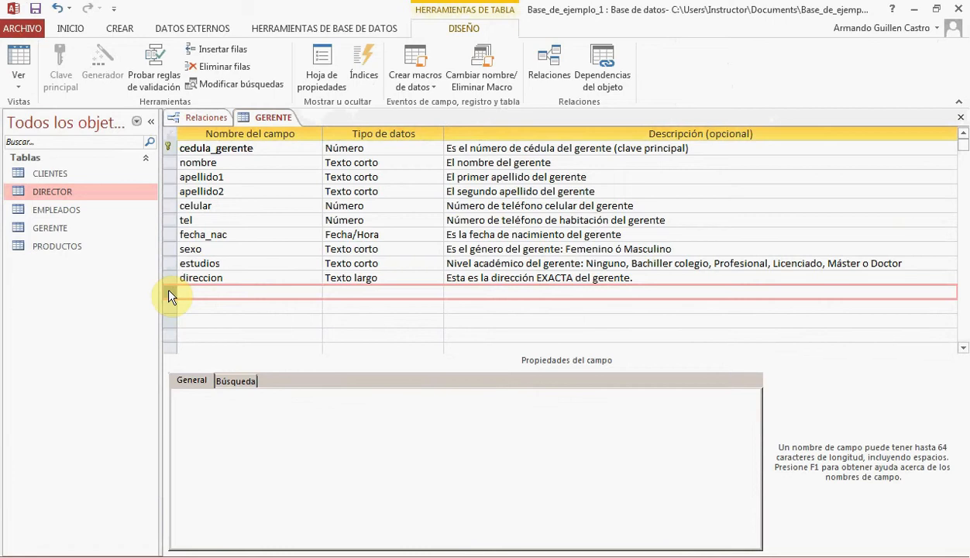
text(cedula_director	Número	Es el número de cédula del director (clave principal))
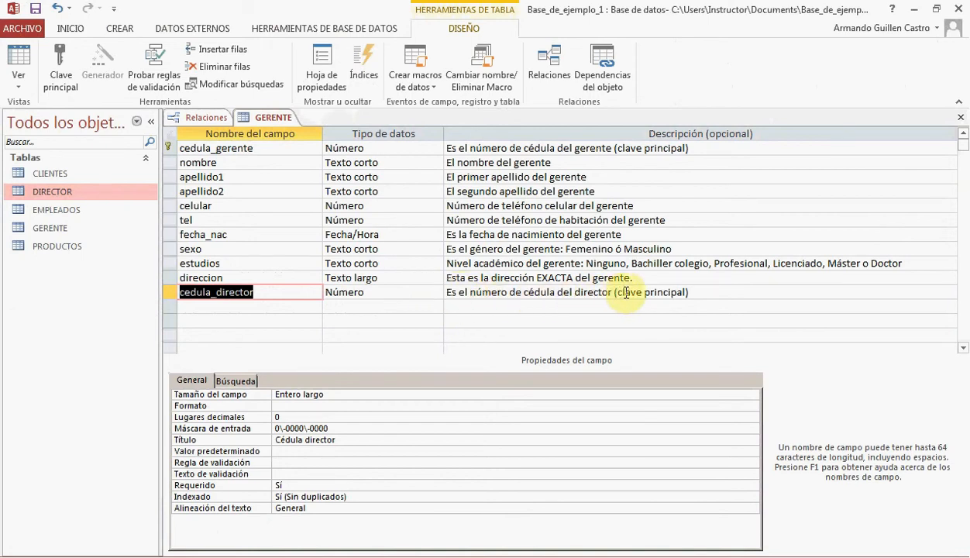
Extend the parenthetical note in GERENTE's cedula_director description to read "clave principal en la tabla DIRECTOR, aquí es llave foránea"
click(687, 293)
text(e)
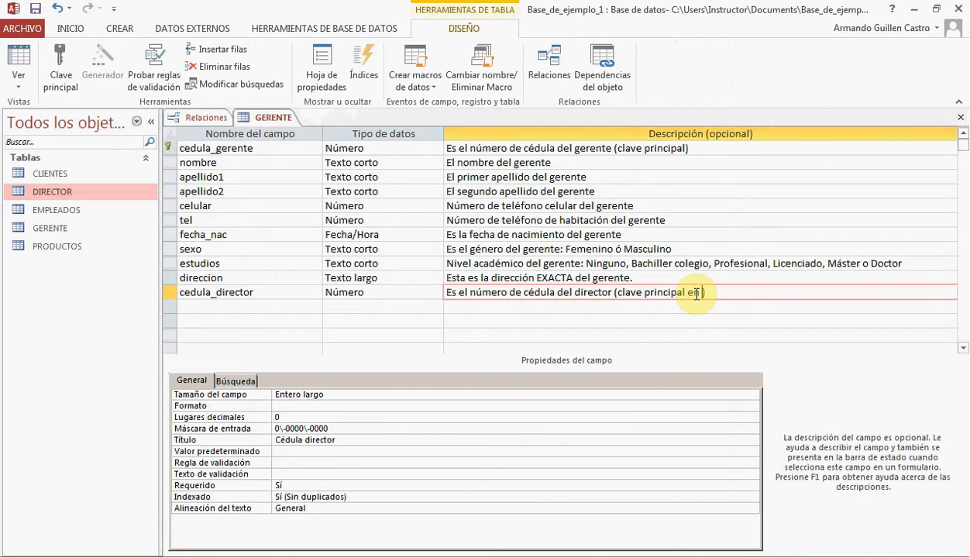
text(n la tabla DIRECTO)
text(R, aquí es llave fo)
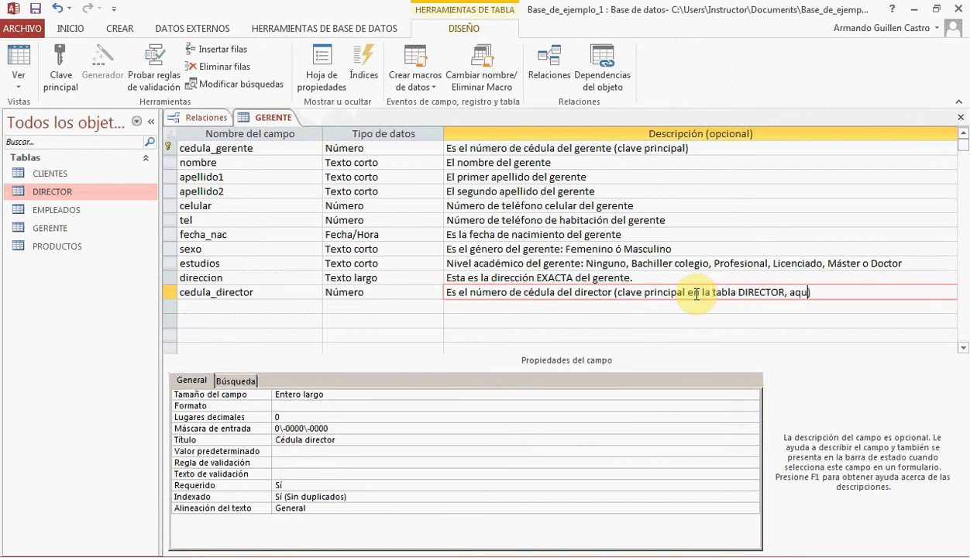
text(rát)
key(BackSpace)
text(nea)
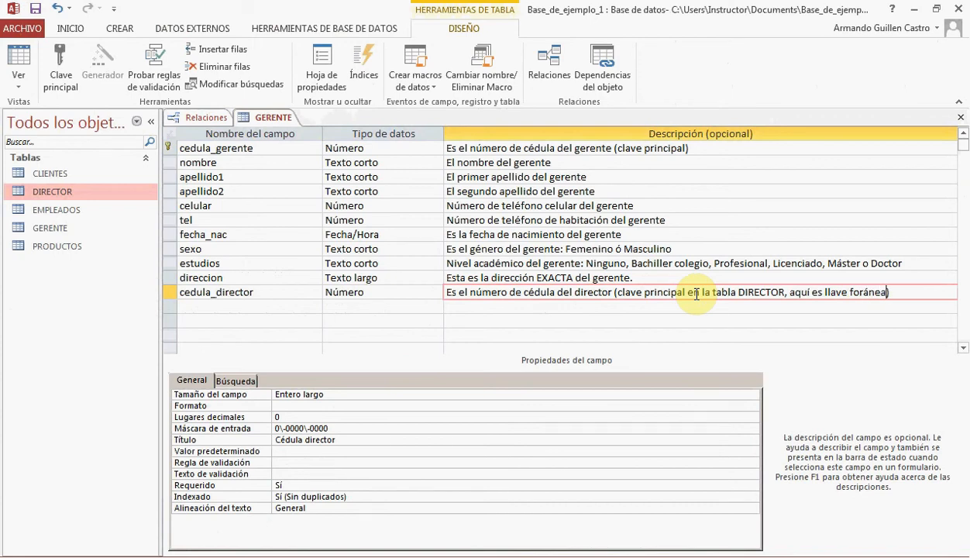
Set Requerido to No and Indexado to Sí (Con duplicados) for the cedula_director field in GERENTE
click(298, 486)
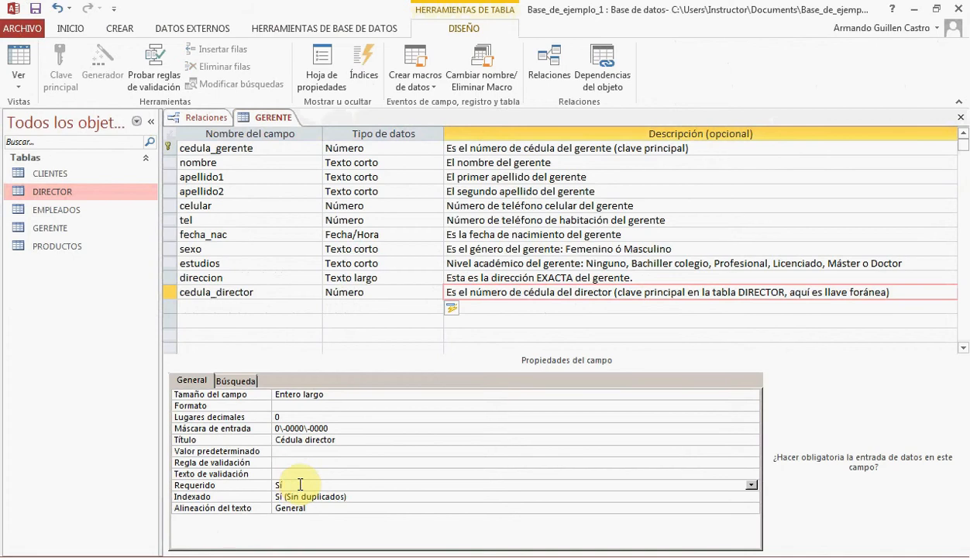
click(751, 485)
click(612, 506)
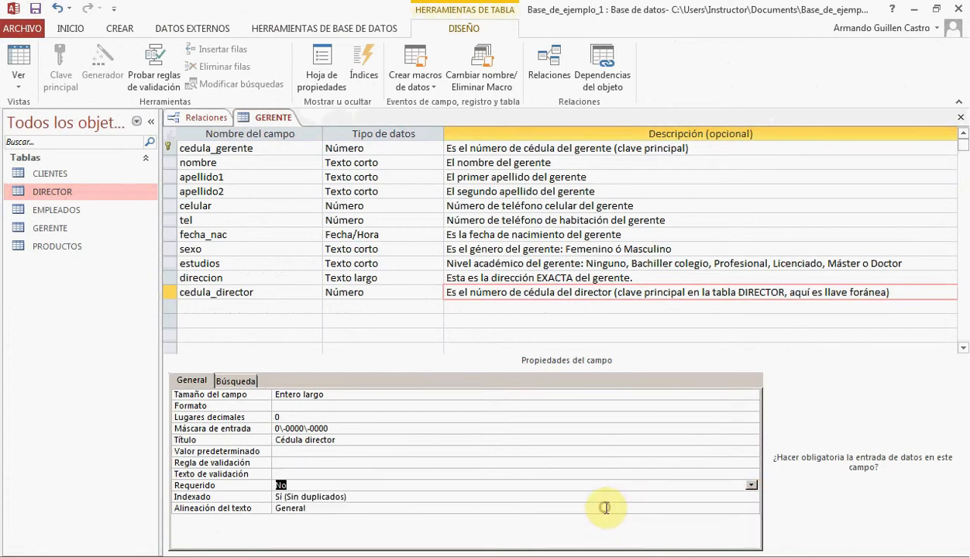
click(354, 496)
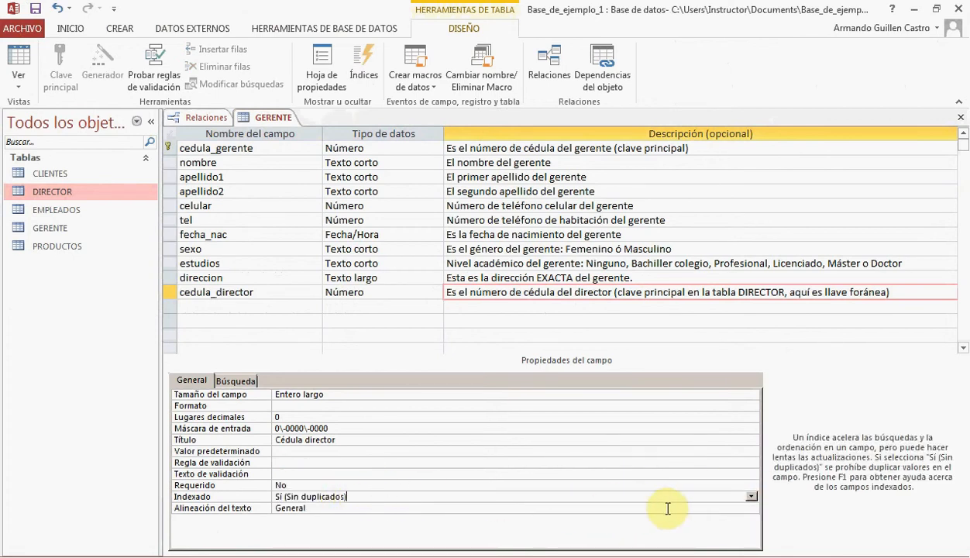
click(751, 496)
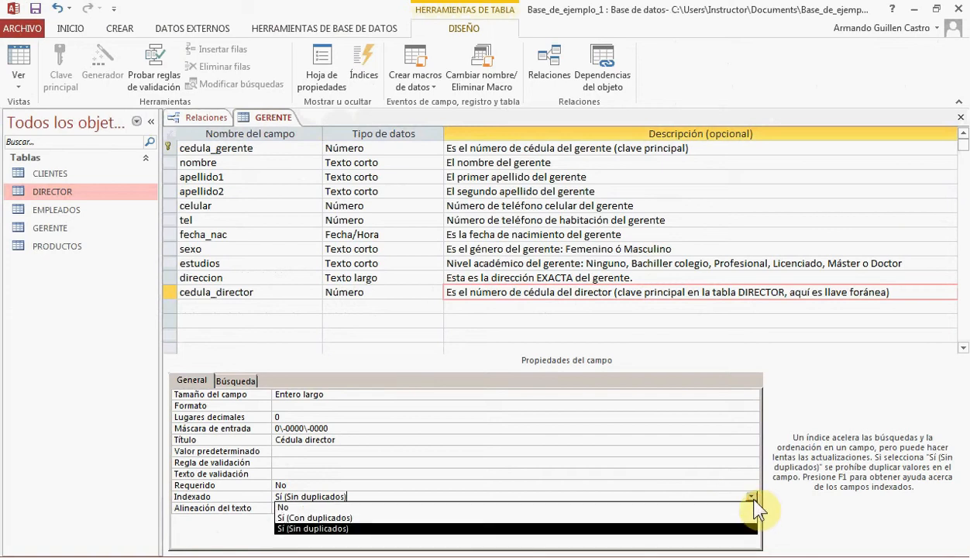
click(301, 517)
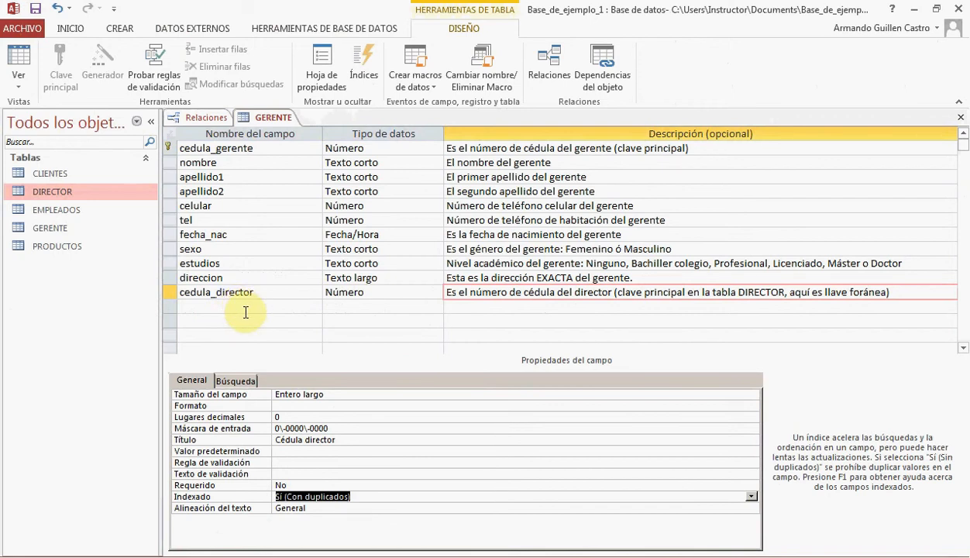
click(326, 440)
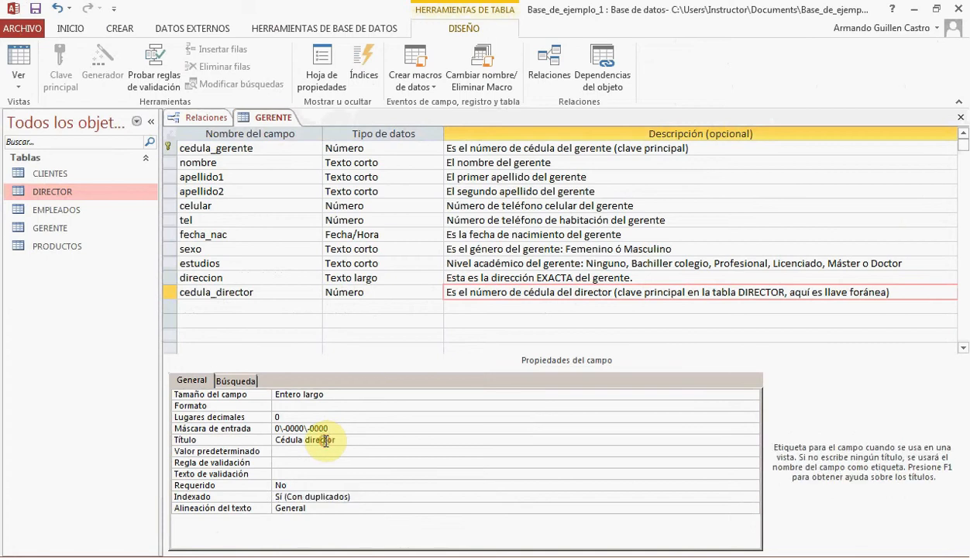
Save and close the GERENTE table design, and enlarge its box in the relationships diagram to show cedula_director fully
click(38, 9)
click(961, 117)
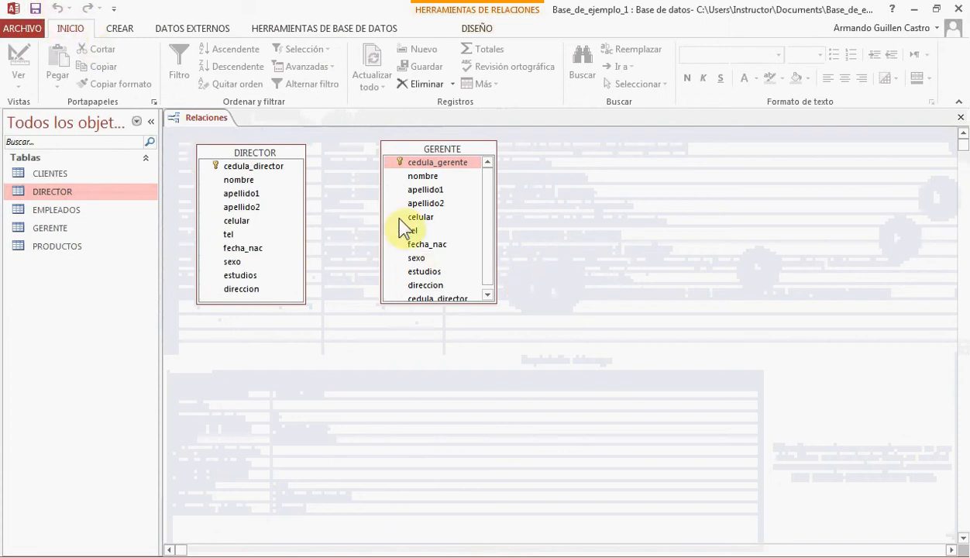
drag(440, 303, 440, 318)
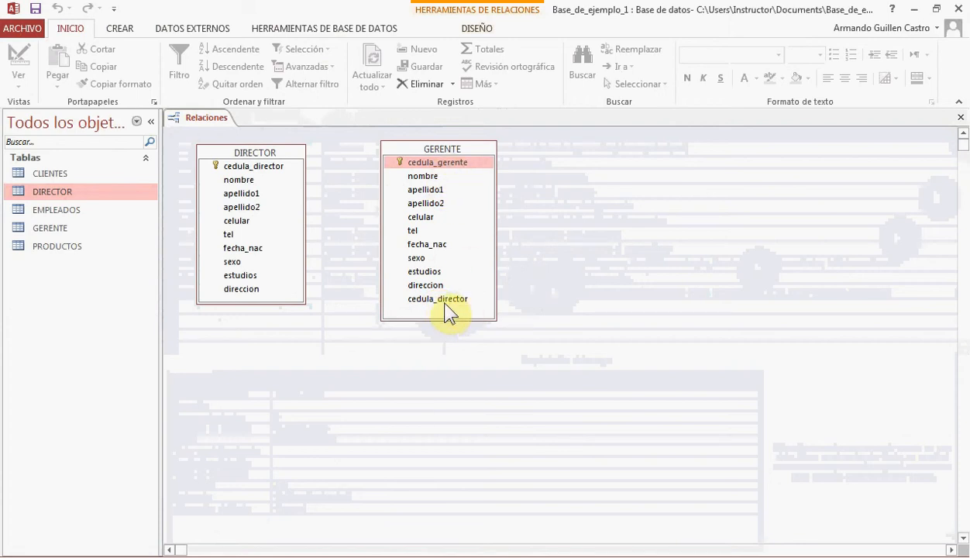
click(444, 300)
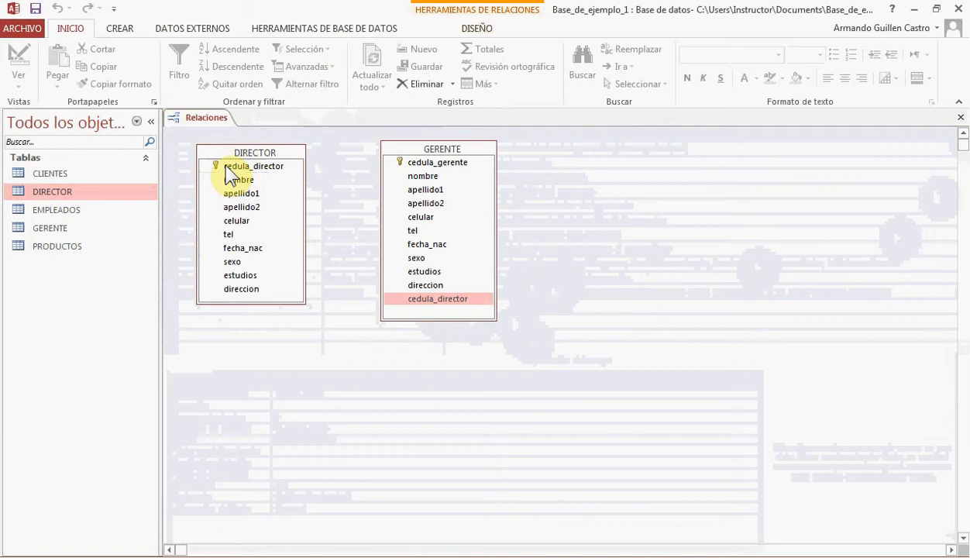
drag(235, 171, 445, 305)
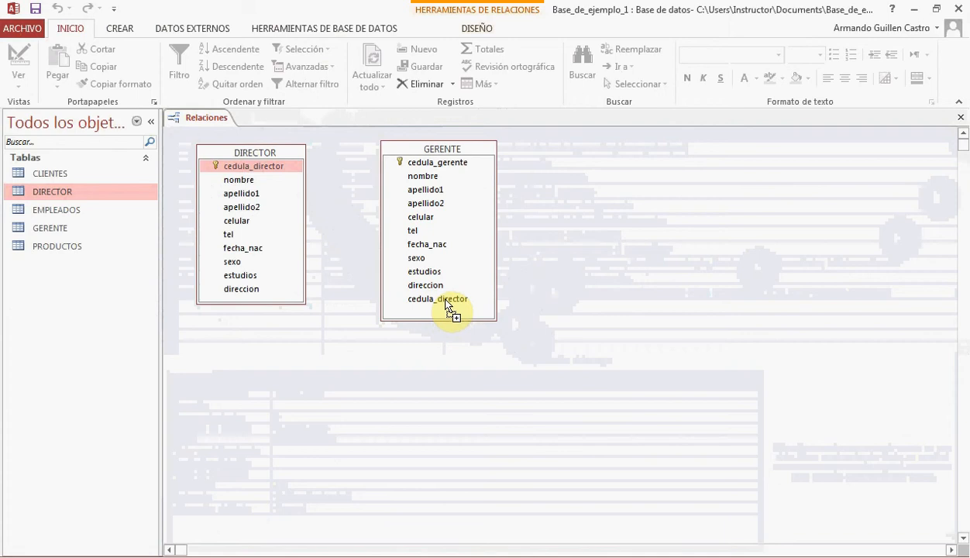
drag(446, 305, 449, 306)
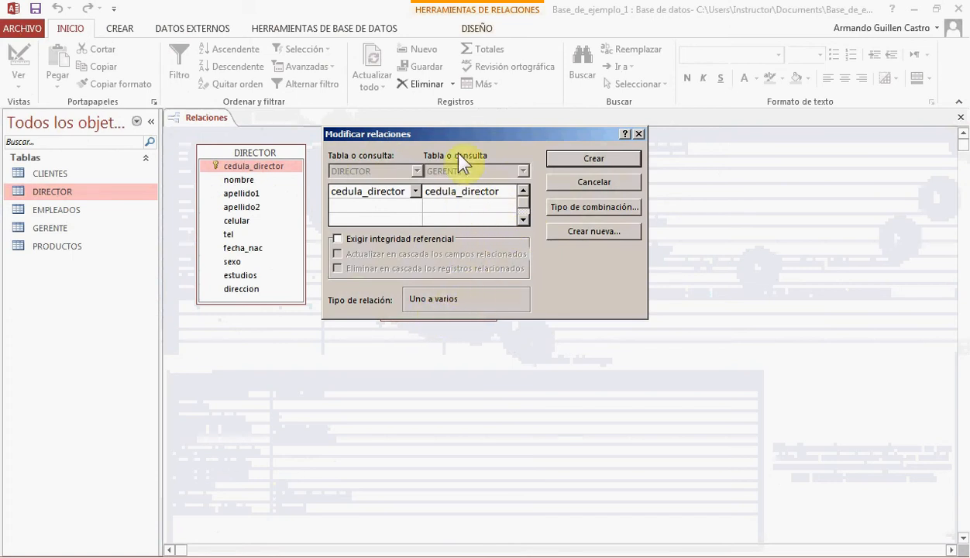
click(596, 181)
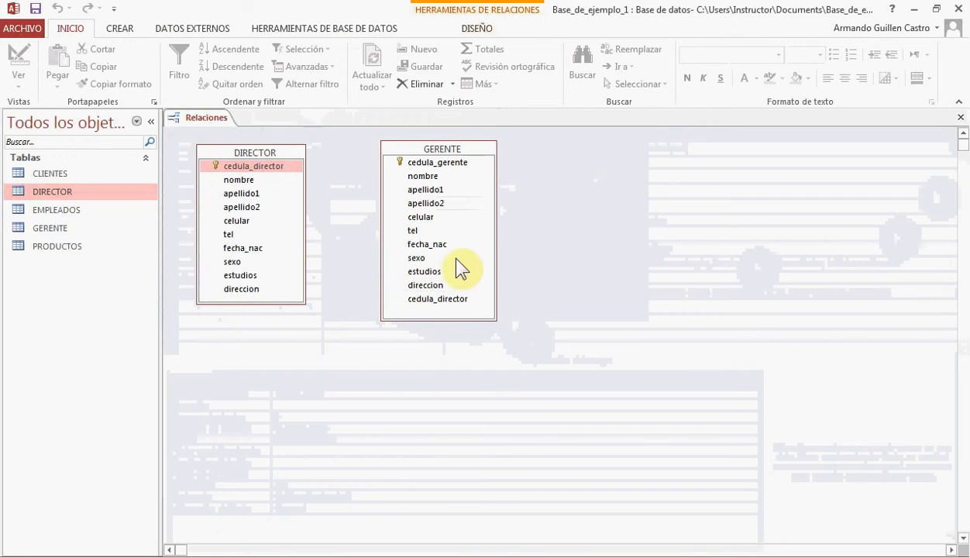
In the GERENTE table design, set Indexado to Sí (Sin duplicados) for cedula_director, and close the design
click(433, 296)
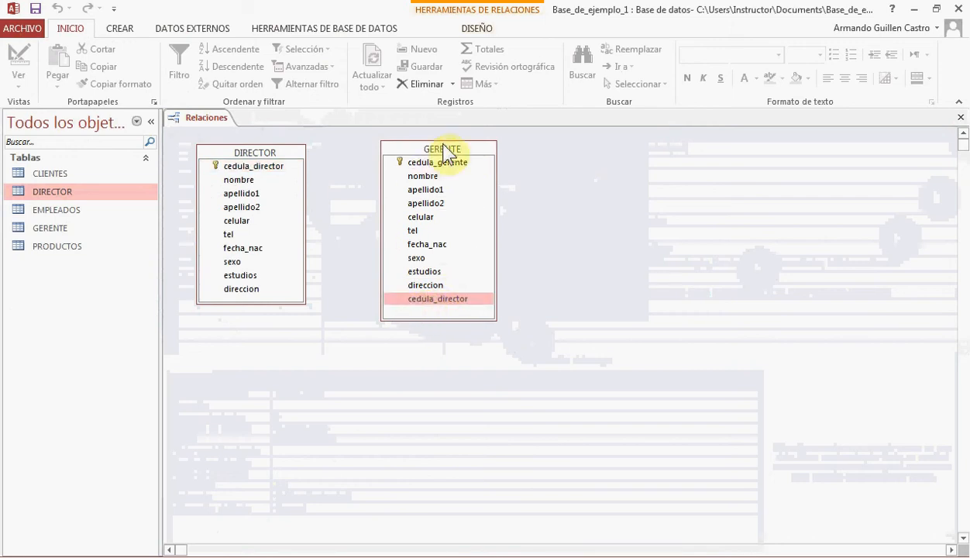
right_click(447, 302)
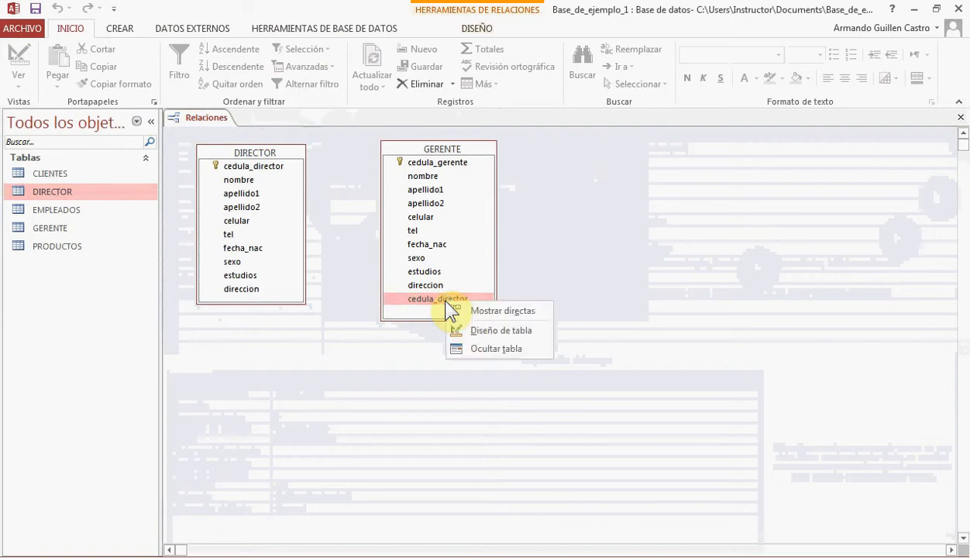
click(487, 328)
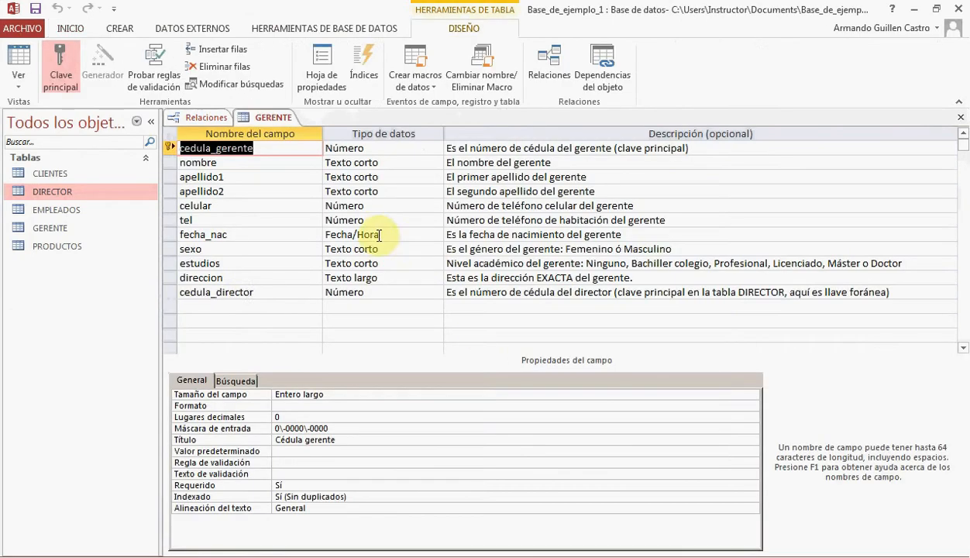
click(244, 292)
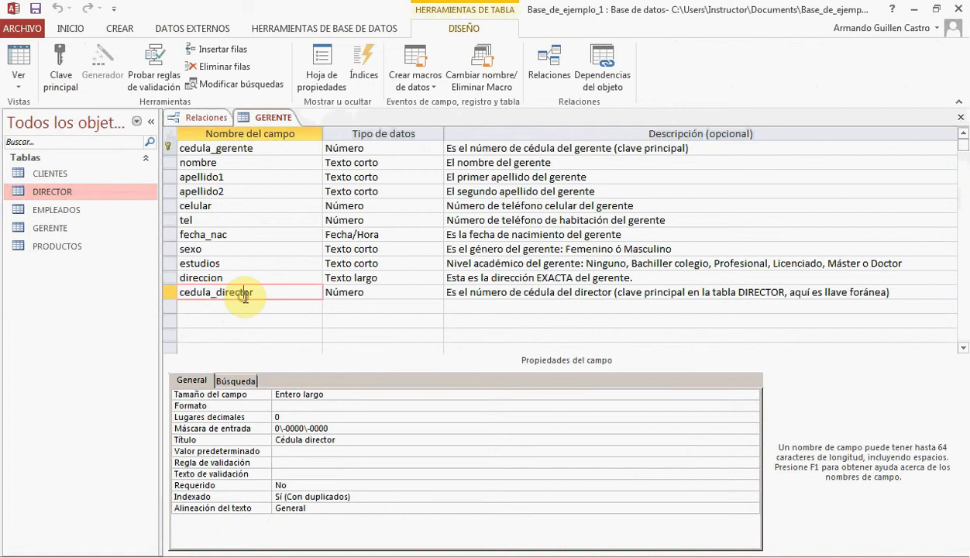
click(285, 497)
click(751, 497)
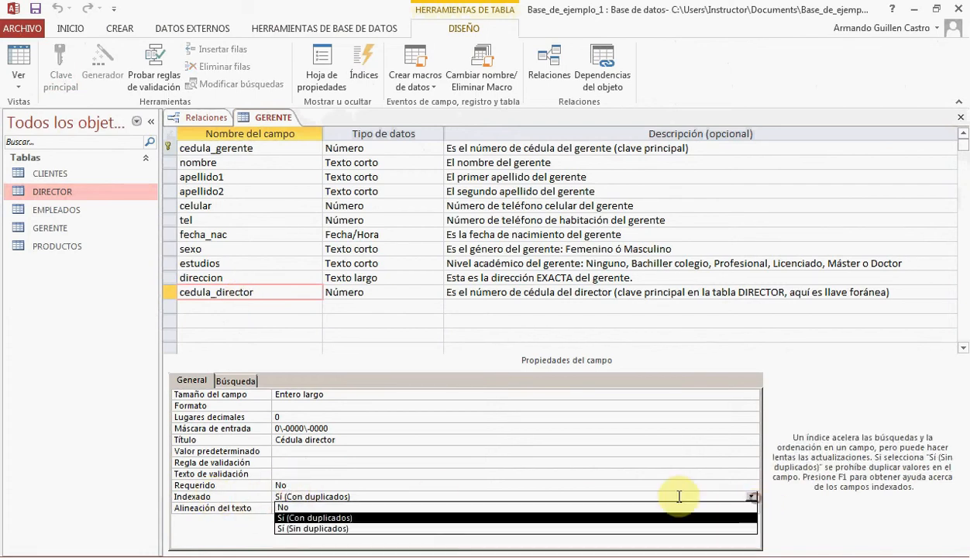
click(318, 530)
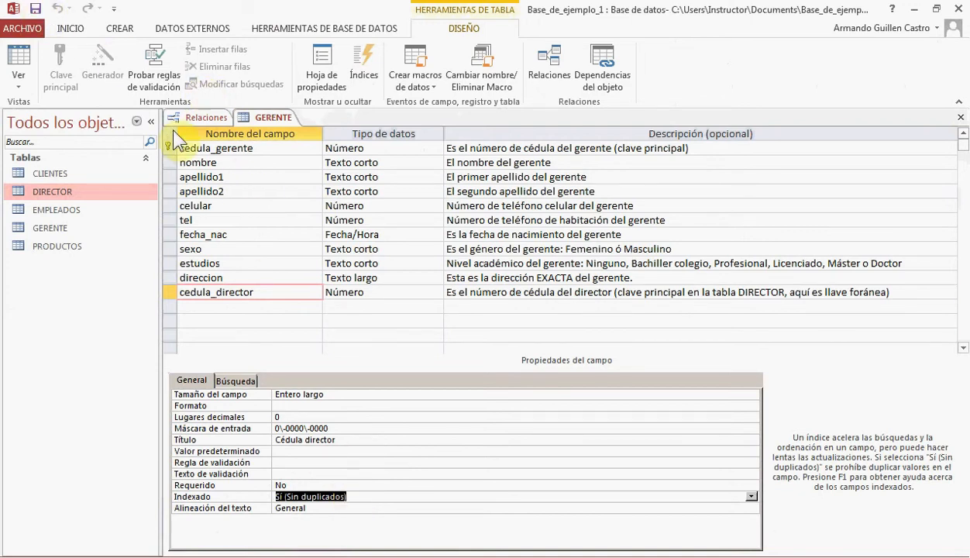
click(961, 120)
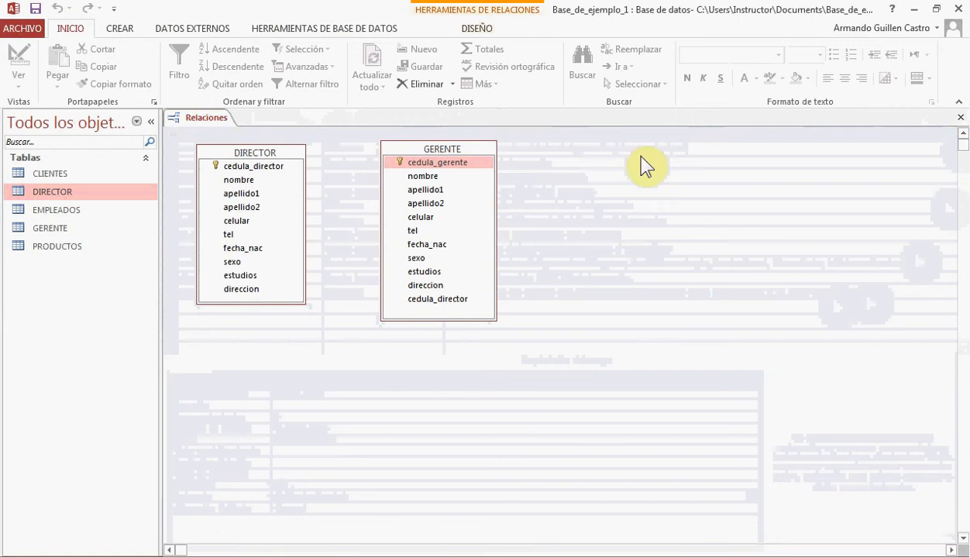
Relate DIRECTOR's cedula_director to GERENTE's cedula_director, enforcing referential integrity with cascading updates and deletes
drag(265, 169, 437, 299)
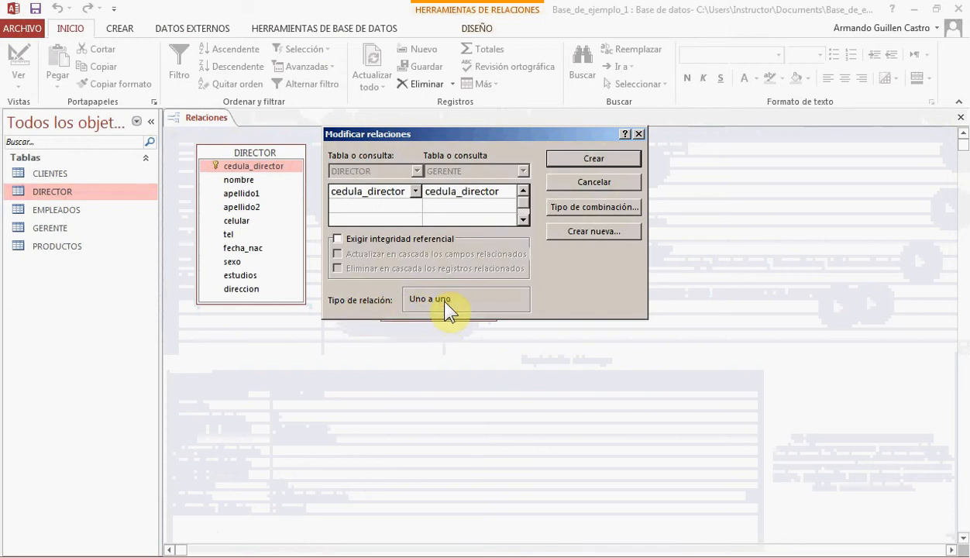
click(341, 237)
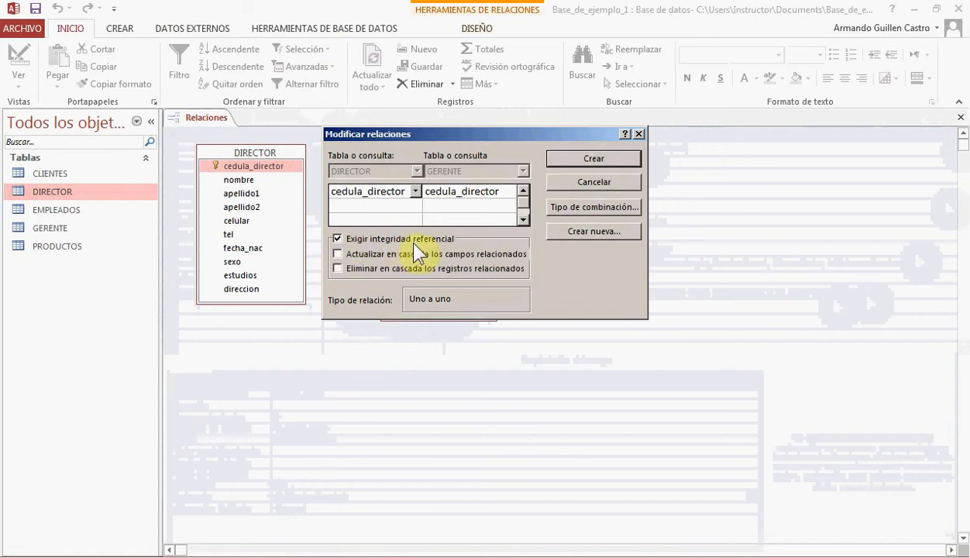
click(336, 252)
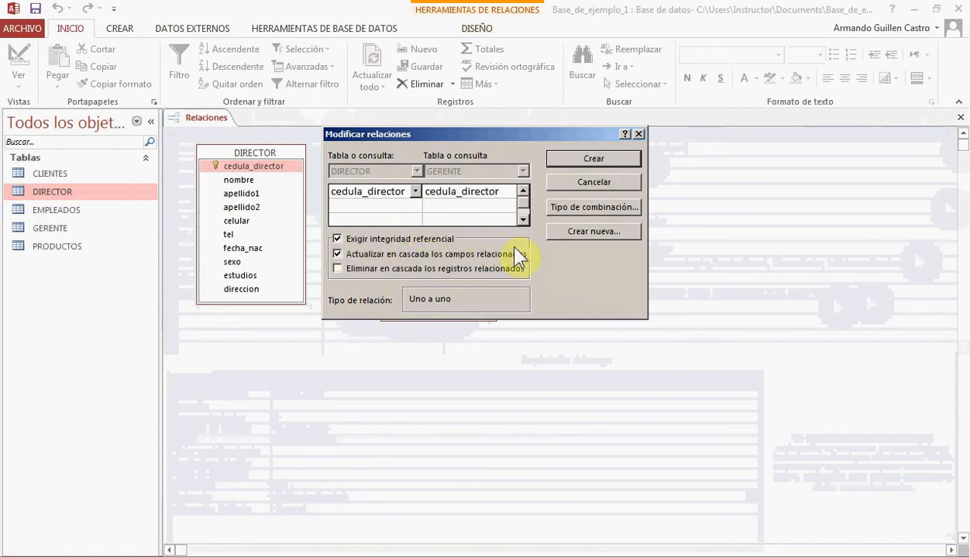
click(337, 268)
drag(432, 140, 353, 256)
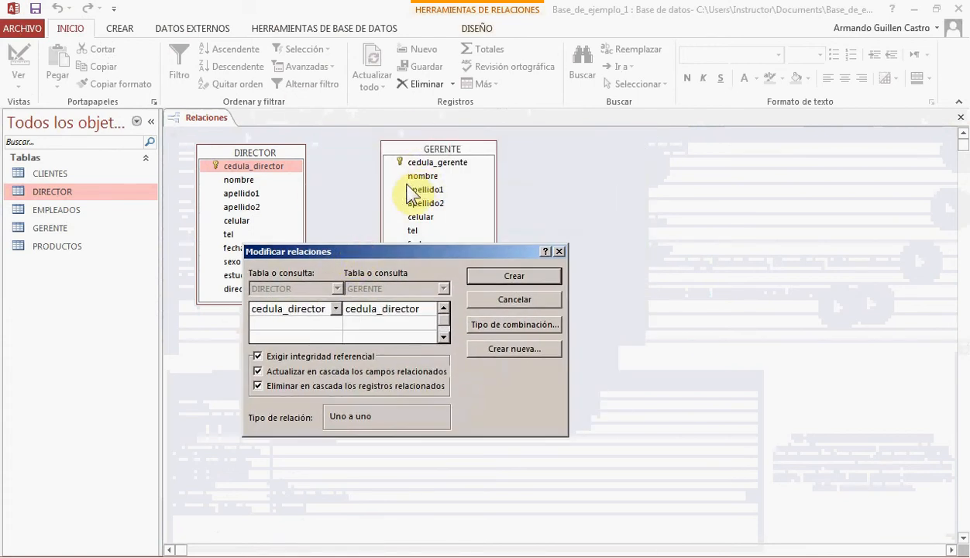
click(472, 273)
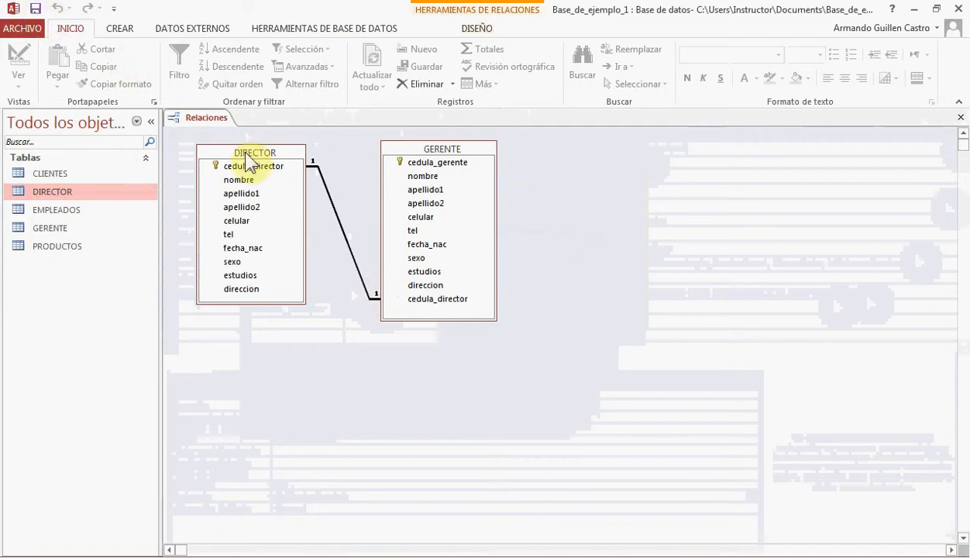
click(460, 162)
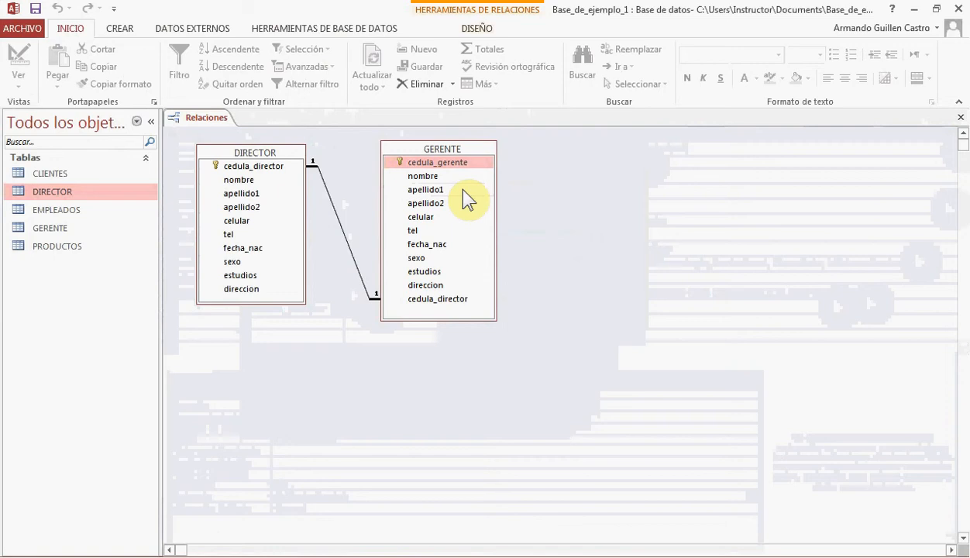
click(458, 299)
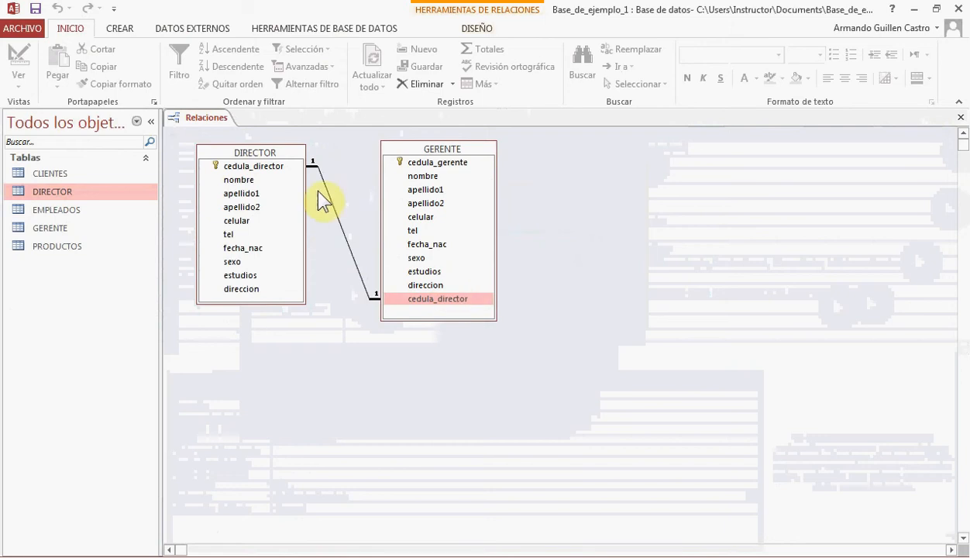
click(273, 166)
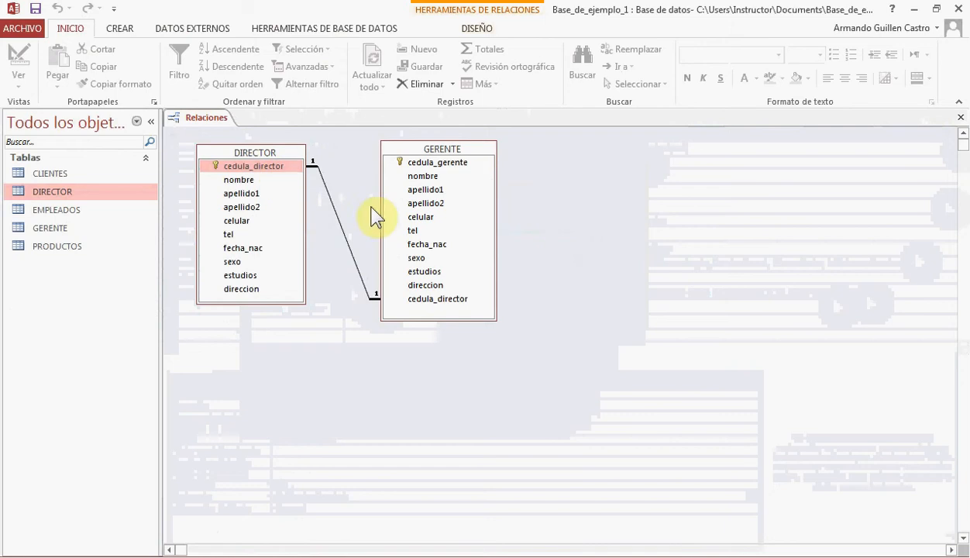
click(443, 258)
click(444, 272)
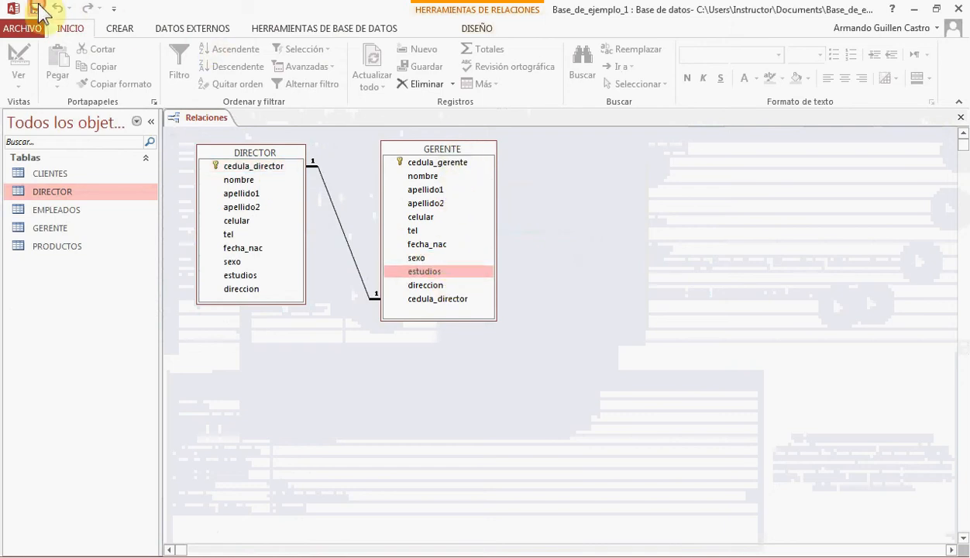
In the GERENTE table design, make cedula_director's lookup control a Cuadro combinado with Tabla/Consulta as its row source type
right_click(431, 155)
click(477, 180)
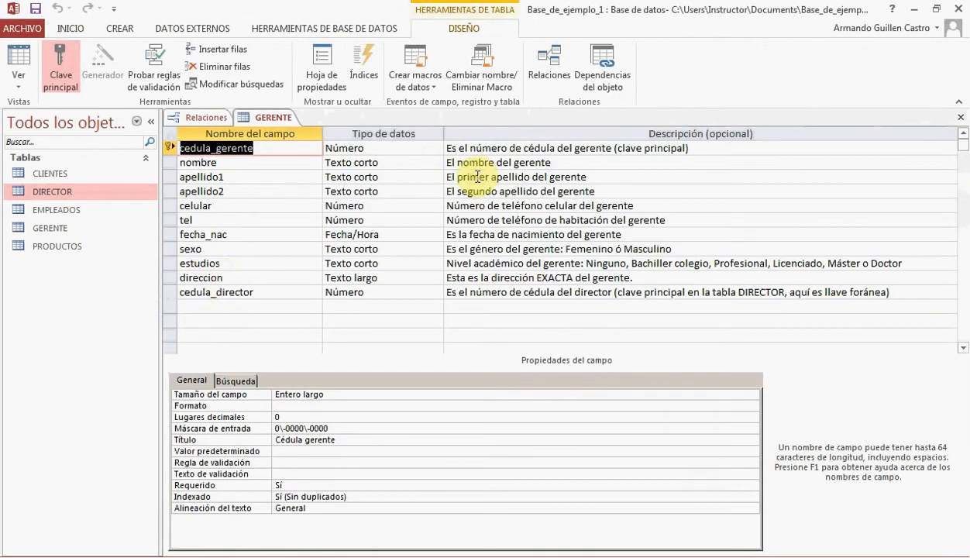
click(252, 293)
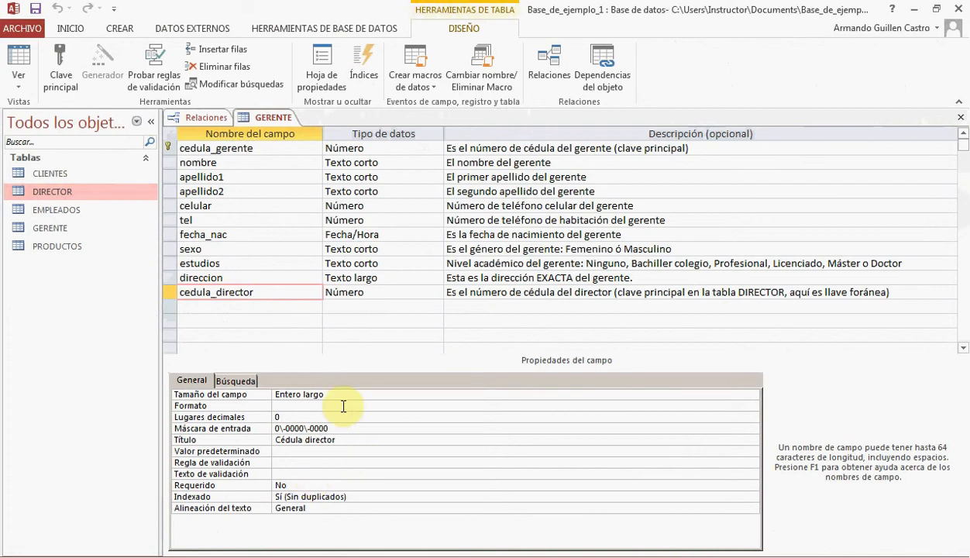
click(246, 381)
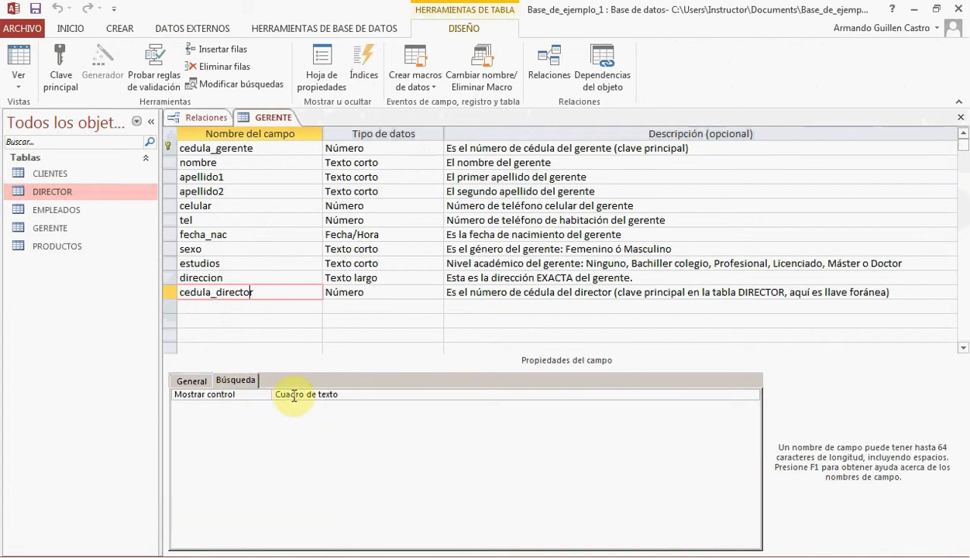
click(282, 395)
click(751, 394)
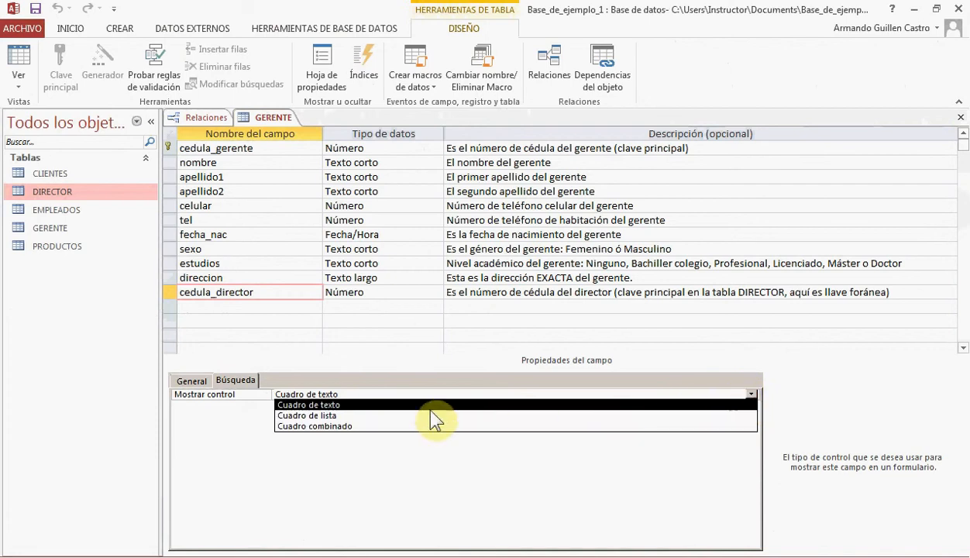
click(329, 427)
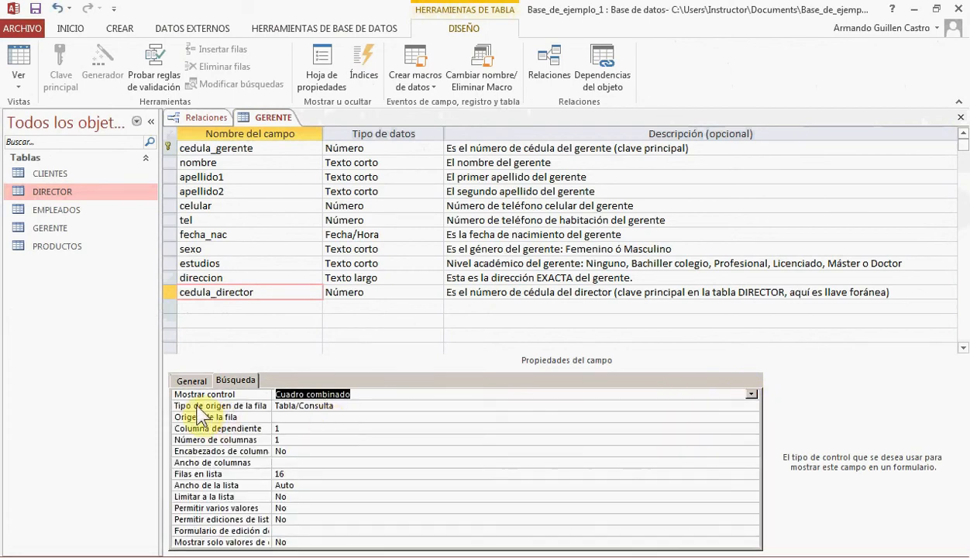
click(317, 406)
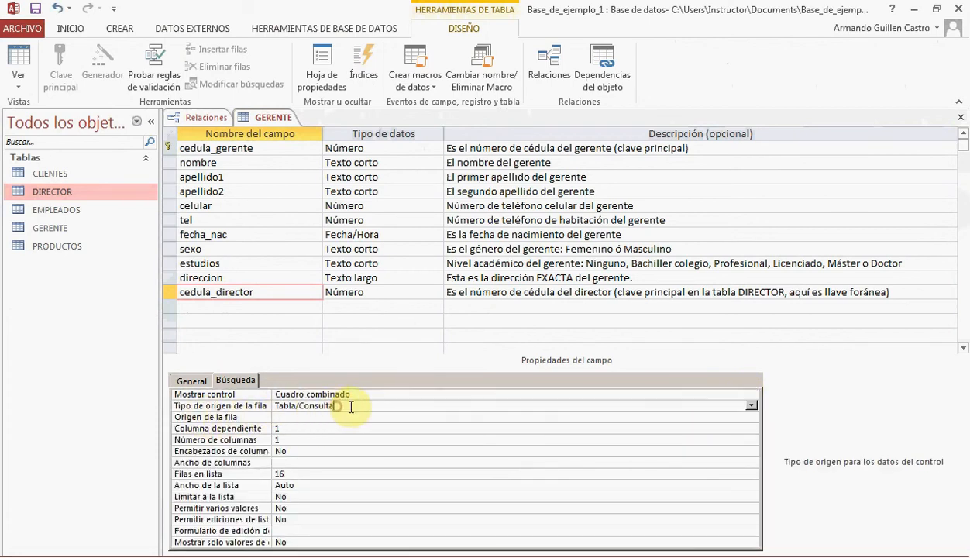
click(751, 406)
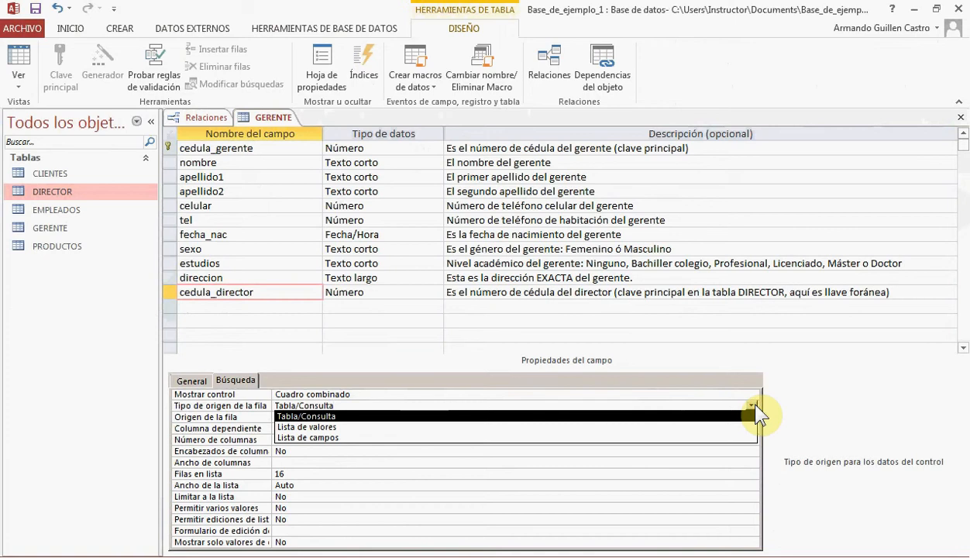
click(756, 416)
Start building a query for cedula_director's Origen de la fila, add the DIRECTOR table, and enlarge its box to show all fields
click(278, 416)
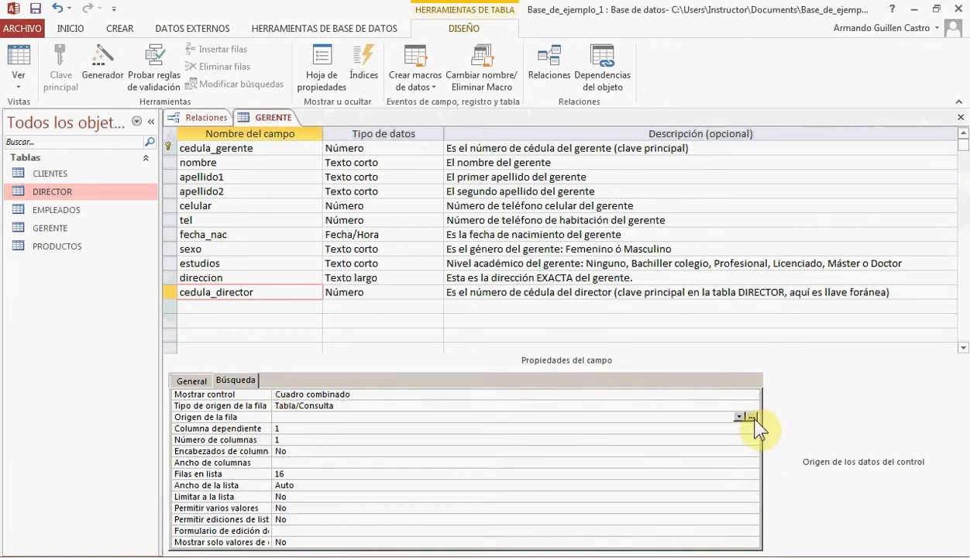
click(751, 417)
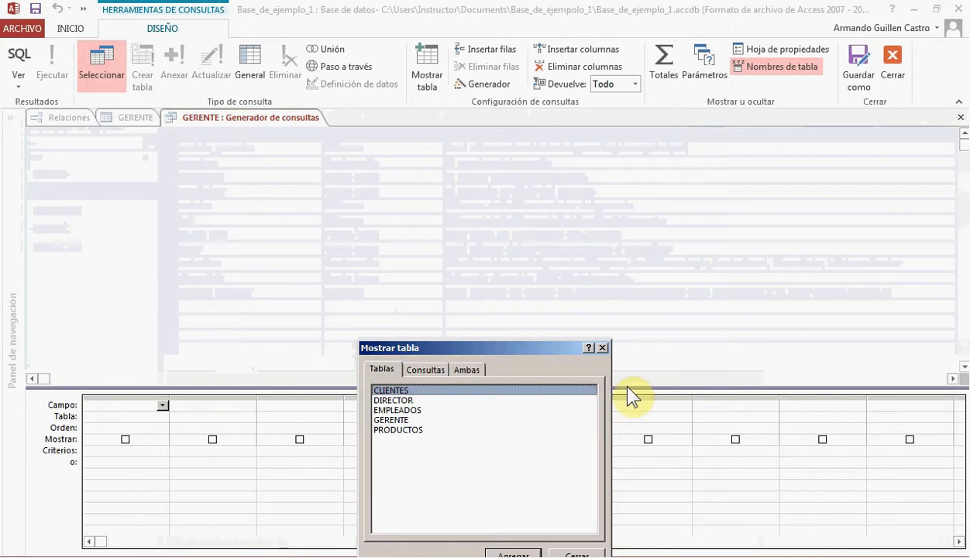
drag(539, 348, 501, 167)
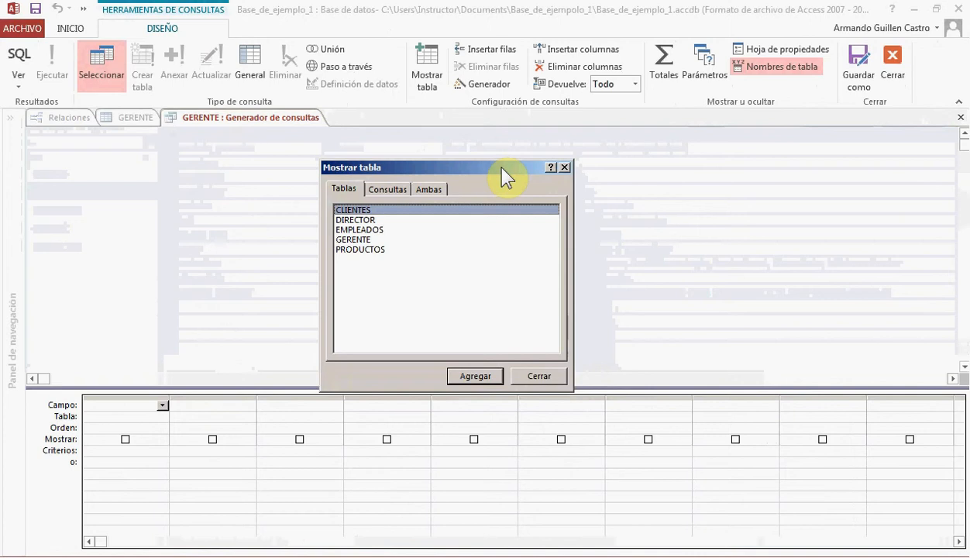
click(359, 220)
double_click(360, 221)
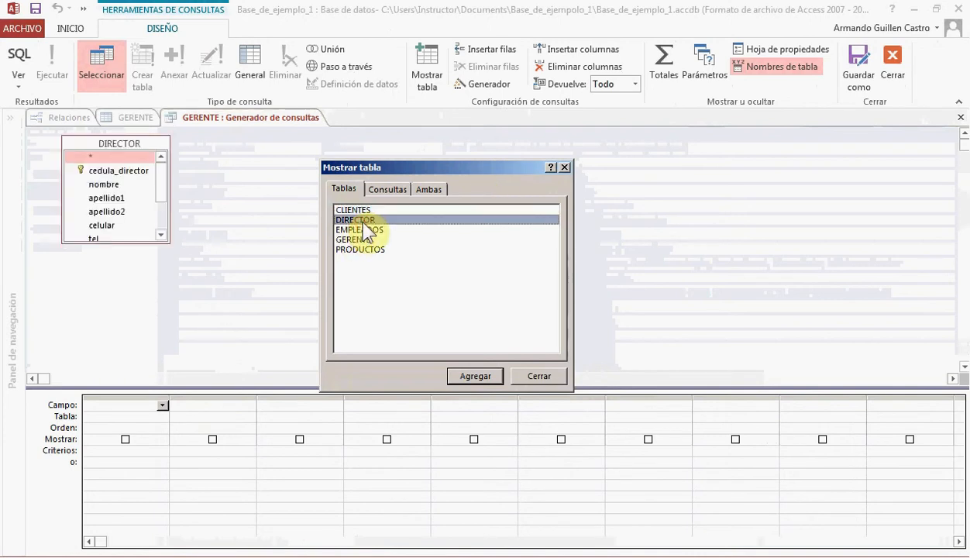
click(535, 377)
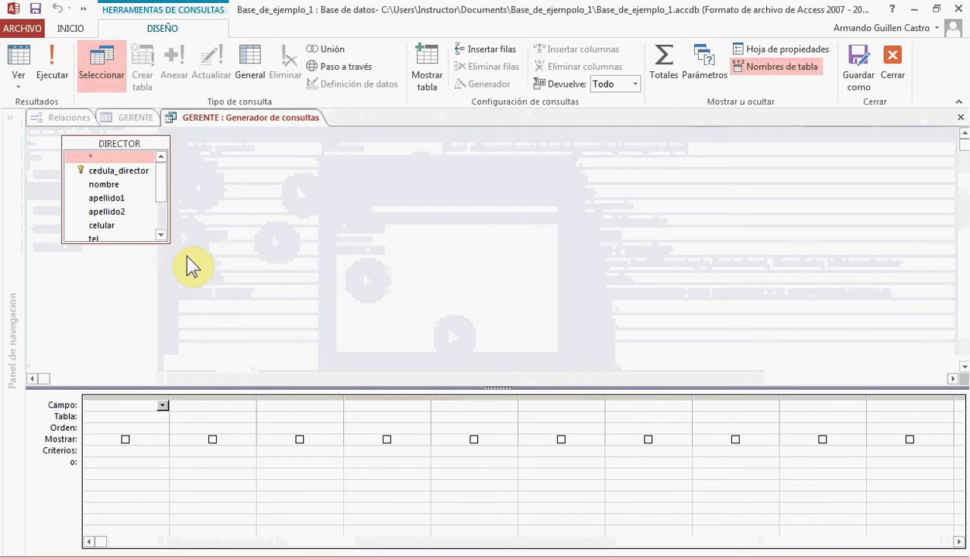
drag(168, 244, 187, 314)
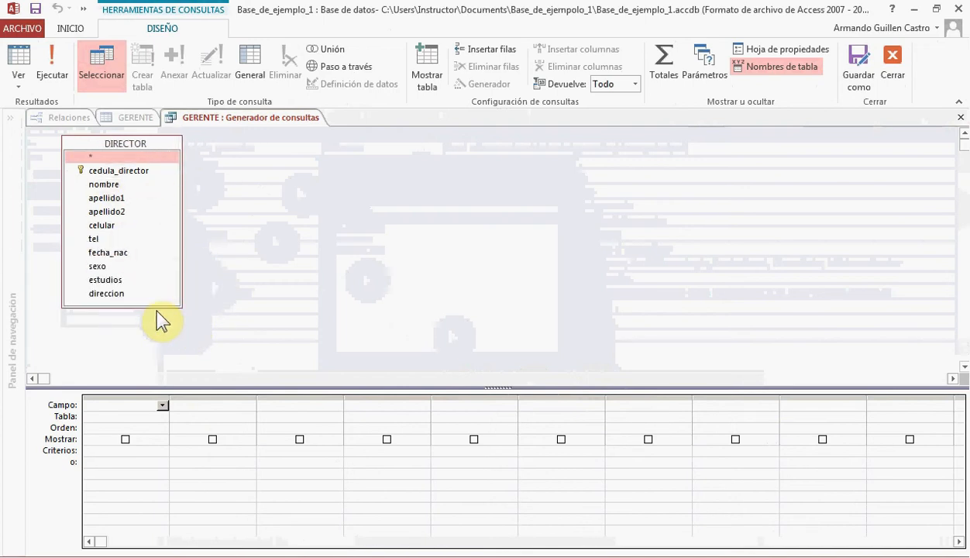
Add the cedula_director, nombre and apellido1 fields from DIRECTOR to the query grid
double_click(93, 171)
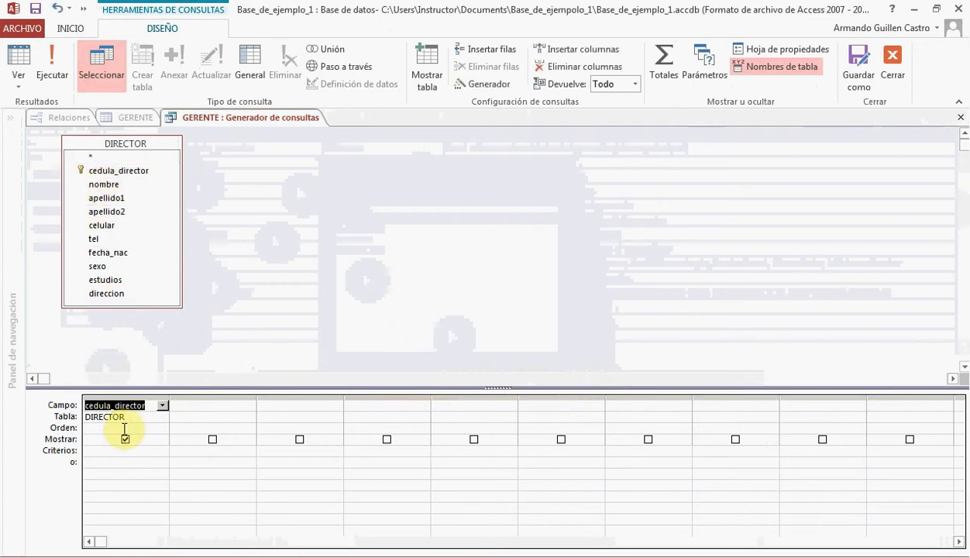
double_click(103, 184)
double_click(112, 198)
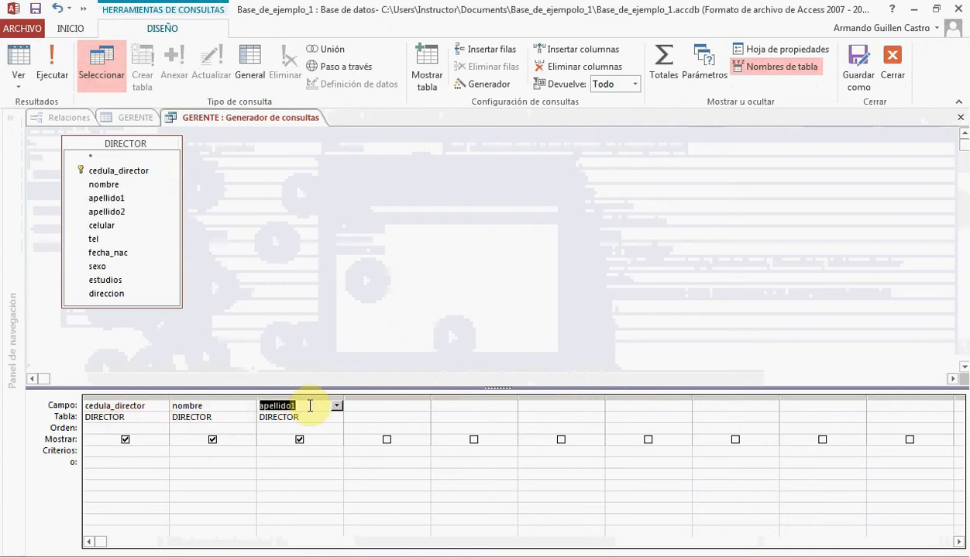
click(159, 396)
click(203, 395)
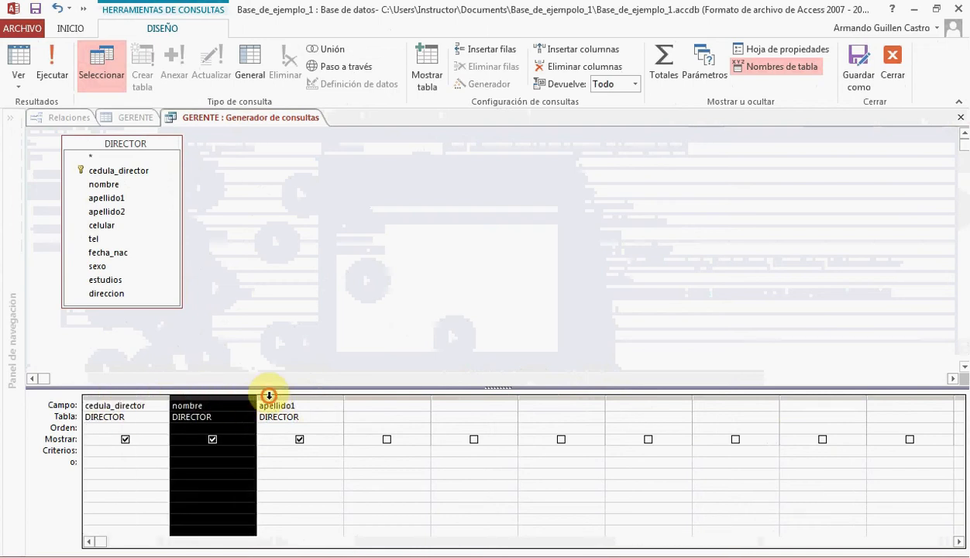
click(268, 396)
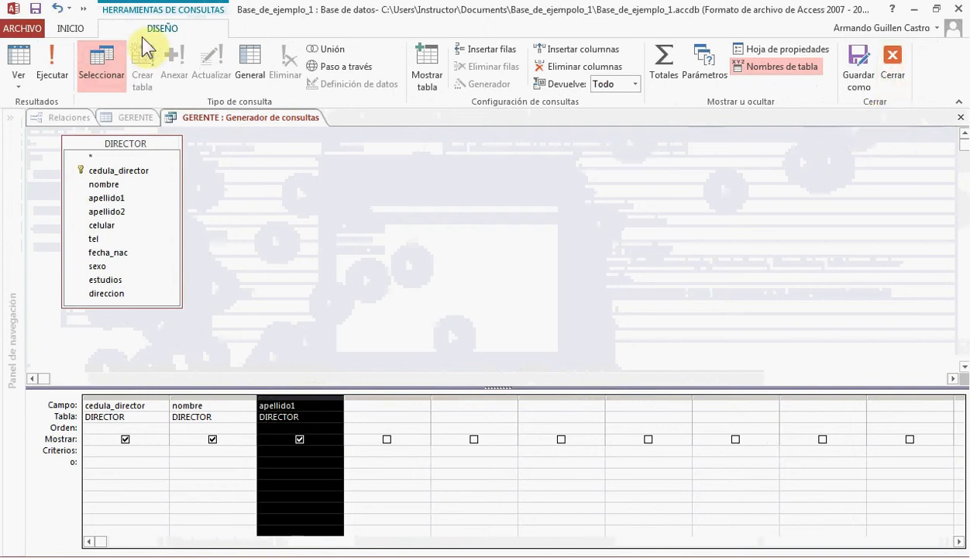
Close the query builder, keeping the SQL statement as cedula_director's row source, and save the GERENTE table design
click(896, 69)
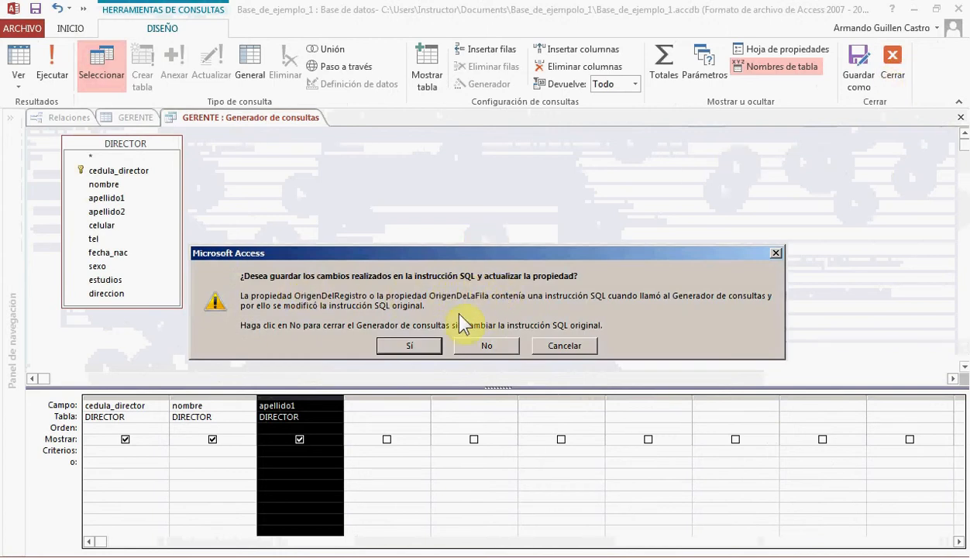
click(414, 346)
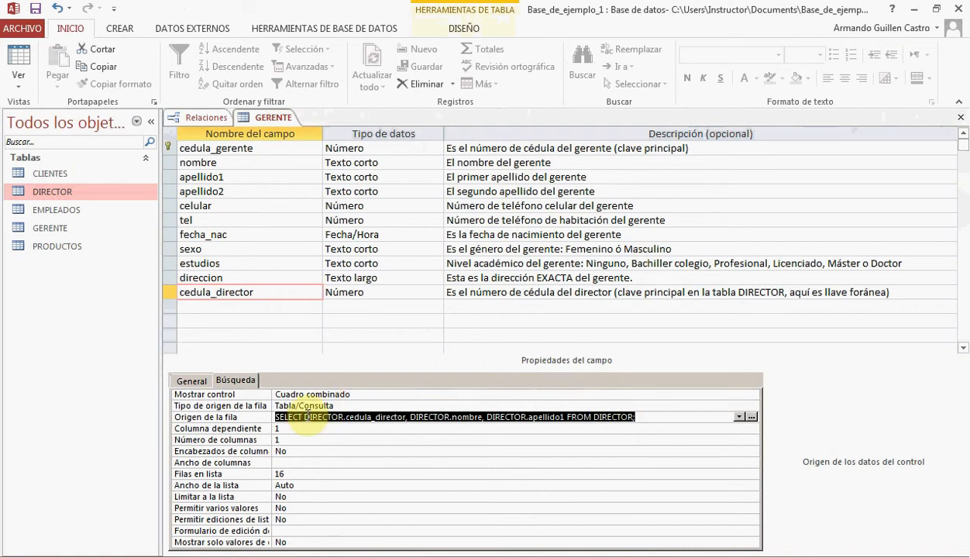
click(36, 9)
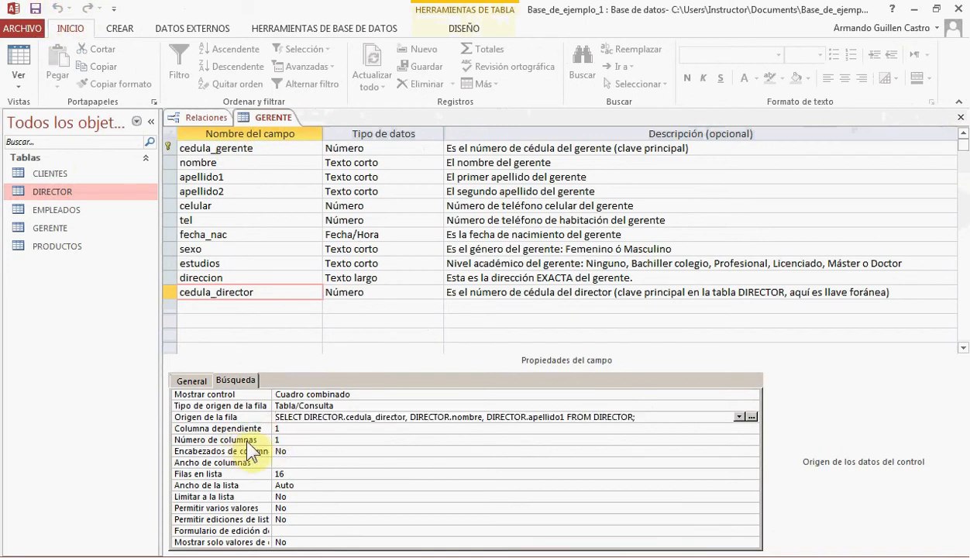
Set the number of columns in cedula_director's lookup to 3
click(279, 440)
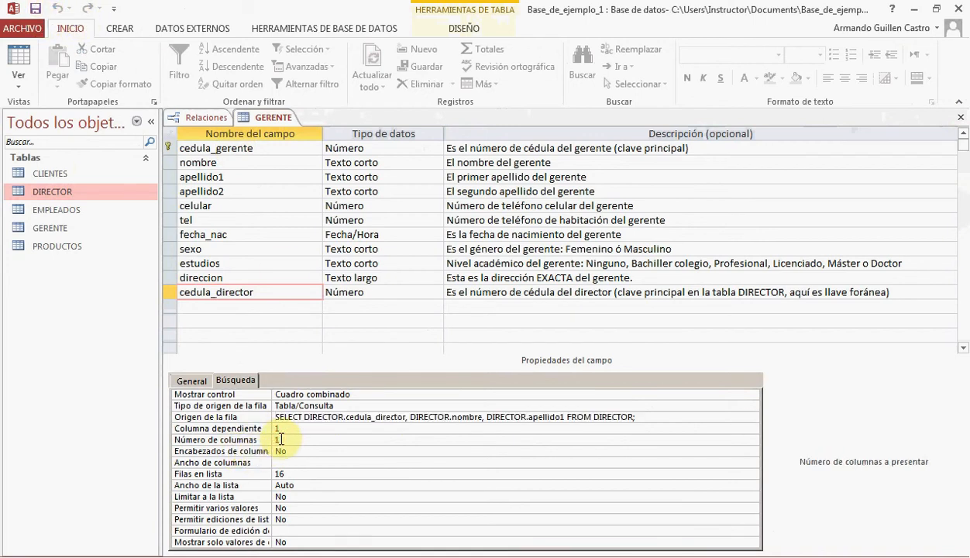
double_click(279, 440)
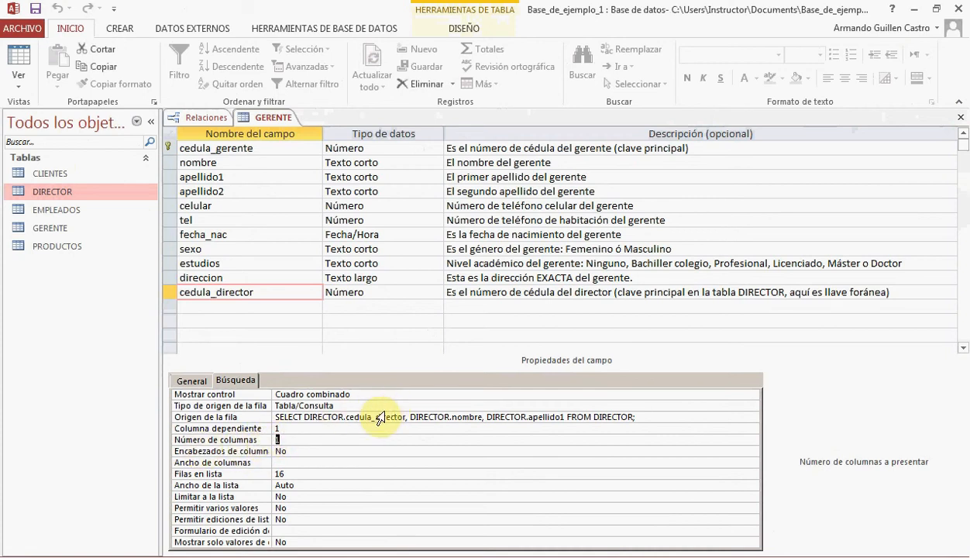
text(3)
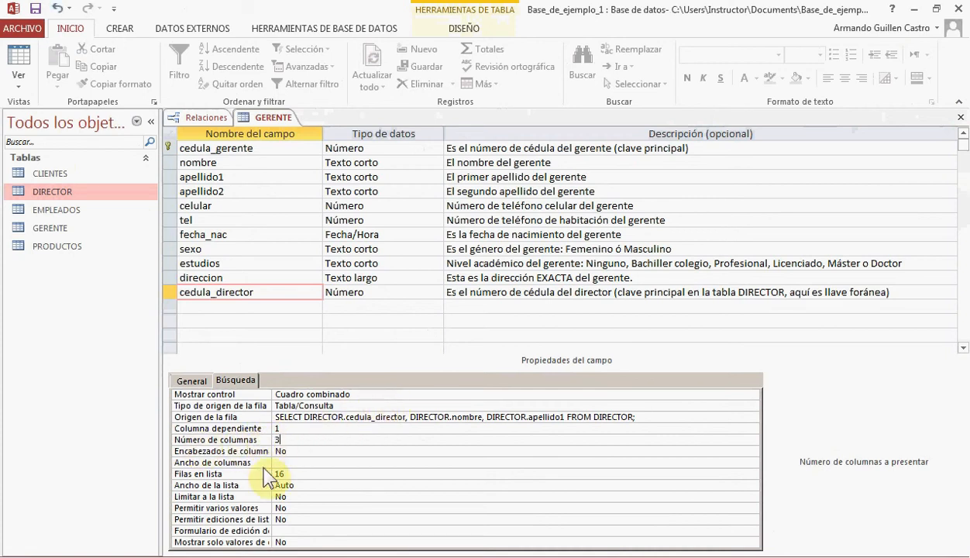
Set the lookup's column widths to 2, 3 and 3 cm, separated by semicolons, and its list width to 8 cm
click(279, 462)
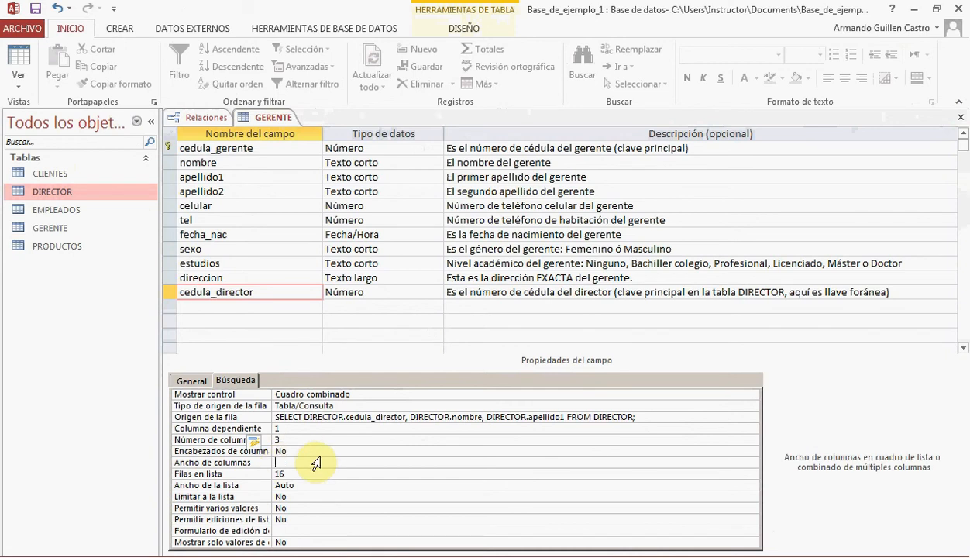
text(2)
key(BackSpace)
text(2;3;3)
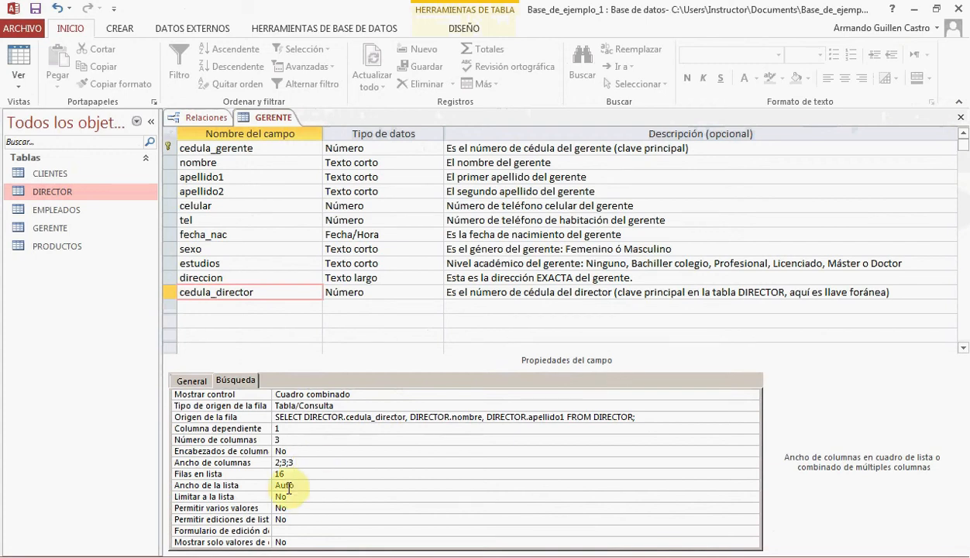
click(302, 487)
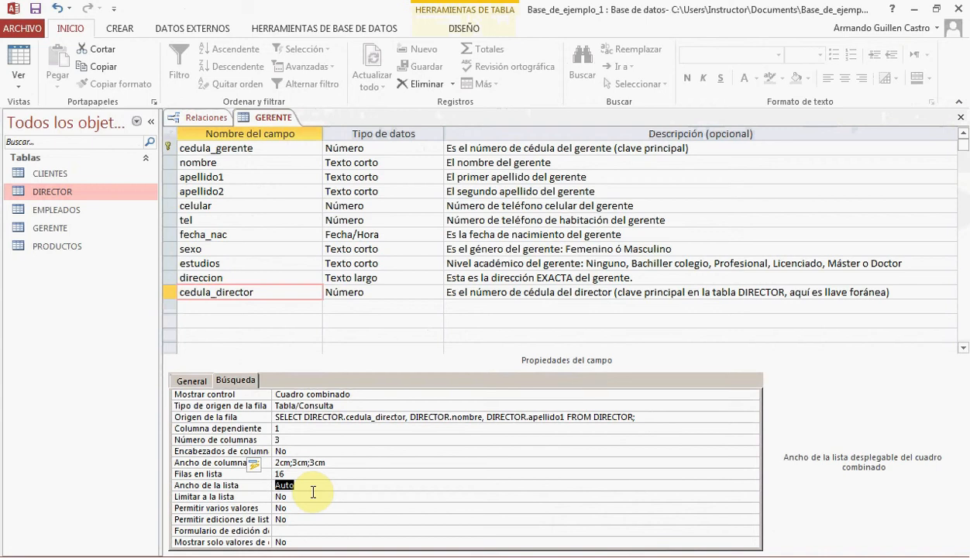
text(8)
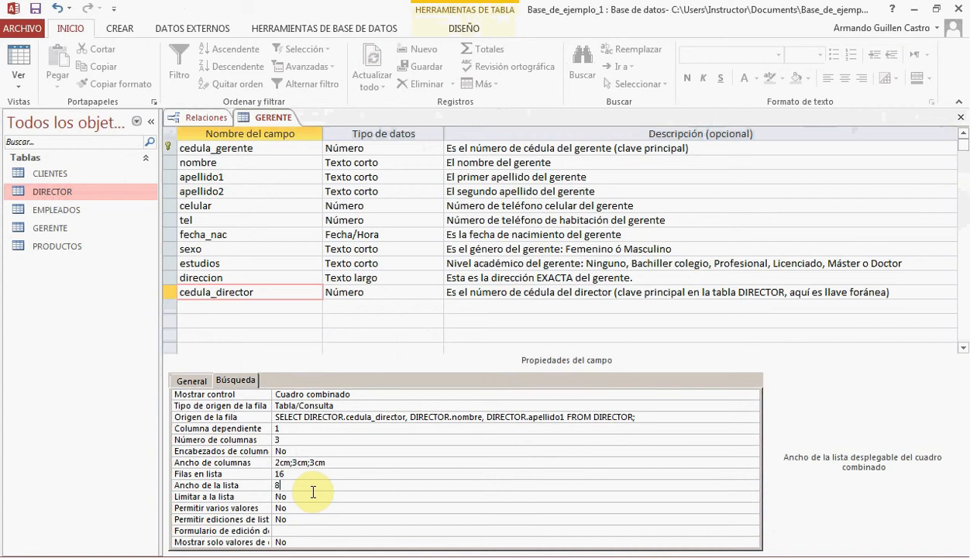
Cut the lookup's column widths down to a single 2 cm value and set the list width to 6 cm
click(318, 463)
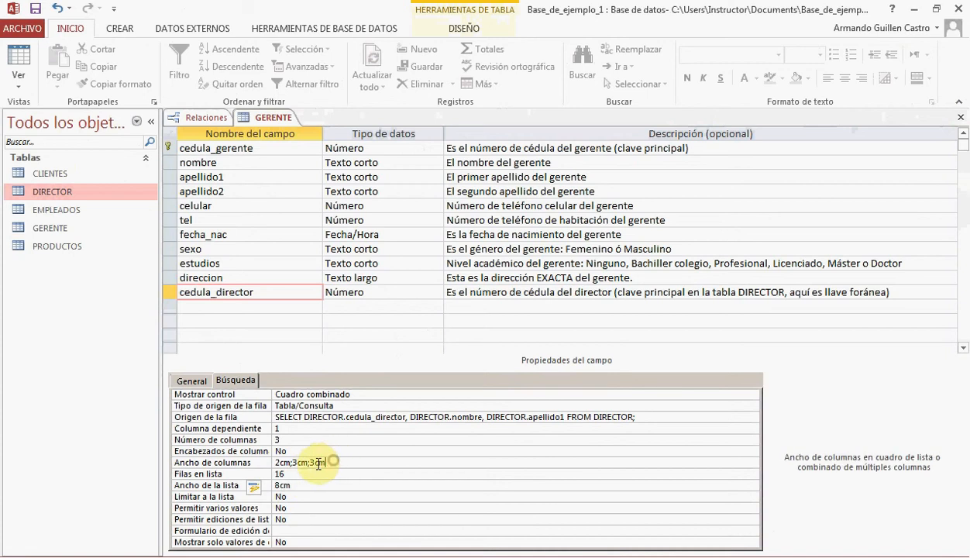
key(shift+Home)
key(shift+Right)
key(shift+Right)
key(shift+Right)
key(Delete)
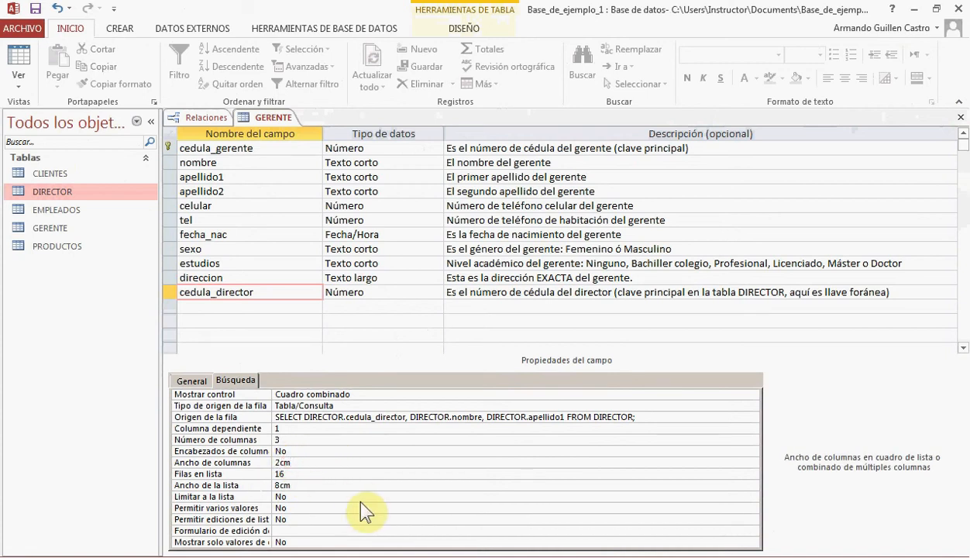
click(289, 485)
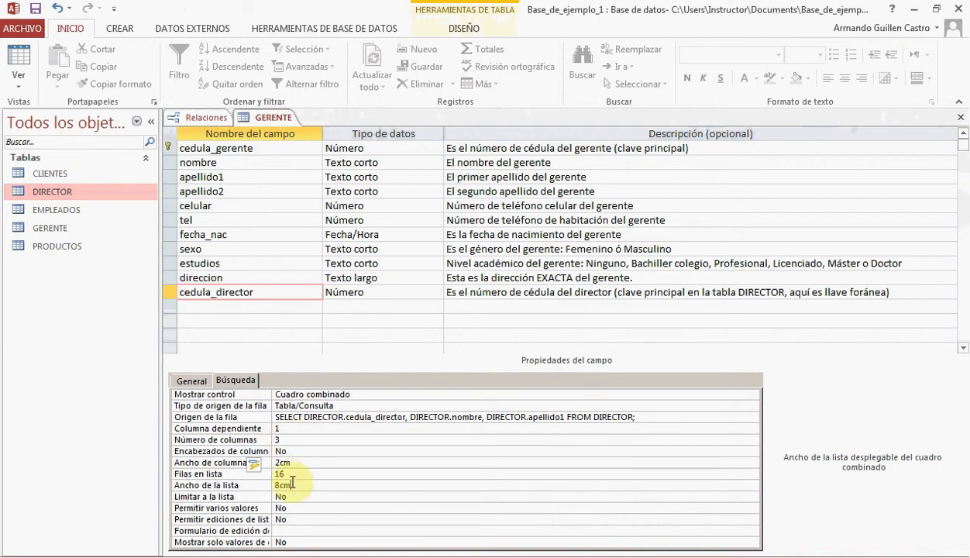
drag(295, 485, 259, 485)
text(6)
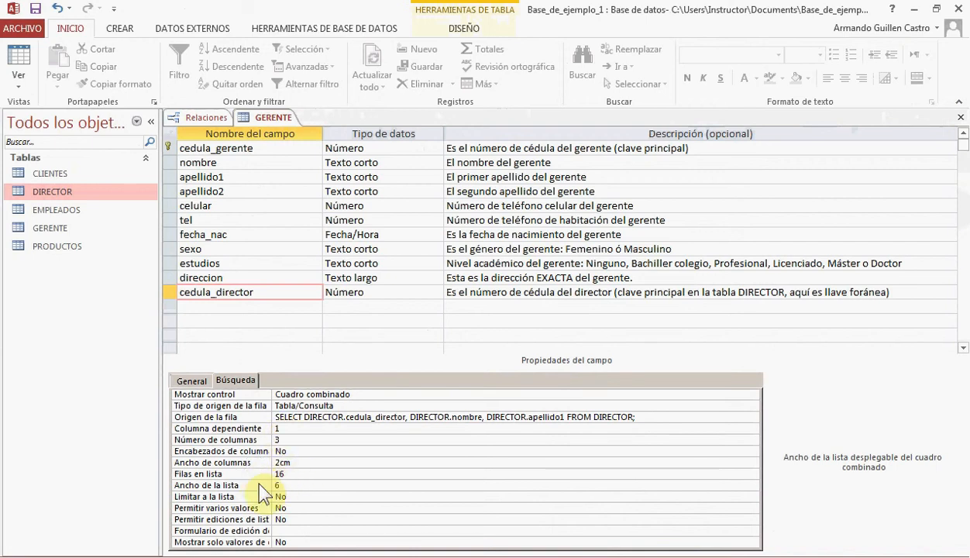
Re-enter the column widths of cedula_director's lookup as 2;3;3 and set its list width back to 8 cm
click(293, 462)
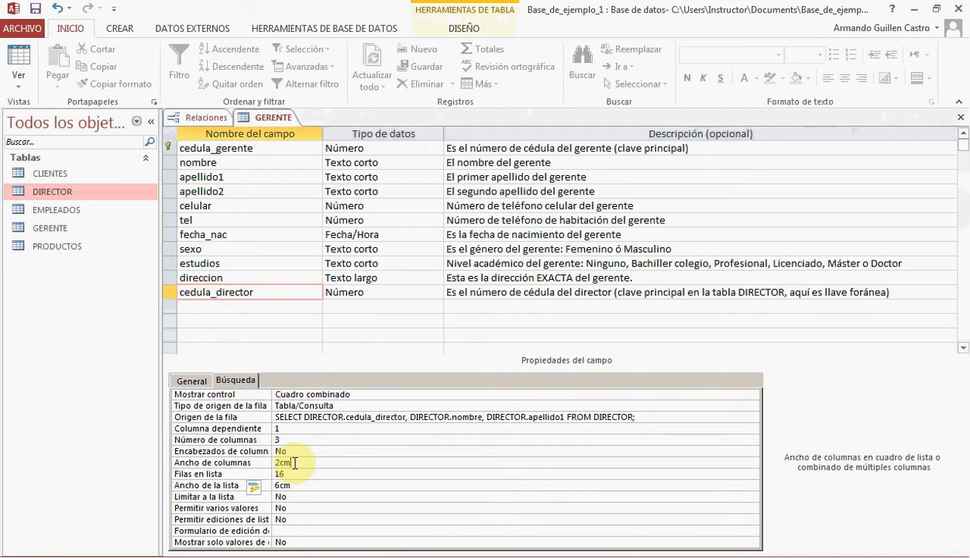
drag(295, 463, 250, 466)
text(2;)
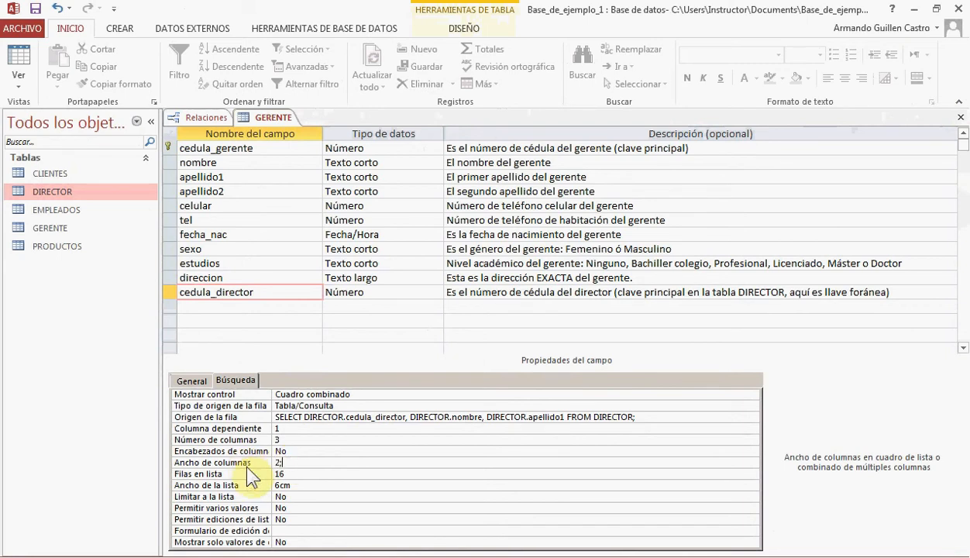
text(3;3)
click(258, 485)
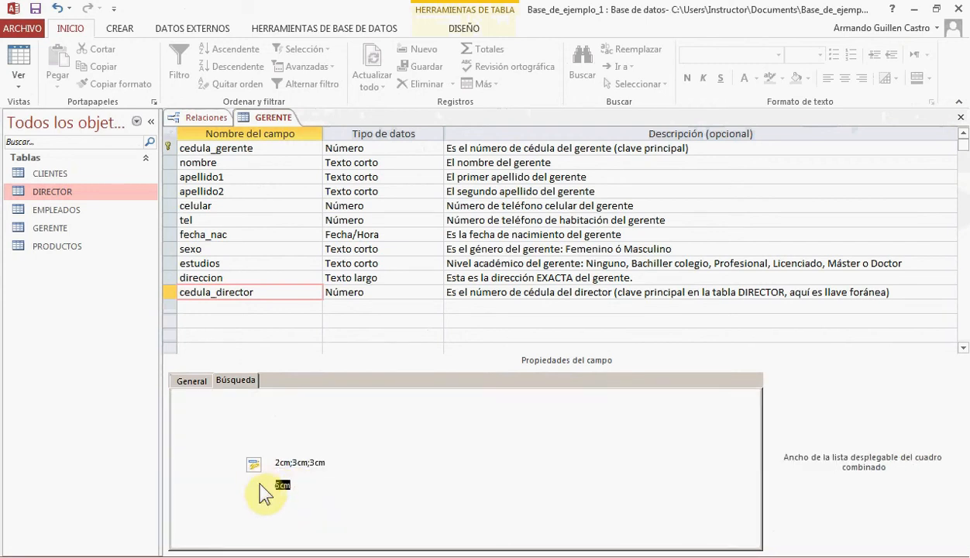
text(8)
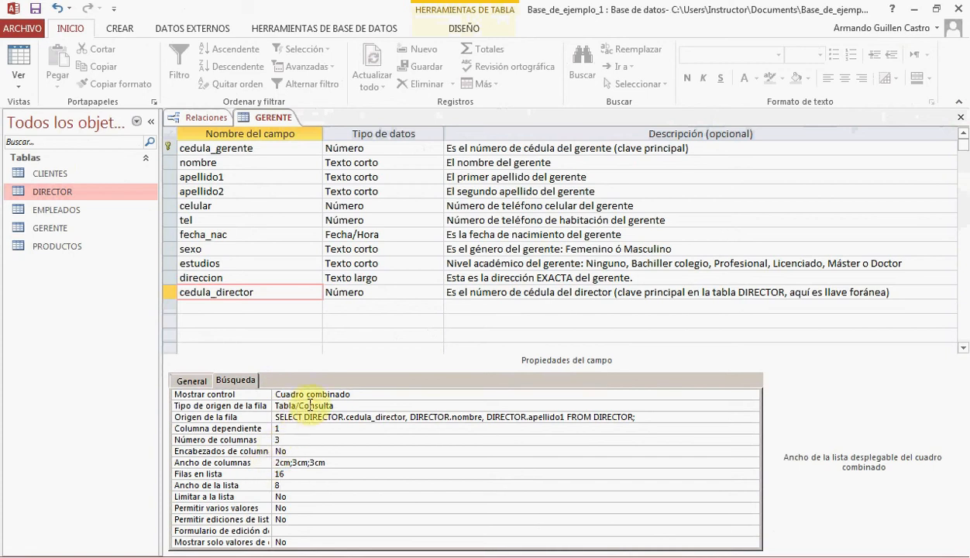
Review cedula_director's lookup properties, from control type and row source to column count, column widths and list width
click(317, 392)
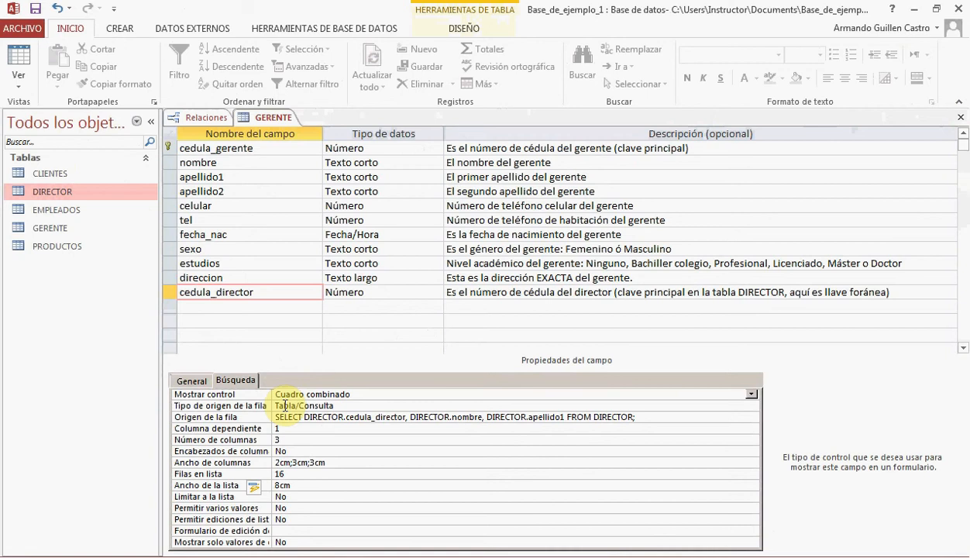
click(284, 405)
click(280, 417)
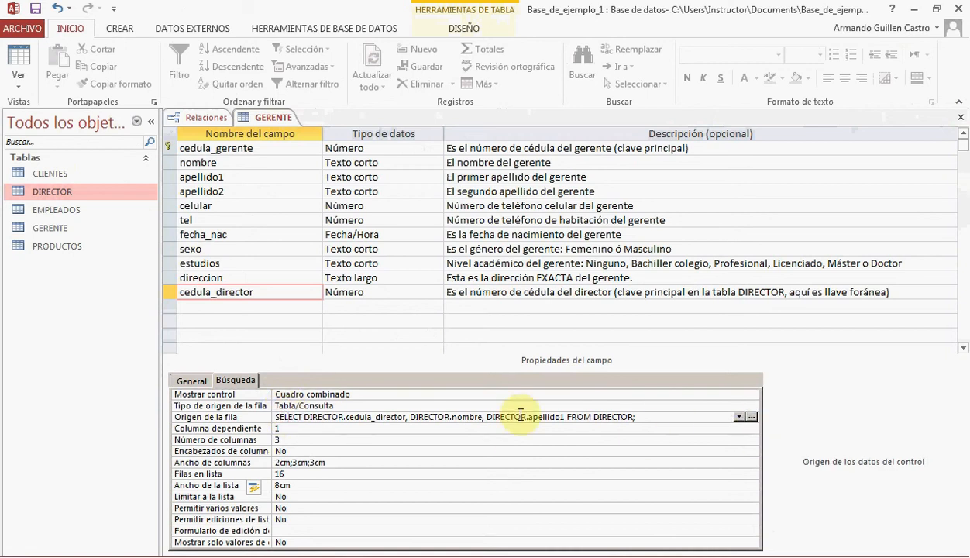
click(288, 440)
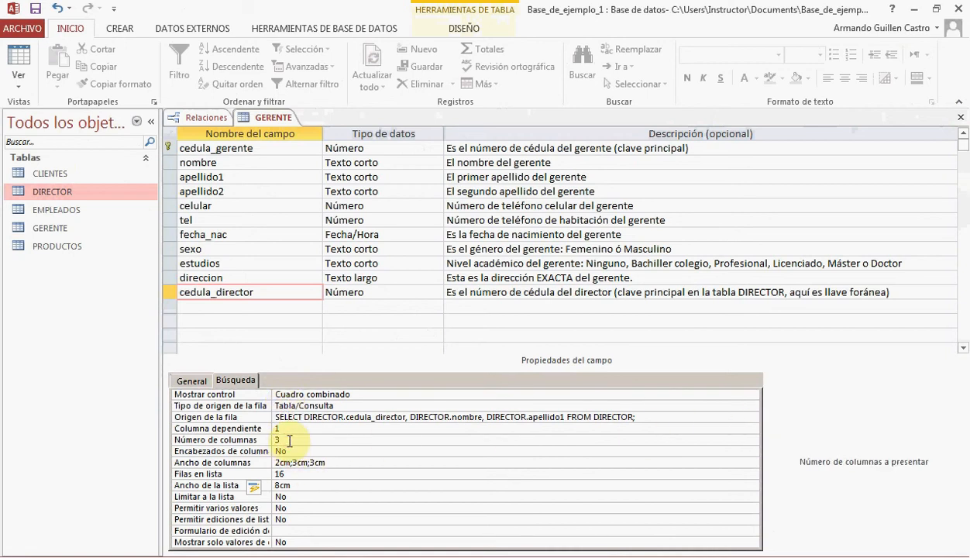
click(334, 462)
click(321, 475)
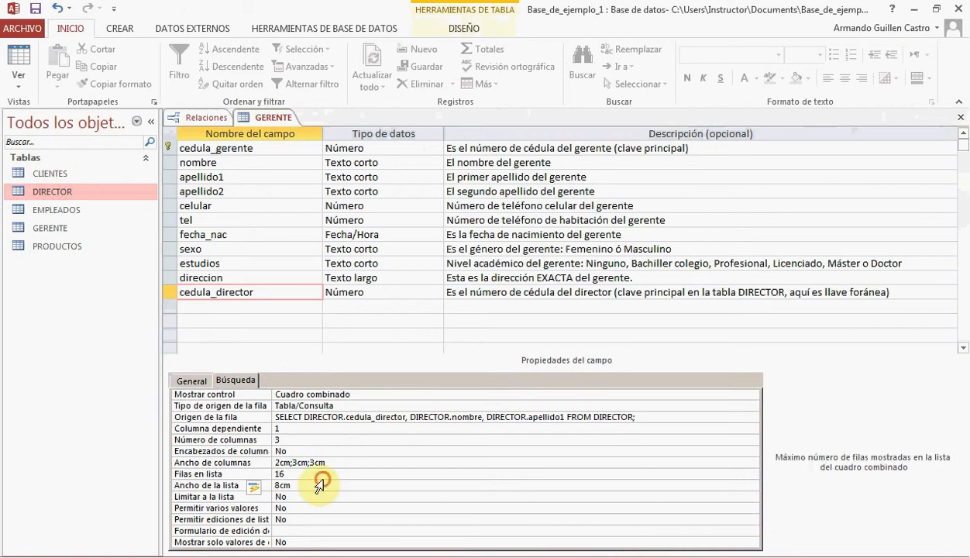
click(324, 485)
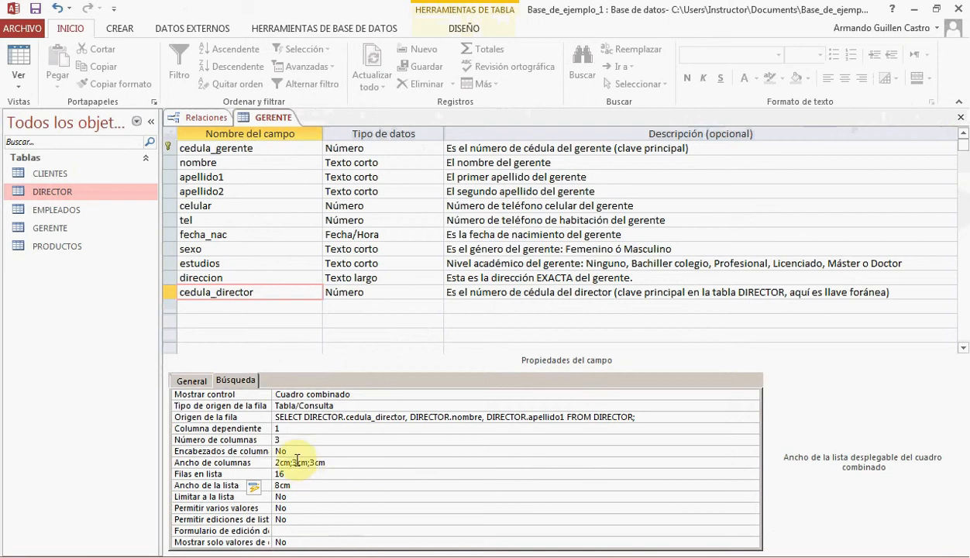
click(278, 439)
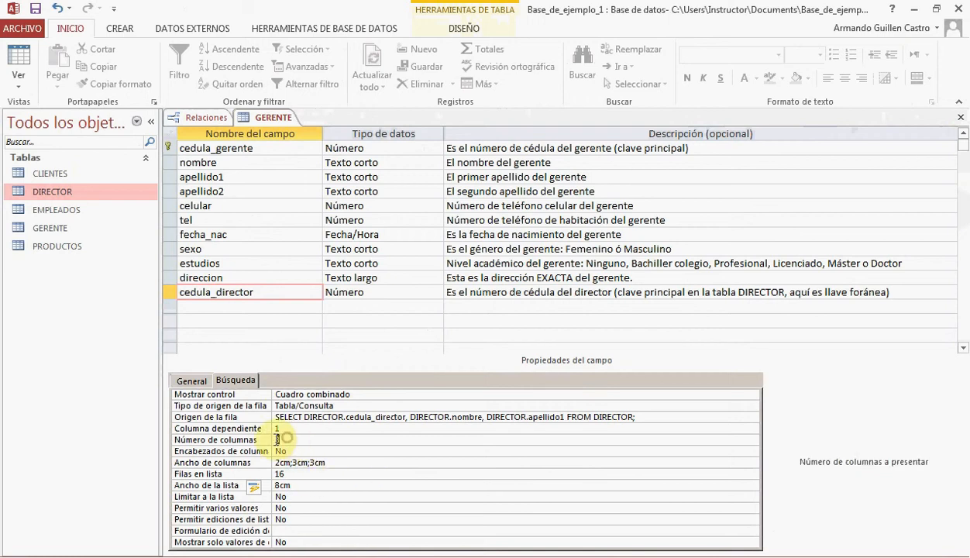
click(316, 461)
click(271, 463)
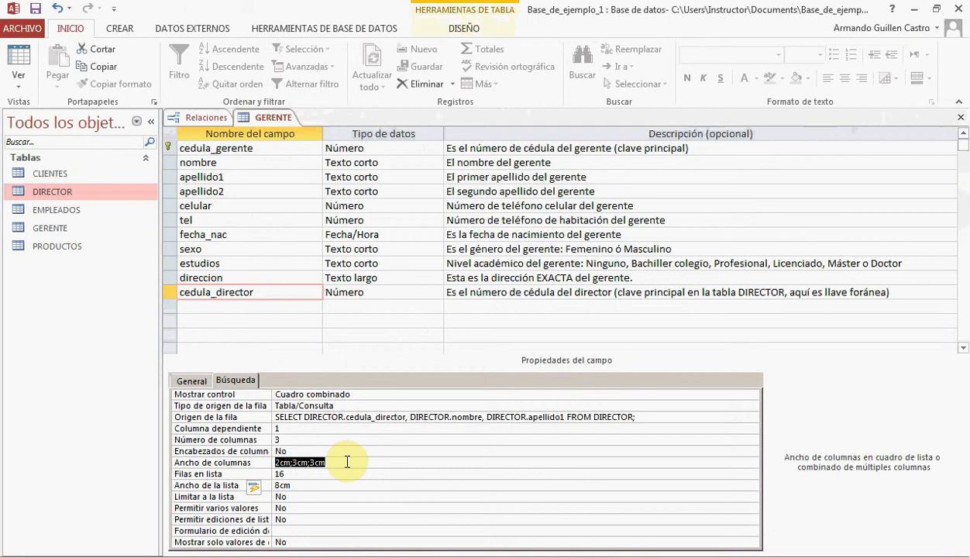
click(311, 485)
click(263, 485)
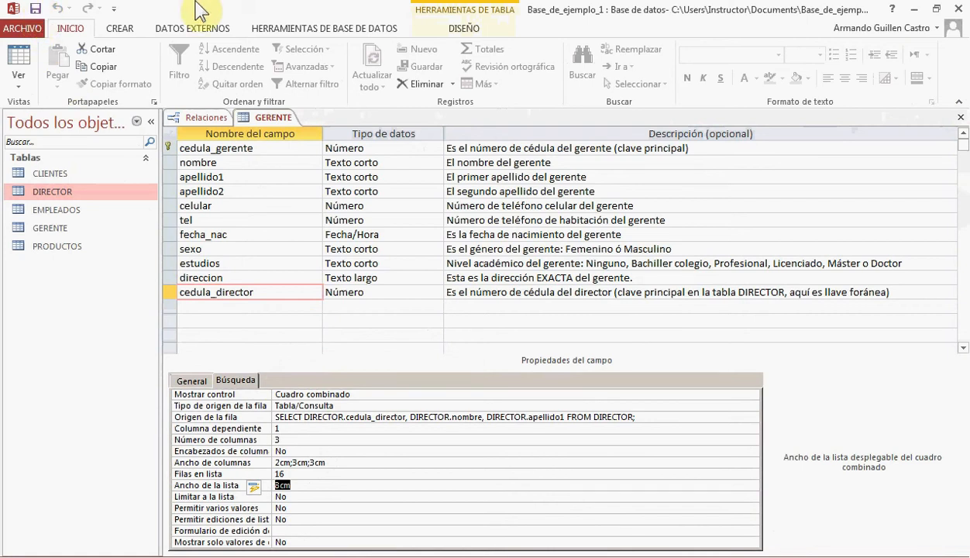
Close the GERENTE design and the Relaciones window, and open the GERENTE table as a datasheet
click(960, 118)
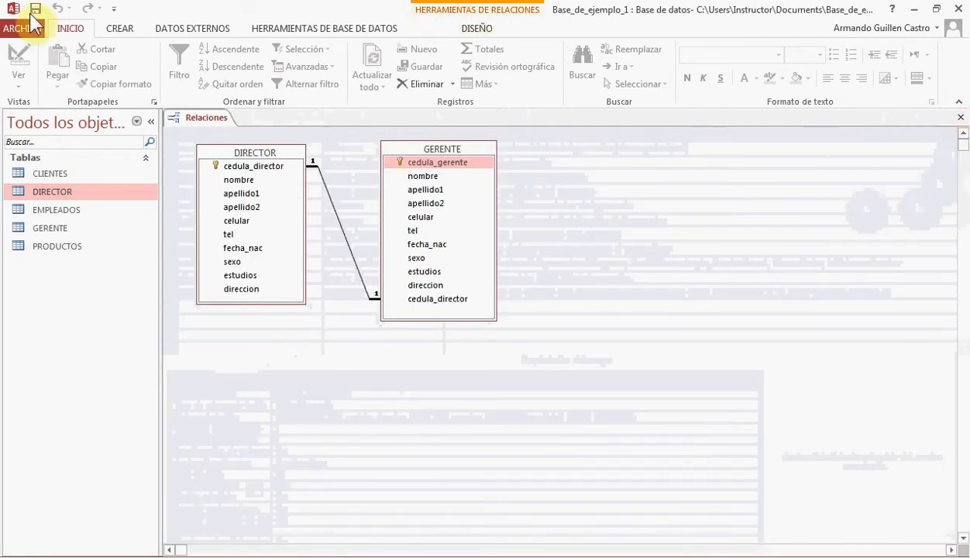
click(961, 117)
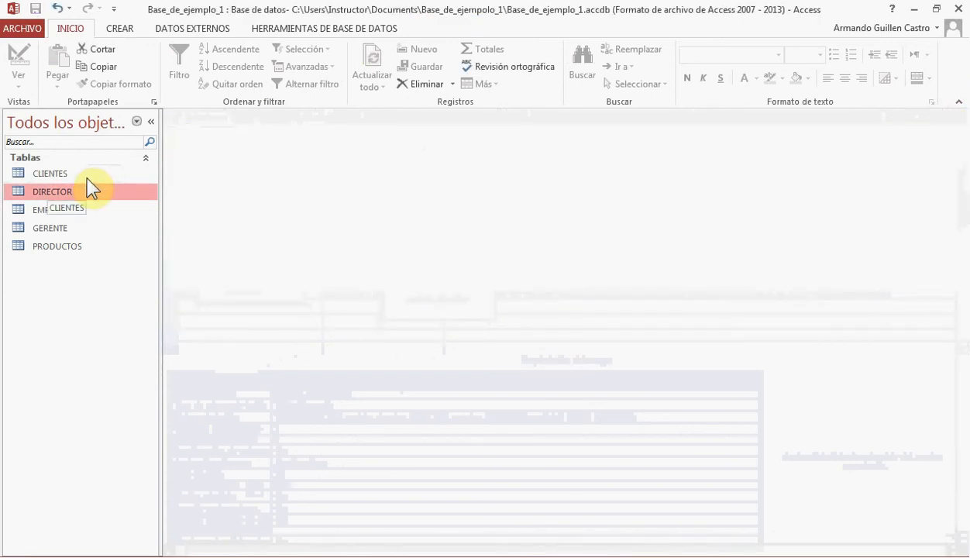
double_click(47, 228)
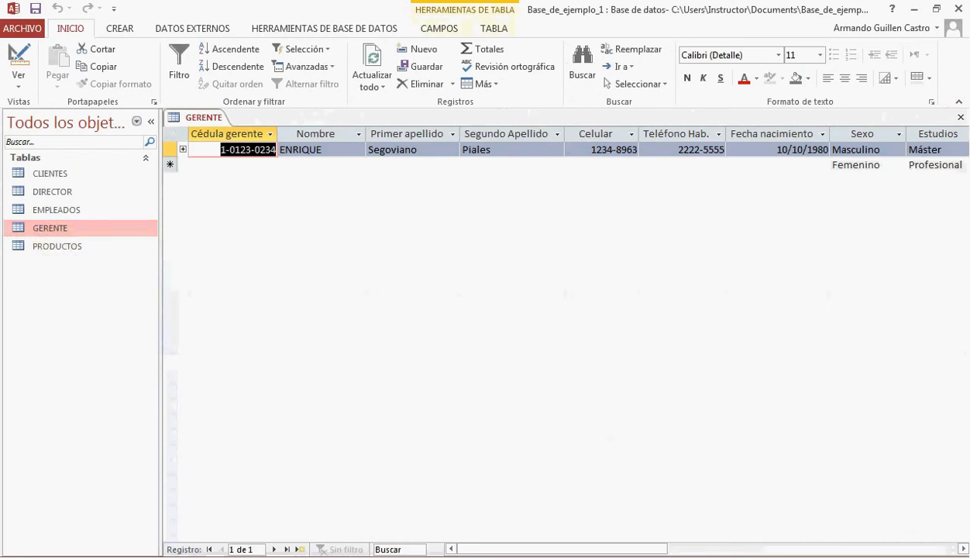
Widen the Cédula director column of the GERENTE datasheet so its full heading fits
drag(635, 550, 789, 546)
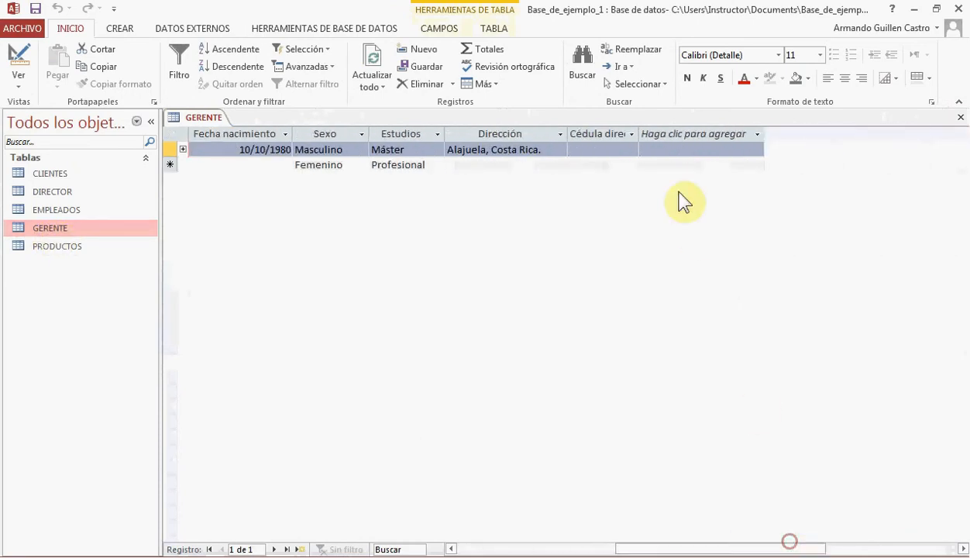
drag(640, 132, 673, 132)
click(678, 133)
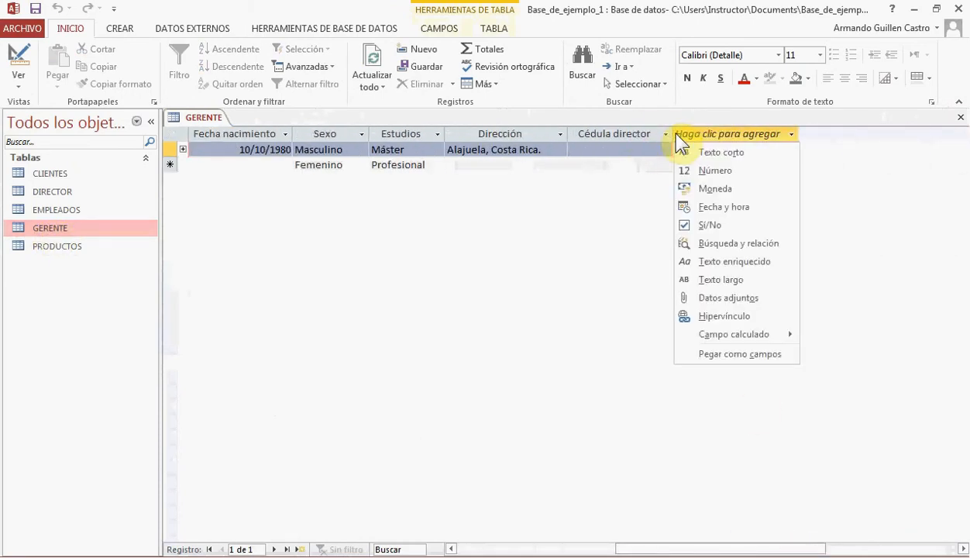
click(645, 189)
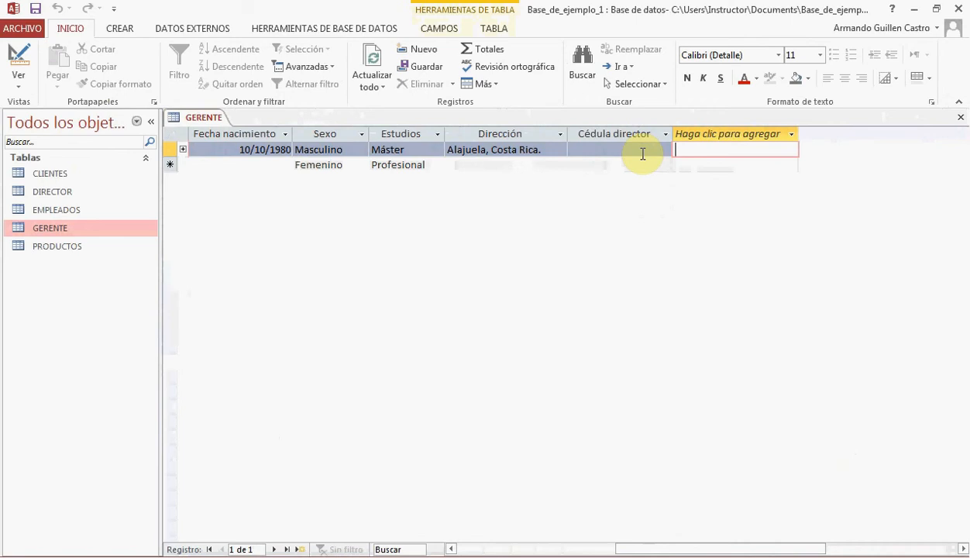
Assign the listed director to the existing GERENTE record in its Cédula director field
click(638, 152)
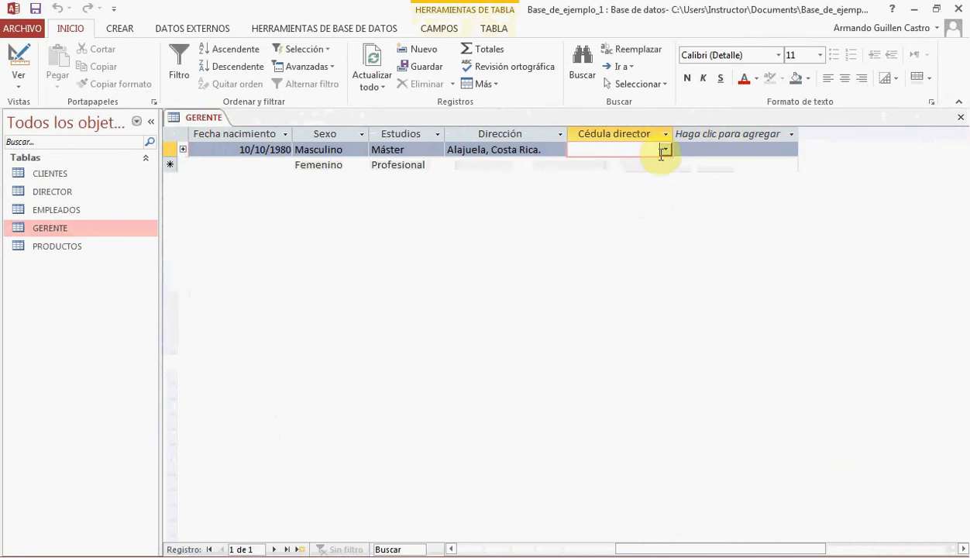
click(665, 149)
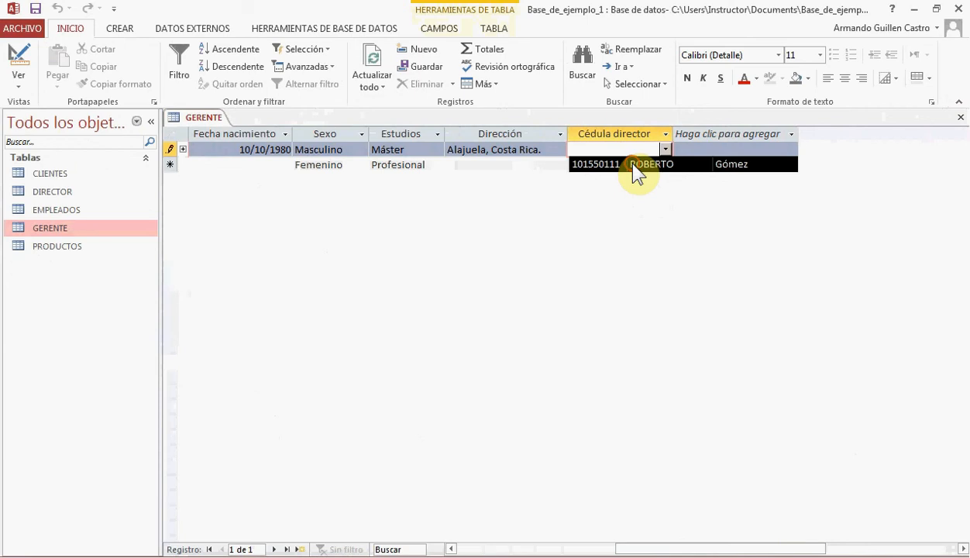
click(636, 165)
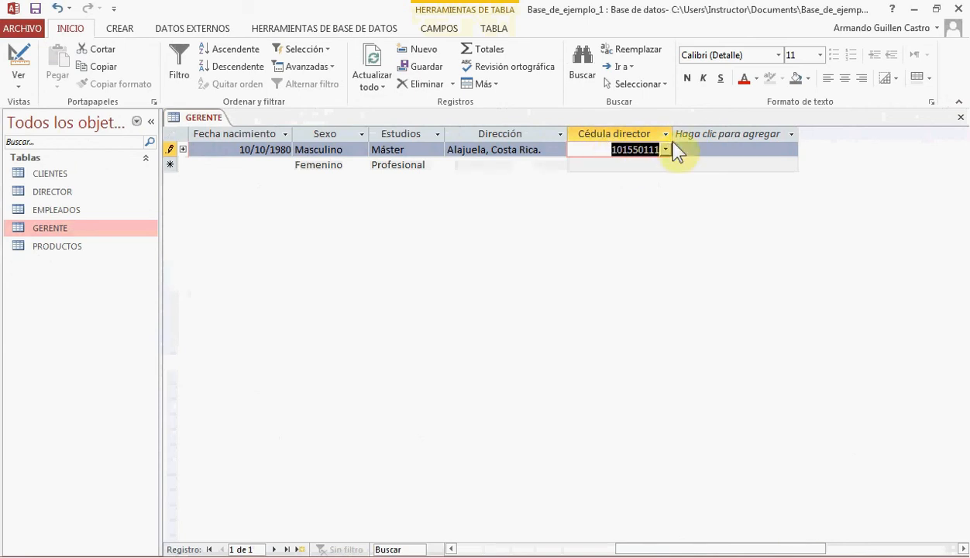
Check the director's record in the DIRECTOR table, close it, and display the Cédula director choices in GERENTE again for comparison
double_click(62, 191)
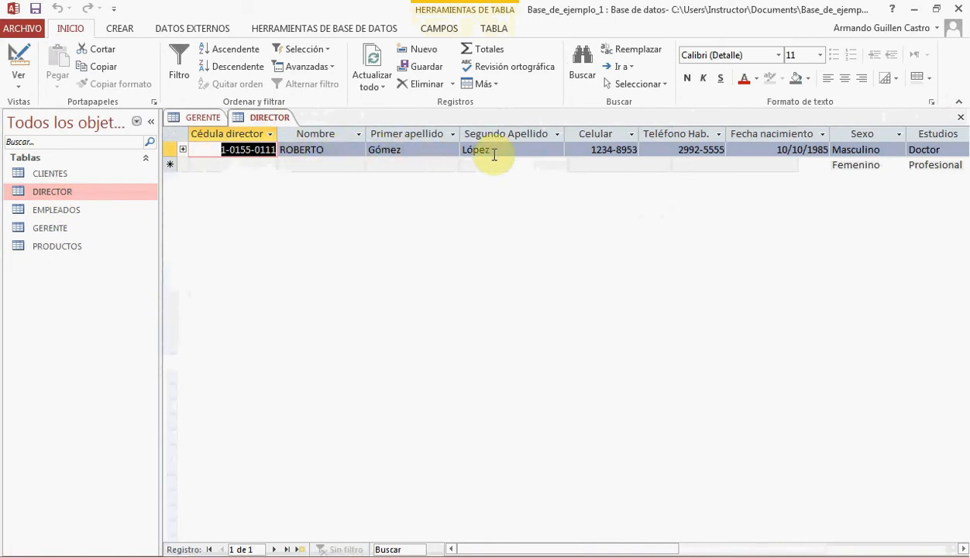
click(962, 116)
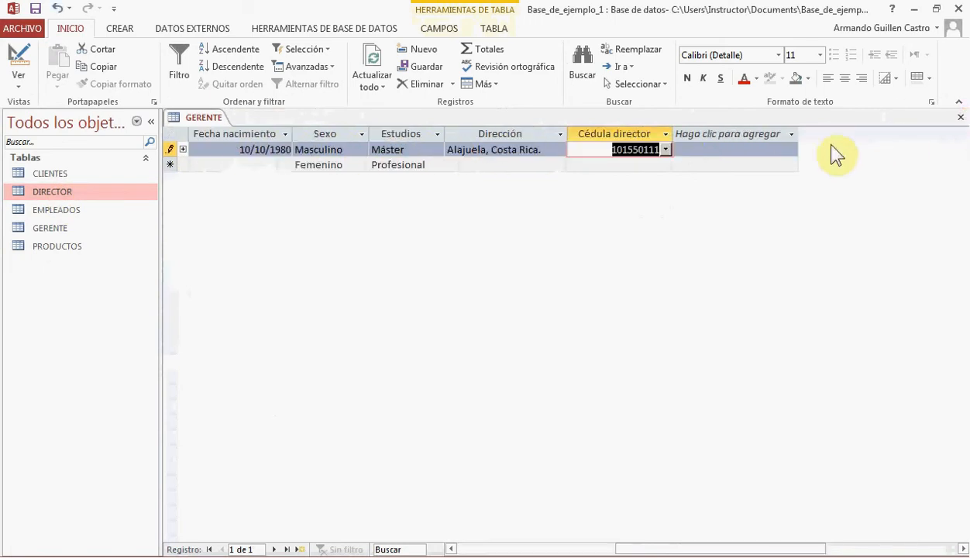
click(665, 150)
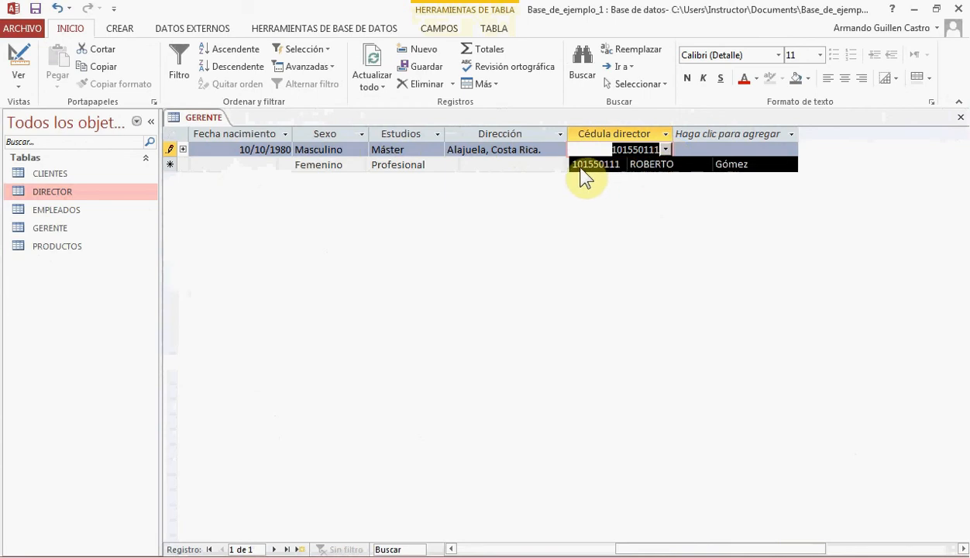
Review the Cédula director choices once more, save the GERENTE record, and close the table
click(665, 161)
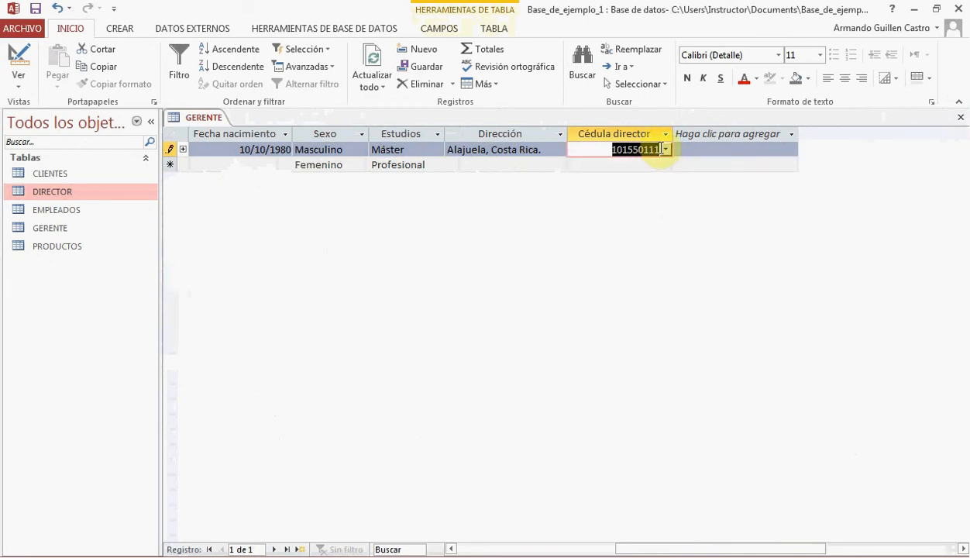
click(665, 151)
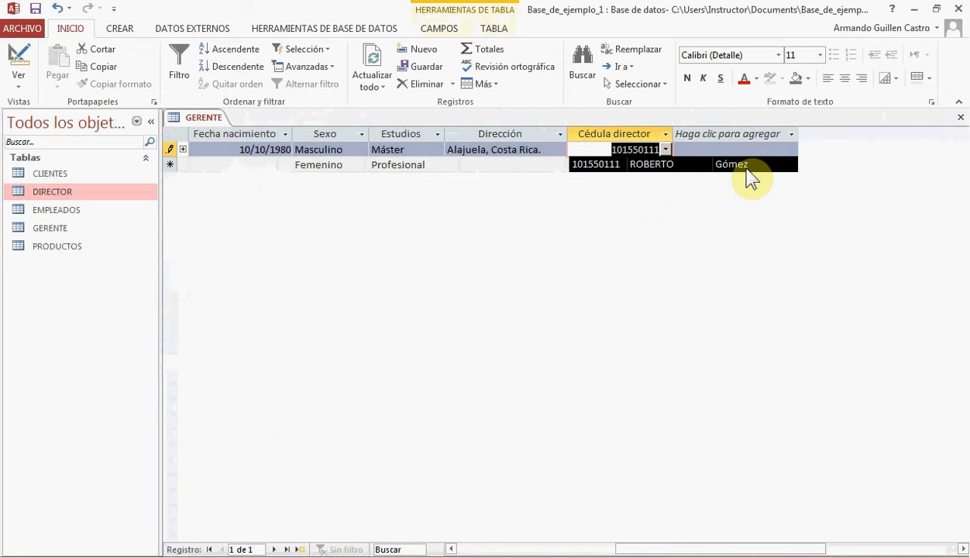
click(34, 8)
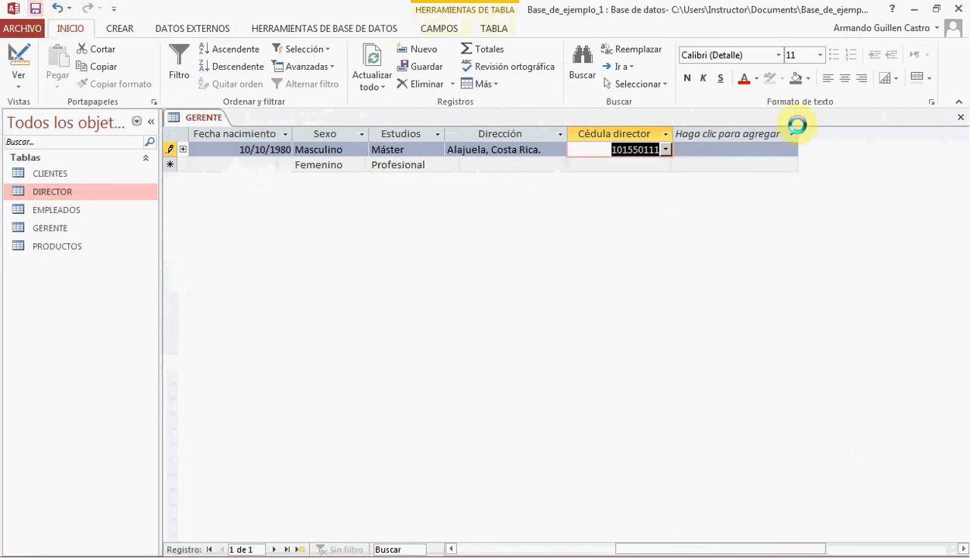
click(961, 118)
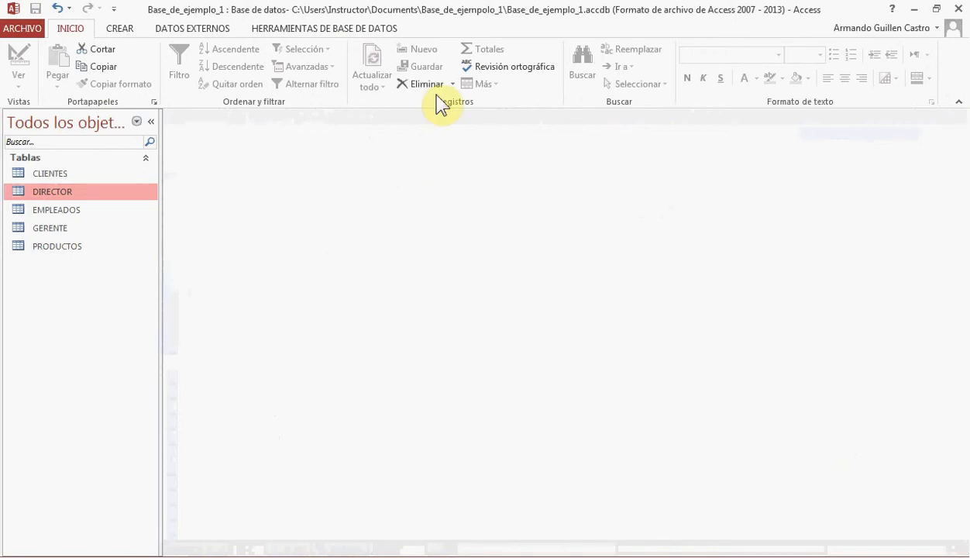
Open the Relaciones window and add the EMPLEADOS and CLIENTES tables to the diagram
click(331, 29)
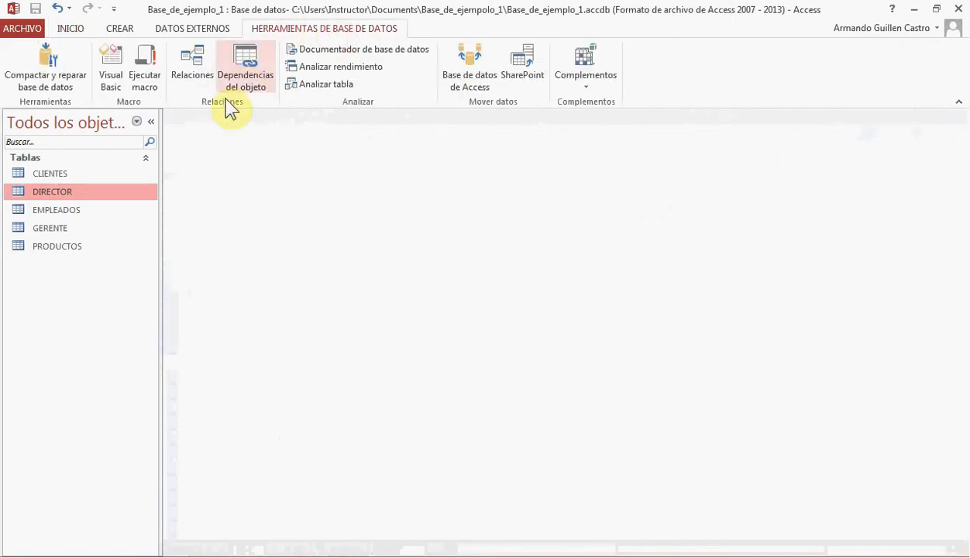
click(192, 64)
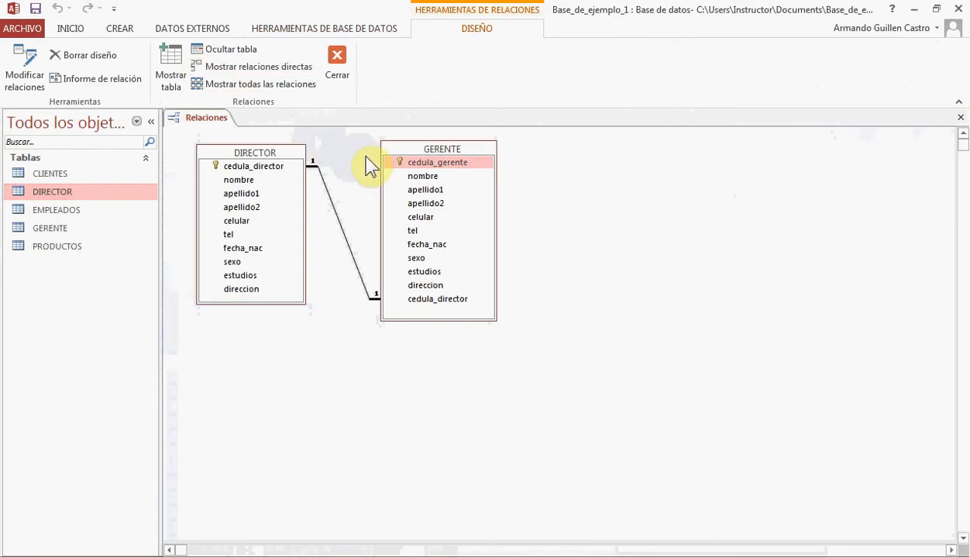
click(172, 74)
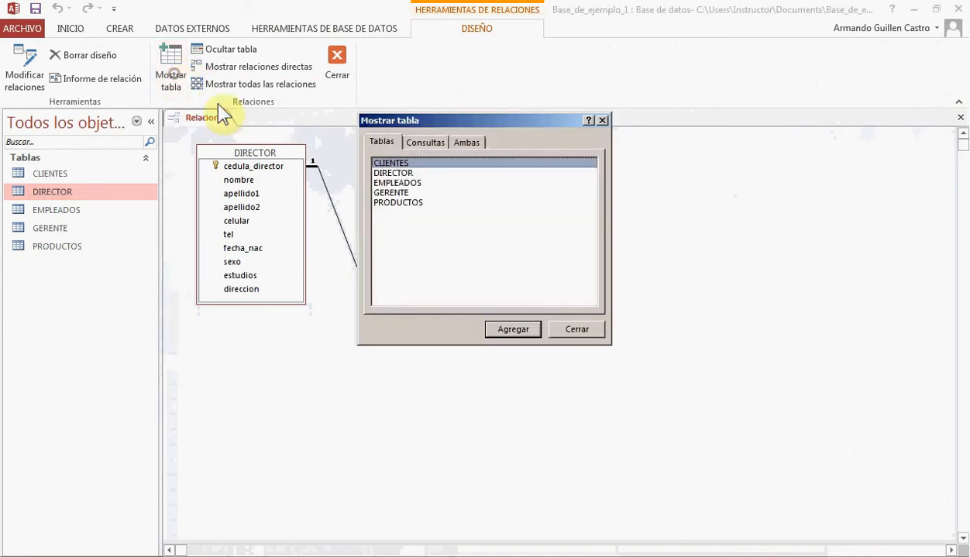
drag(470, 118, 567, 158)
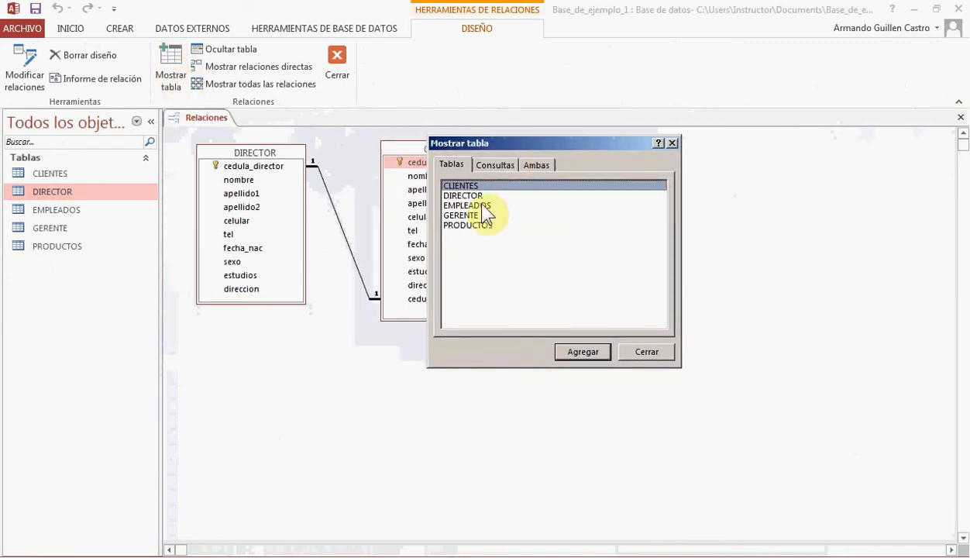
click(482, 205)
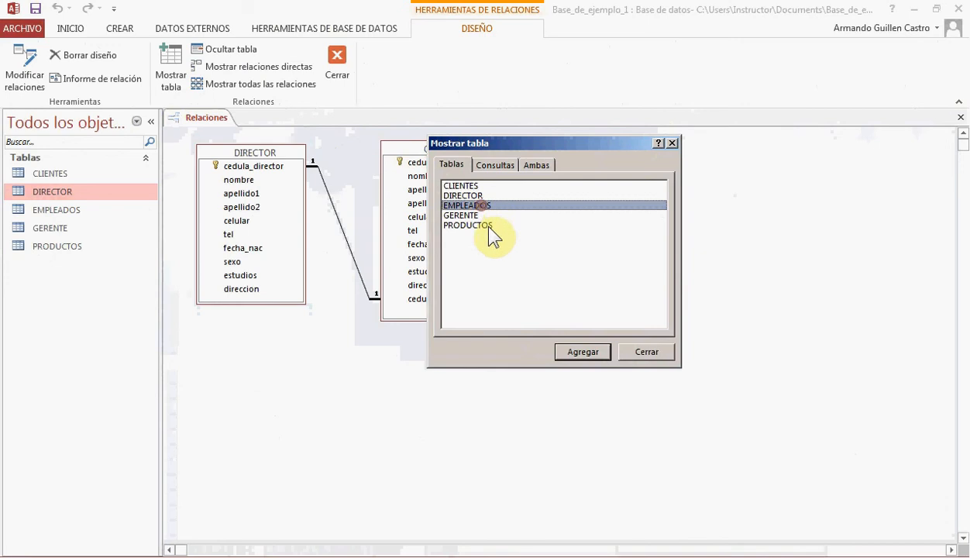
double_click(475, 186)
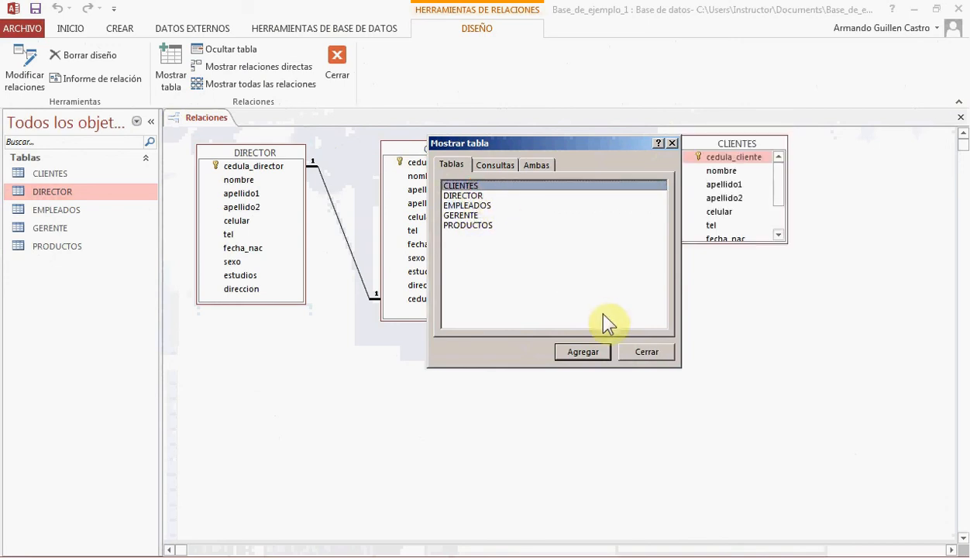
click(645, 353)
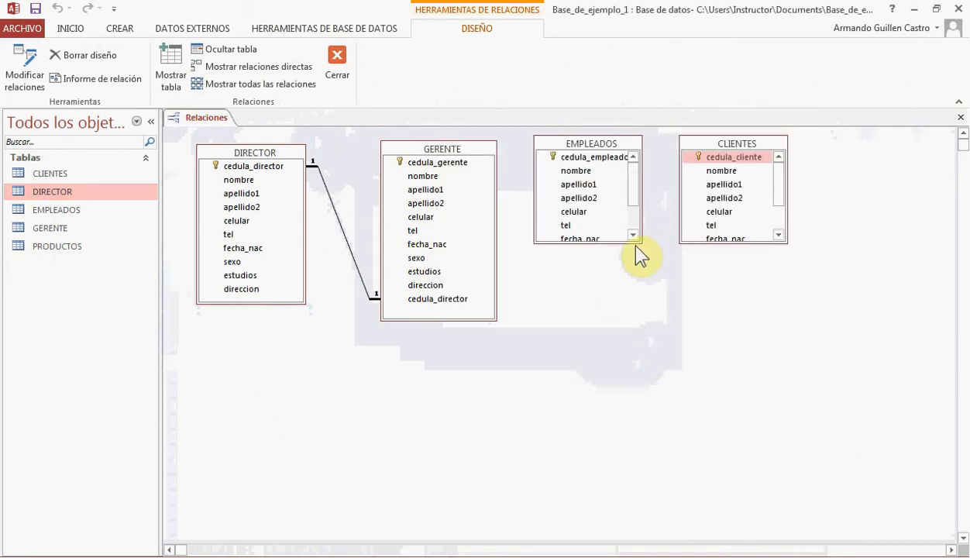
Enlarge the EMPLEADOS and CLIENTES boxes to show all their fields, and move CLIENTES farther away from EMPLEADOS
drag(641, 243, 647, 294)
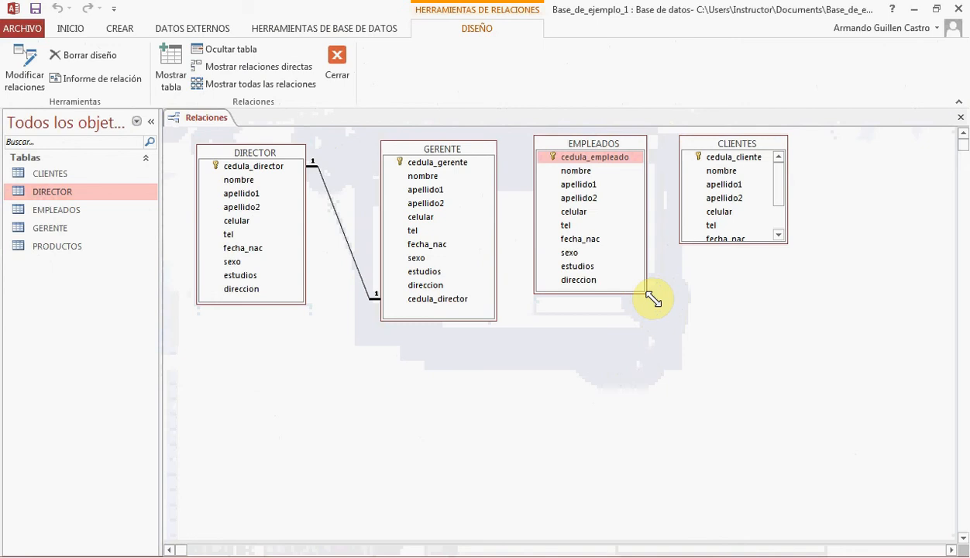
drag(788, 243, 815, 294)
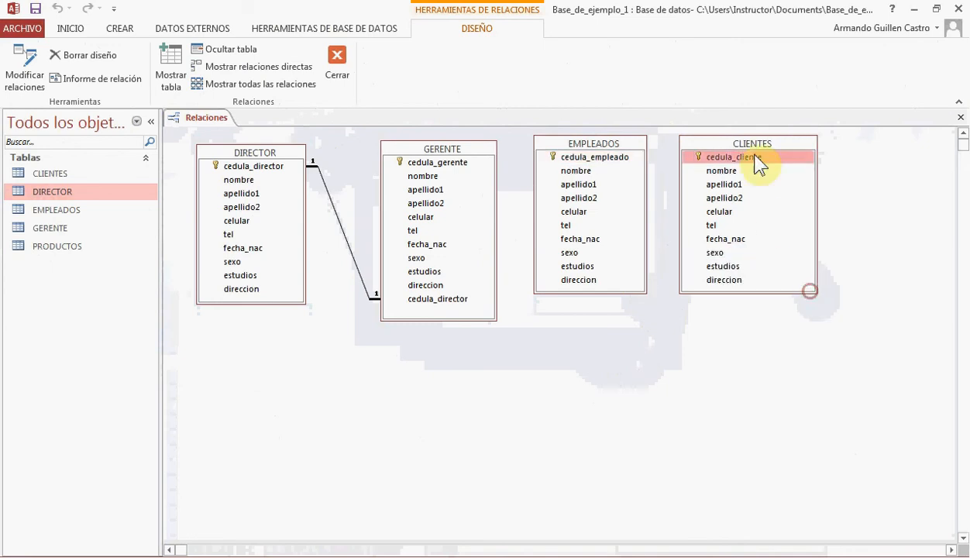
drag(766, 147, 866, 148)
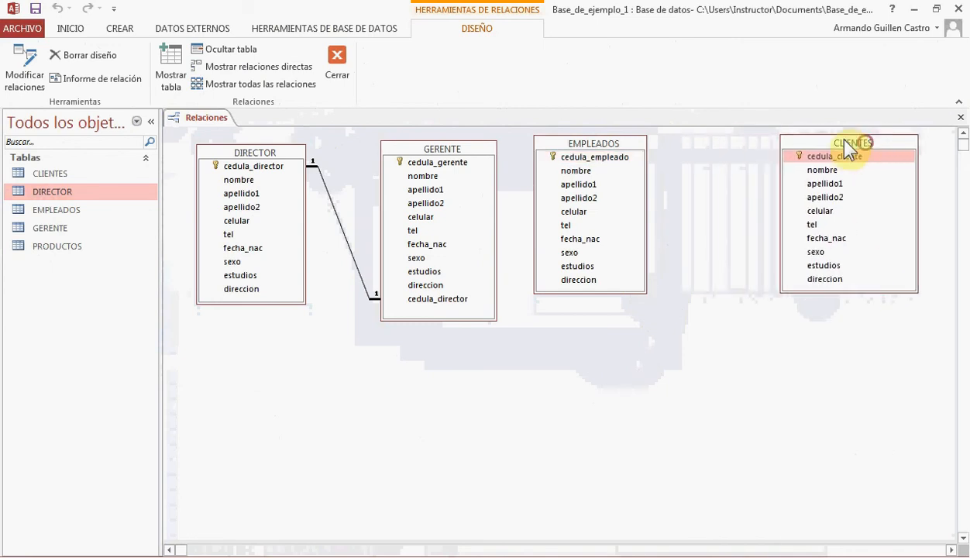
click(628, 149)
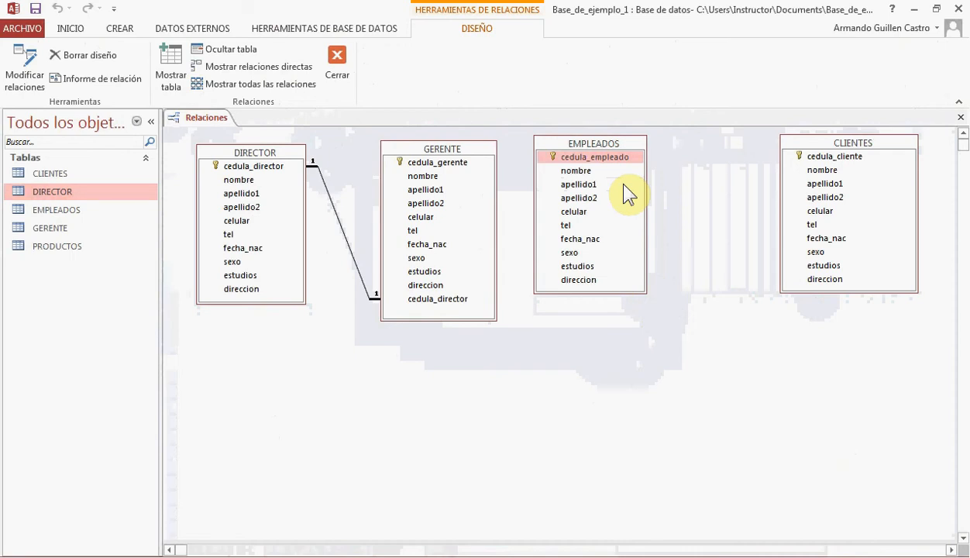
Create a new table, save it as VENTA, and open it in design view
click(122, 30)
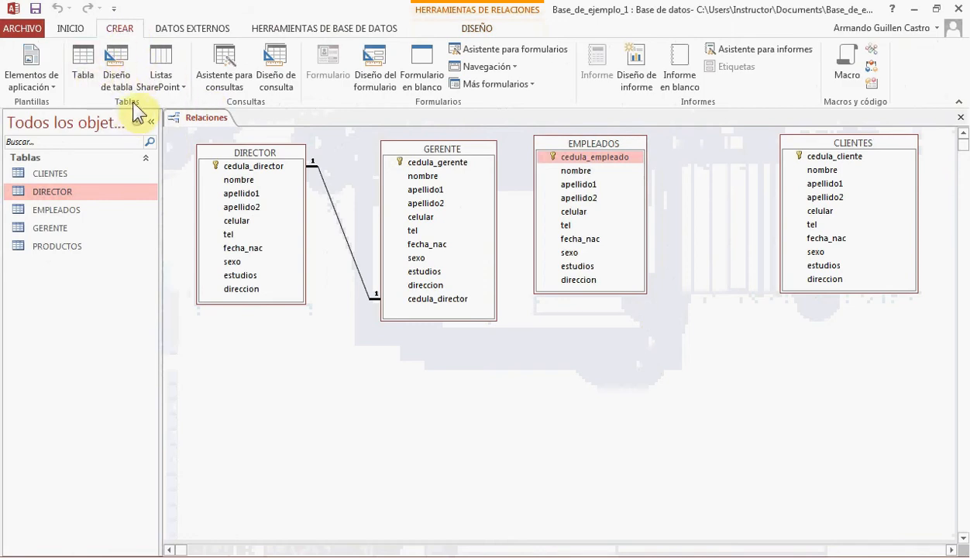
click(83, 68)
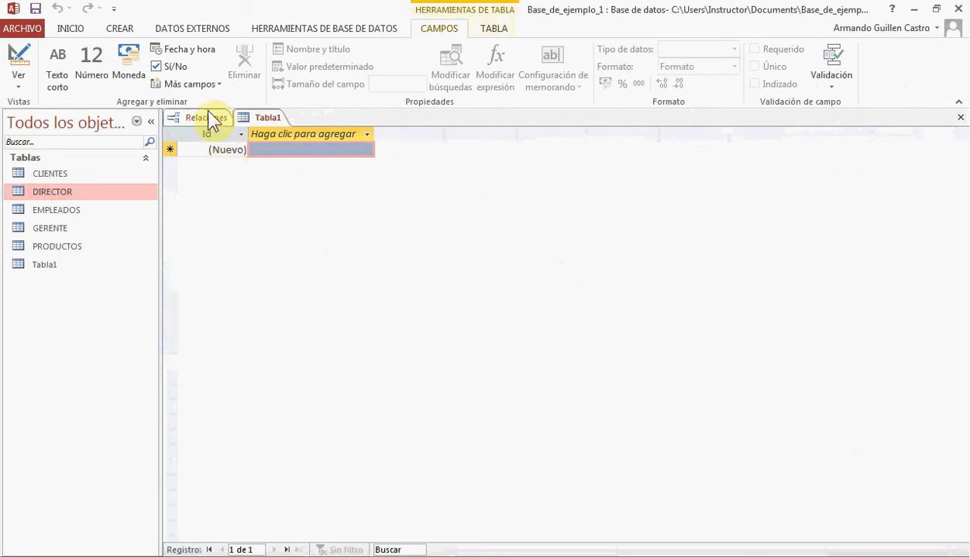
click(23, 69)
text(VENTA)
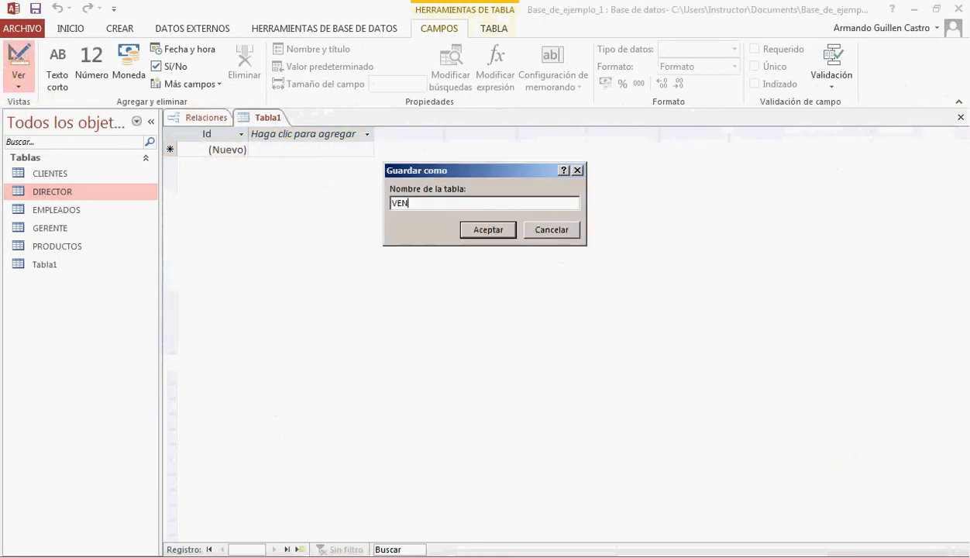
click(489, 228)
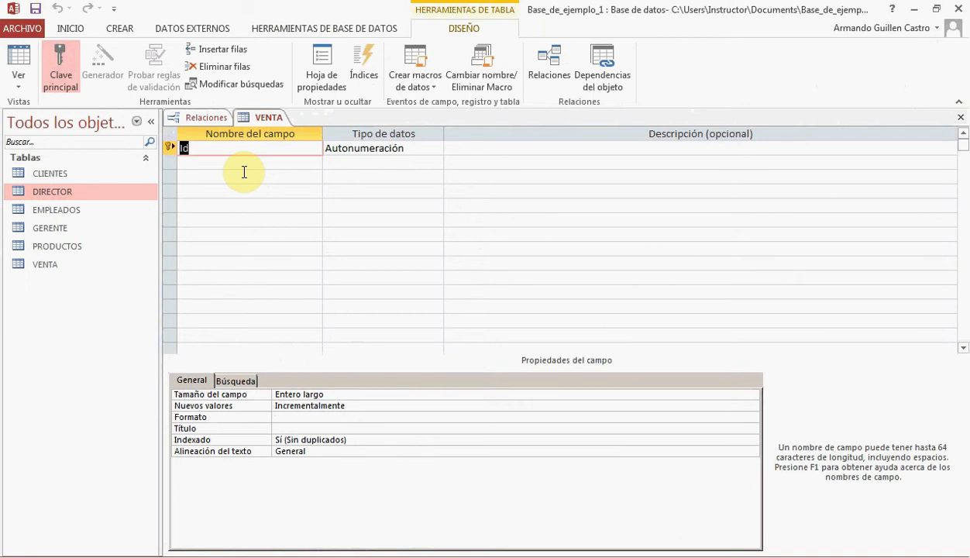
Rename the VENTA table's Id key field as consecutivo_venta, keeping the Autonumeración data type
text(consecutivo_venta)
key(Tab)
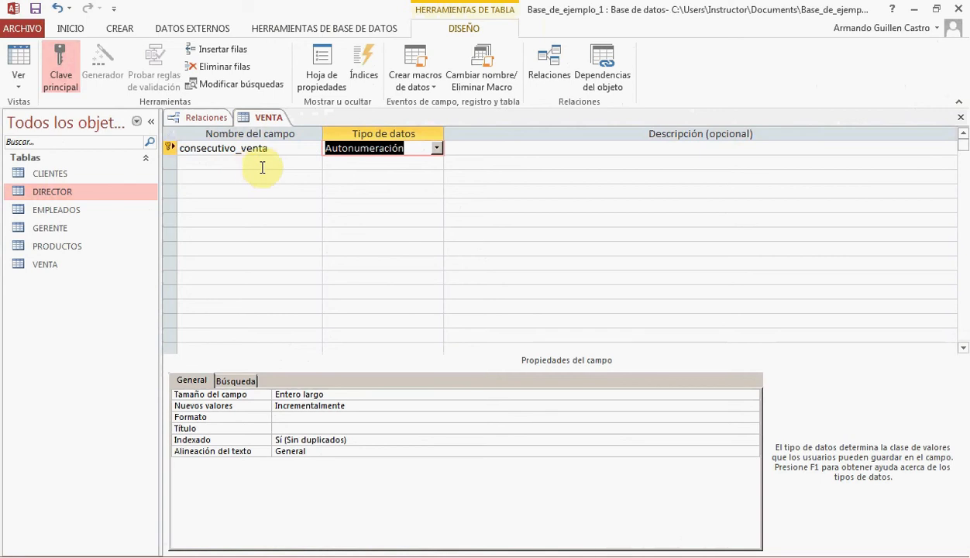
Describe consecutivo_venta as "La clave principal de la tabla, es un número consecutivo que aumenta de forma automática."
click(458, 147)
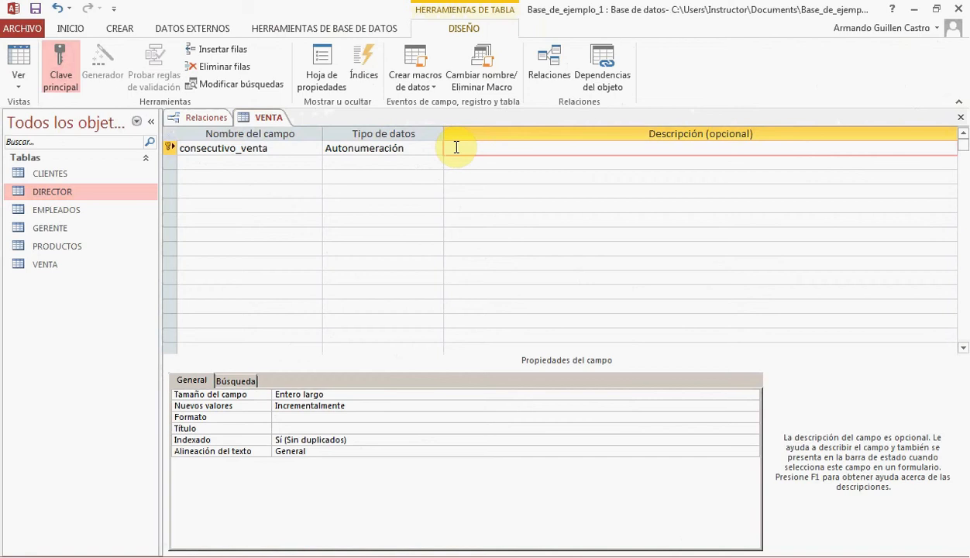
text(La clave principal de la ta)
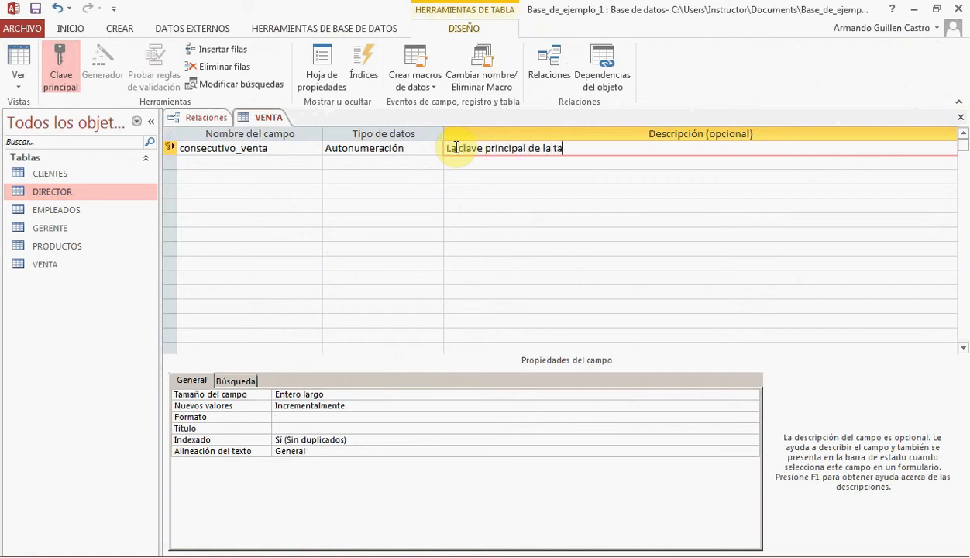
text(bla, es un númer)
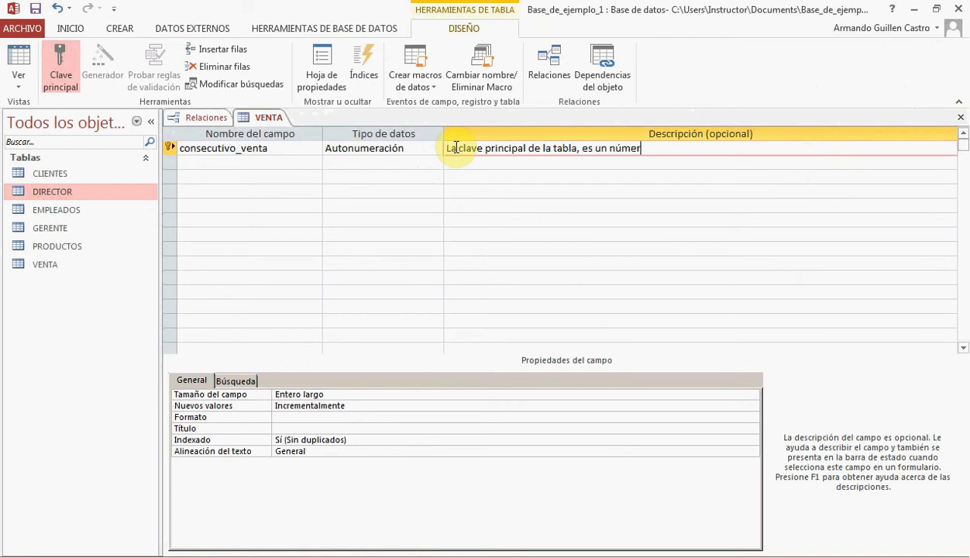
text(o consecutivo que )
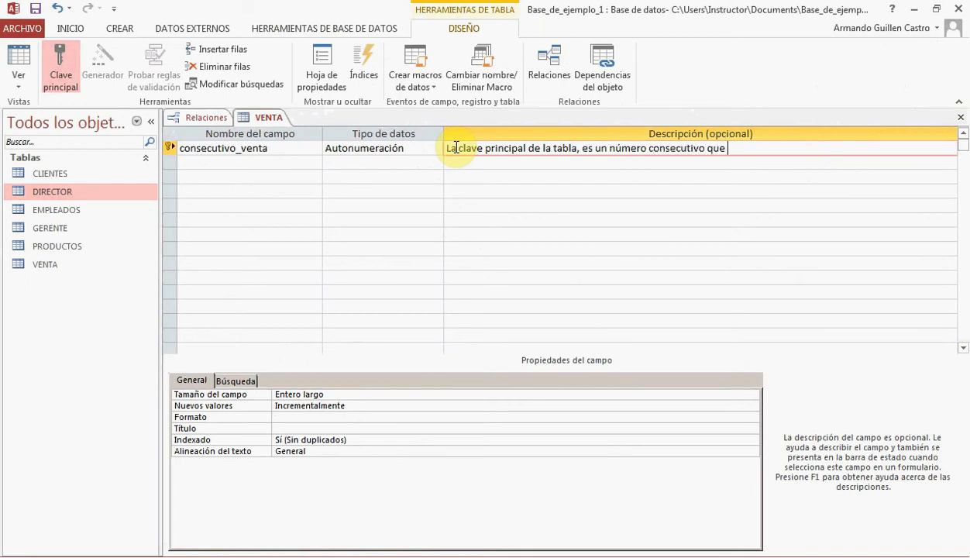
text(aumenta de forma)
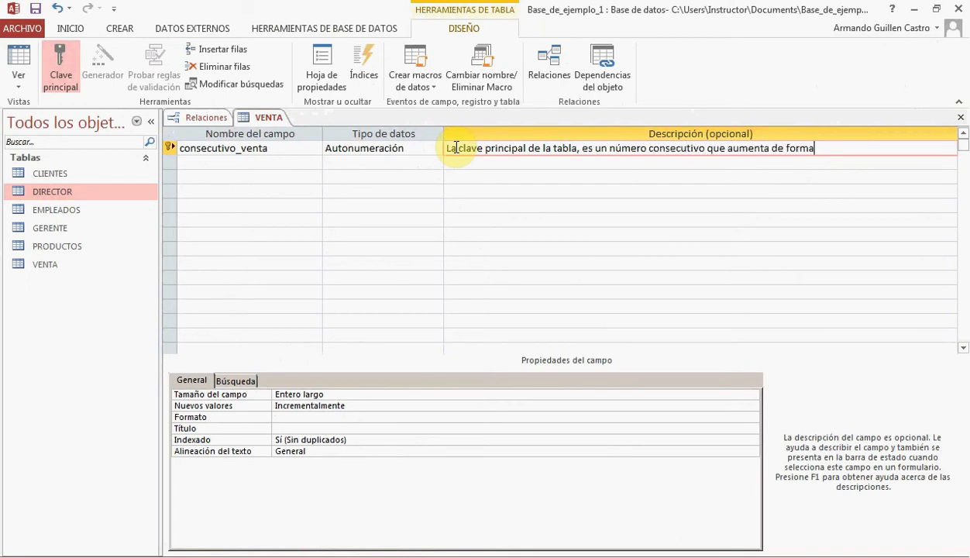
text( automática.)
Set the Título property of the consecutivo_venta field to "Consecutivo Venta"
click(273, 419)
click(279, 428)
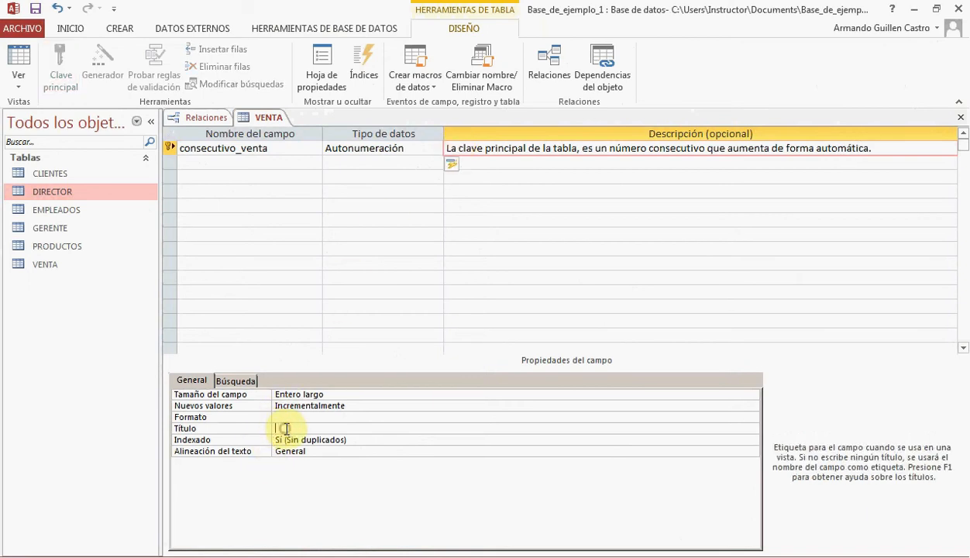
text(Consecutivo Venta)
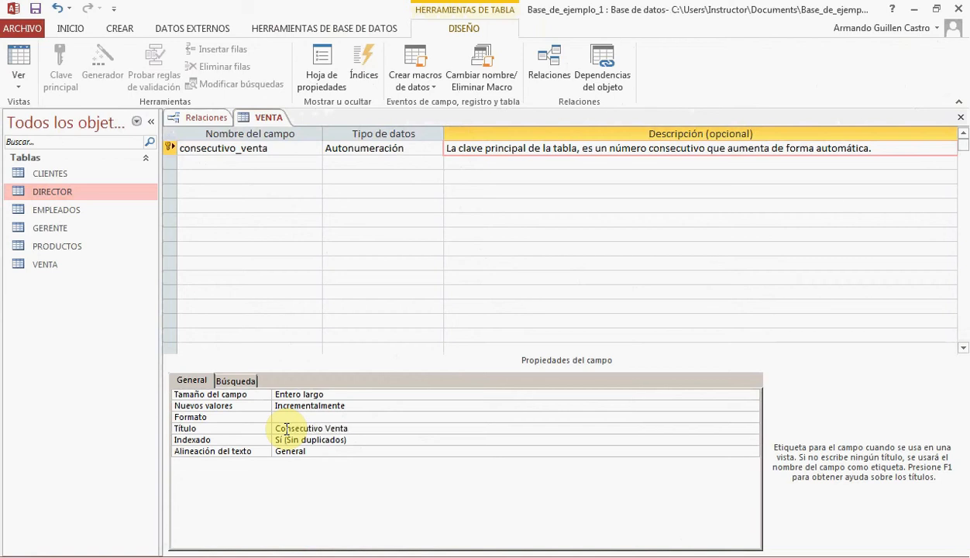
Add a fecha_venta field of type Fecha/Hora with the description "Fecha de la venta"
click(260, 162)
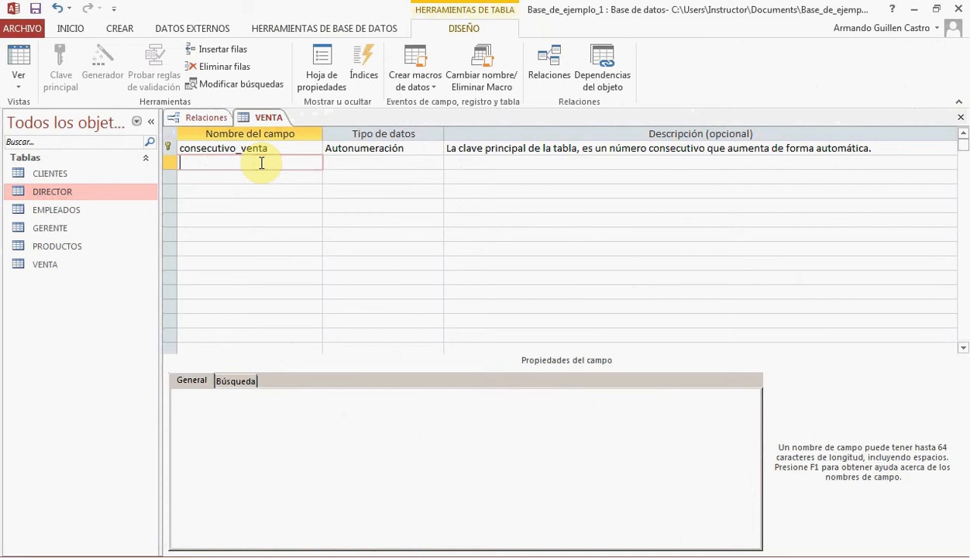
text(fecha_venta)
key(Tab)
click(437, 162)
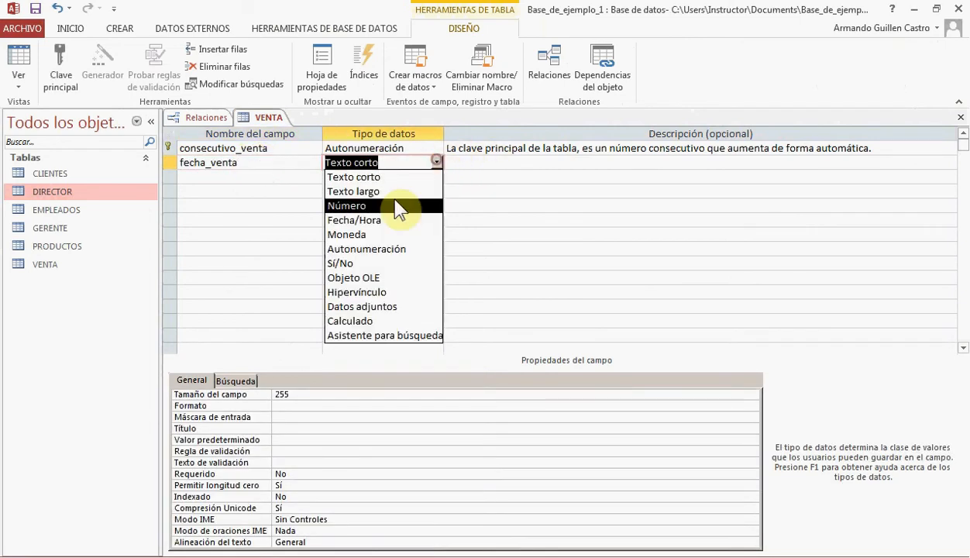
click(394, 218)
click(456, 164)
text(Fec)
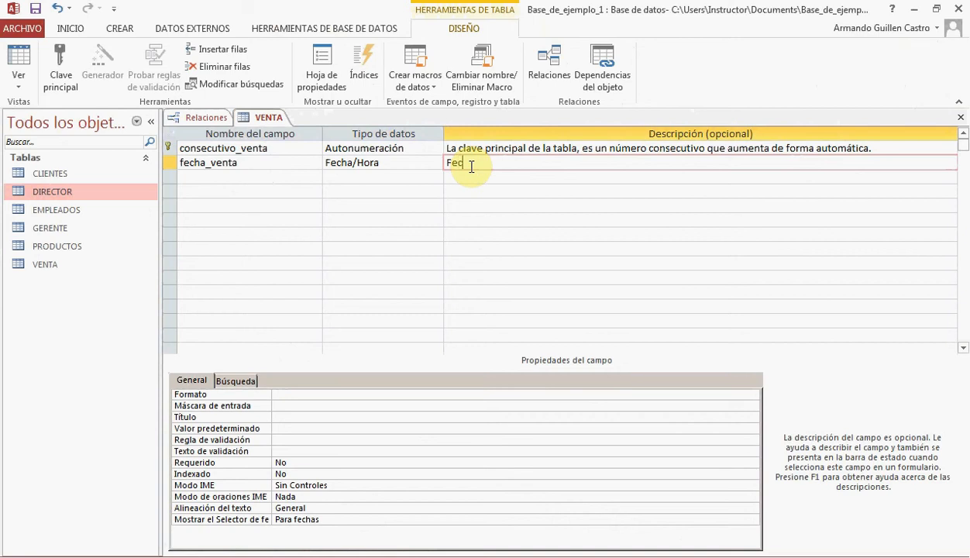
text(ha de la venta)
Set the Formato property of the fecha_venta field to Fecha corta
click(379, 394)
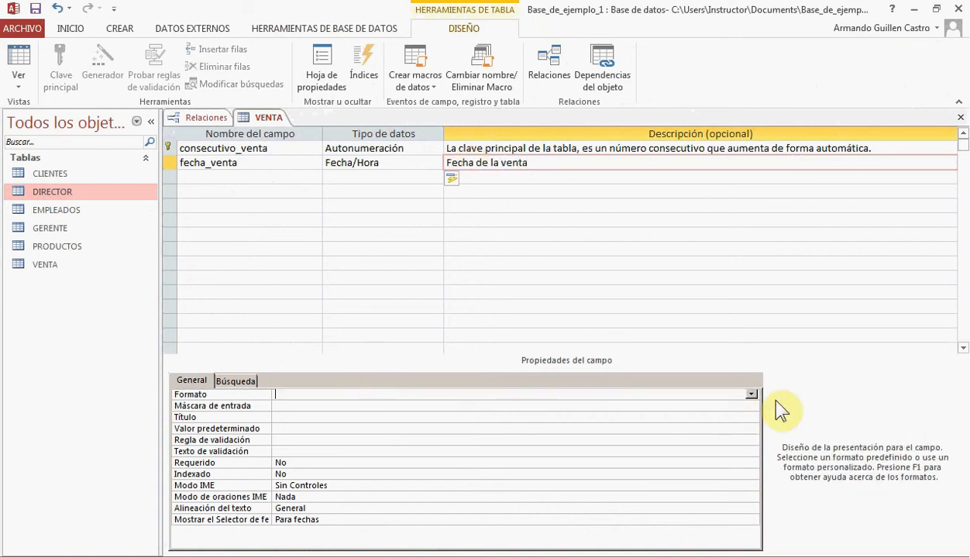
click(749, 396)
click(347, 436)
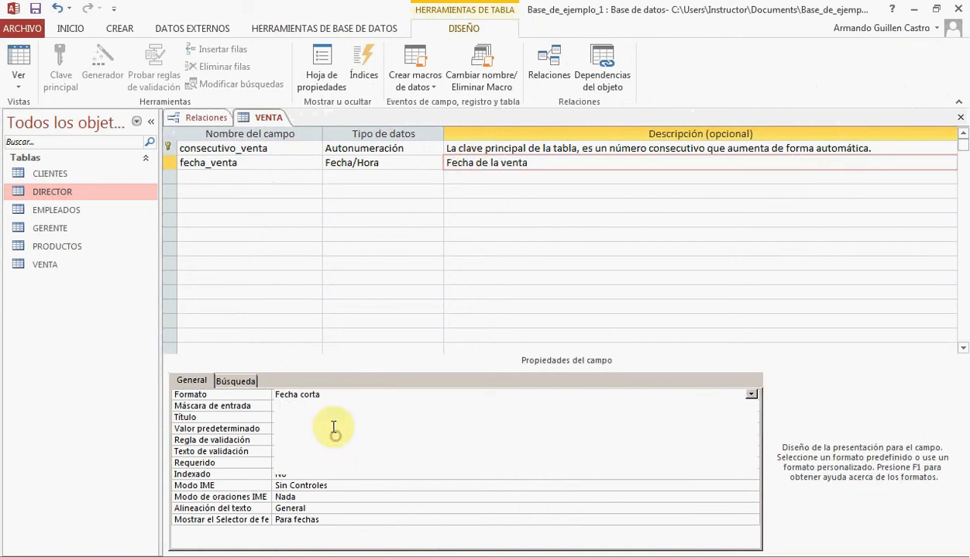
click(334, 414)
Give the fecha_venta field the Hora corta input mask using the input mask wizard
click(494, 406)
click(750, 405)
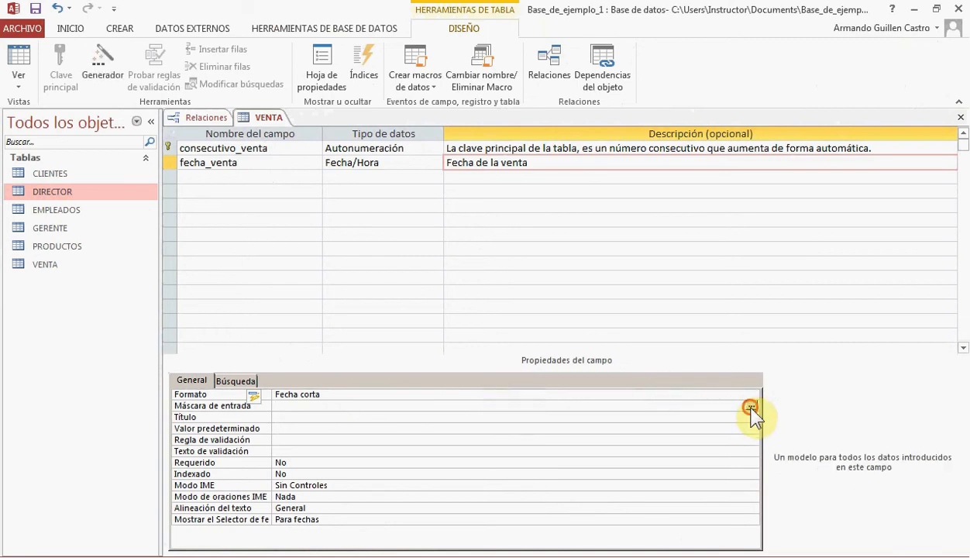
click(454, 324)
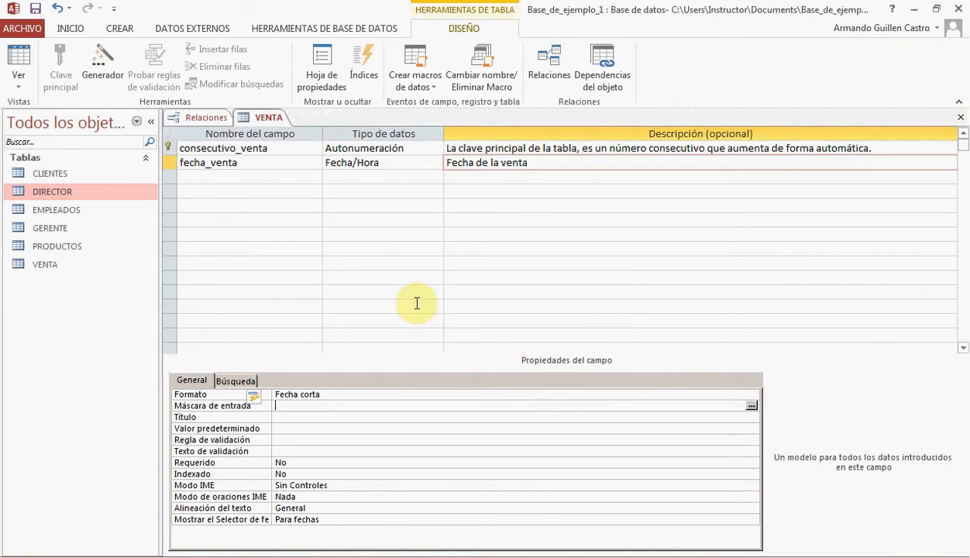
click(375, 246)
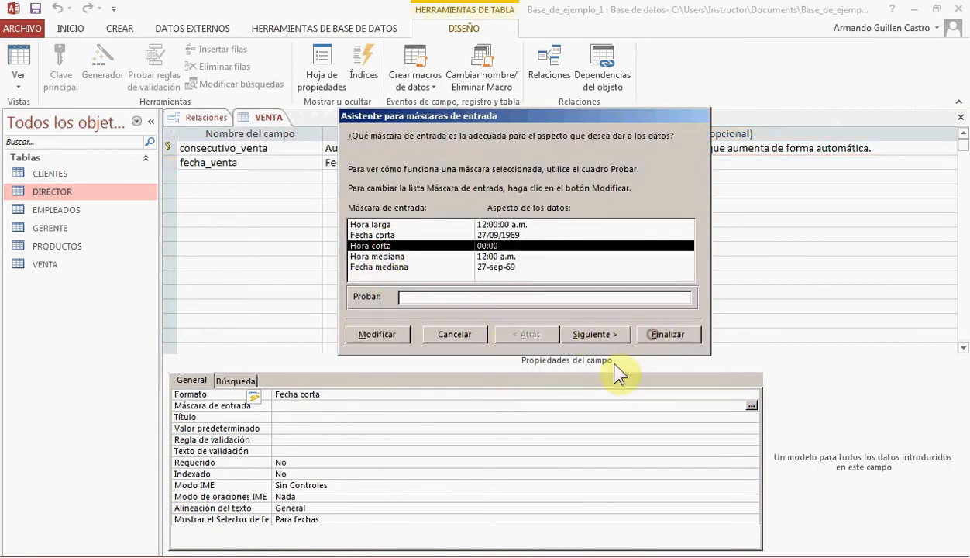
click(651, 335)
Set the Título property of the fecha_venta field to "Fecha venta" and save the VENTA table
click(295, 417)
text(F)
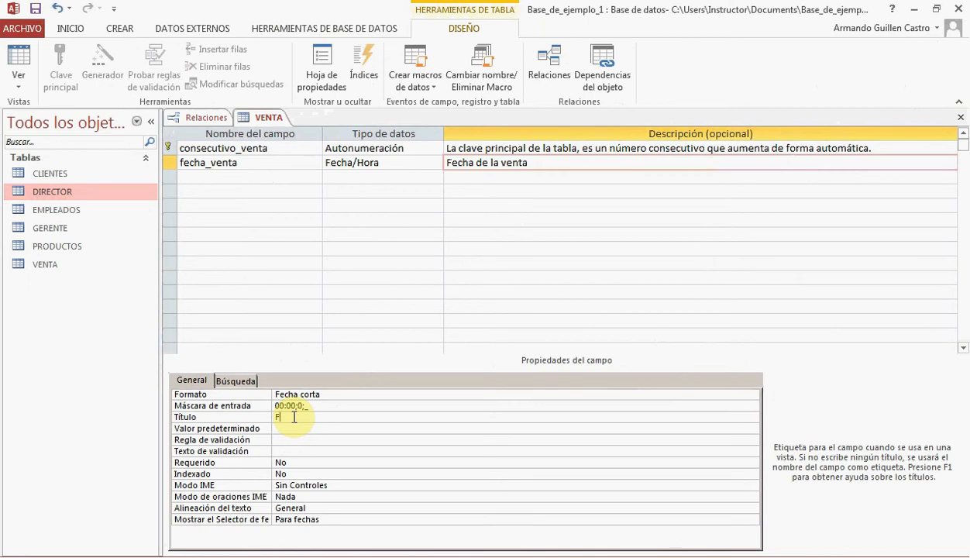
text(echa venta)
click(246, 176)
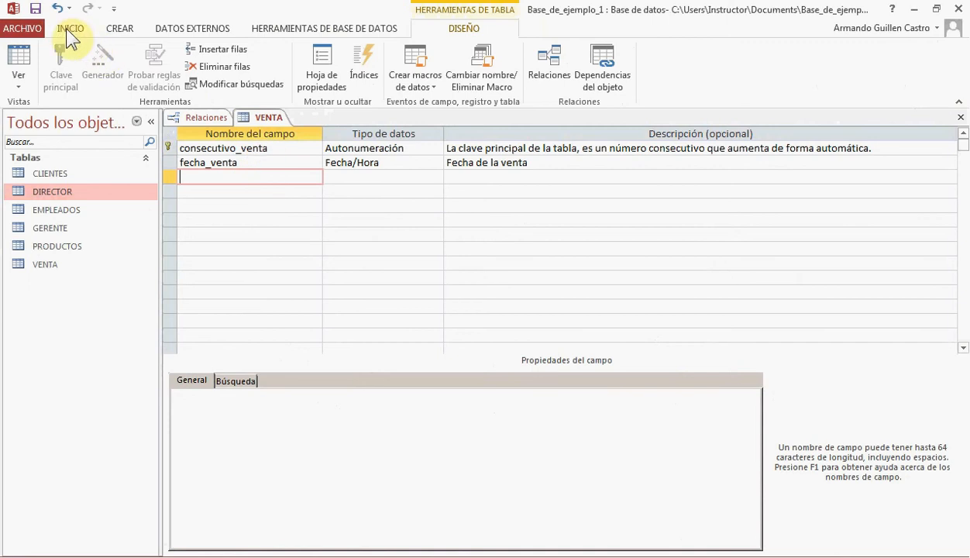
click(36, 10)
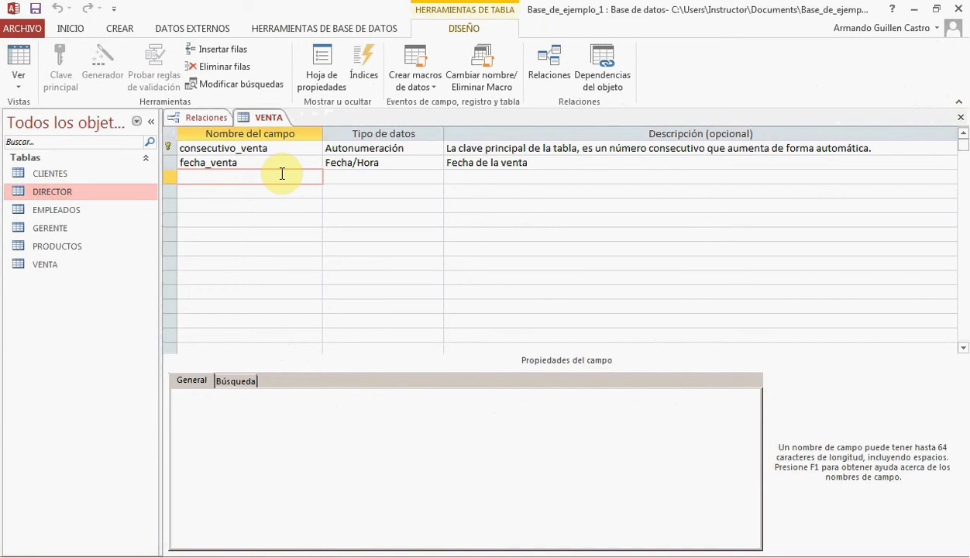
Copy the cedula_empleado field from the EMPLEADOS table design into the VENTA table below fecha_venta
click(200, 119)
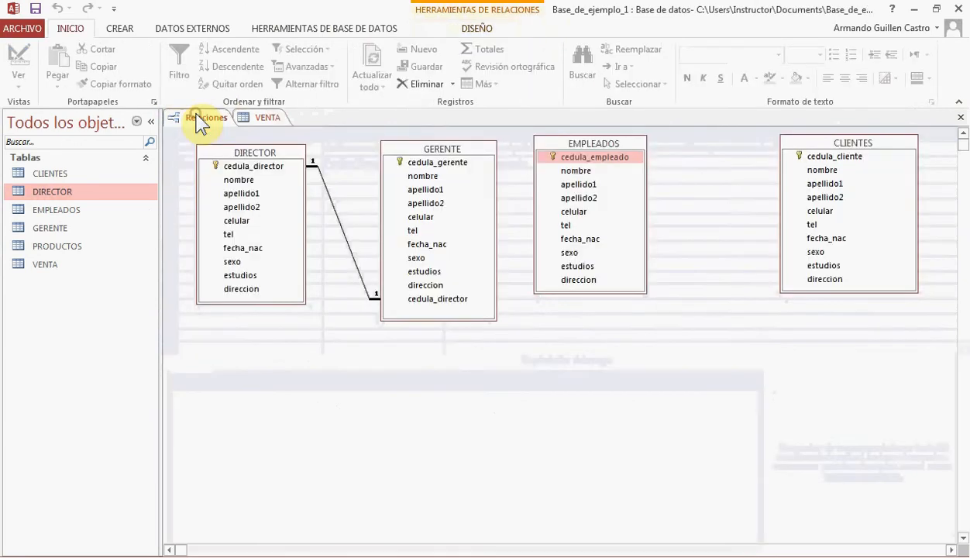
click(603, 157)
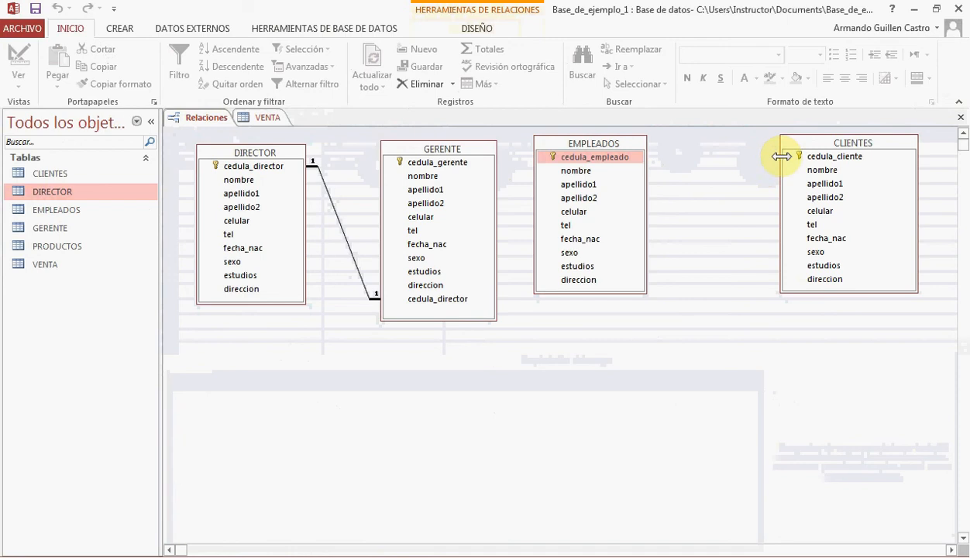
click(809, 157)
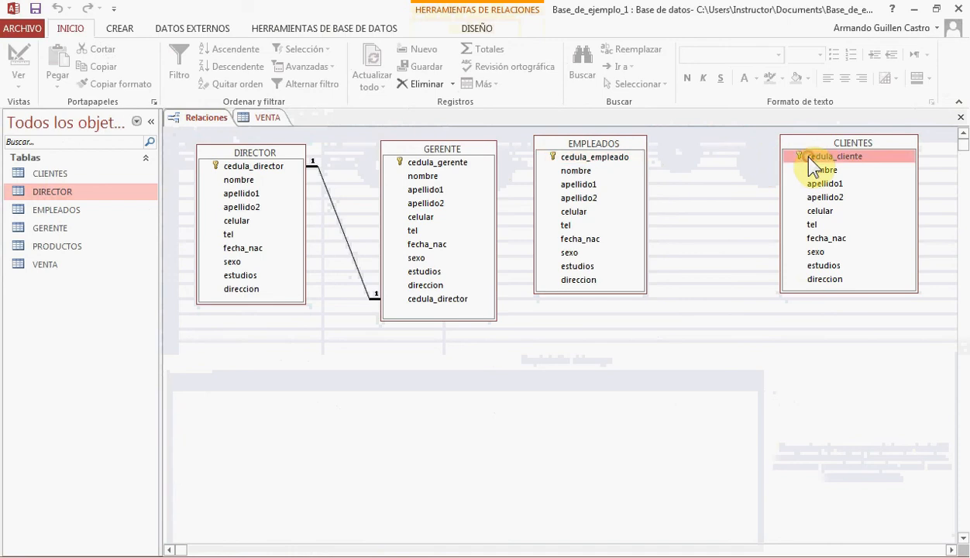
right_click(606, 150)
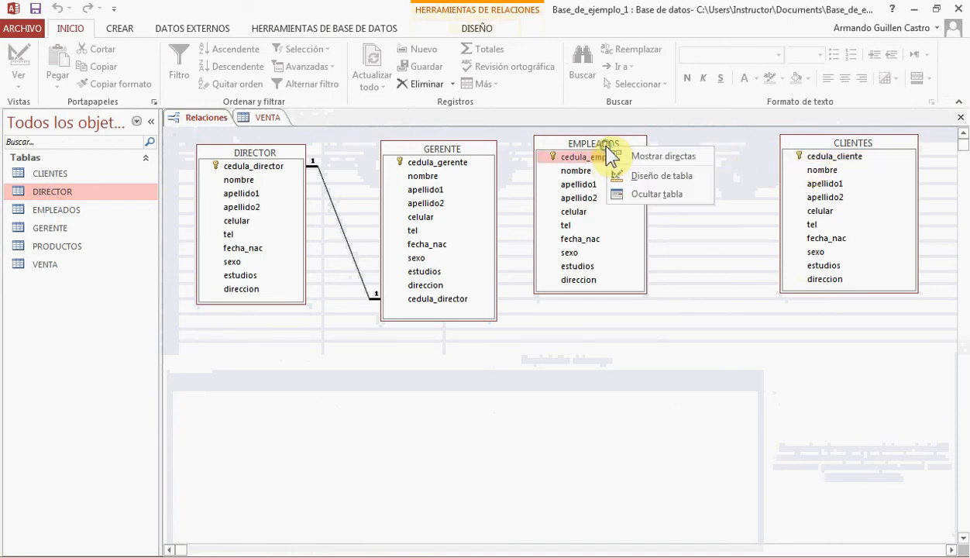
click(650, 176)
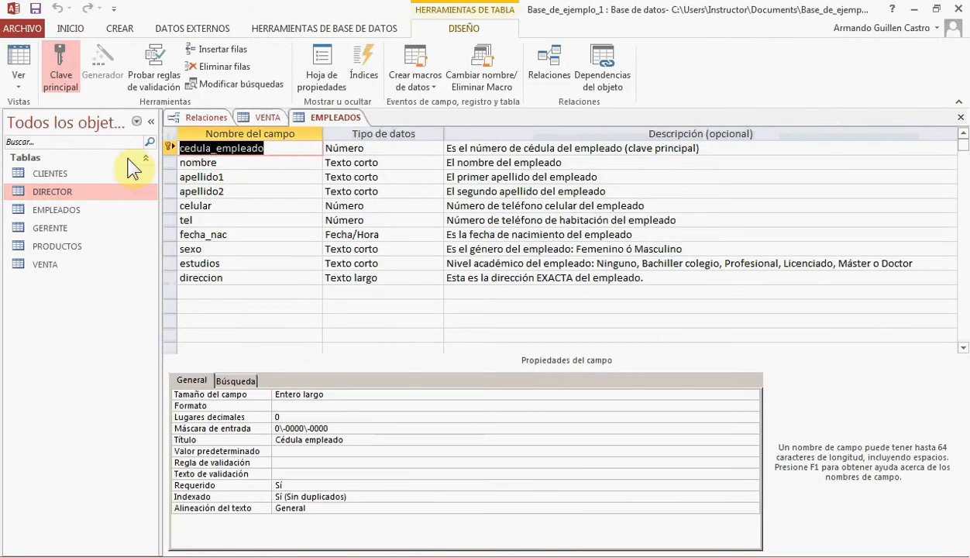
right_click(167, 147)
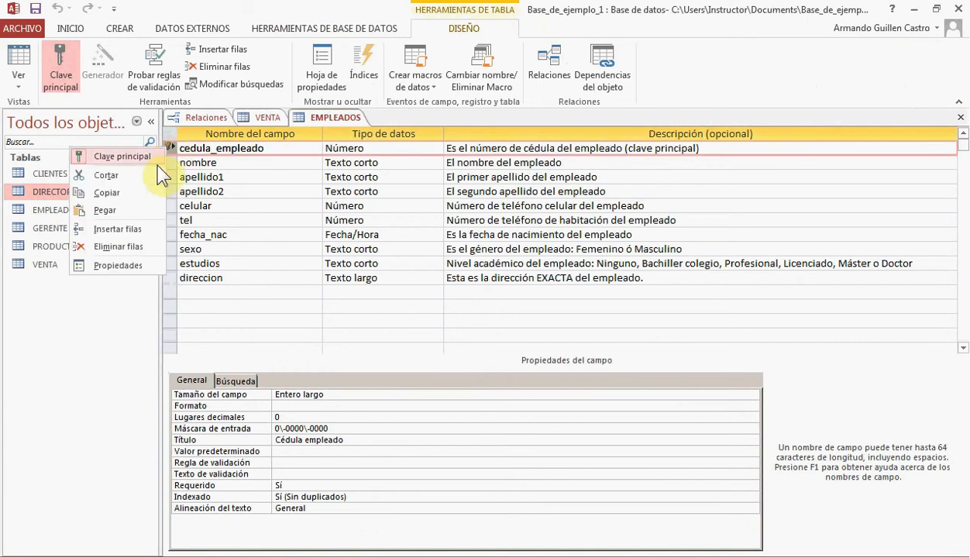
key(Escape)
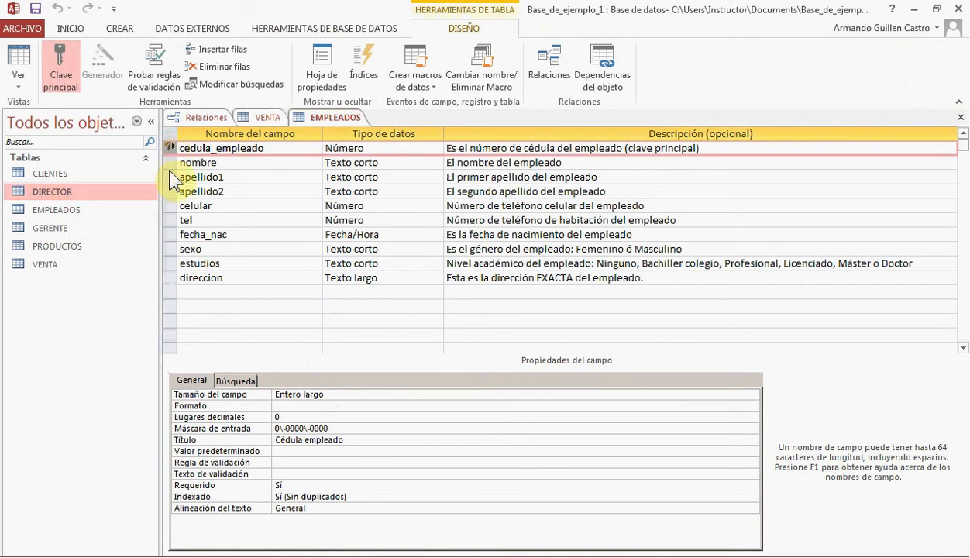
click(257, 117)
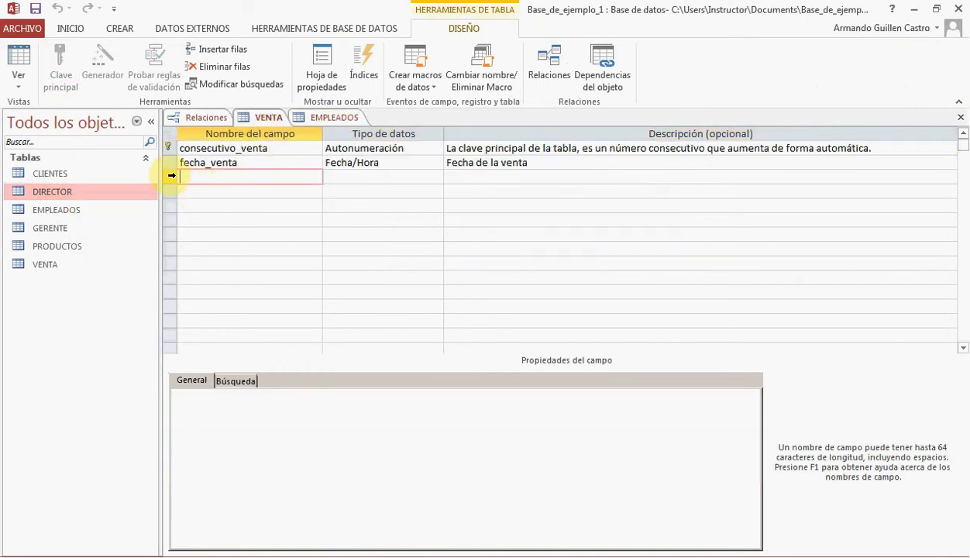
right_click(166, 173)
click(141, 235)
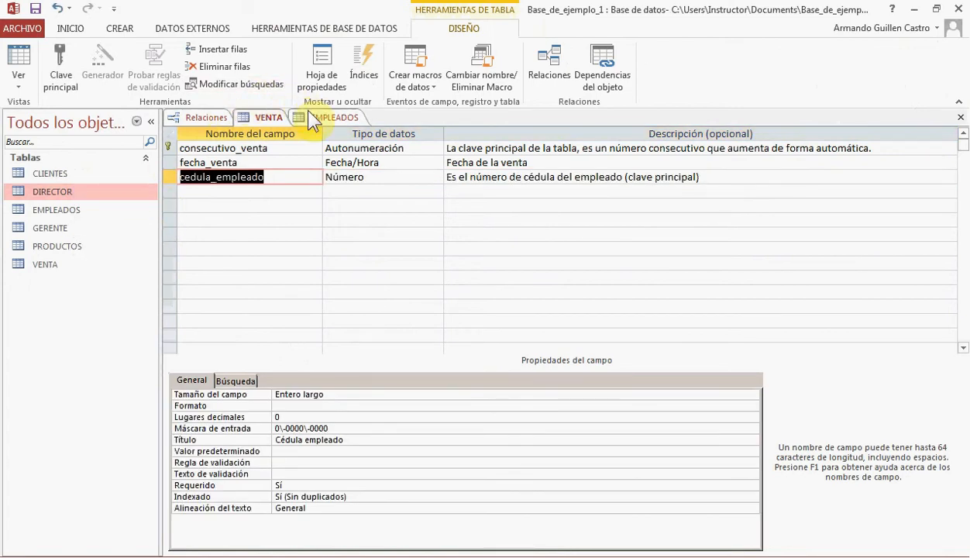
Copy the cedula_cliente field from the CLIENTES table design into the VENTA table below cedula_empleado
click(211, 118)
click(853, 155)
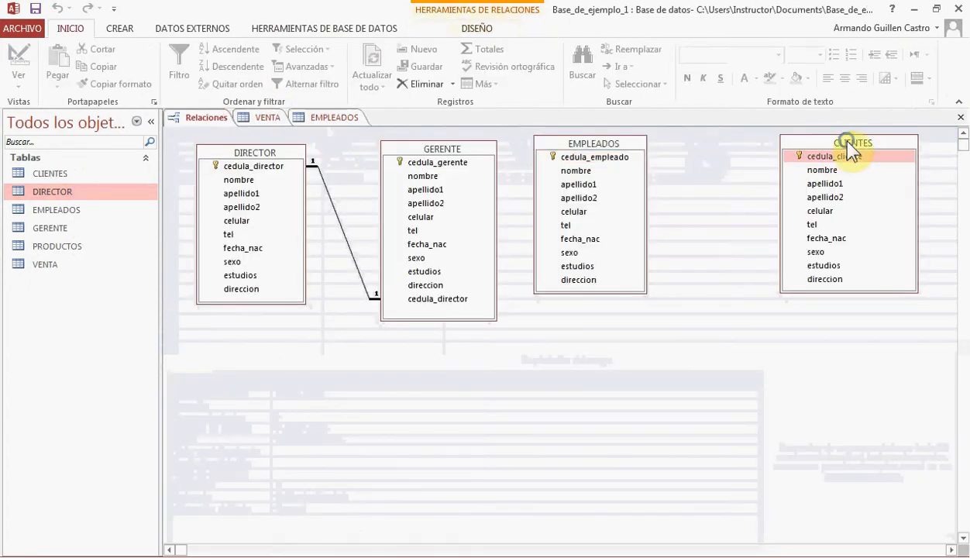
right_click(848, 151)
click(874, 170)
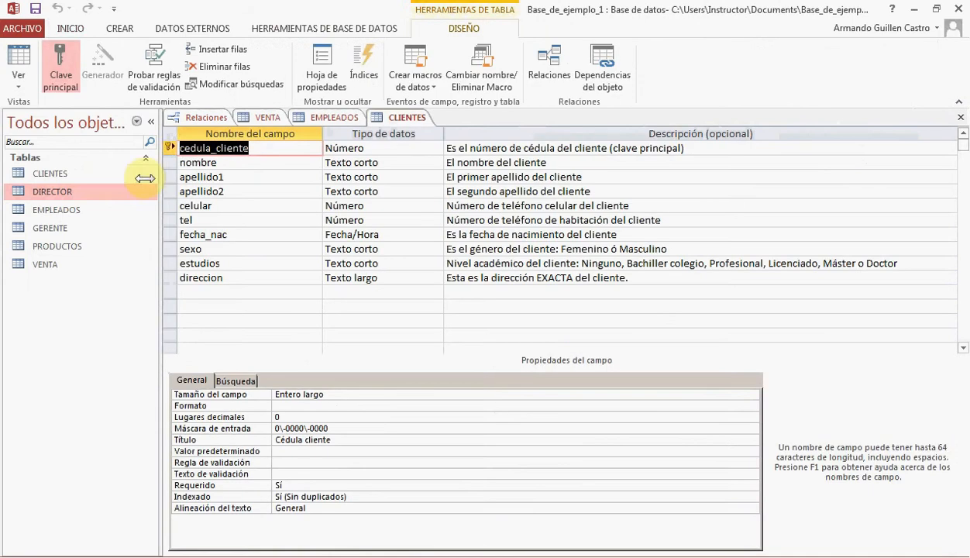
click(168, 148)
right_click(168, 148)
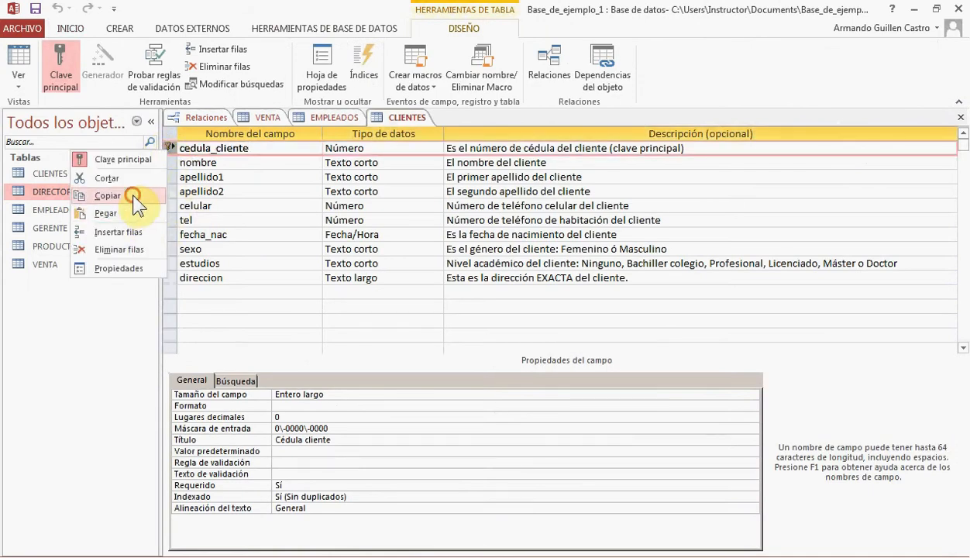
click(134, 197)
click(264, 118)
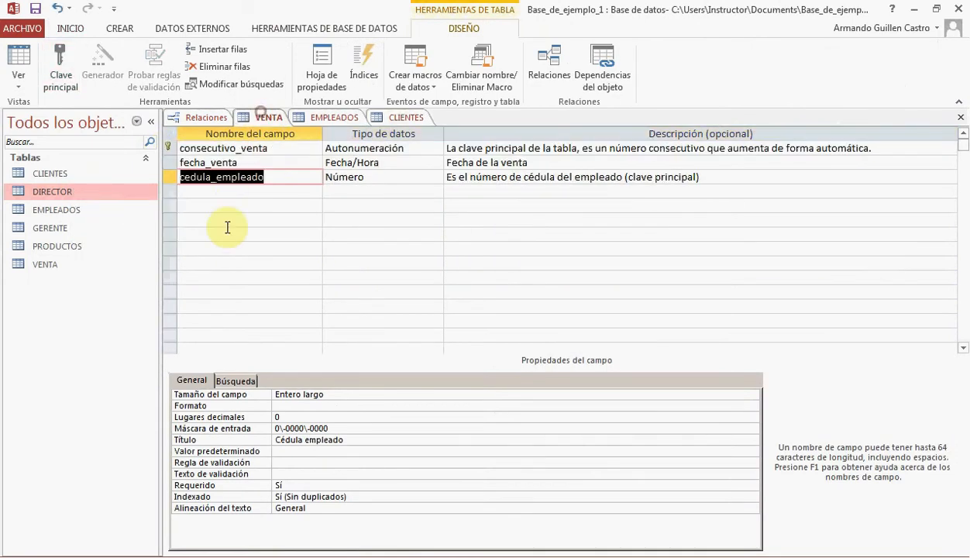
right_click(172, 194)
click(139, 263)
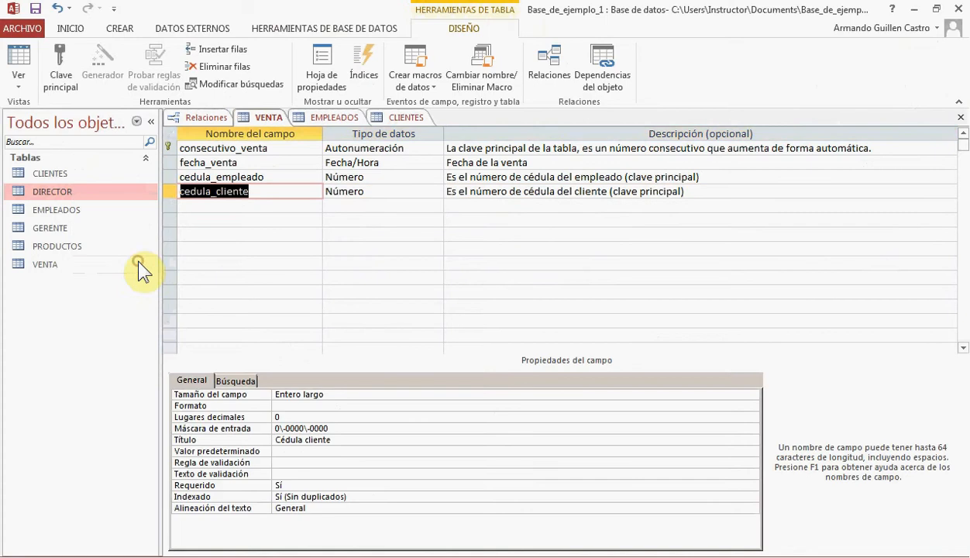
Set Requerido to No and Indexado to Sí (Con duplicados) for the cedula_empleado field in VENTA
click(260, 177)
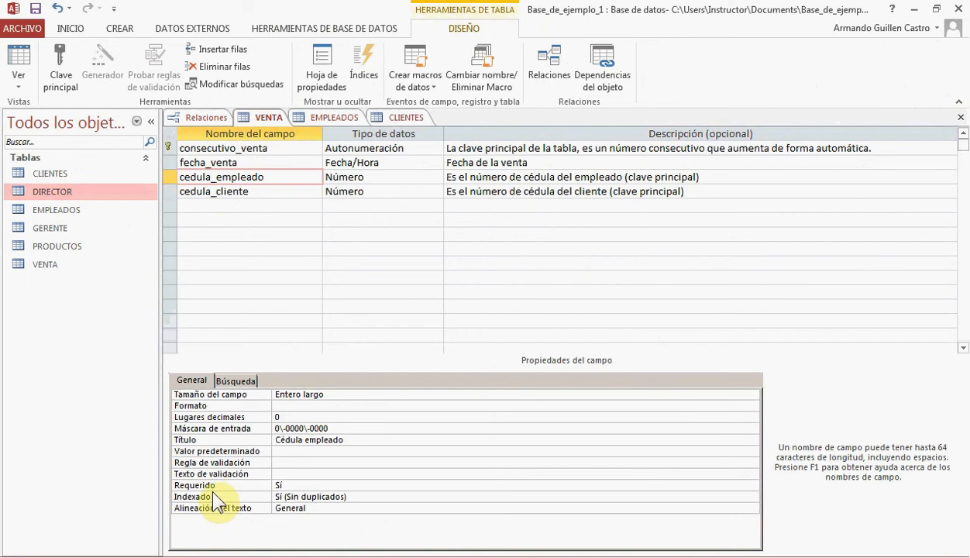
click(281, 485)
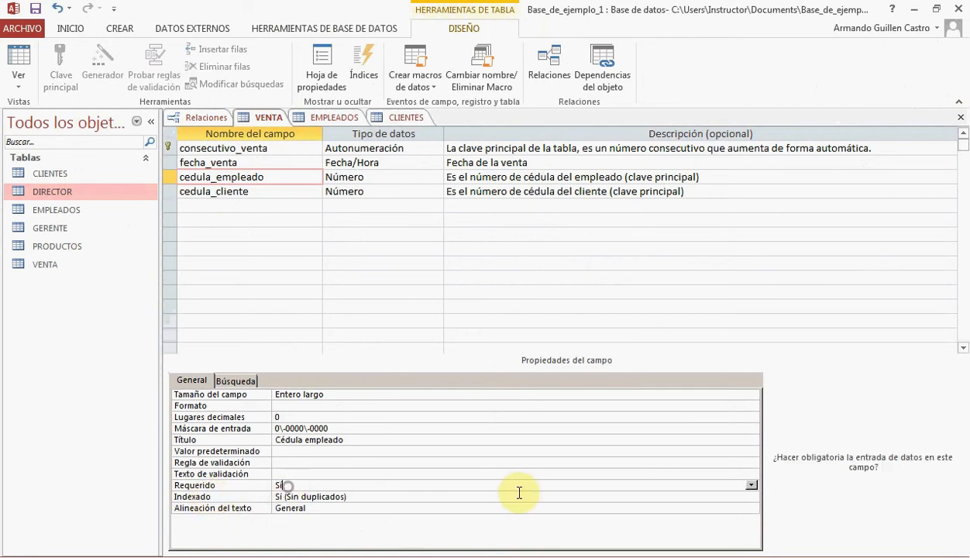
click(751, 485)
click(740, 509)
click(733, 497)
click(751, 497)
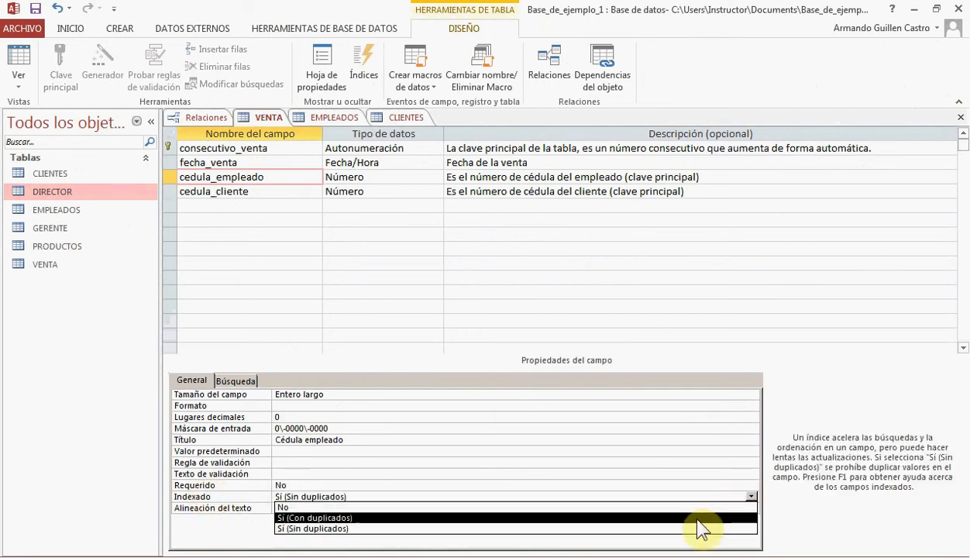
click(696, 519)
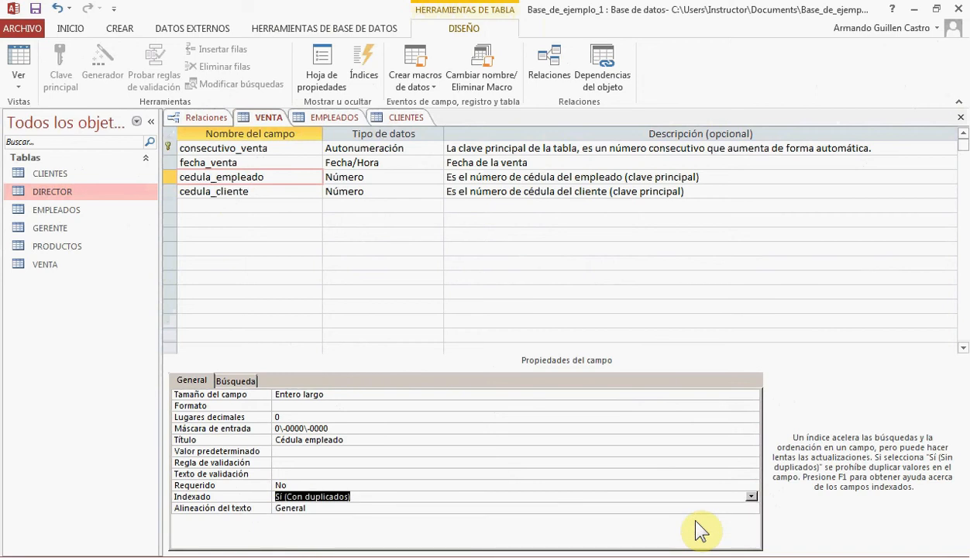
Set Requerido to No and Indexado to Sí (Con duplicados) for the cedula_cliente field in VENTA
click(299, 192)
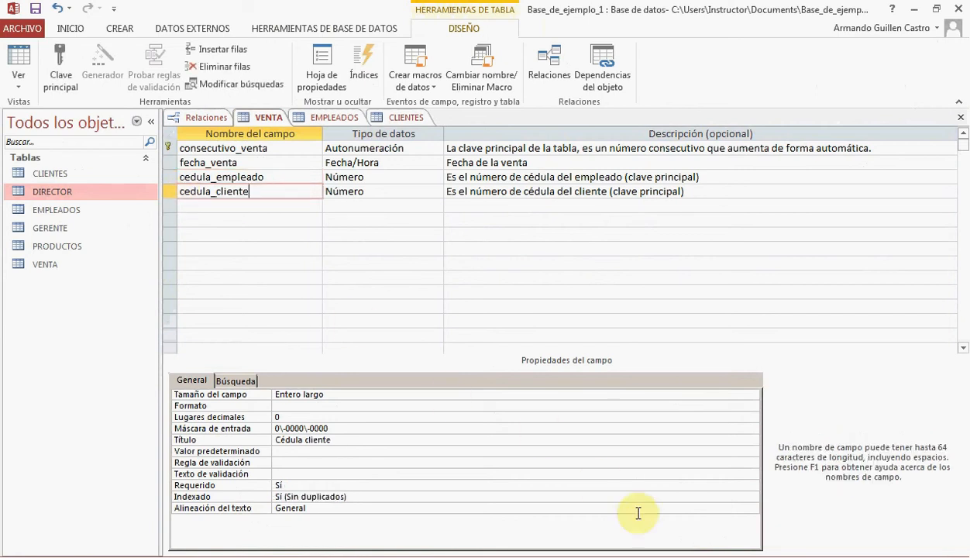
click(690, 485)
click(751, 485)
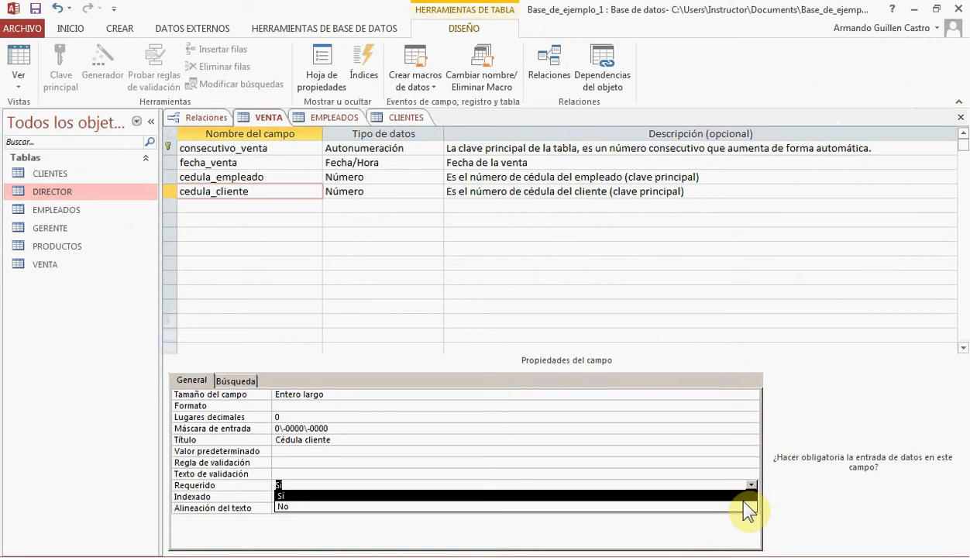
click(744, 506)
click(746, 497)
click(751, 497)
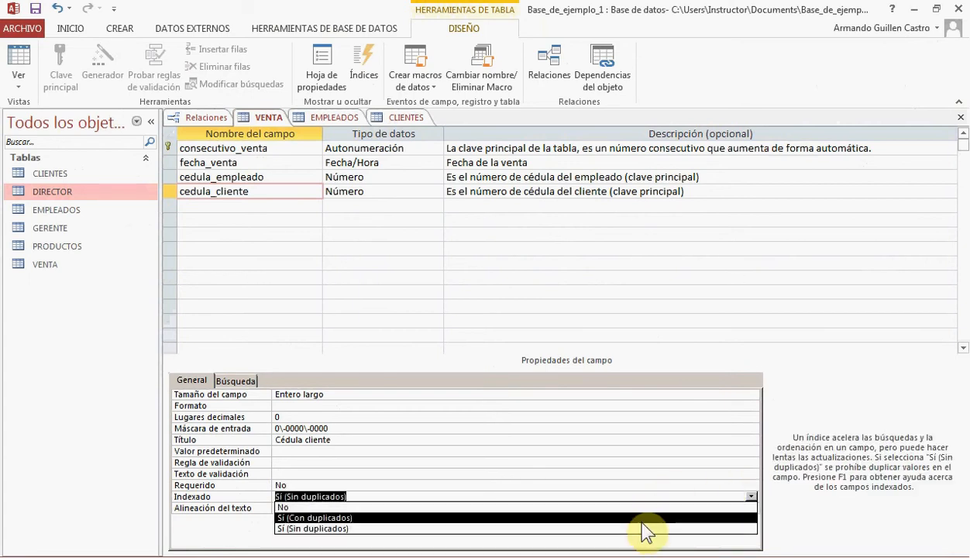
click(642, 519)
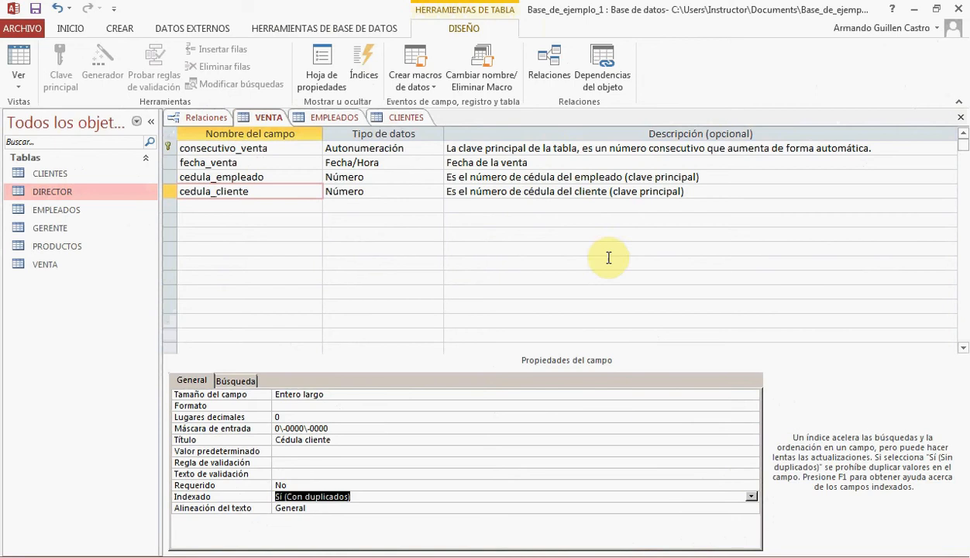
Add a descripcion field of type Texto largo with the description "Descripción o detalles de la venta."
click(221, 205)
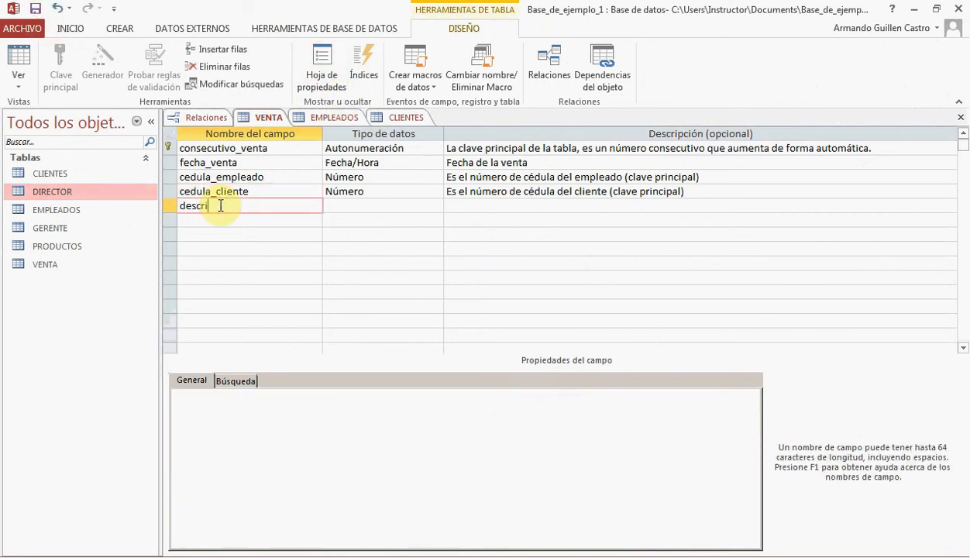
key(Tab)
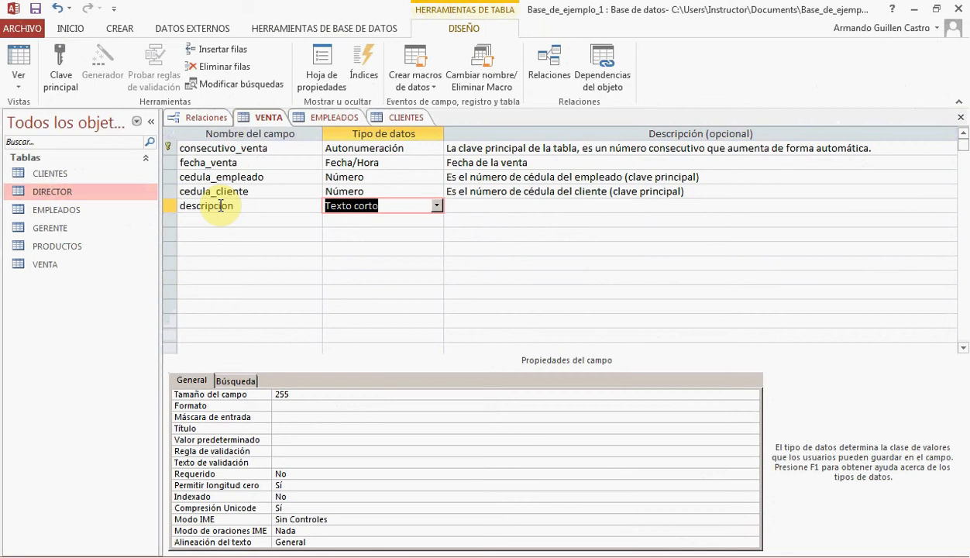
click(437, 206)
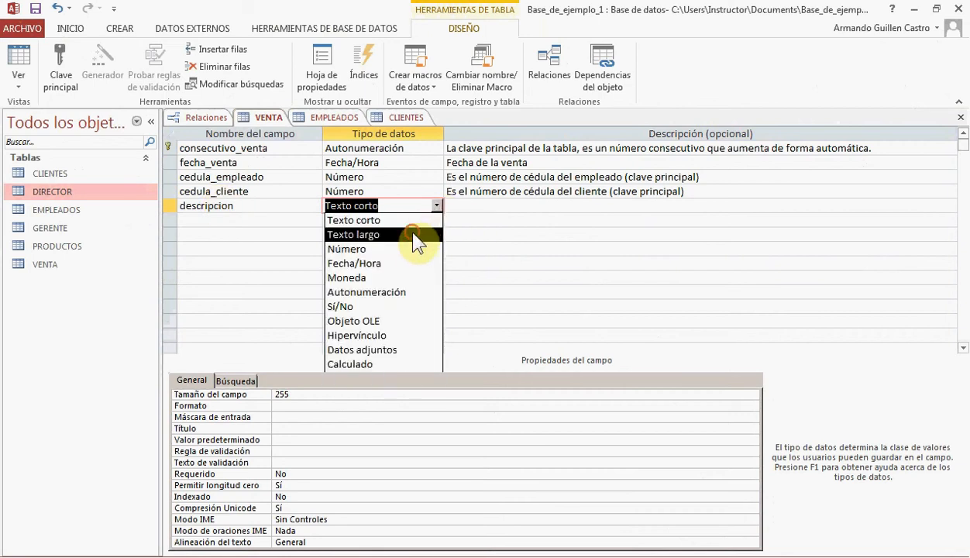
click(414, 234)
click(473, 205)
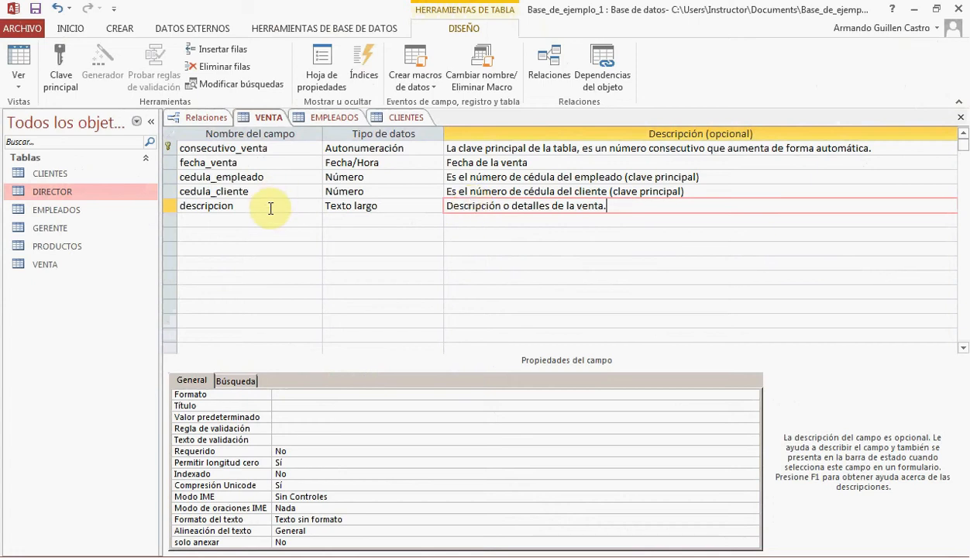
Set the Título property of the descripcion field to "Descripción", and save and close the VENTA table
click(289, 406)
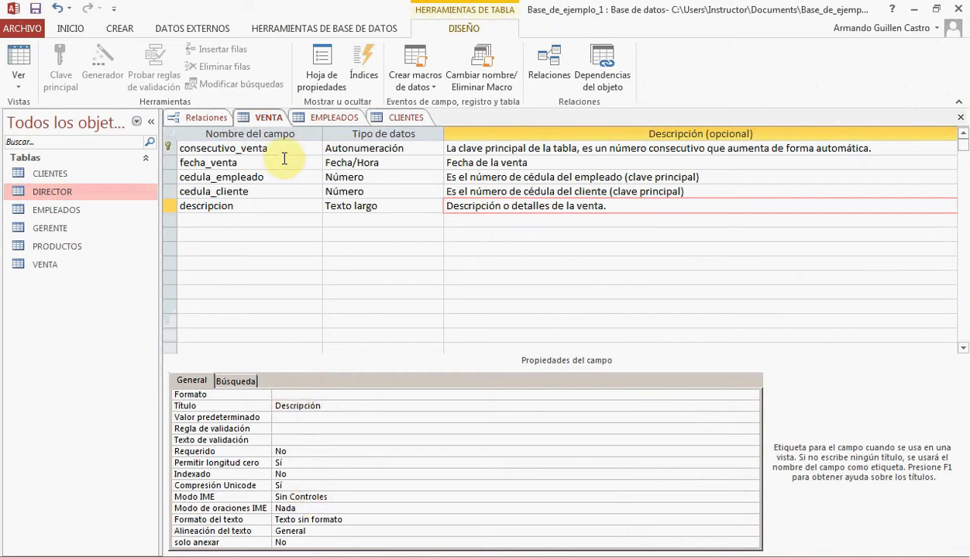
click(35, 11)
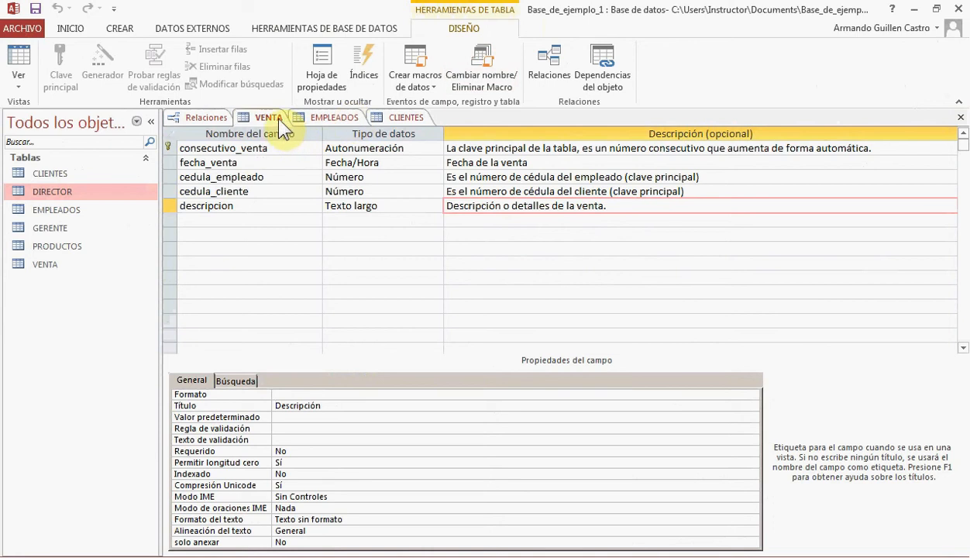
click(411, 117)
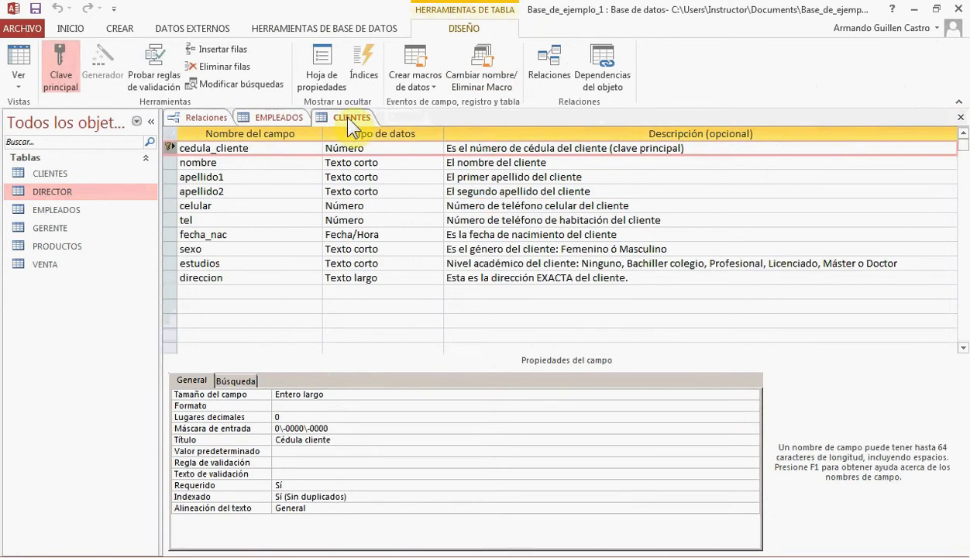
Close the CLIENTES and EMPLEADOS table designs, leaving only the relationships diagram open
click(962, 118)
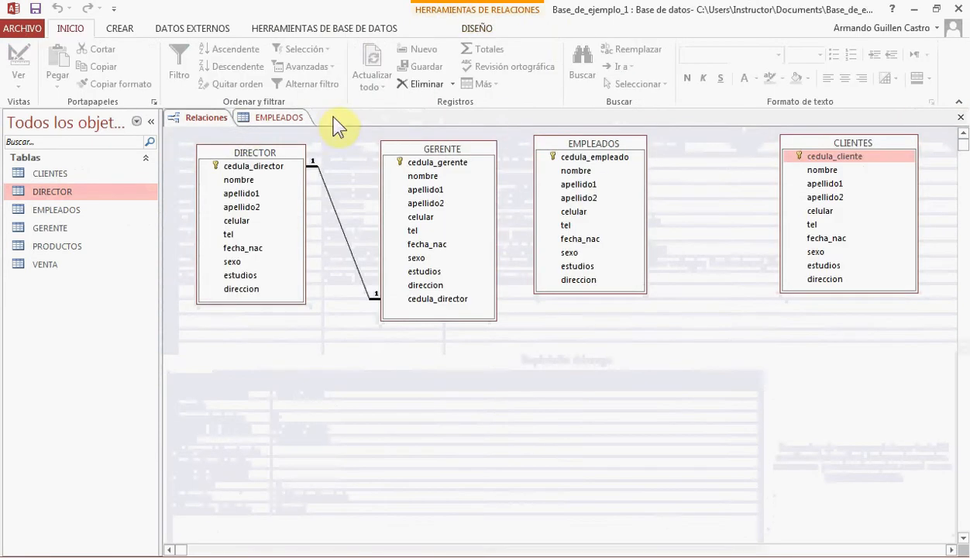
click(282, 118)
click(961, 118)
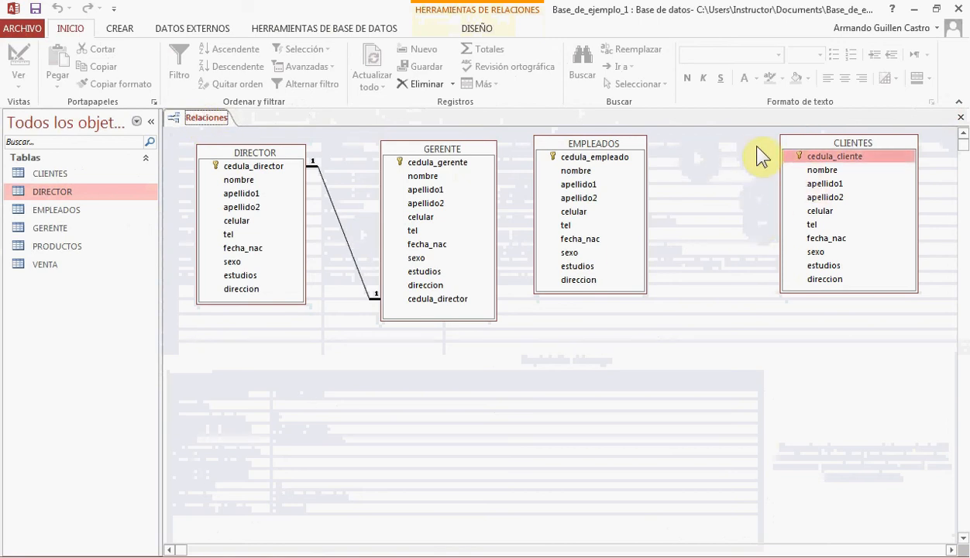
Add the VENTA table to the relationships diagram
right_click(549, 362)
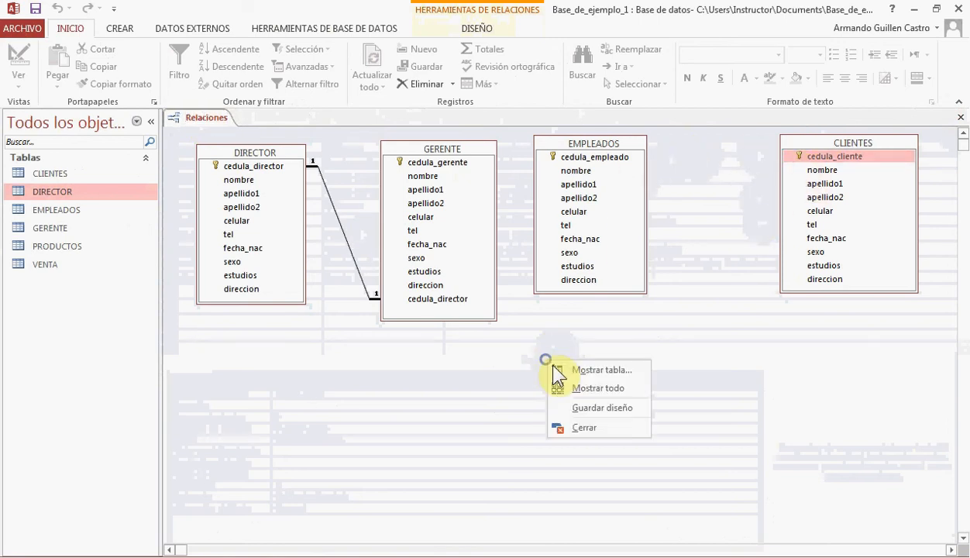
click(617, 370)
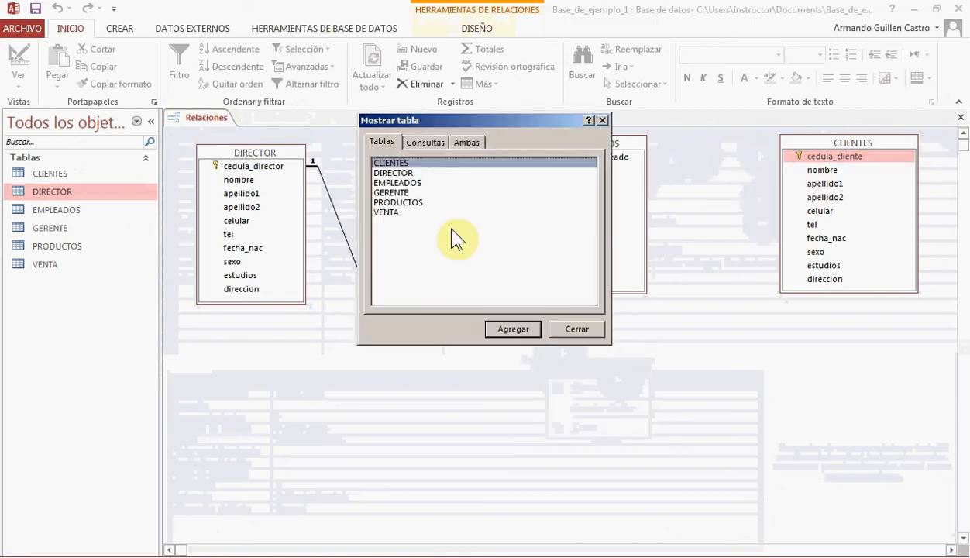
double_click(387, 212)
click(576, 328)
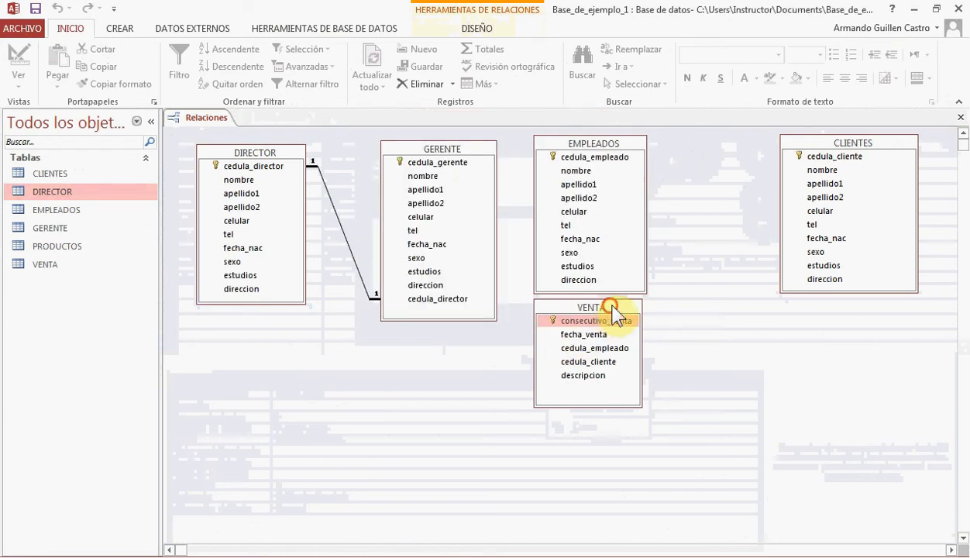
Place the VENTA table between EMPLEADOS and CLIENTES and shorten its box to fit its fields
drag(613, 309, 741, 204)
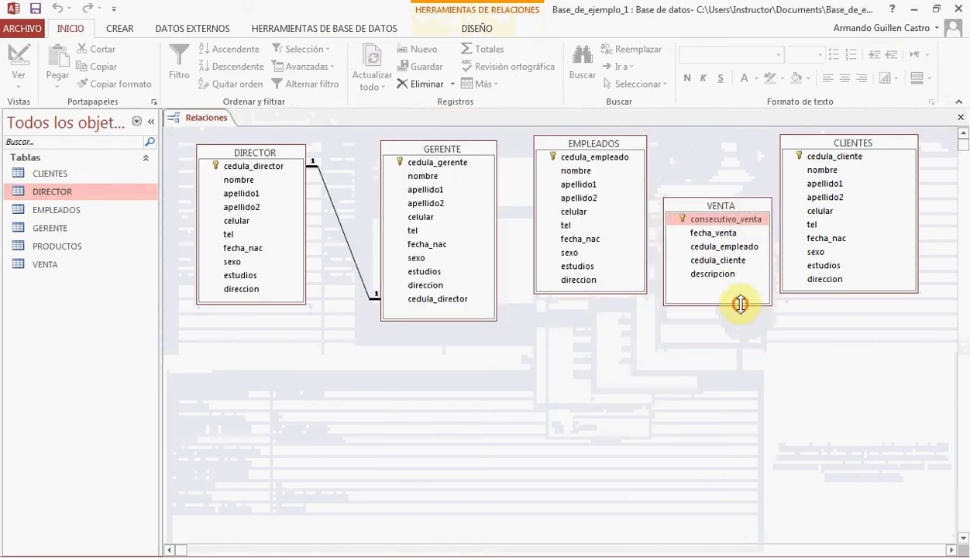
drag(741, 303, 743, 287)
drag(729, 206, 731, 171)
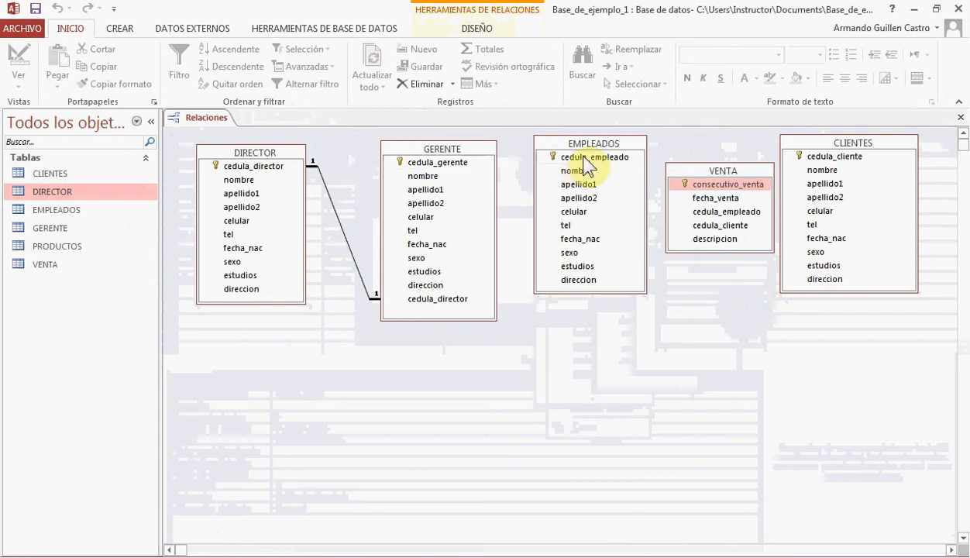
Relate cedula_empleado in EMPLEADOS to cedula_empleado in VENTA, enforcing referential integrity with cascading updates and deletes
drag(569, 156, 724, 213)
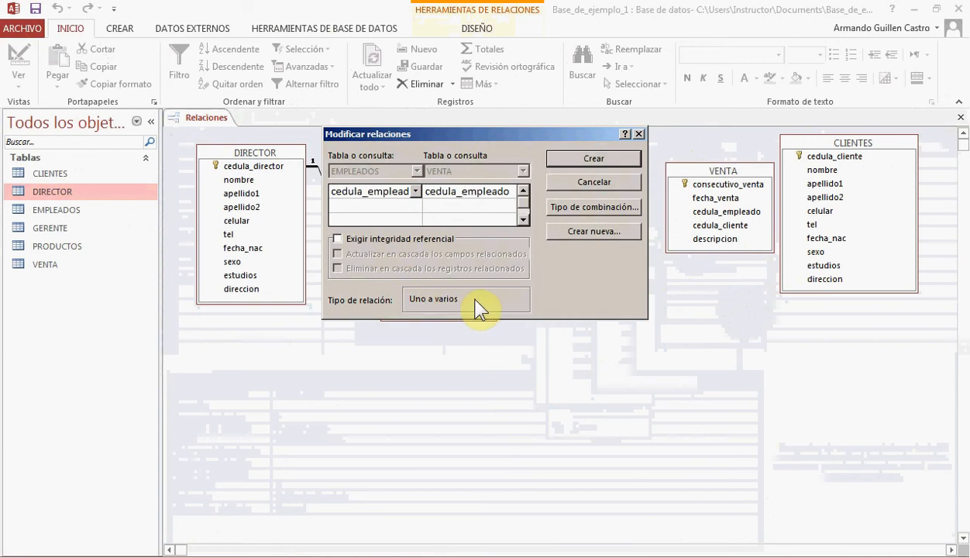
click(337, 238)
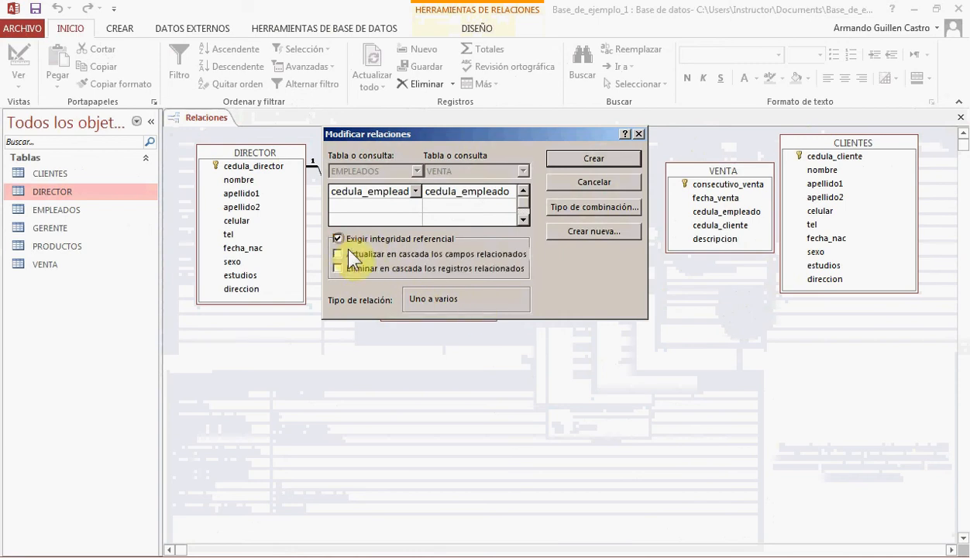
click(338, 253)
click(343, 268)
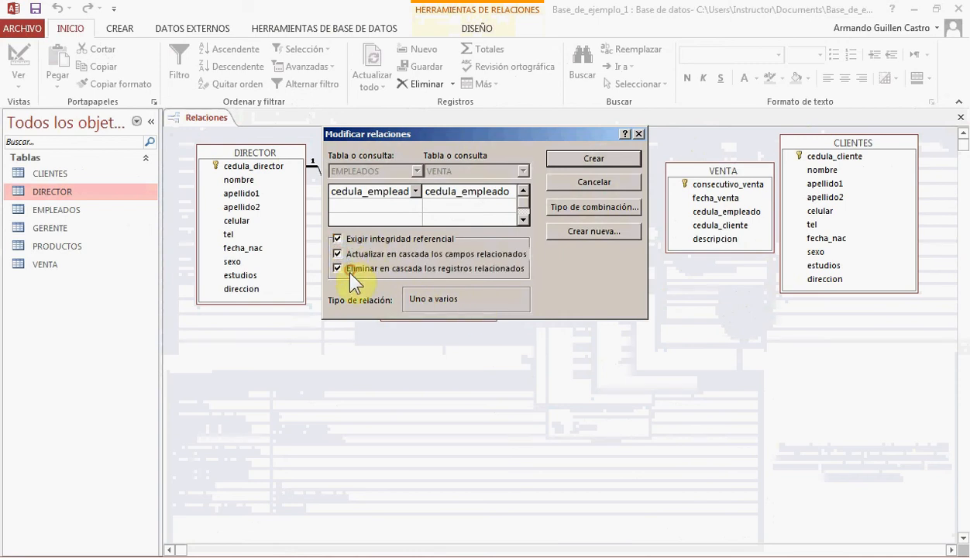
click(620, 164)
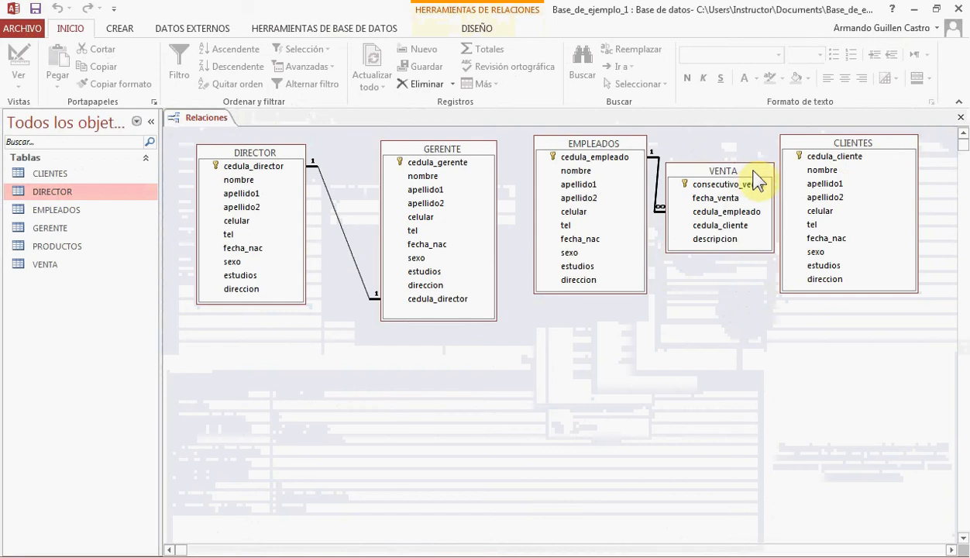
Shift the VENTA and CLIENTES tables sideways in the diagram to widen the gaps between EMPLEADOS, VENTA and CLIENTES
drag(749, 172, 764, 174)
drag(818, 146, 851, 146)
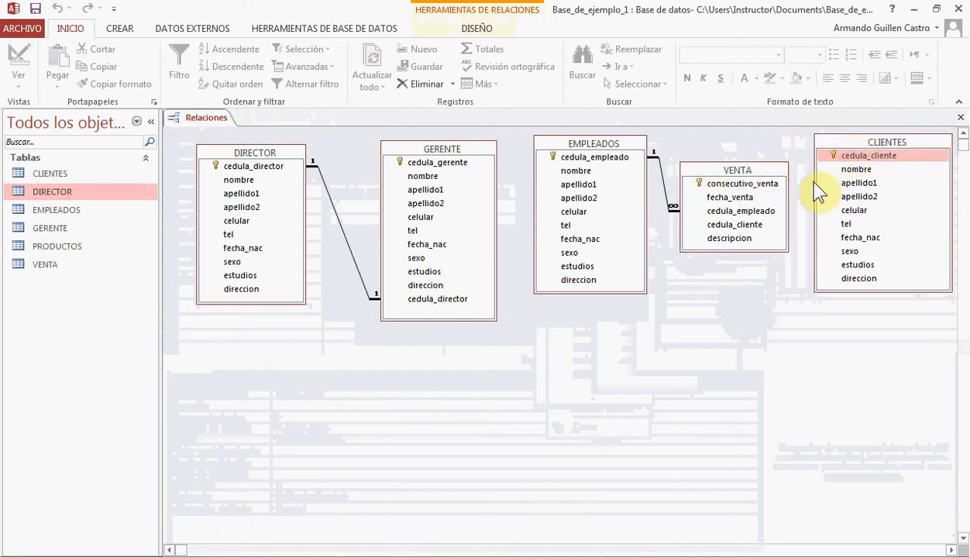
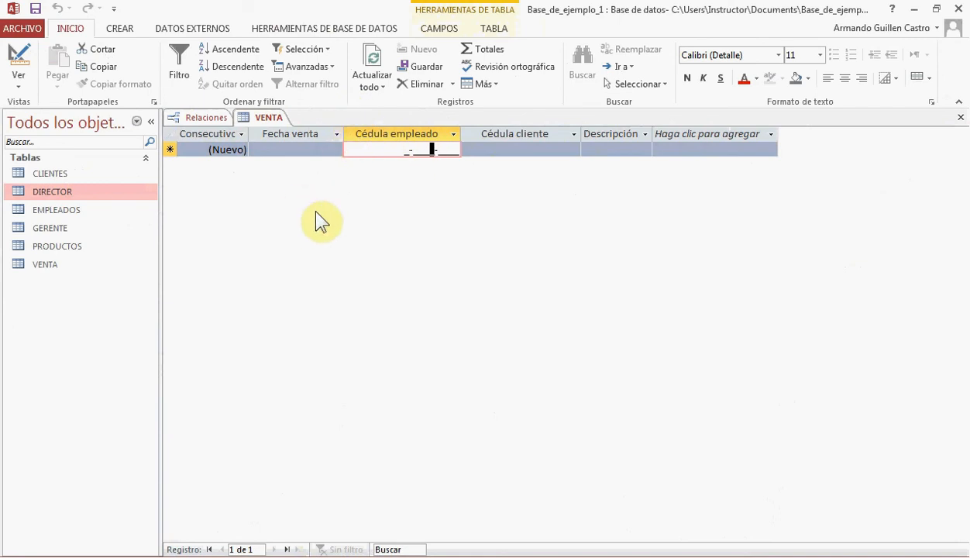
Switch VENTA to design view and set the lookup display control of cedula_empleado to Cuadro combinado
click(19, 62)
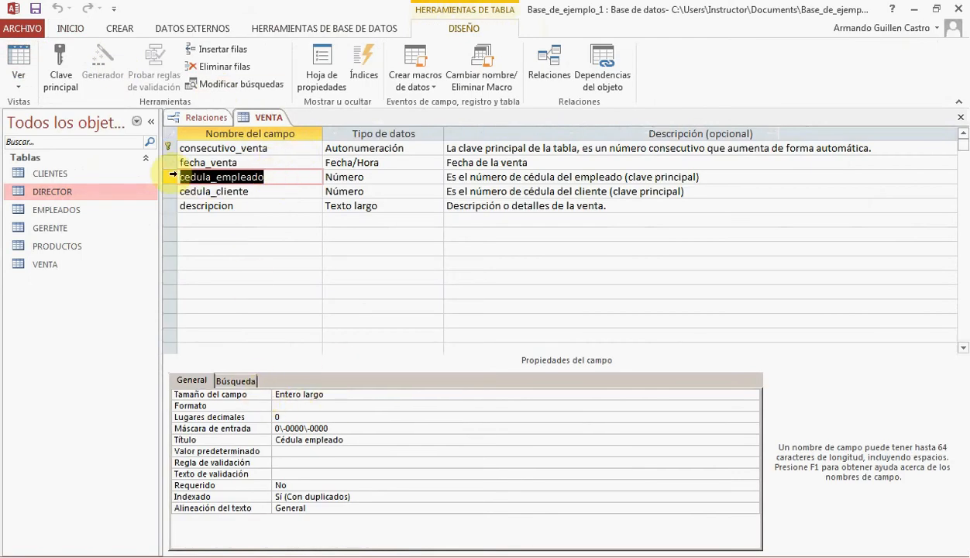
click(196, 176)
click(236, 381)
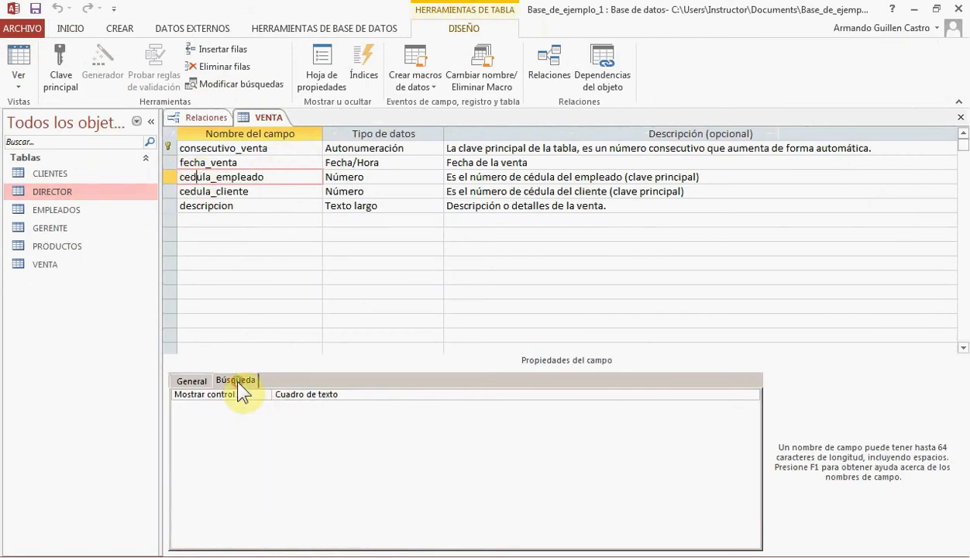
click(742, 395)
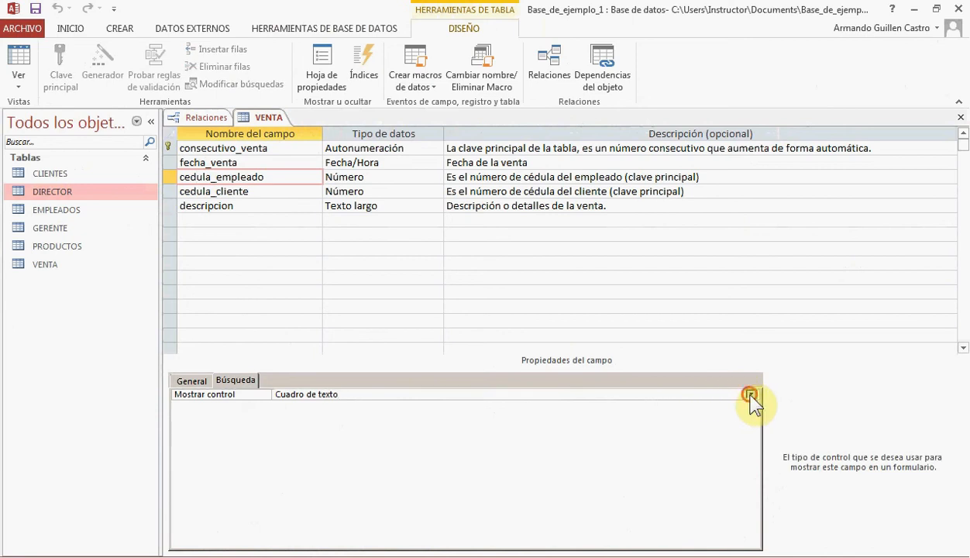
click(751, 395)
click(323, 430)
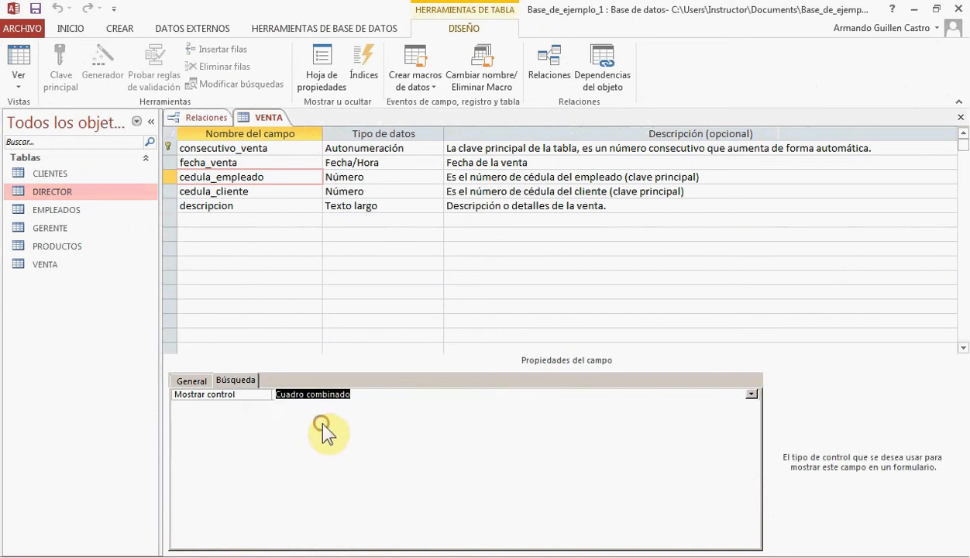
Build a row source query for cedula_empleado based on the EMPLEADOS table, enlarging its box to fit all fields
click(390, 417)
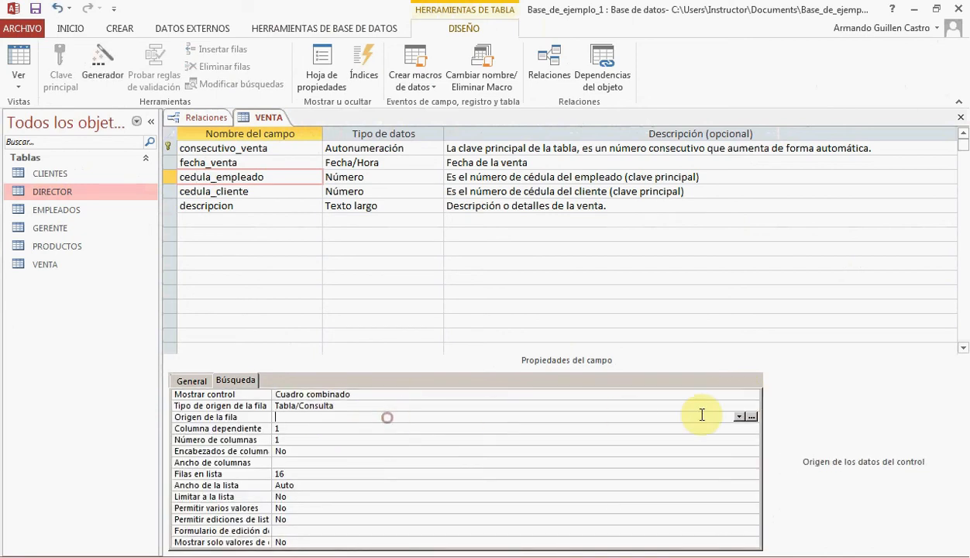
click(750, 418)
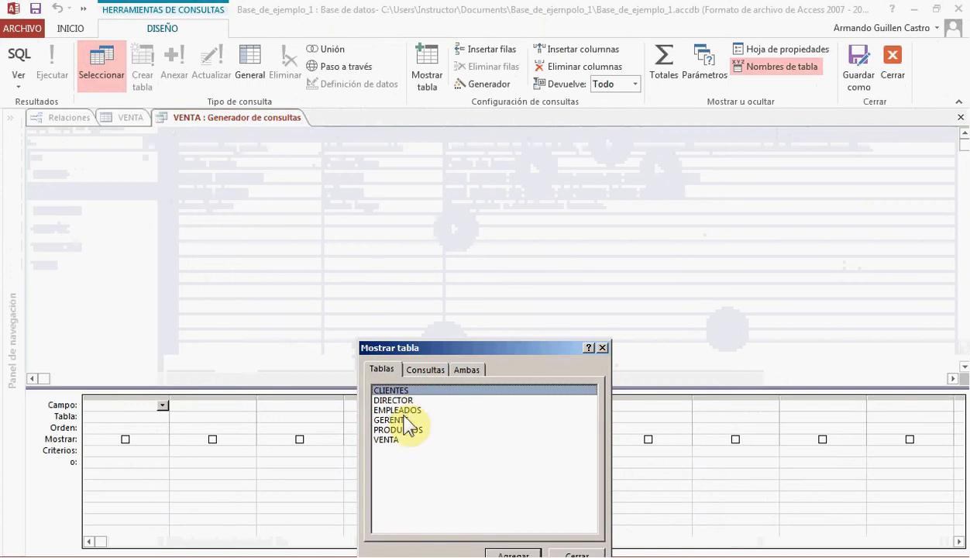
double_click(407, 411)
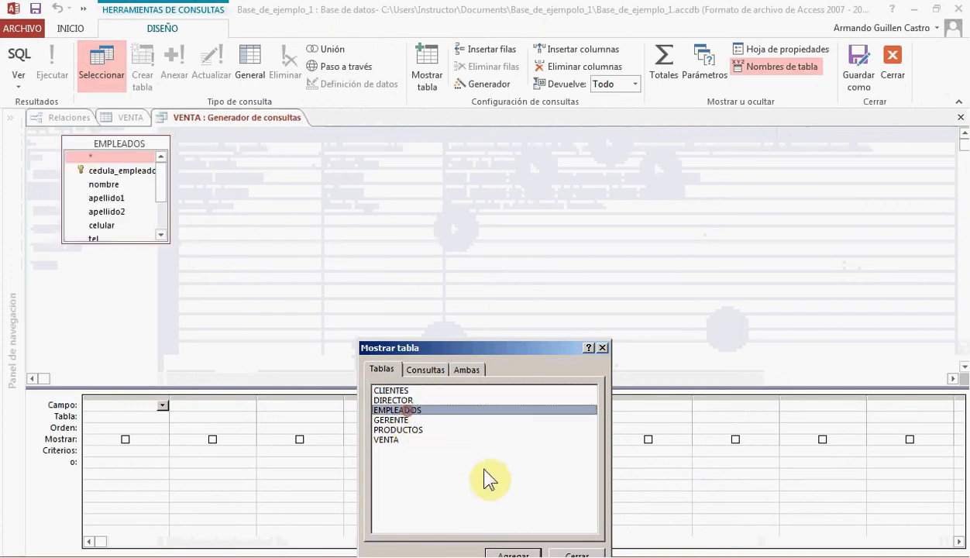
click(573, 554)
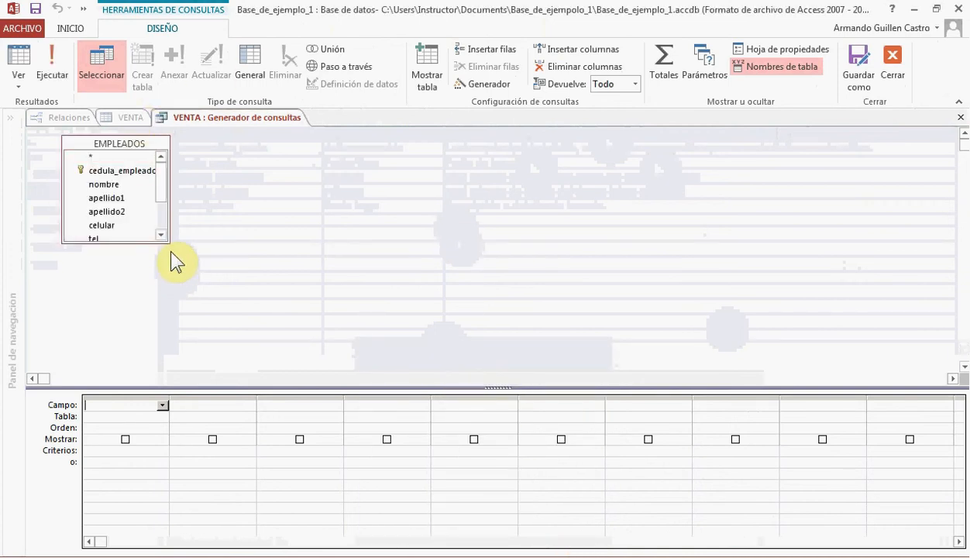
drag(171, 249, 181, 314)
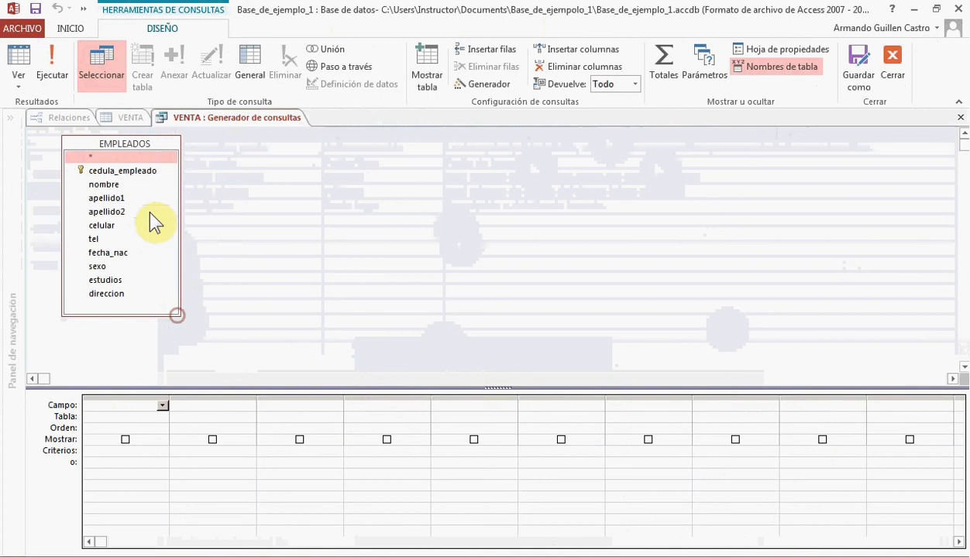
Include cedula_empleado, nombre and apellido1 in the query and save it as the row source of cedula_empleado
double_click(141, 172)
double_click(115, 185)
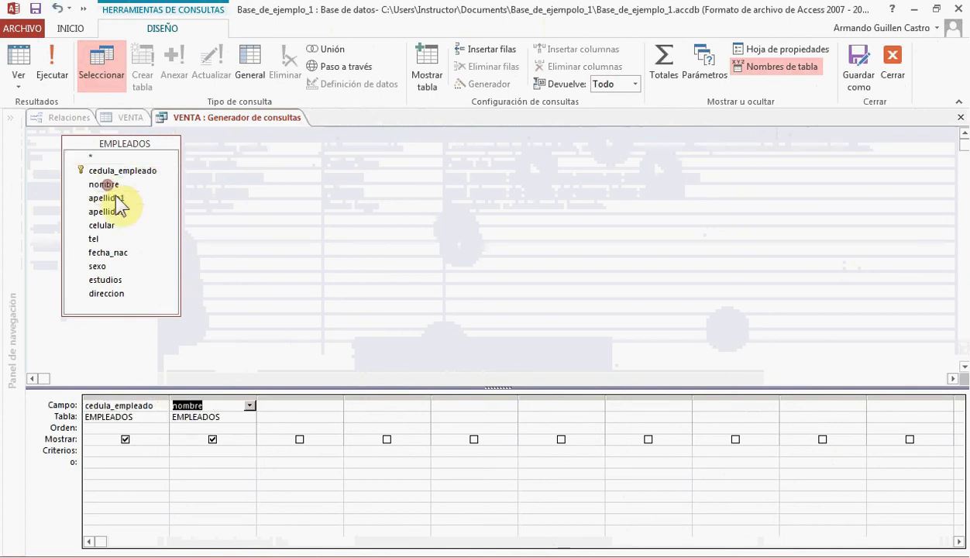
double_click(120, 199)
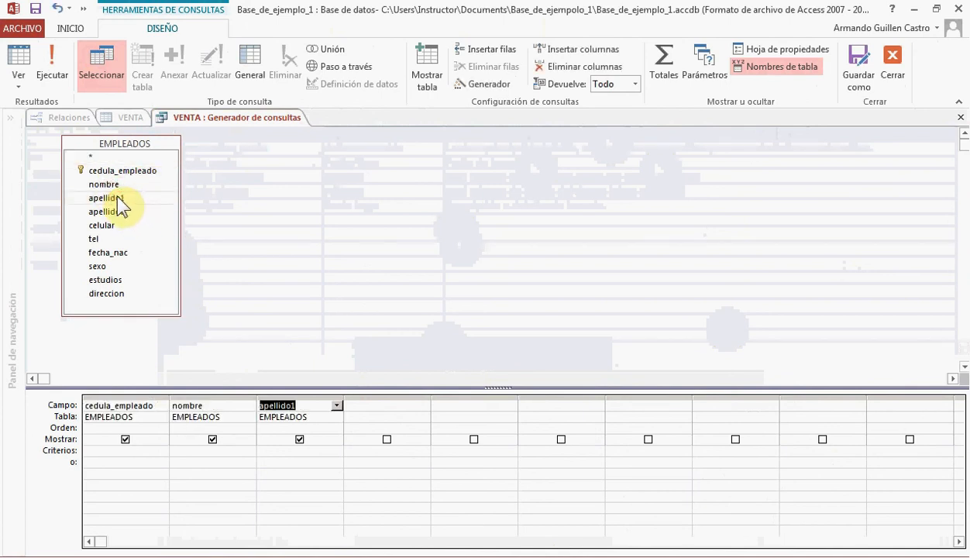
click(153, 396)
click(190, 395)
click(273, 396)
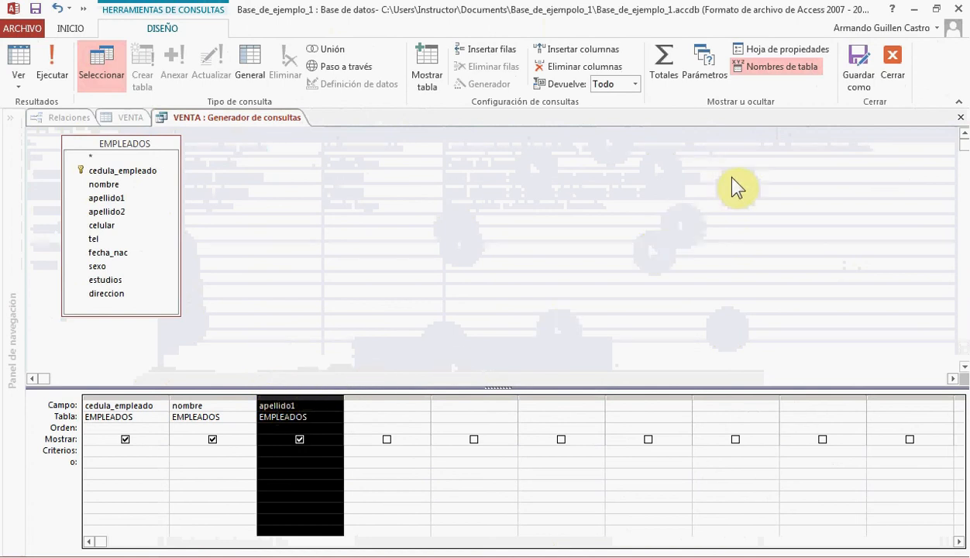
click(894, 69)
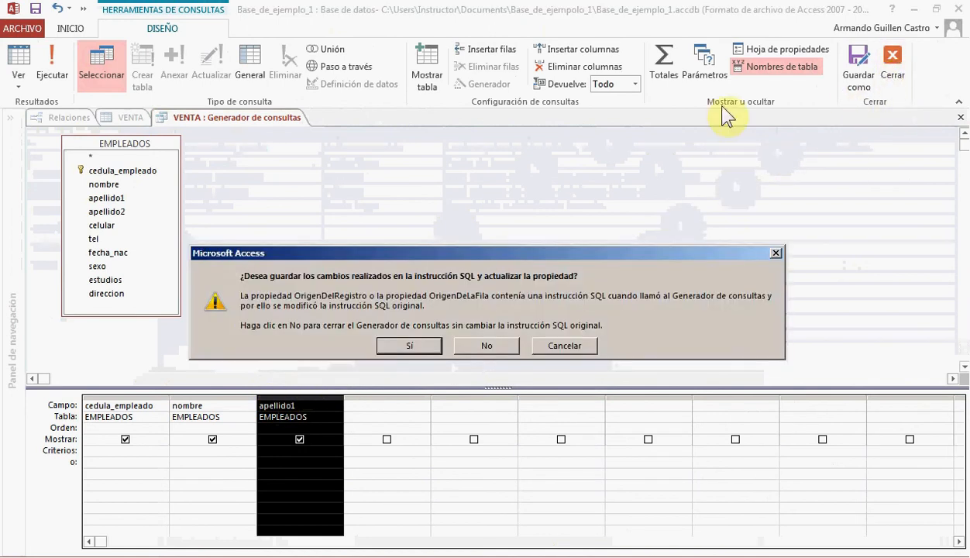
click(412, 345)
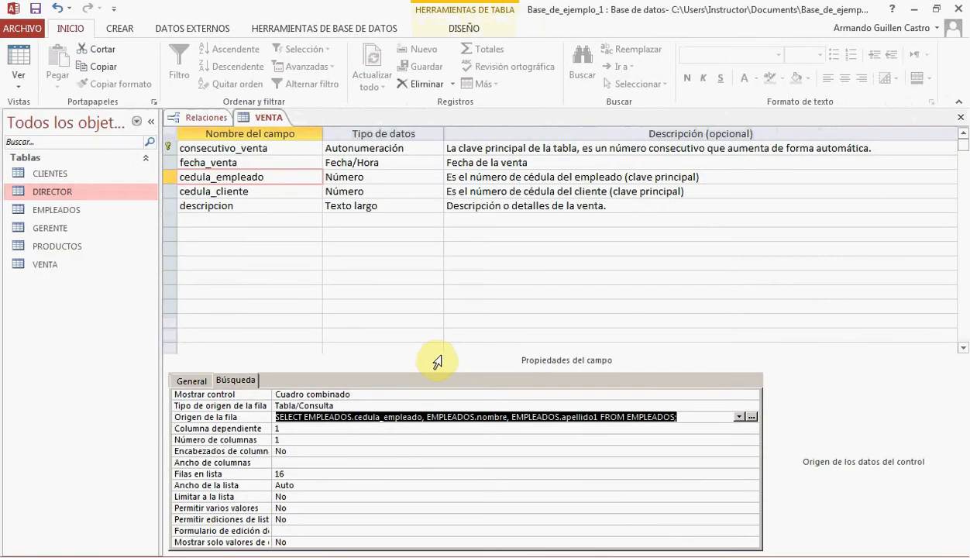
Give the cedula_empleado lookup 3 columns, a column width of 3 cm and a list width of 9 cm
click(290, 439)
drag(284, 440, 268, 441)
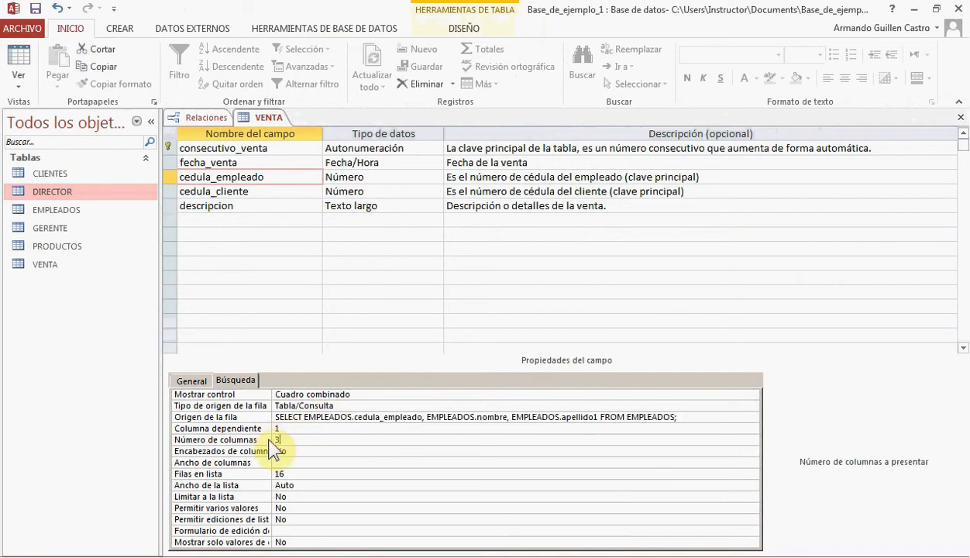
click(301, 465)
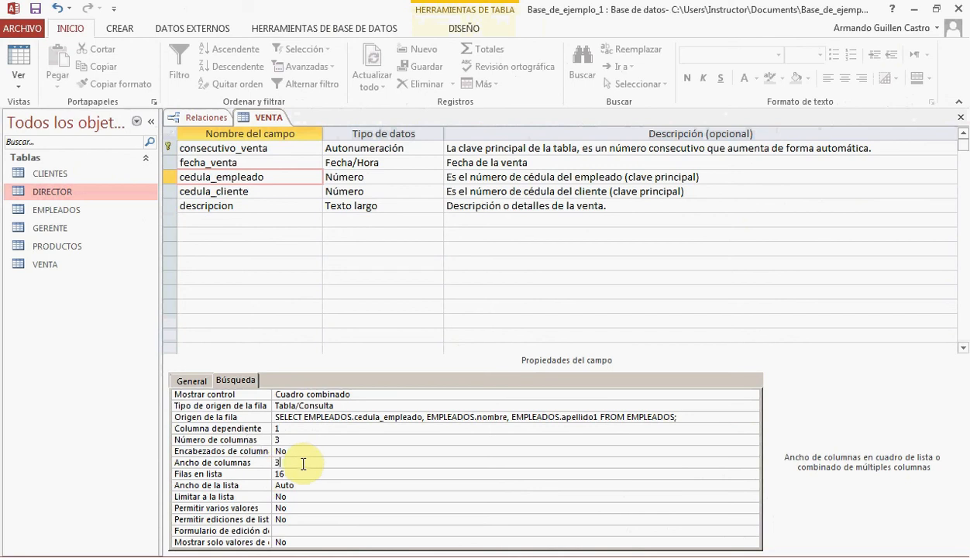
text(3)
double_click(285, 485)
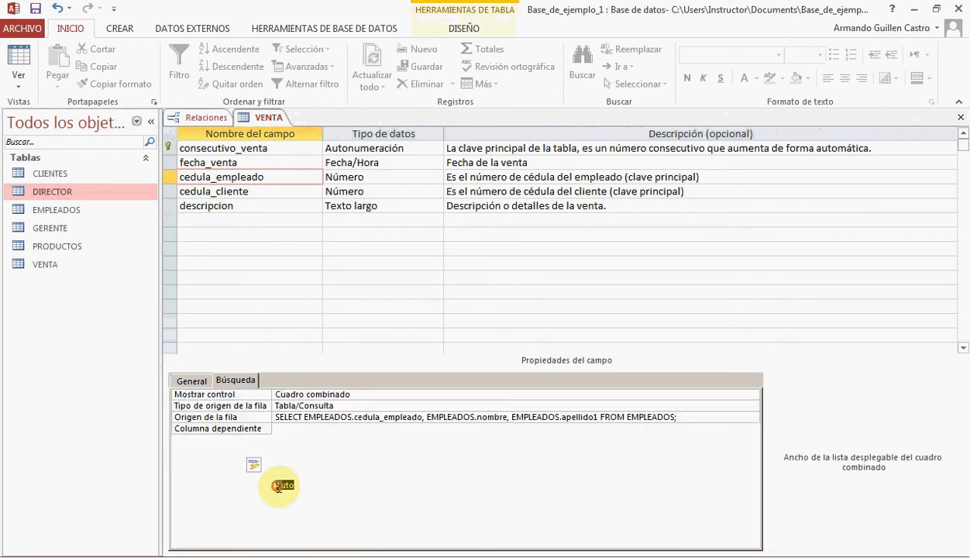
text(9)
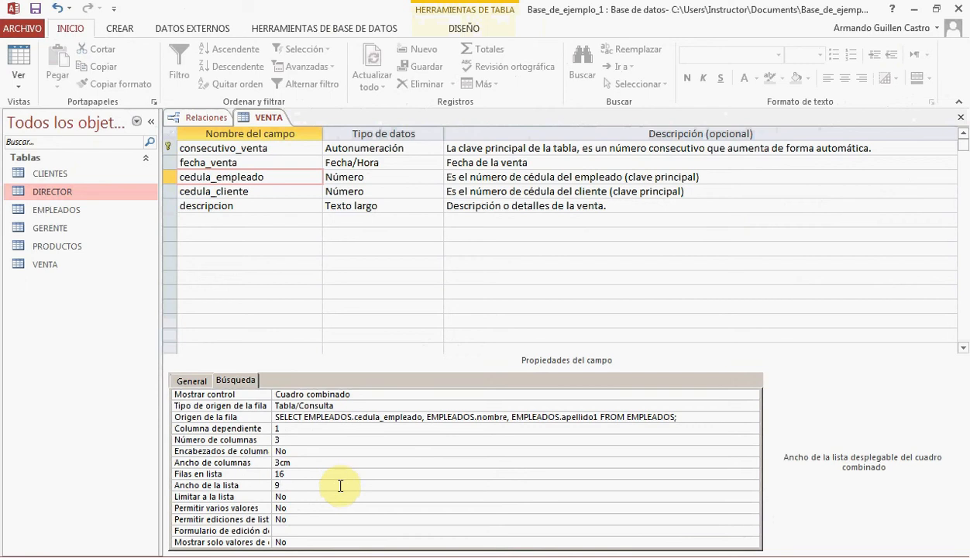
click(299, 438)
click(314, 463)
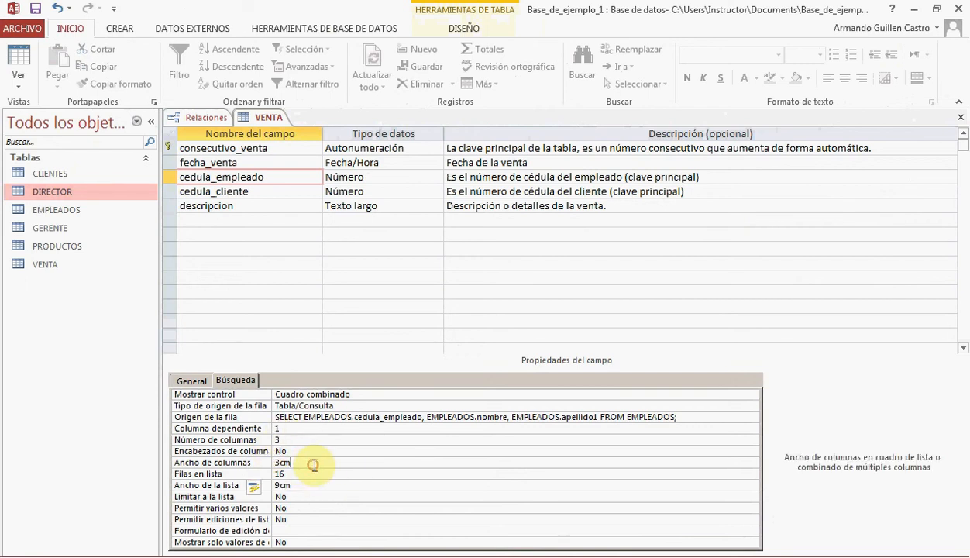
click(301, 487)
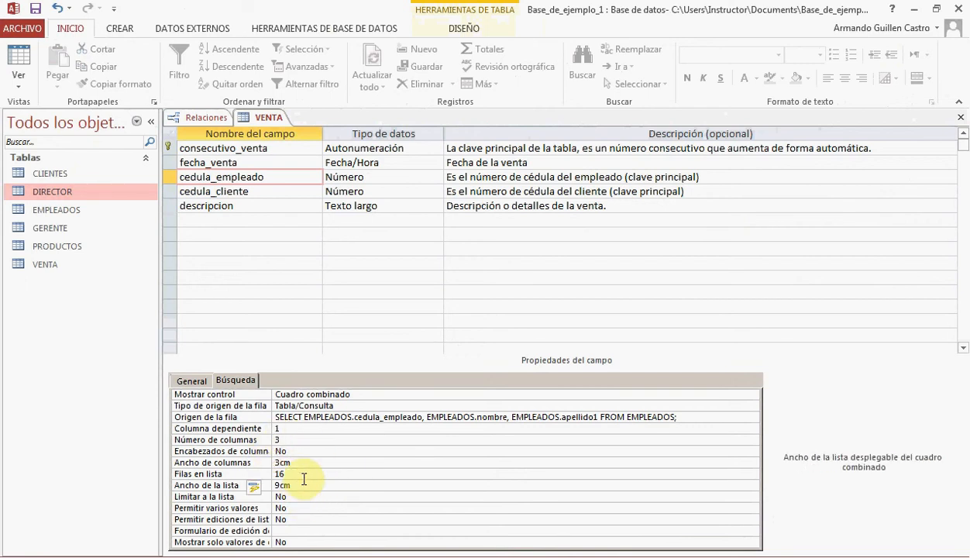
Set the lookup display control of the cedula_cliente field to Cuadro combinado
click(258, 193)
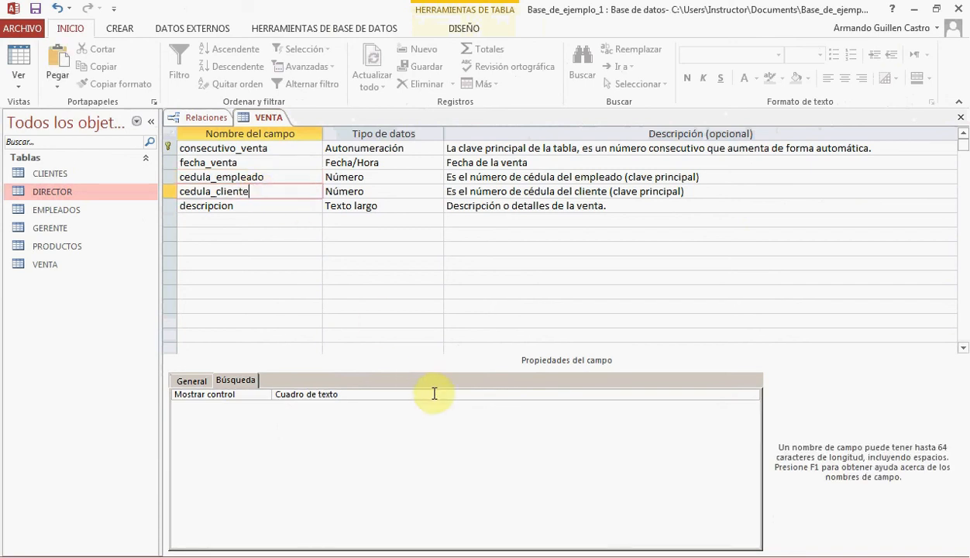
click(753, 393)
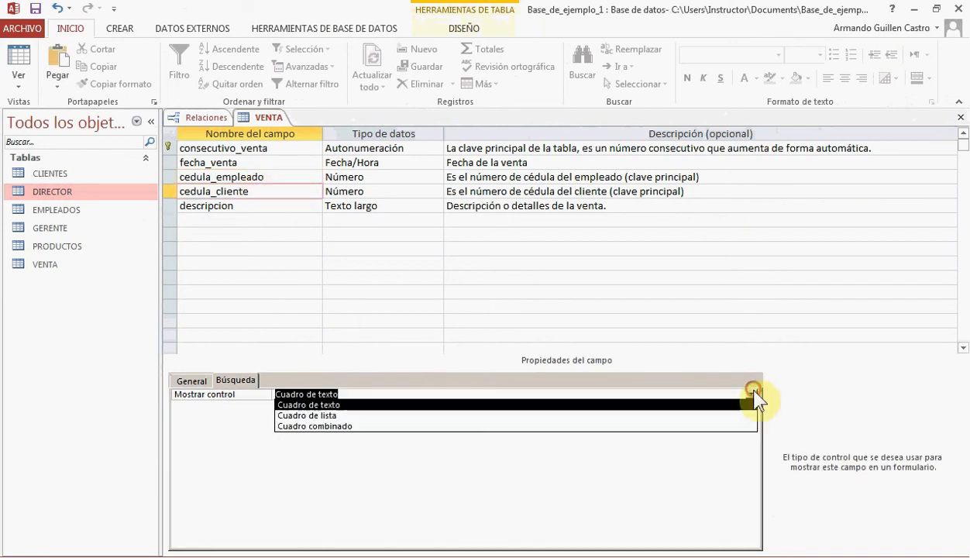
click(629, 426)
Build a row source query for cedula_cliente based on the CLIENTES table, enlarging its box to fit all fields
click(362, 416)
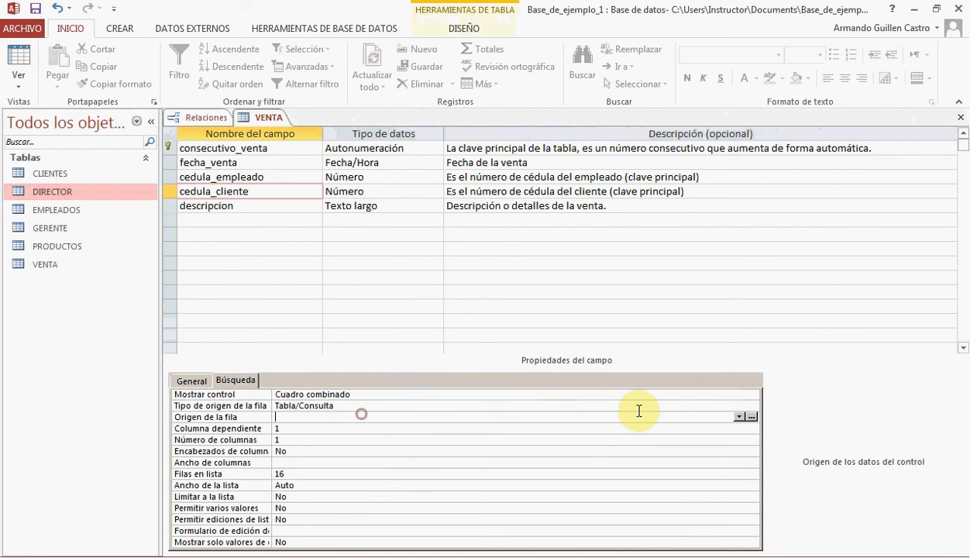
click(746, 416)
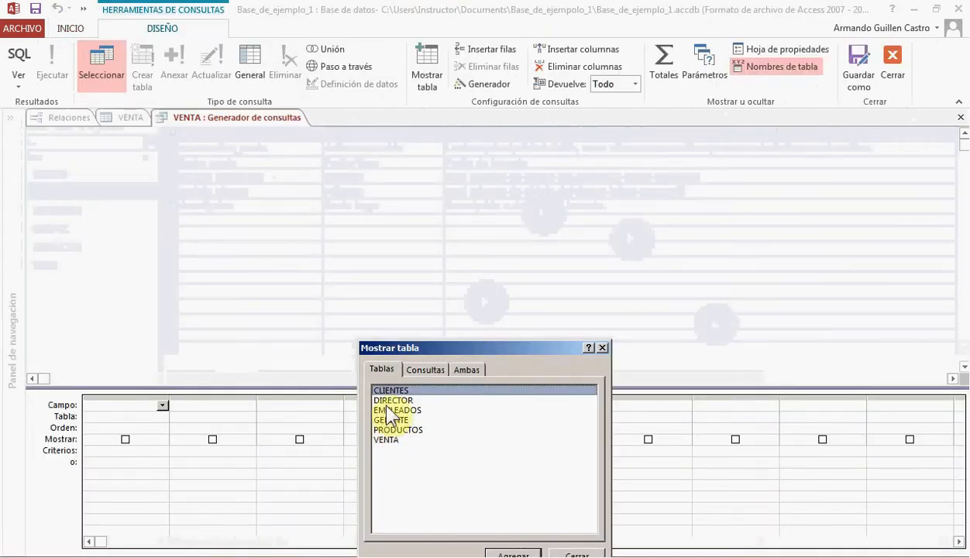
double_click(401, 391)
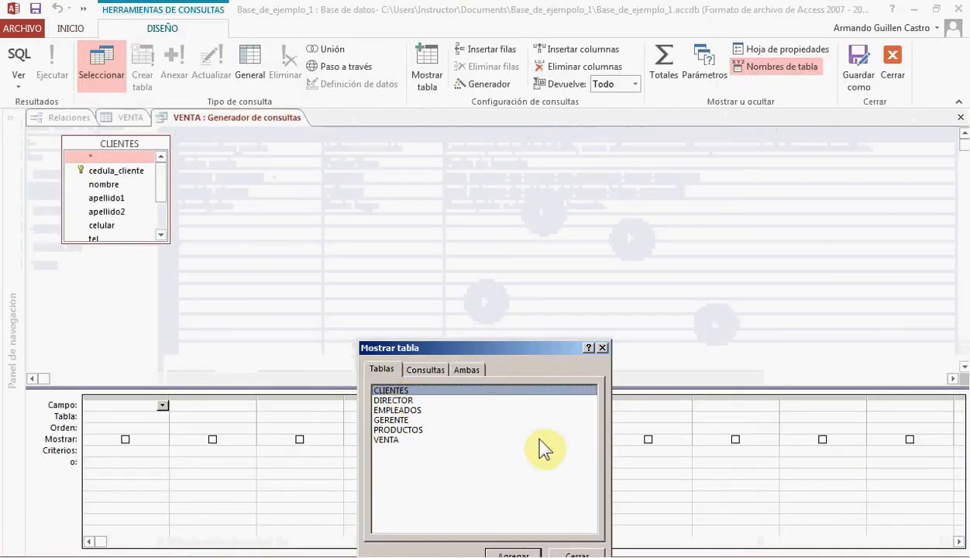
click(566, 552)
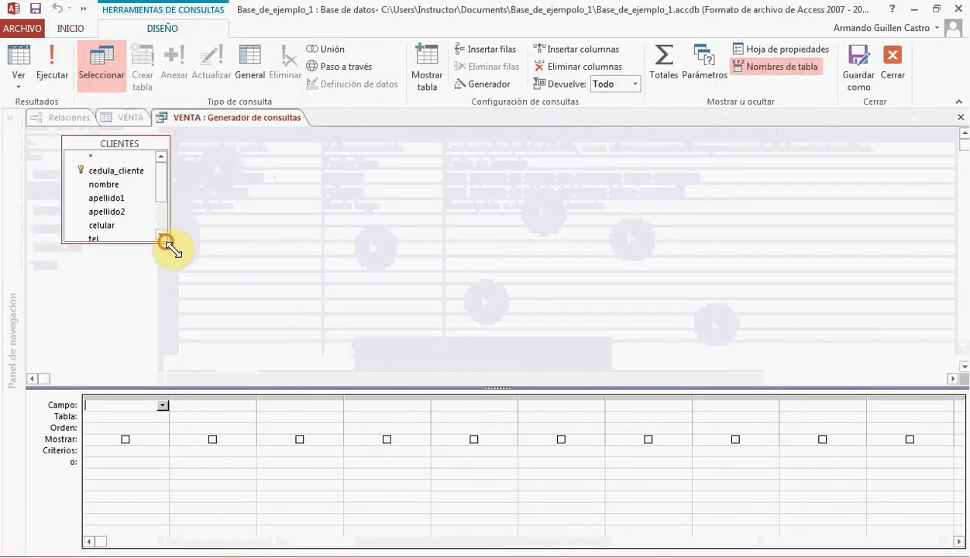
drag(169, 243, 180, 302)
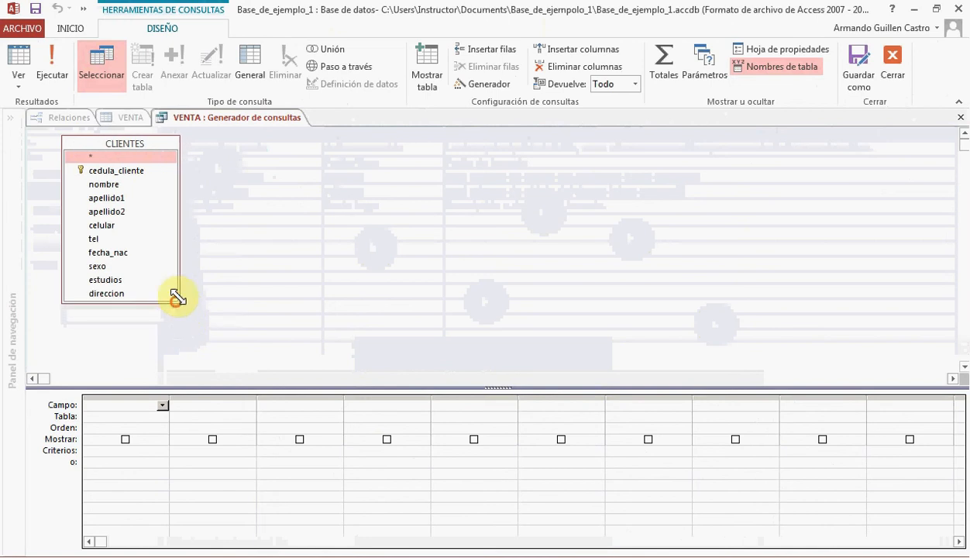
Add the cedula_cliente, nombre and apellido1 fields of CLIENTES to the query
double_click(114, 171)
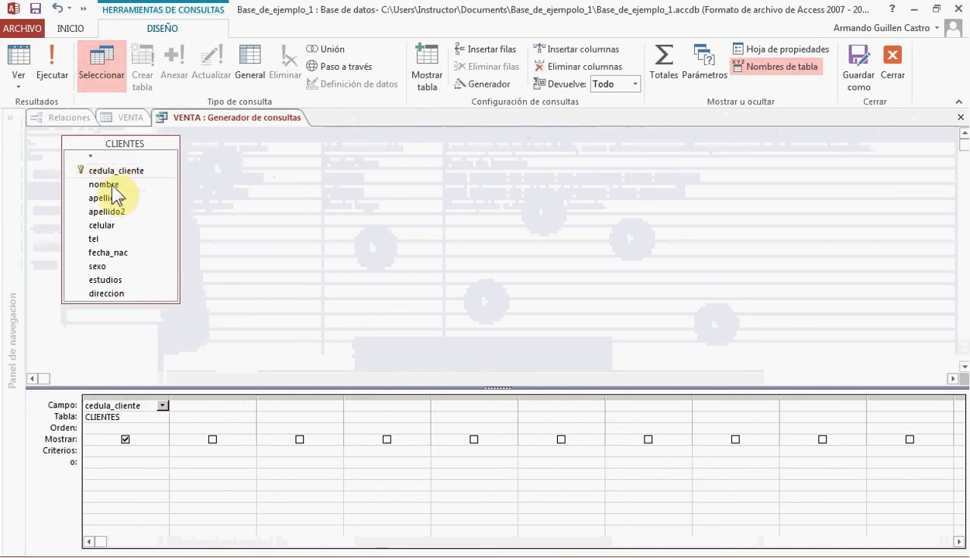
double_click(113, 185)
double_click(114, 196)
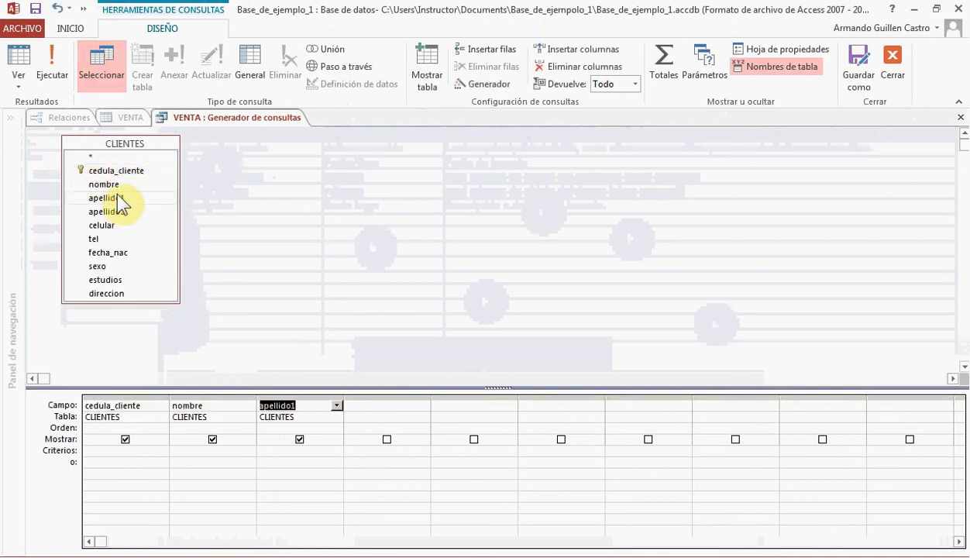
click(163, 395)
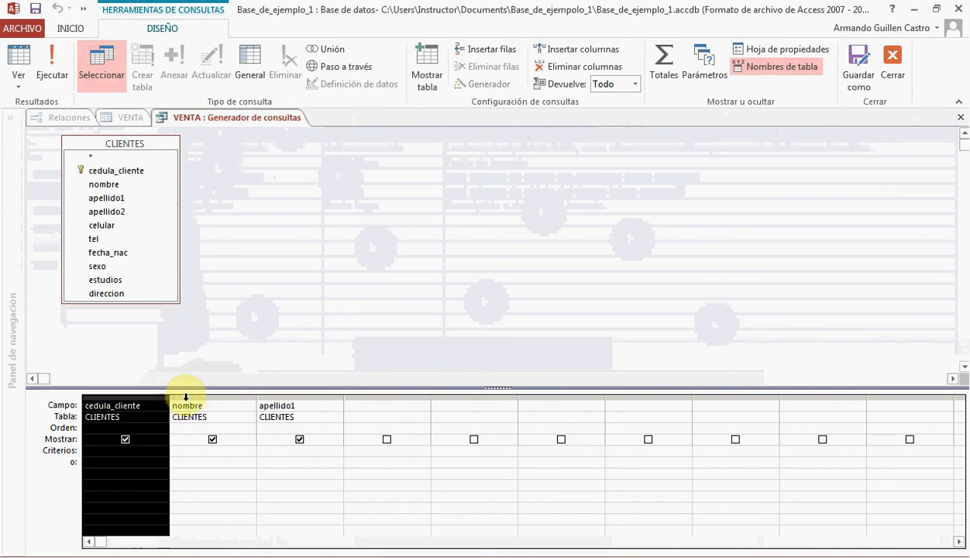
click(185, 392)
click(264, 393)
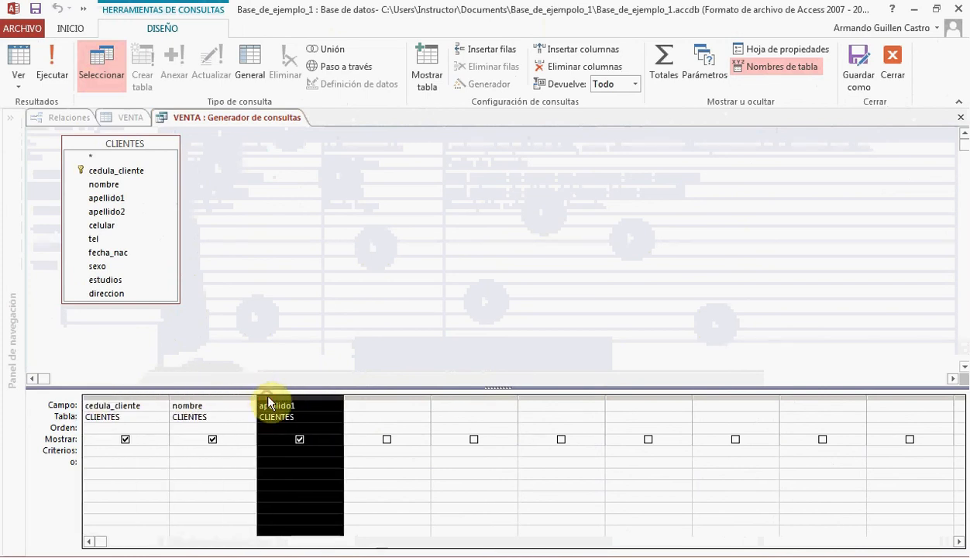
Add apellido2 as the fourth query column and save the query as the row source of cedula_cliente
double_click(112, 211)
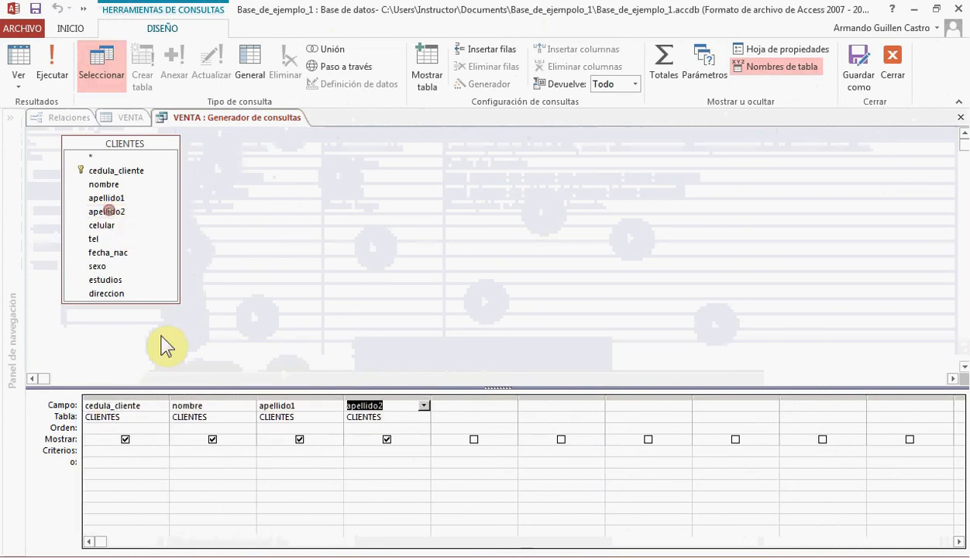
click(134, 395)
click(194, 395)
click(271, 395)
click(372, 399)
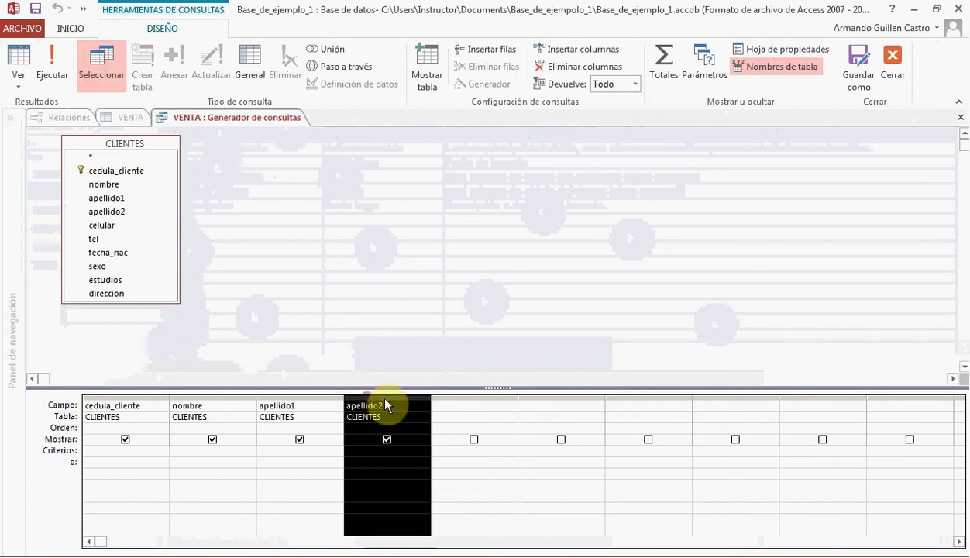
click(892, 58)
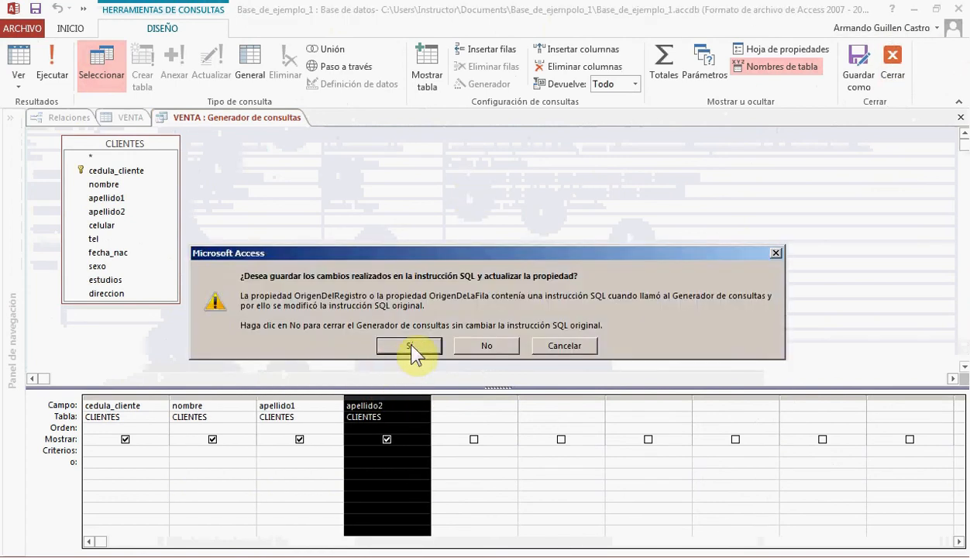
click(409, 346)
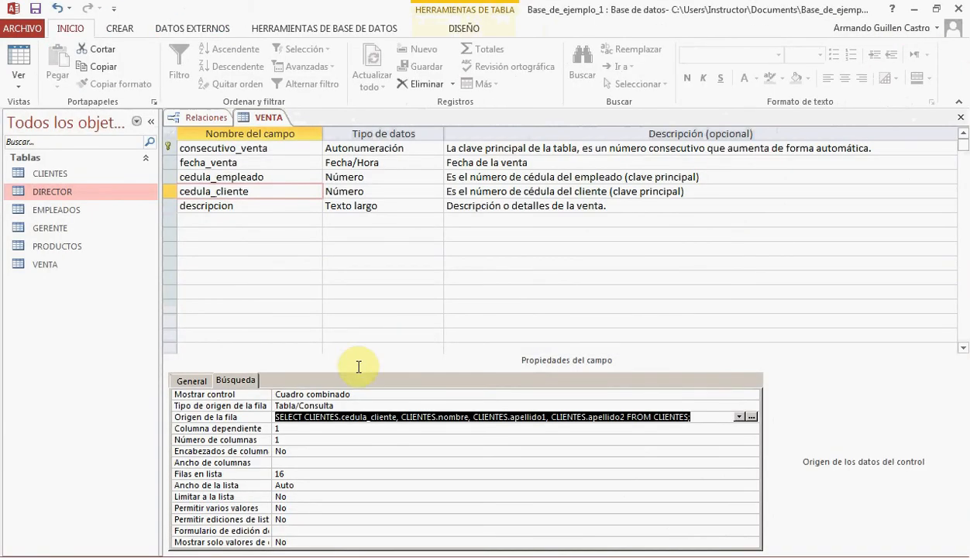
Set the cedula_cliente lookup to 4 columns with widths 2;3;3;3 cm and an 11 cm list width, and save the table
click(287, 440)
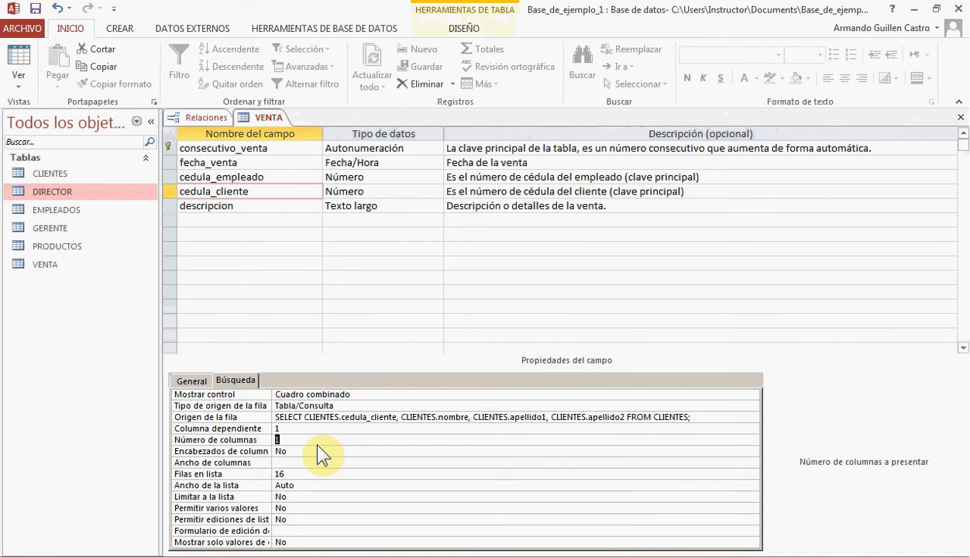
text(4)
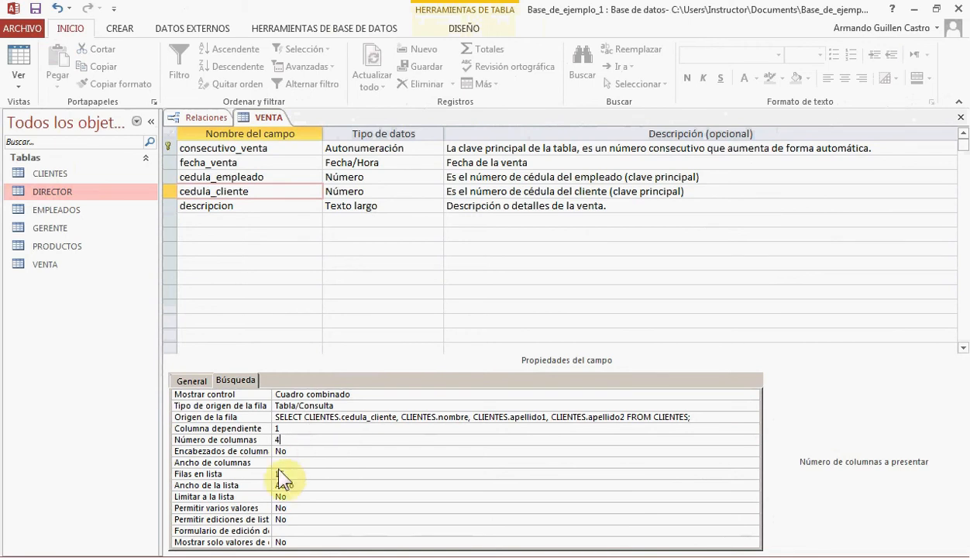
click(283, 462)
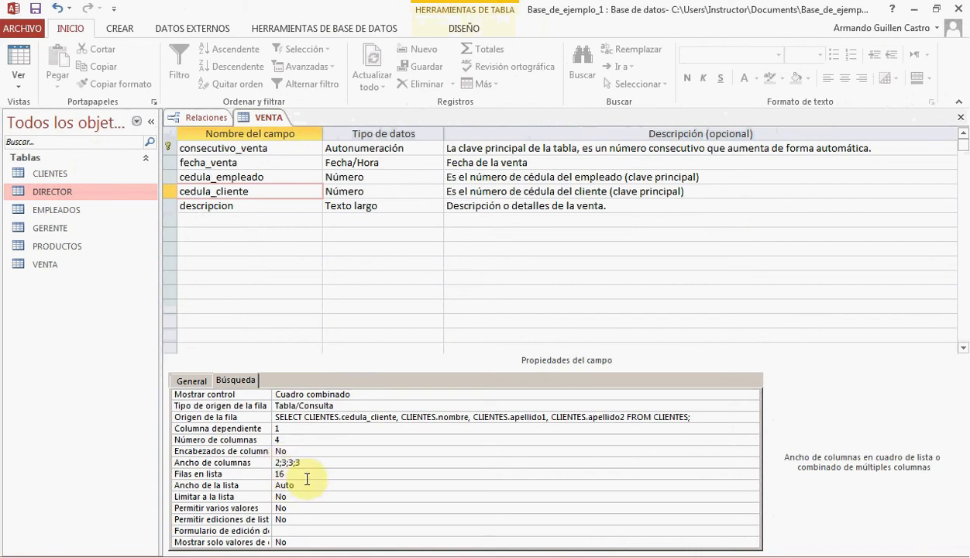
click(258, 484)
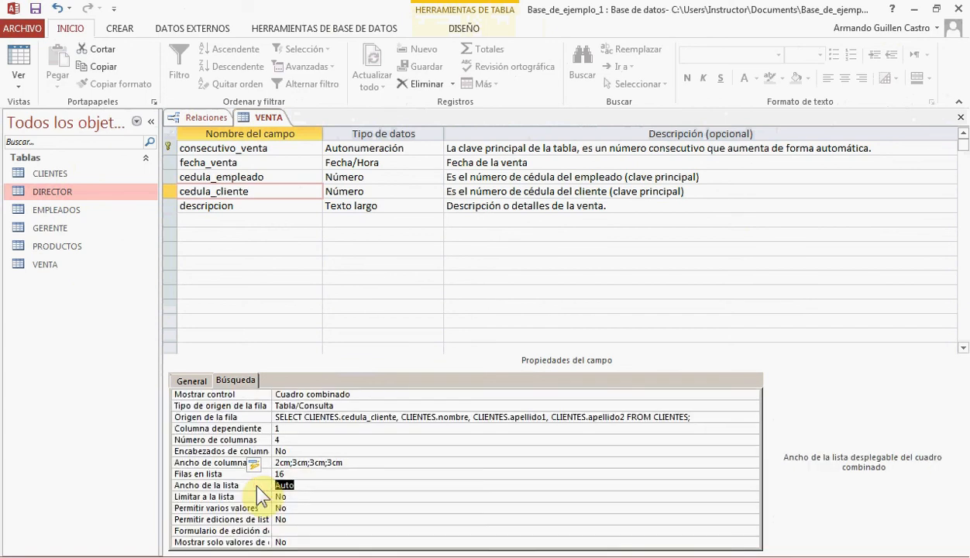
text(11)
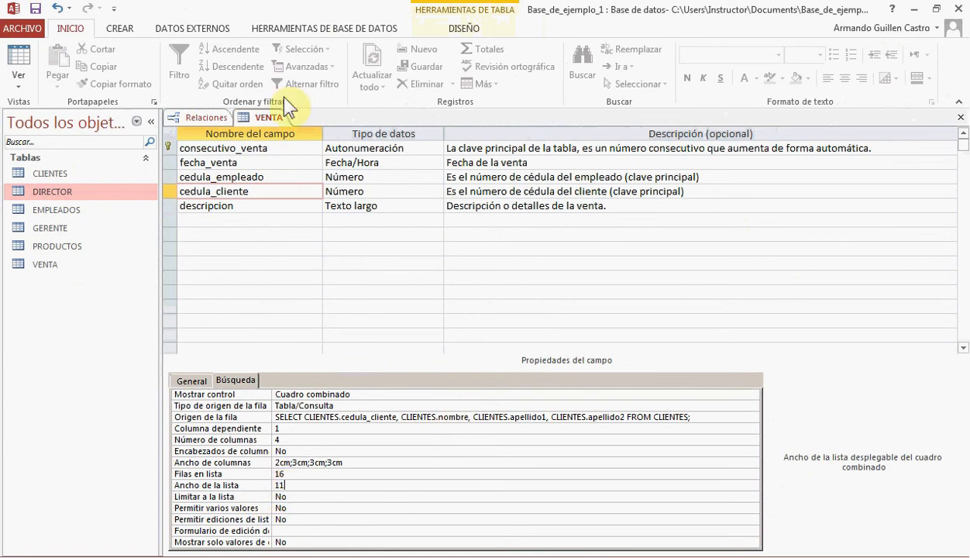
click(37, 11)
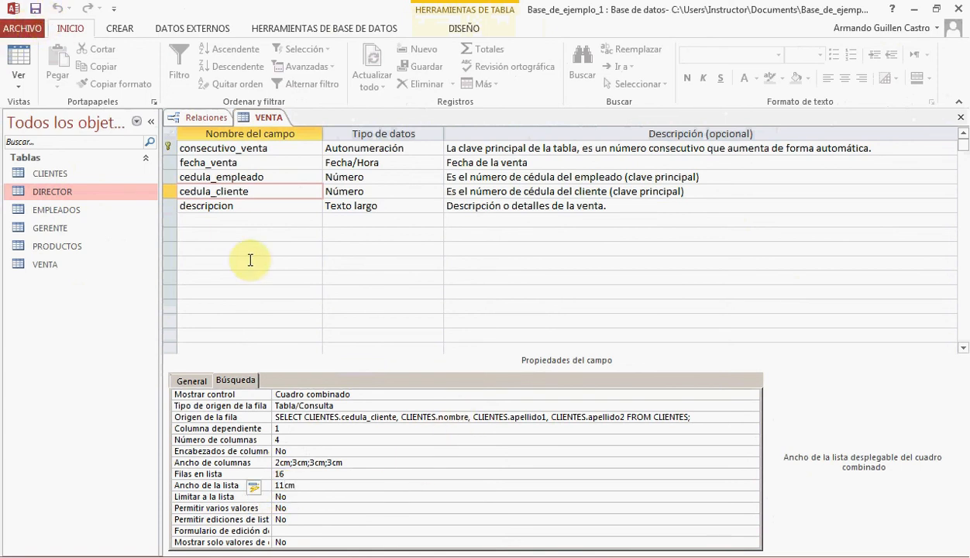
Show VENTA in datasheet view and check the Cédula empleado and Cédula cliente lists of the new record
click(19, 59)
click(456, 150)
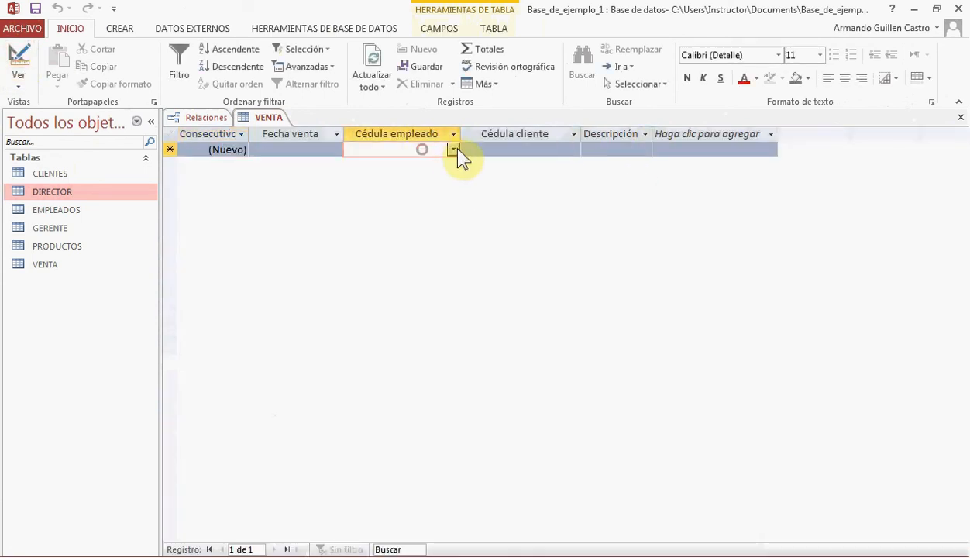
click(455, 149)
click(458, 149)
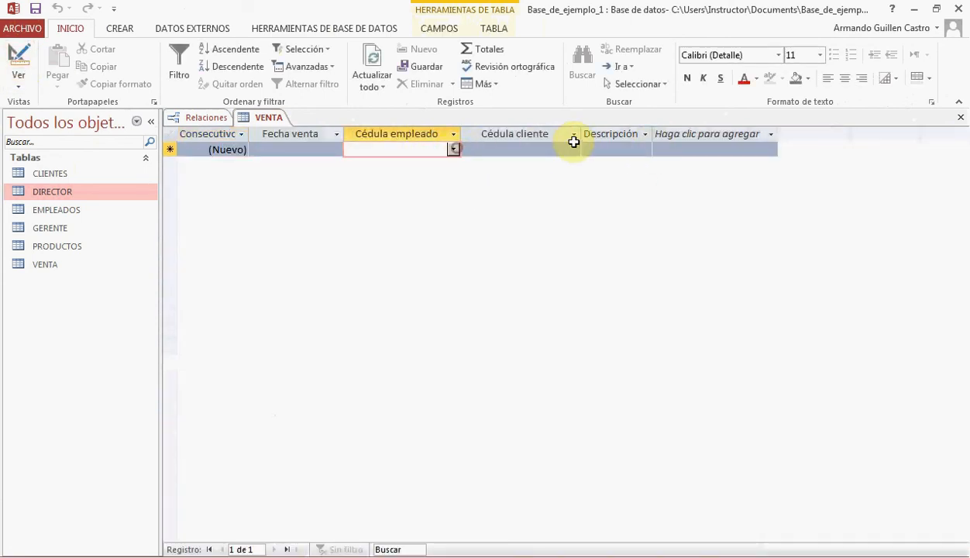
click(574, 149)
click(454, 144)
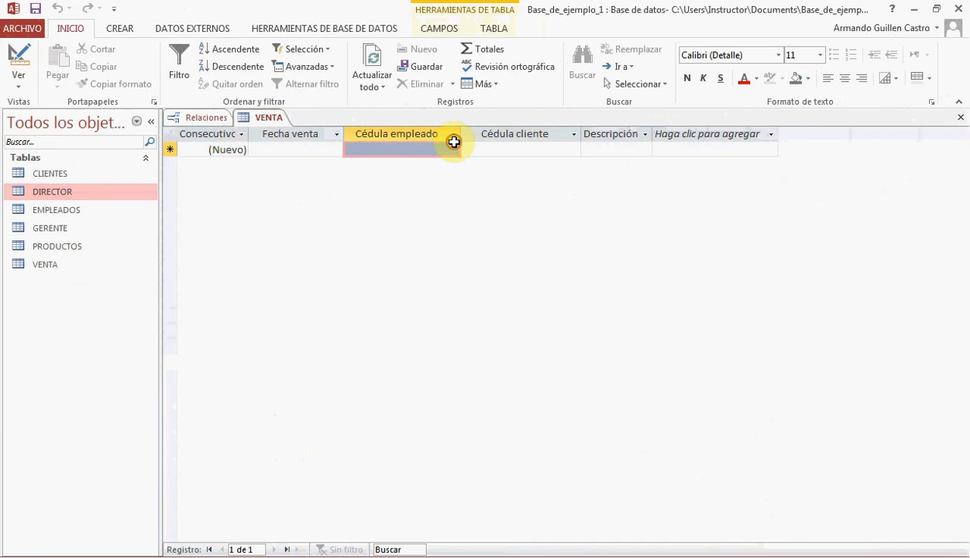
click(455, 150)
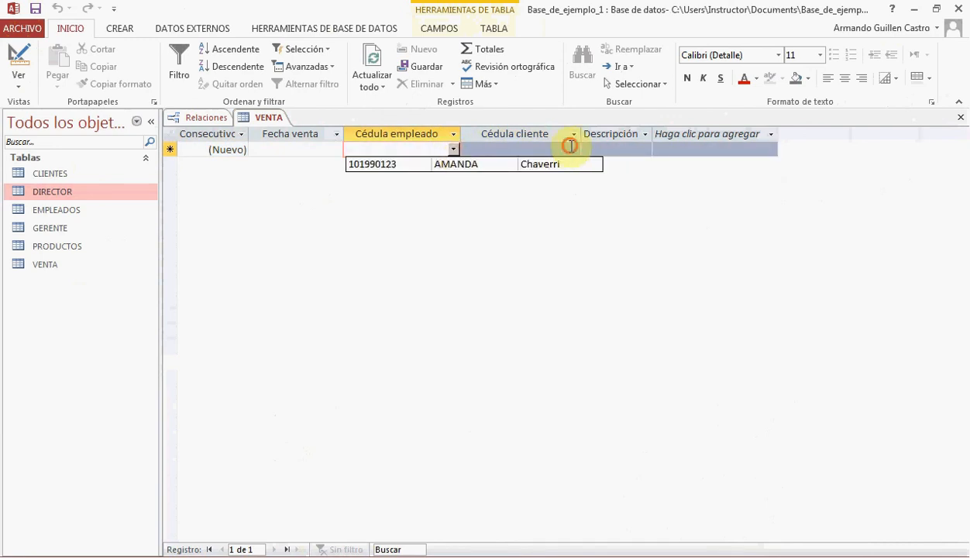
click(575, 149)
click(575, 149)
click(447, 145)
click(450, 149)
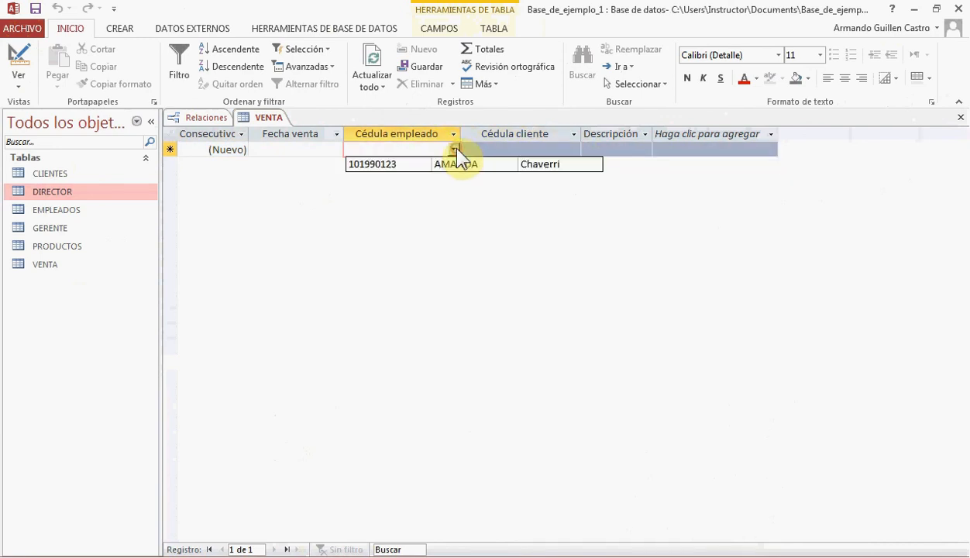
Open the CLIENTES and EMPLEADOS tables to view their stored records, and close both again
double_click(49, 173)
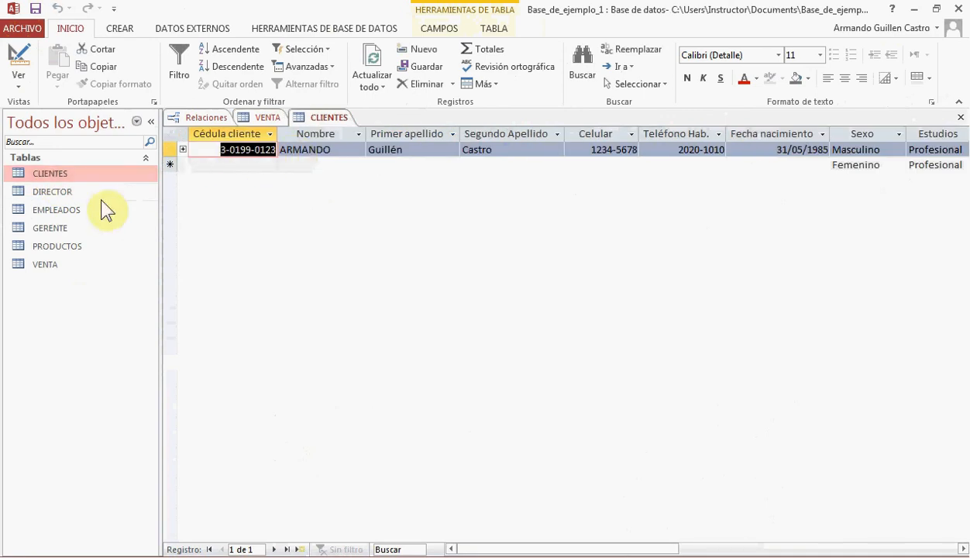
double_click(60, 206)
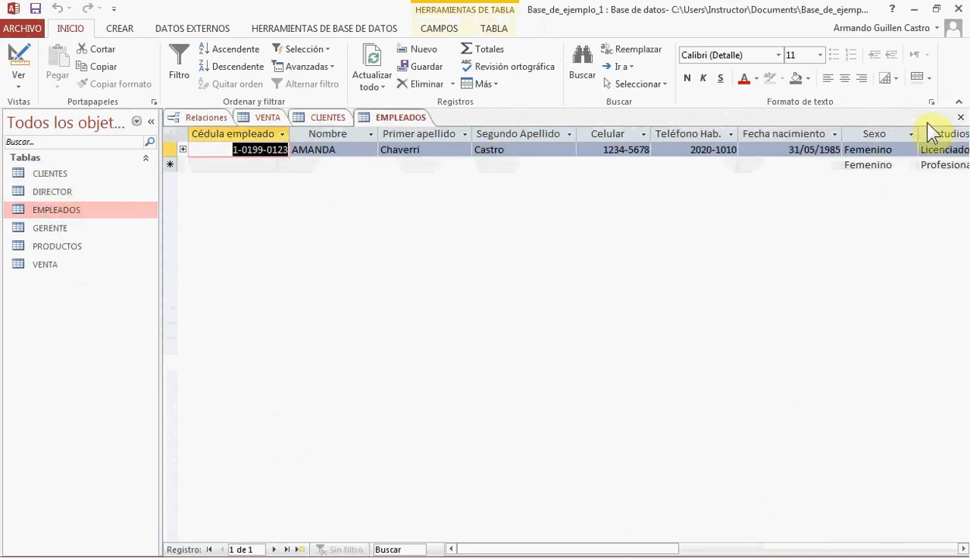
click(961, 117)
click(961, 117)
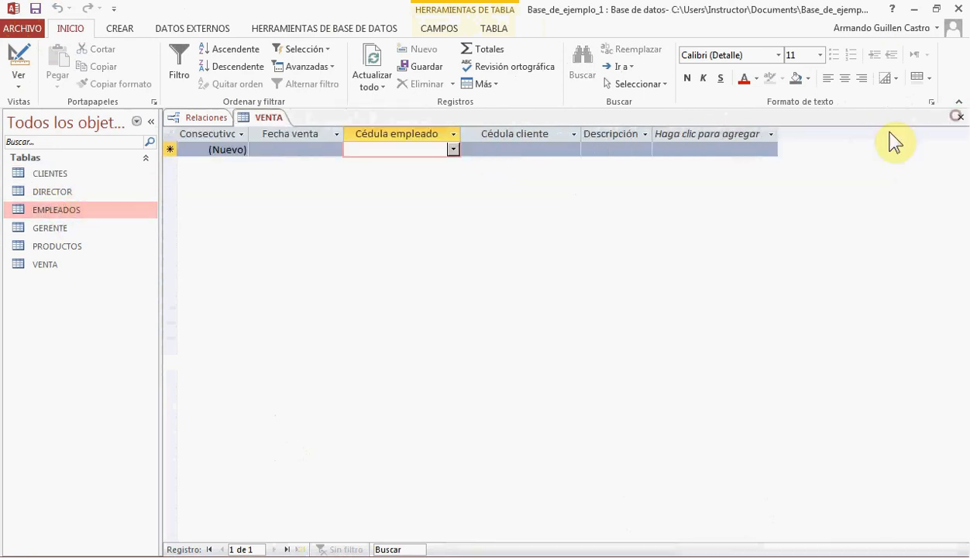
Compare the columns offered by the Cédula empleado and Cédula cliente lists in VENTA's new record
click(453, 149)
click(572, 150)
click(575, 149)
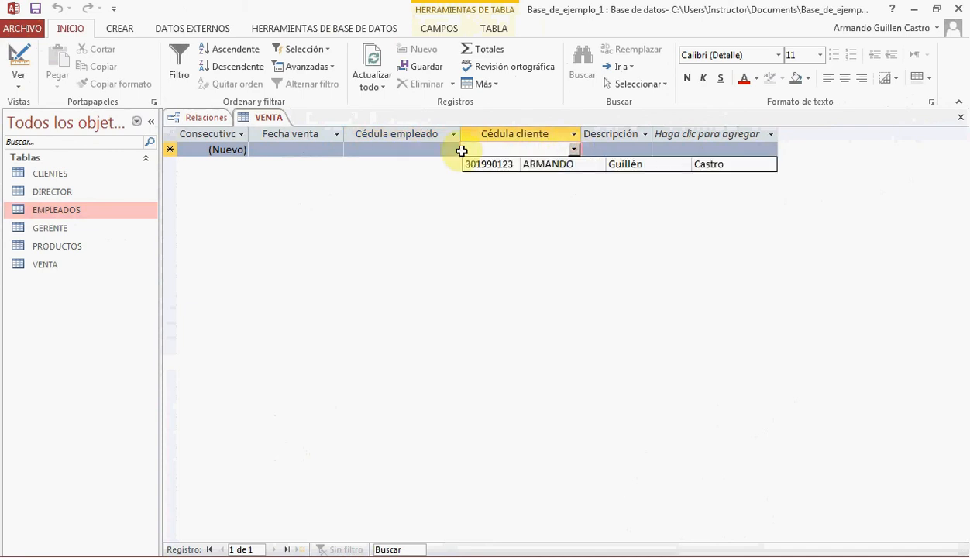
click(453, 149)
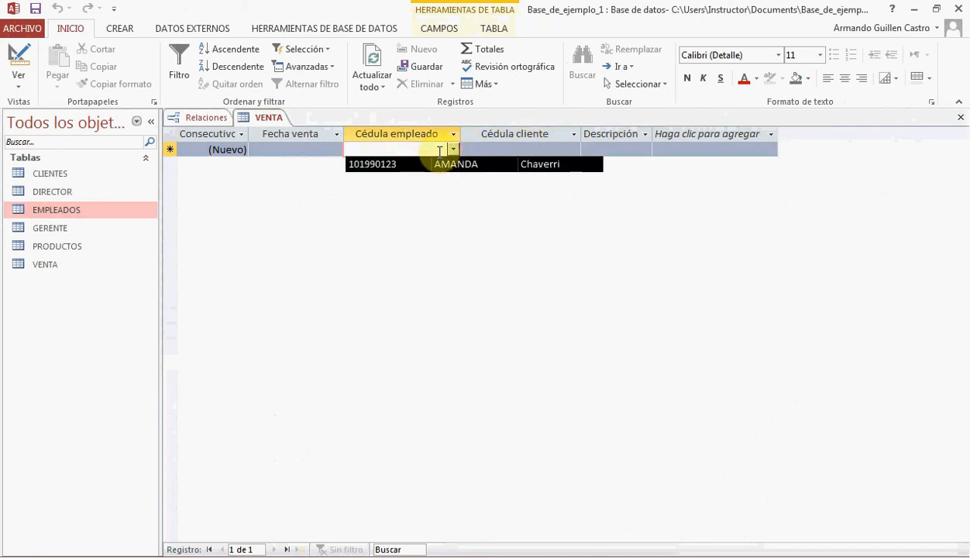
click(575, 149)
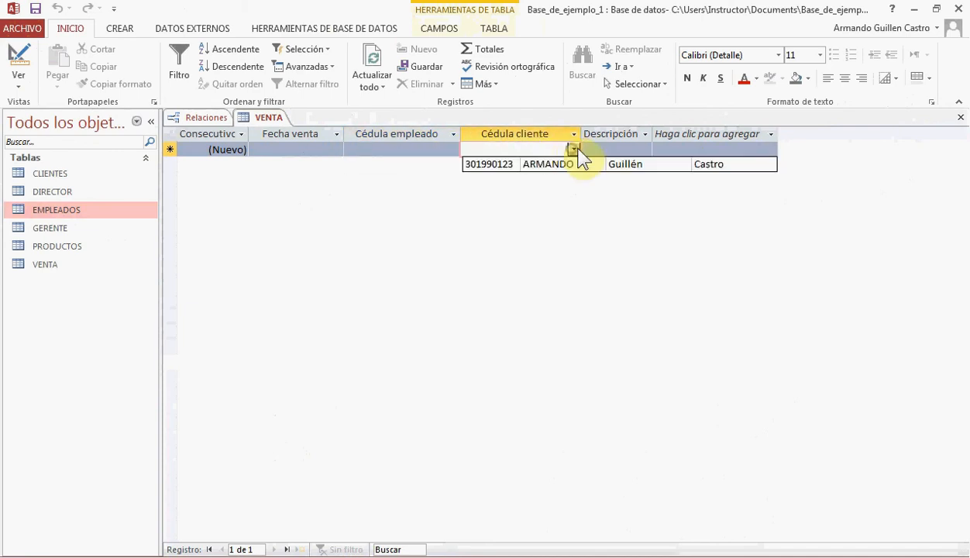
click(456, 149)
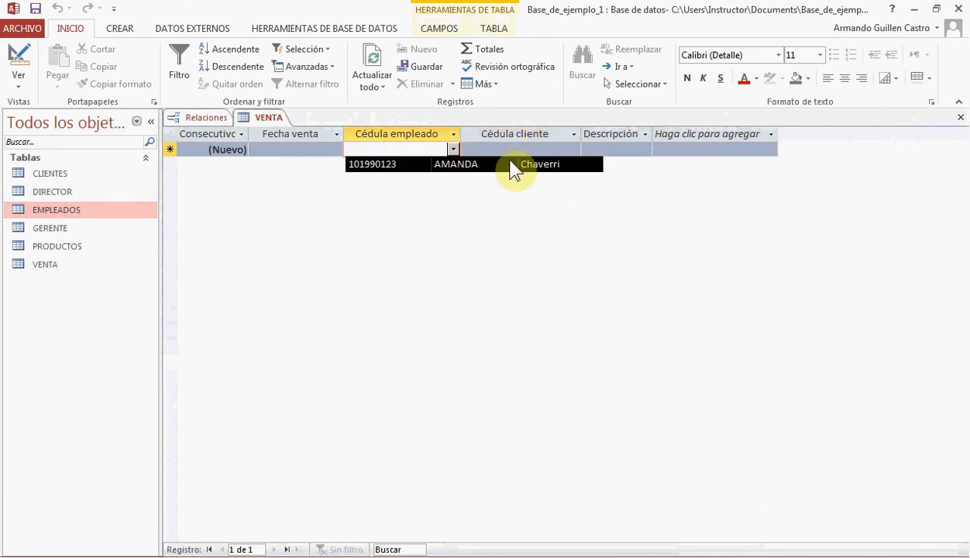
click(573, 149)
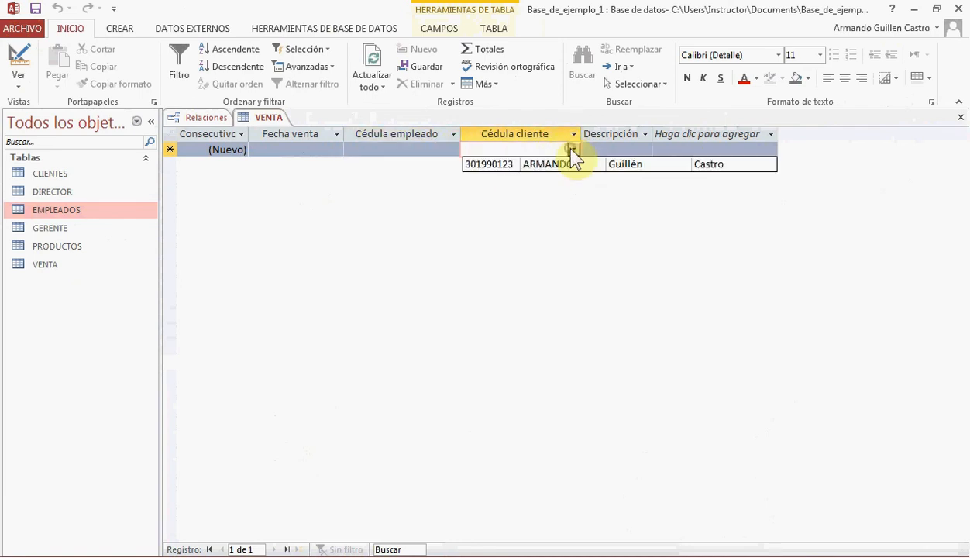
Set the input mask of the fecha_venta field to Fecha corta in design view and save VENTA on returning to the datasheet
click(255, 150)
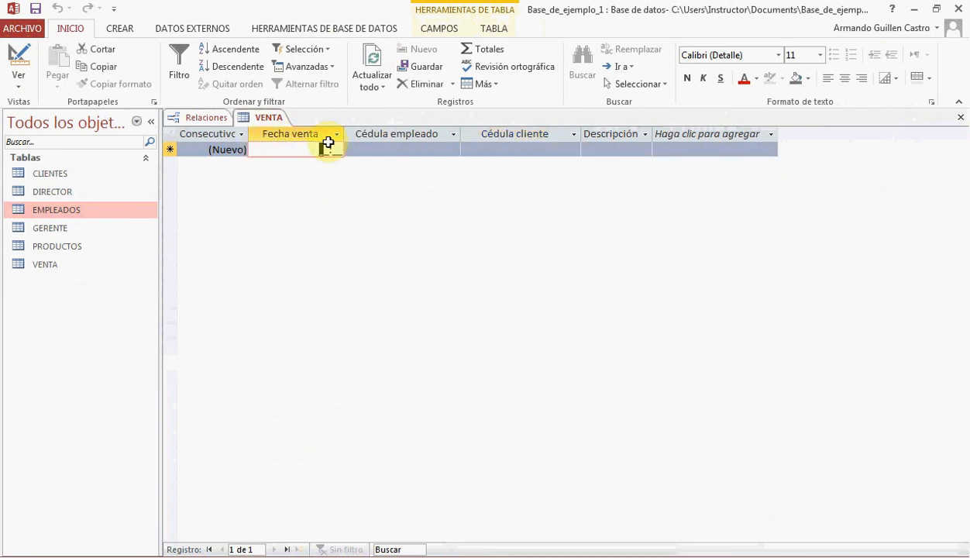
click(24, 62)
click(223, 162)
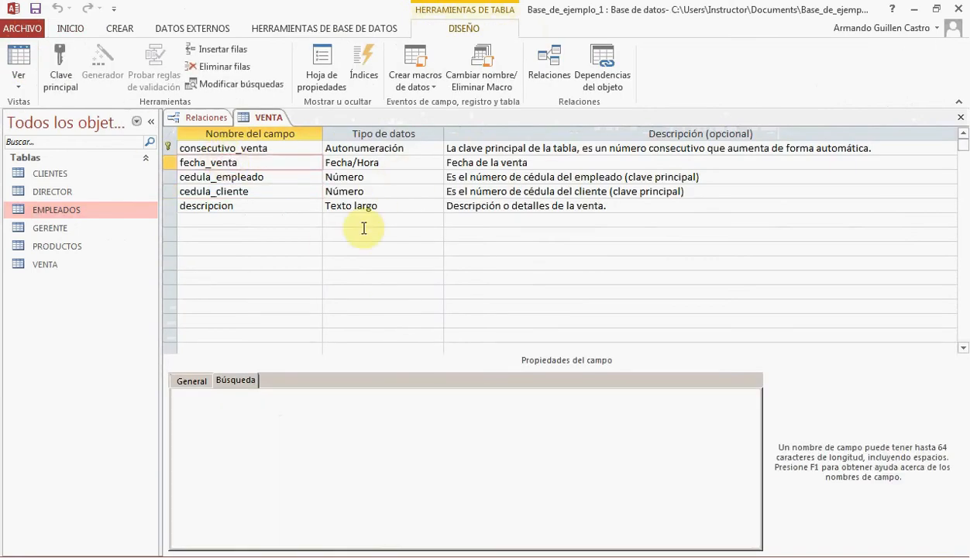
click(203, 380)
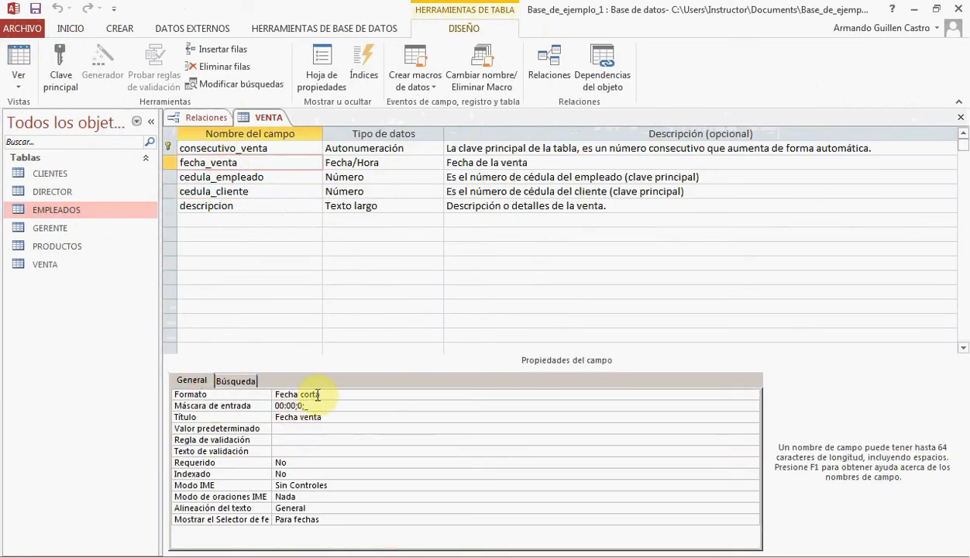
click(308, 406)
click(752, 405)
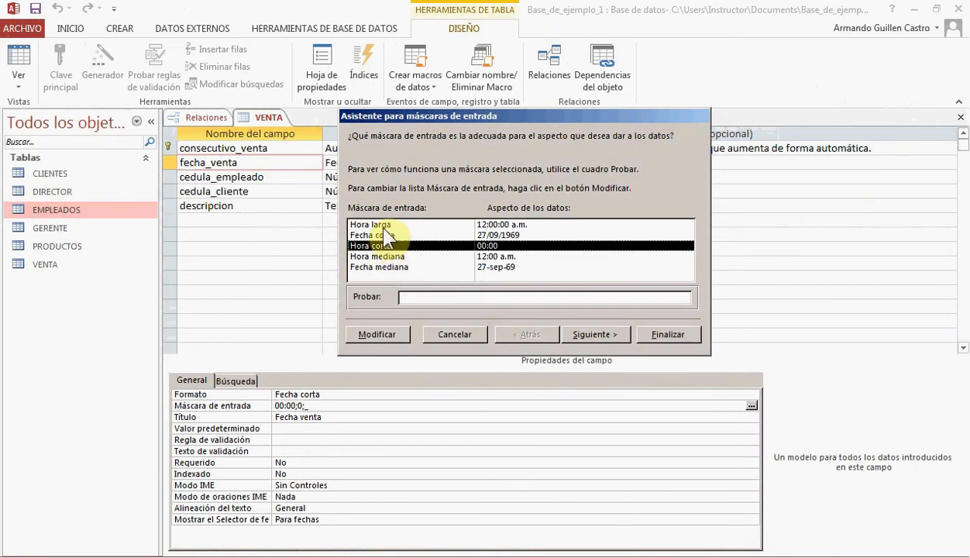
click(382, 236)
click(575, 331)
click(669, 334)
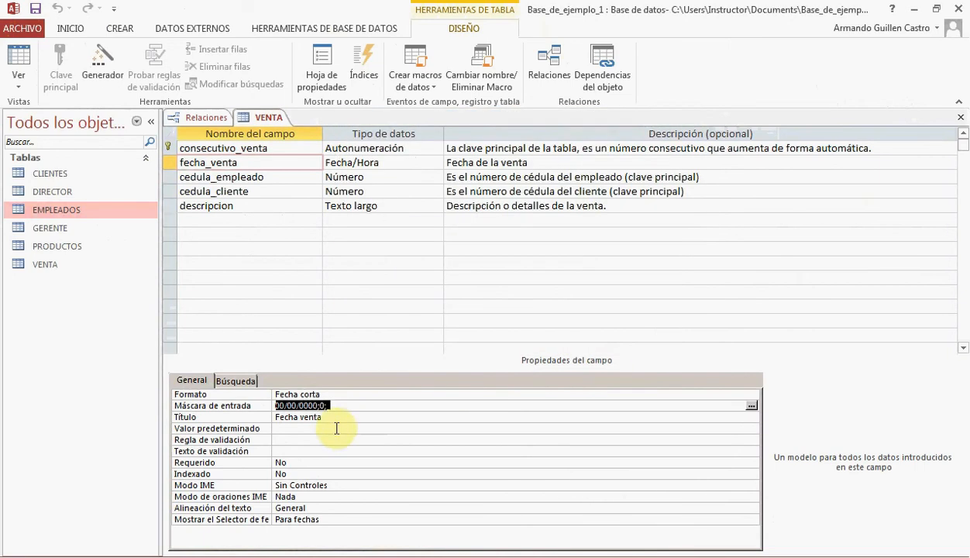
click(27, 58)
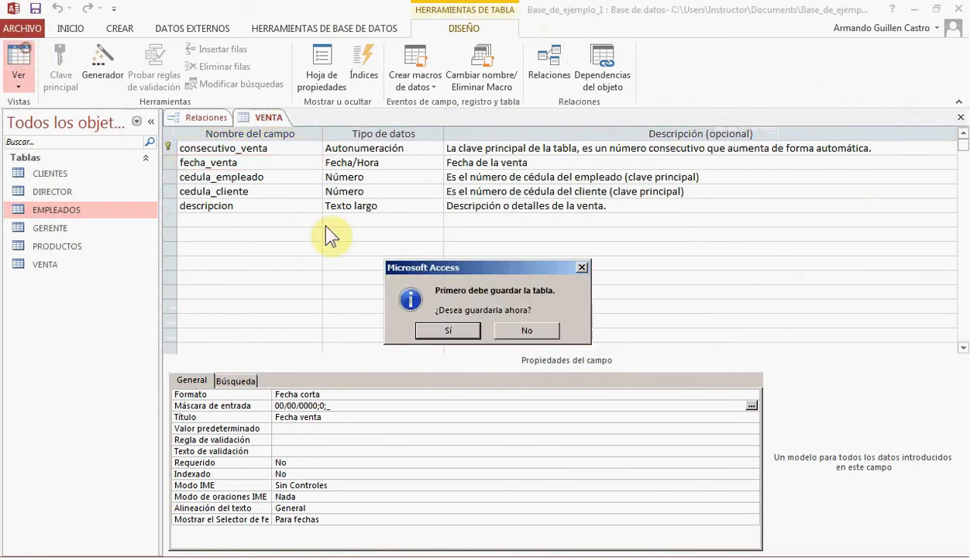
click(447, 330)
Enter 23/10/2015 as the Fecha venta of the first VENTA record
click(295, 150)
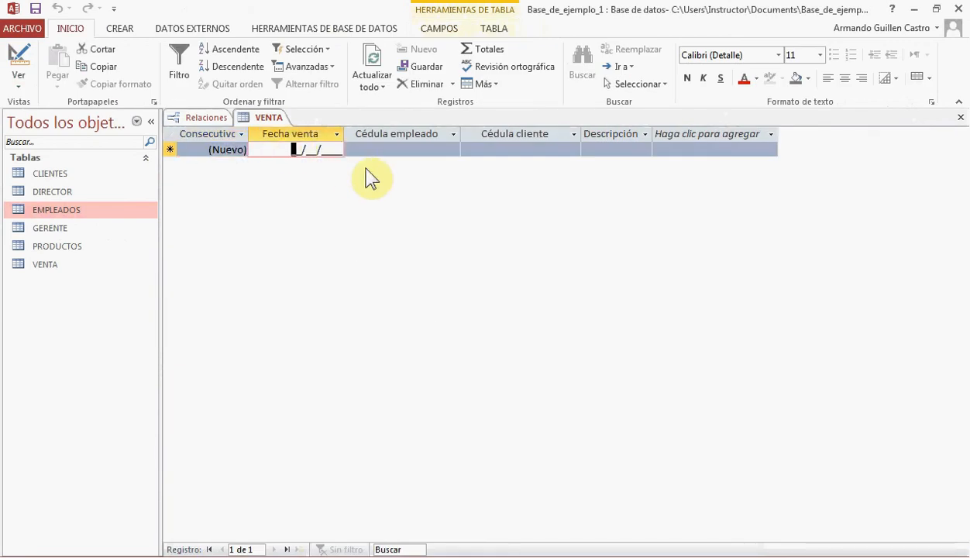
text(23/10/)
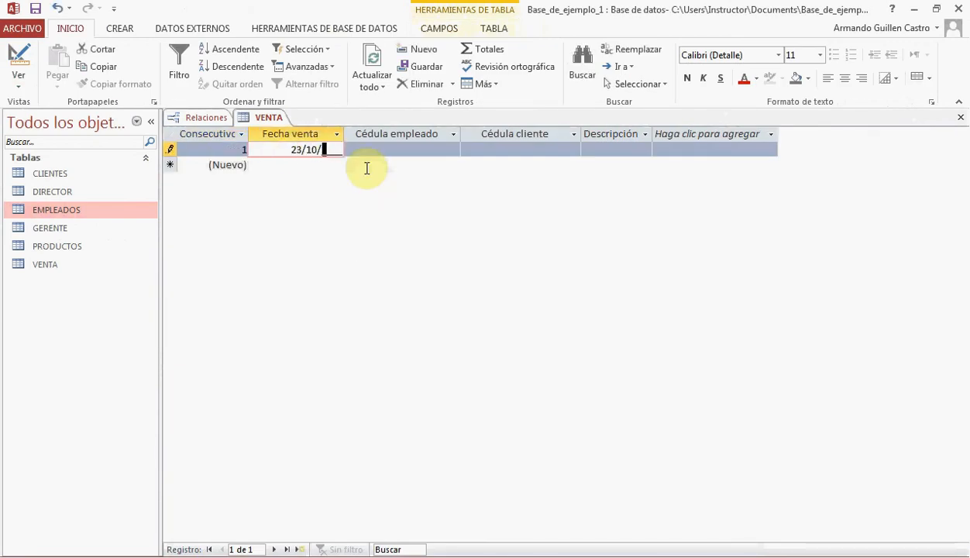
text(2015)
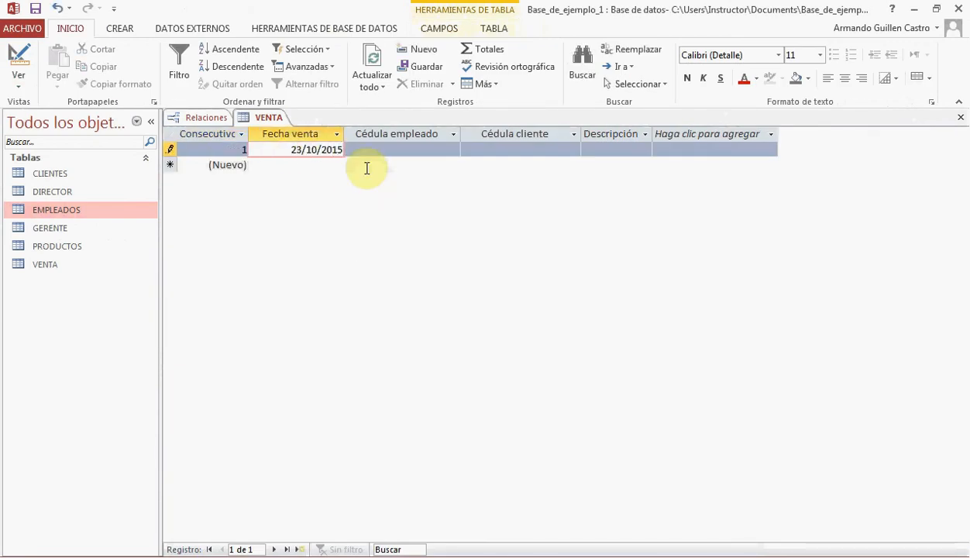
key(Tab)
Complete the record with the employee and client ID numbers from their lists and the description Clavos galvanizados
click(453, 148)
click(443, 162)
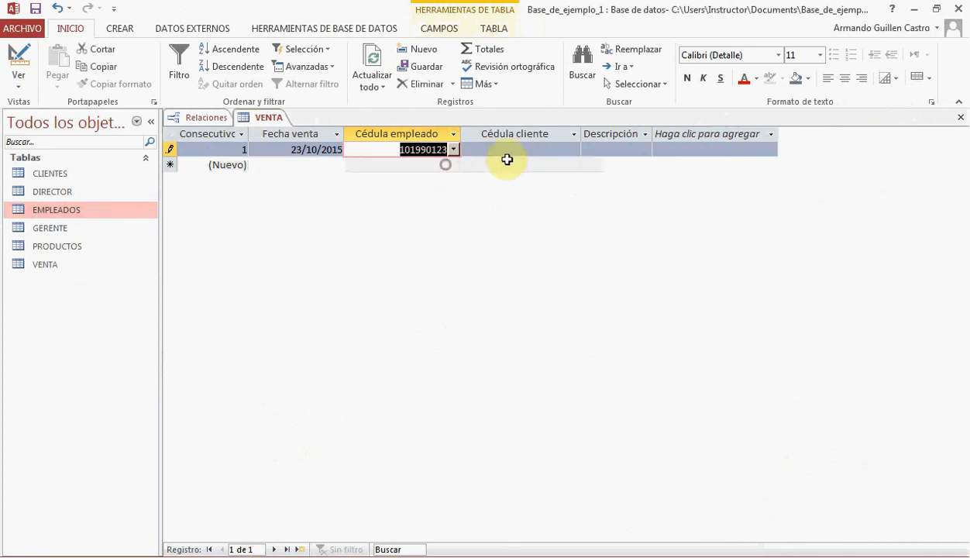
click(575, 149)
click(574, 161)
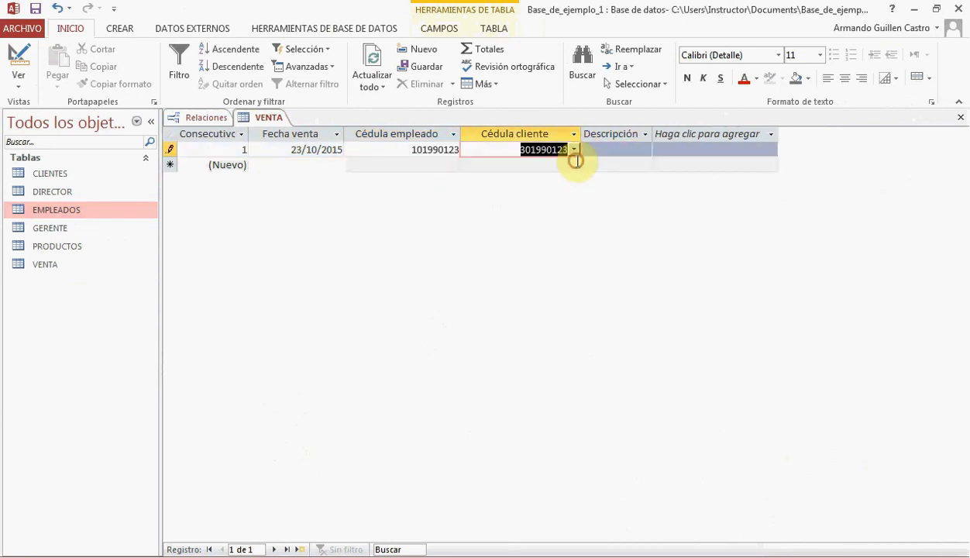
key(Tab)
click(604, 150)
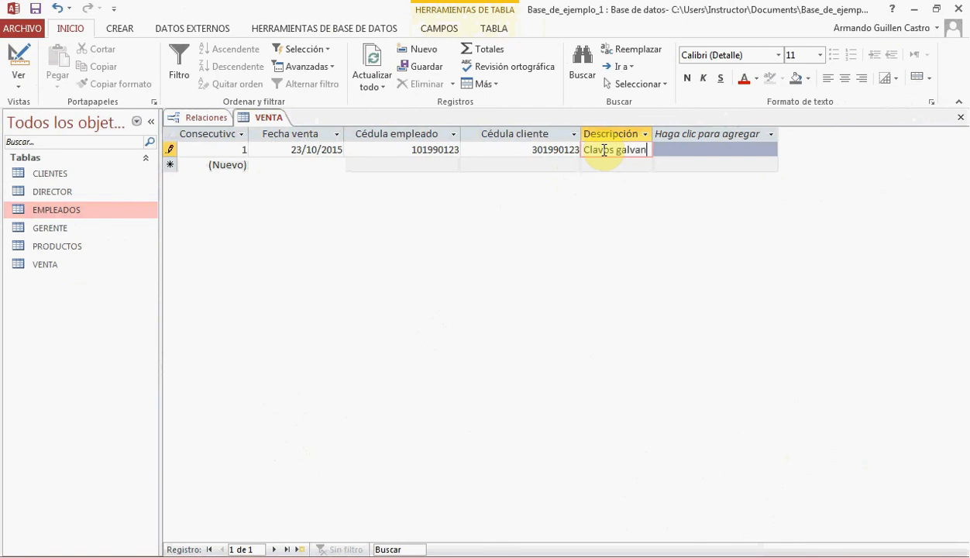
key(Tab)
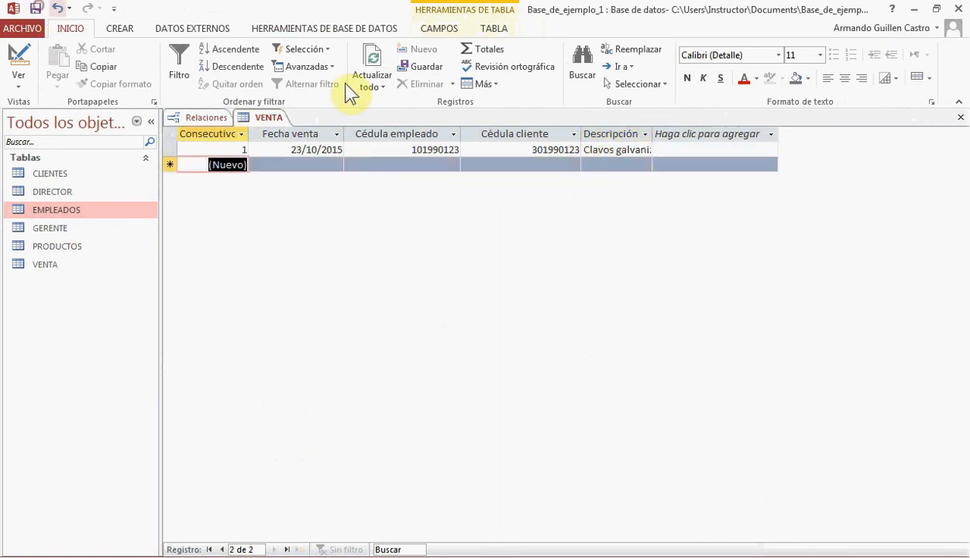
Widen the Descripción column to fit its text and close VENTA, saving the layout change
click(675, 126)
drag(654, 134, 740, 134)
click(750, 135)
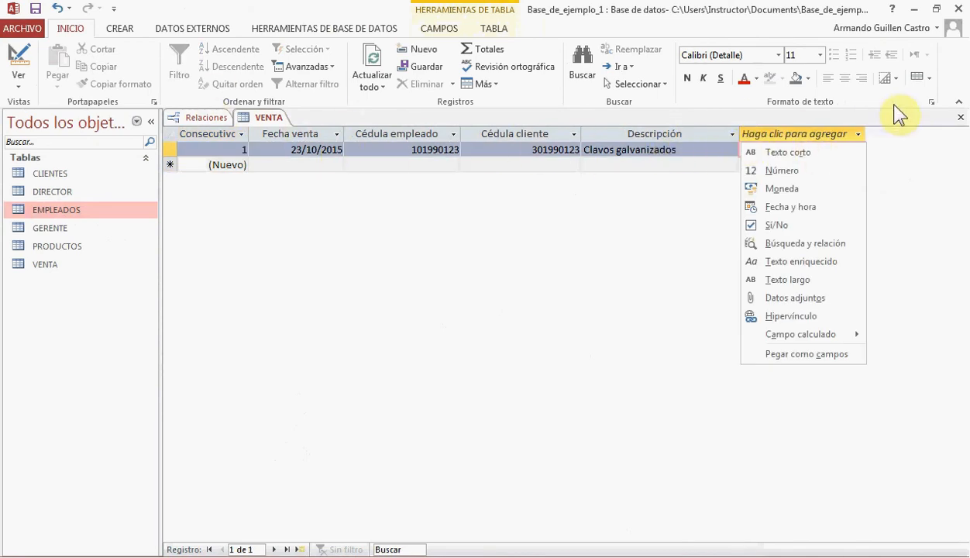
click(962, 118)
click(433, 327)
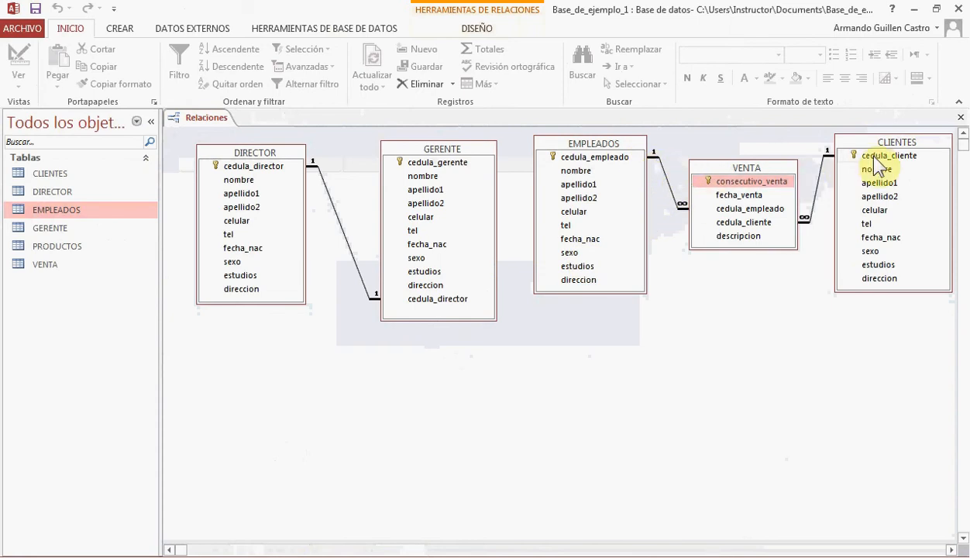
Shift the EMPLEADOS table slightly down and the GERENTE table slightly toward DIRECTOR in the relationships diagram
drag(578, 140, 578, 152)
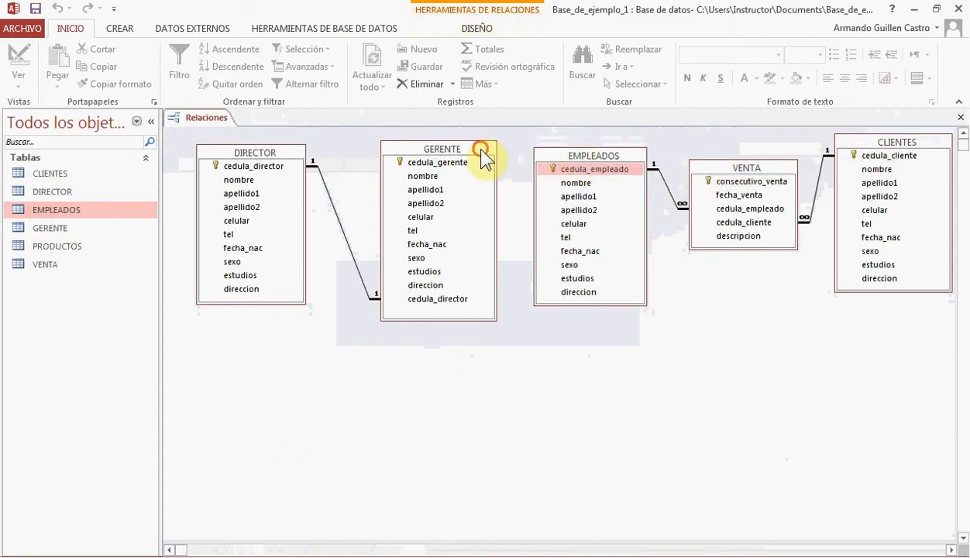
drag(485, 149, 470, 150)
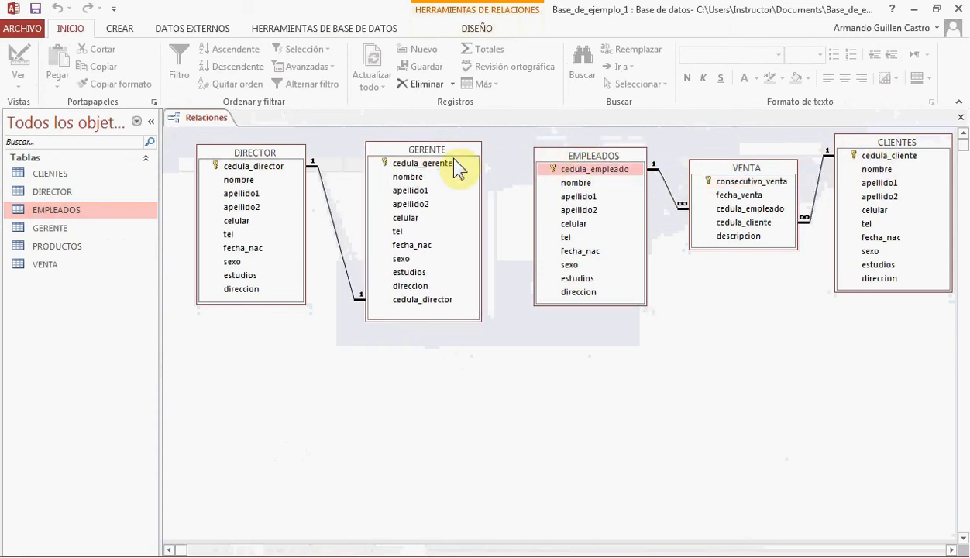
click(403, 165)
click(565, 156)
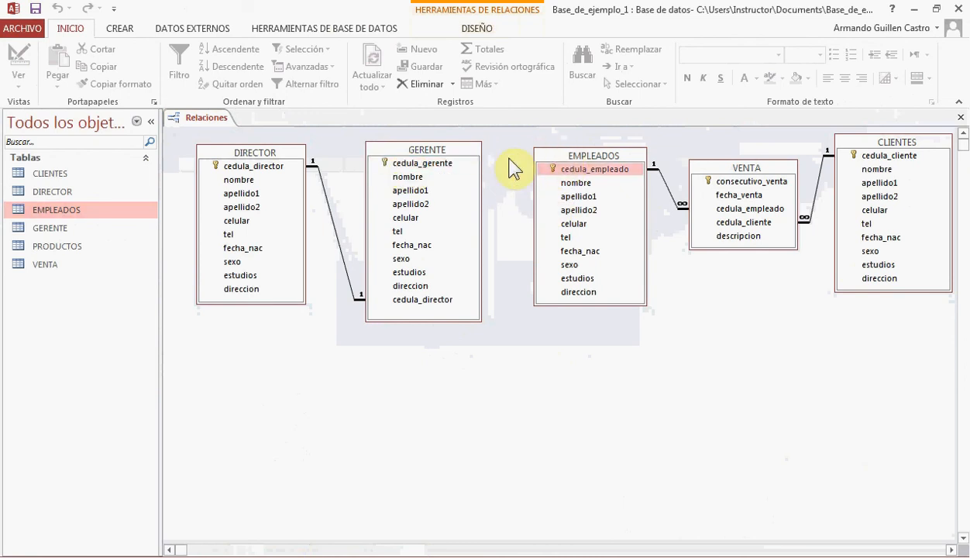
click(445, 163)
click(570, 169)
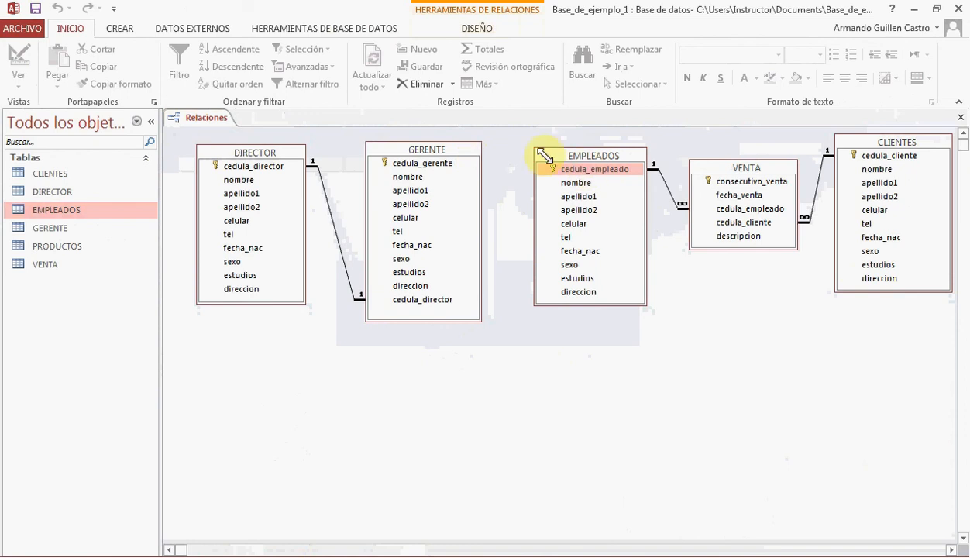
click(428, 162)
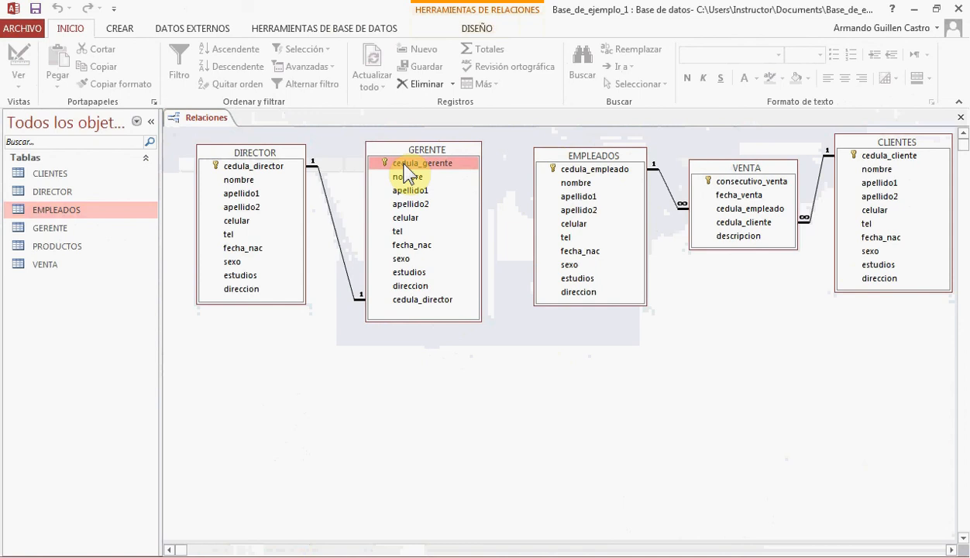
click(571, 166)
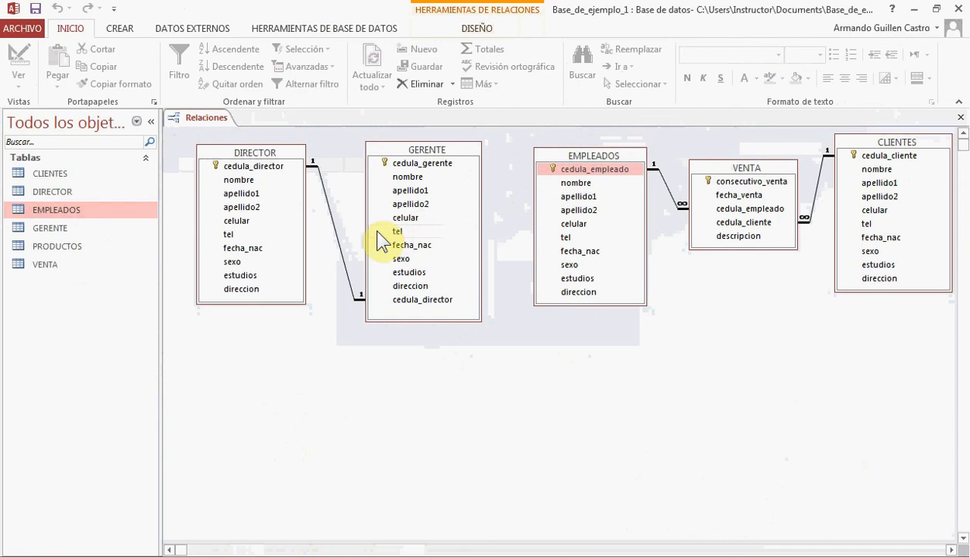
click(336, 234)
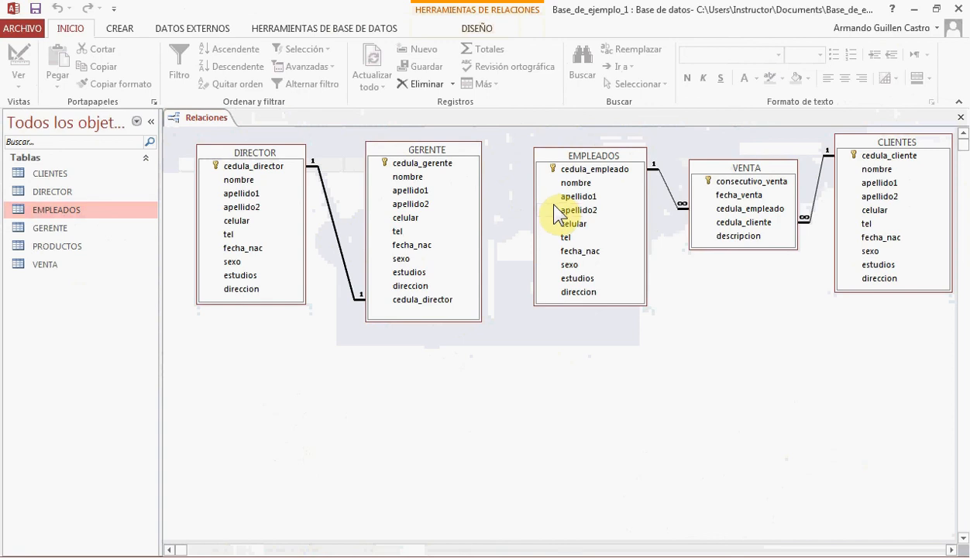
Copy the cedula_gerente field row from the design view of the GERENTE table and close that table
right_click(444, 149)
click(472, 174)
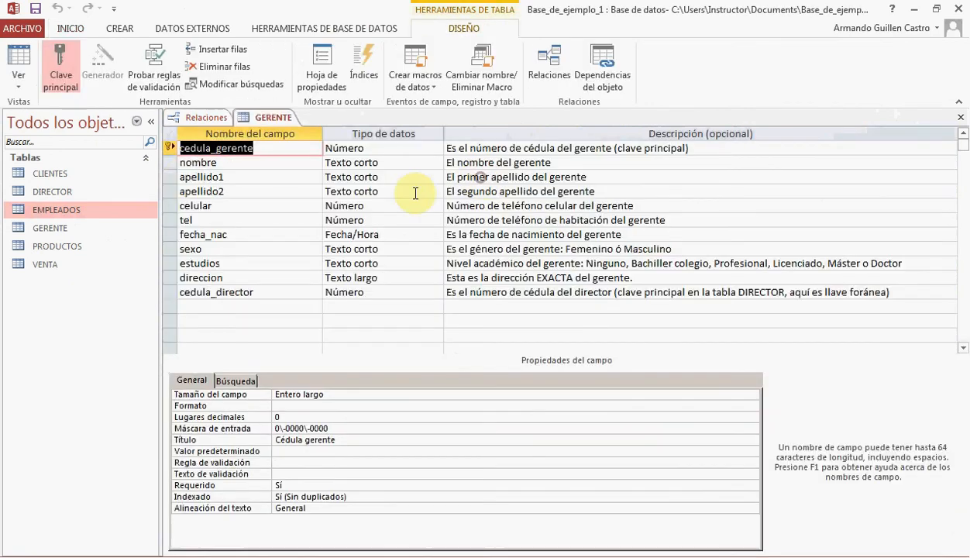
click(172, 149)
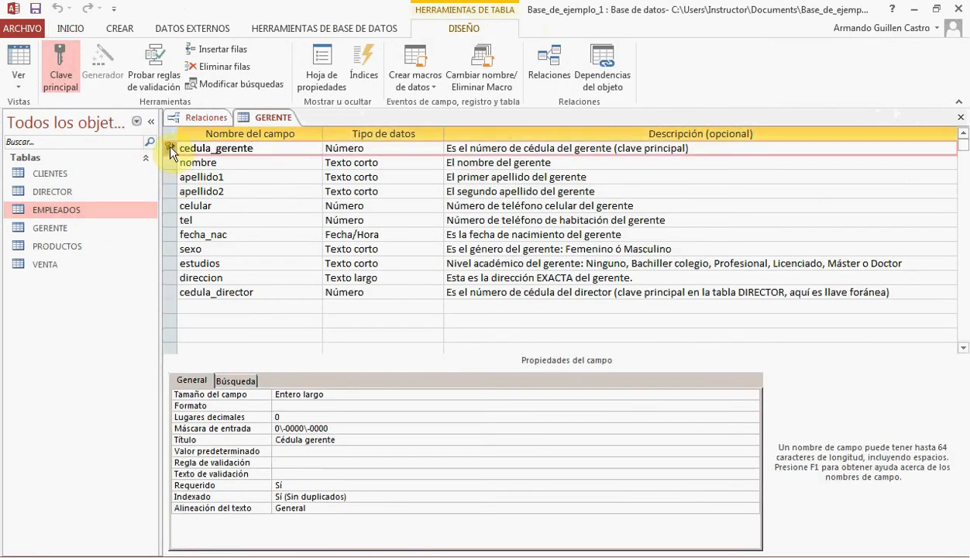
right_click(166, 144)
click(137, 191)
click(961, 117)
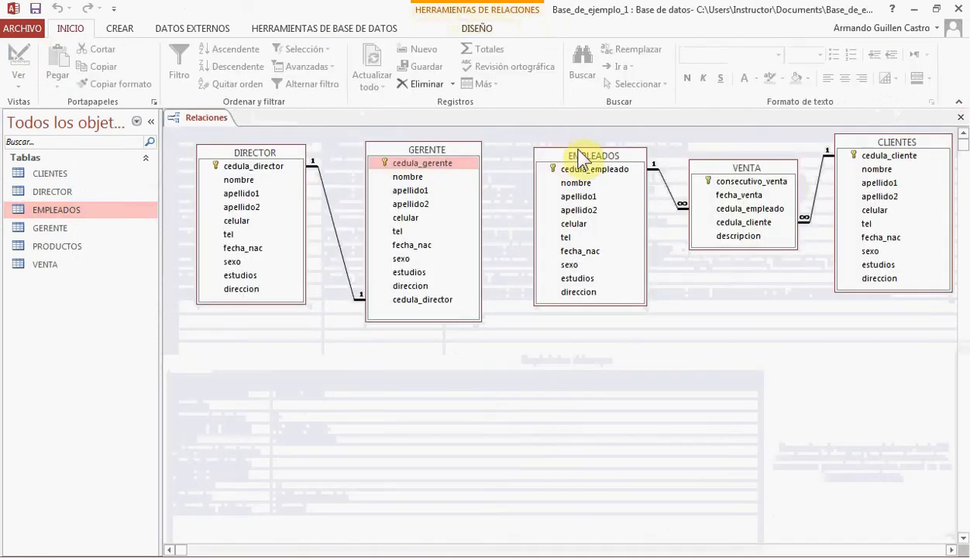
Open EMPLEADOS in design view and paste the copied cedula_gerente field into the first empty row below direccion
right_click(577, 157)
click(611, 182)
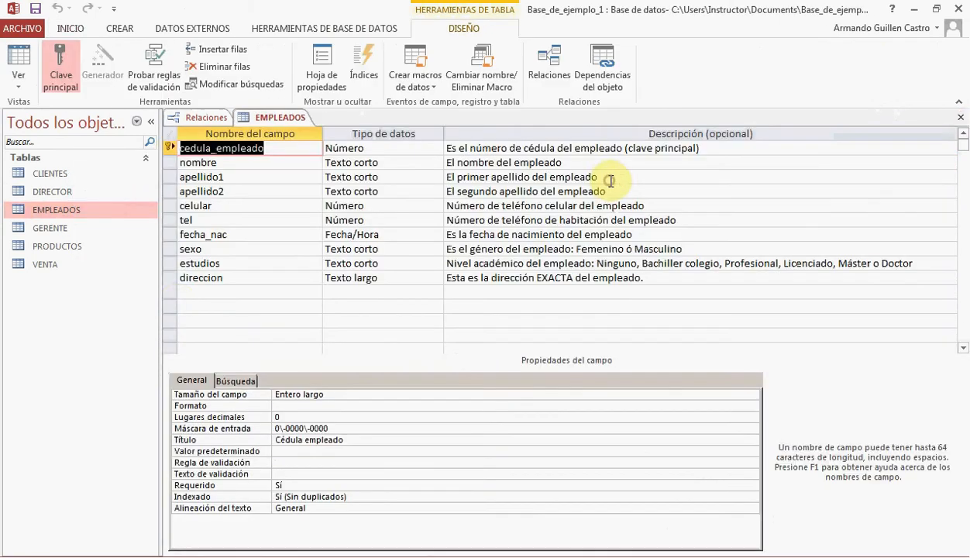
right_click(168, 292)
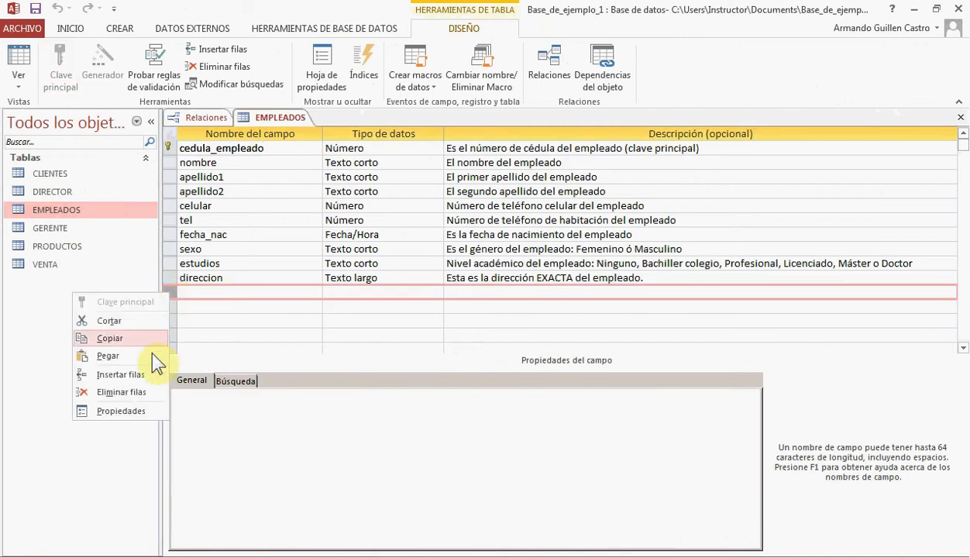
click(134, 353)
drag(180, 293, 264, 292)
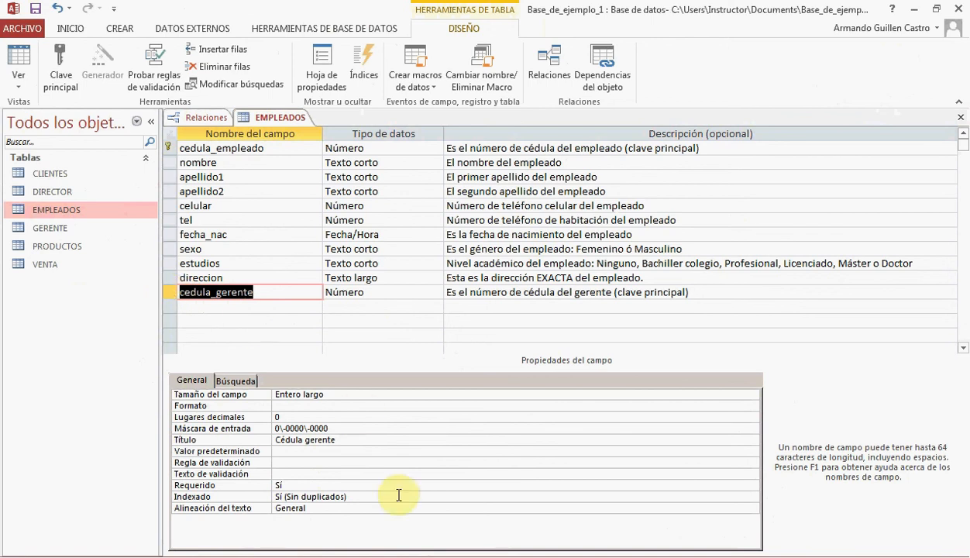
Set the Indexado property of cedula_gerente to Sí (Con duplicados), then save EMPLEADOS with the existing data checked and close it
click(353, 499)
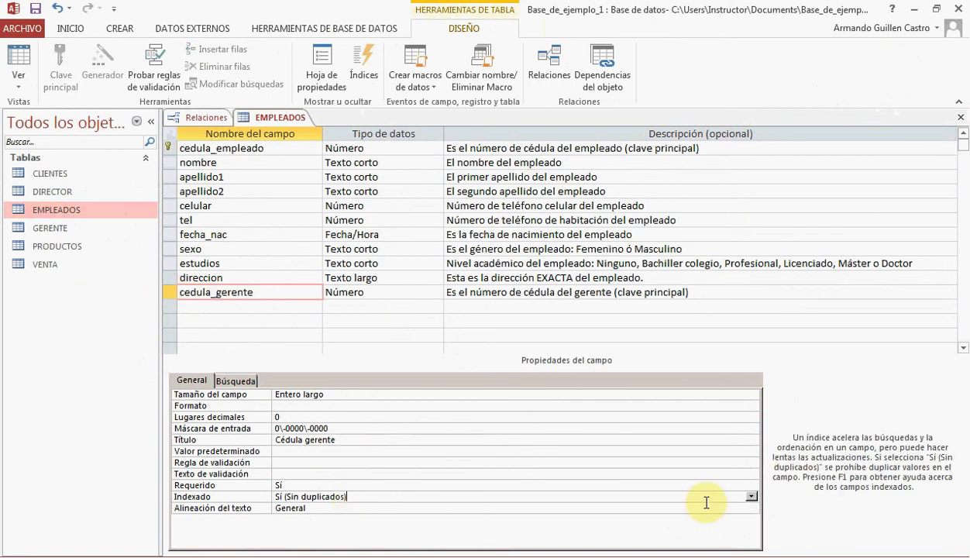
click(752, 499)
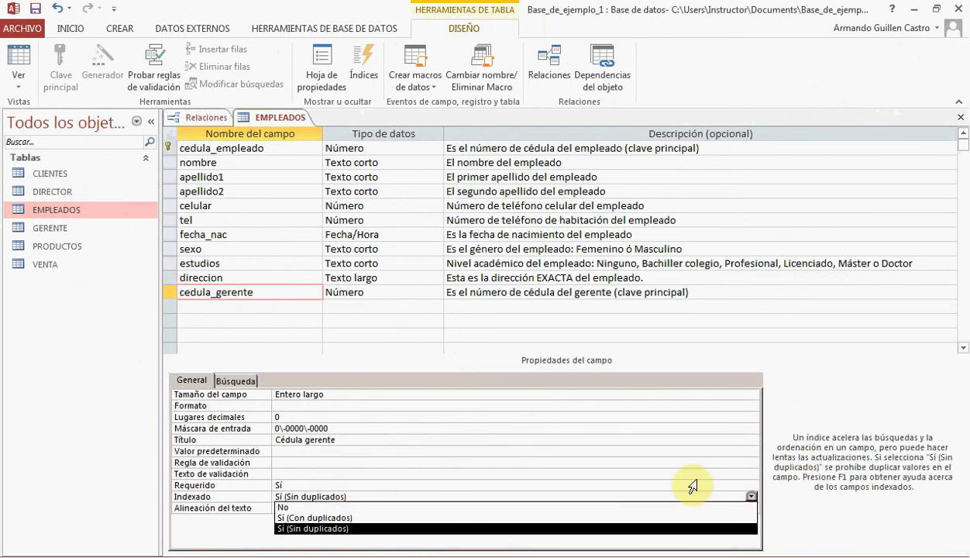
click(319, 530)
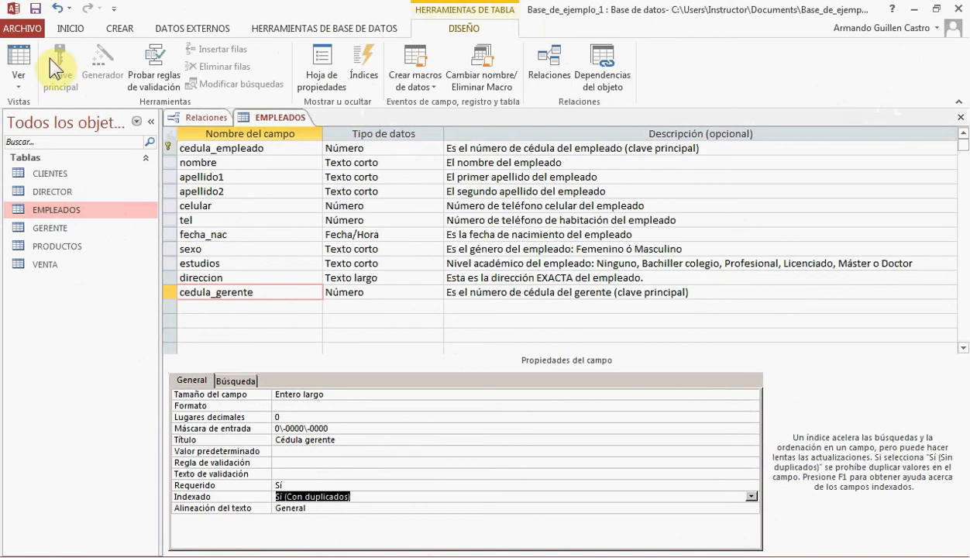
click(36, 9)
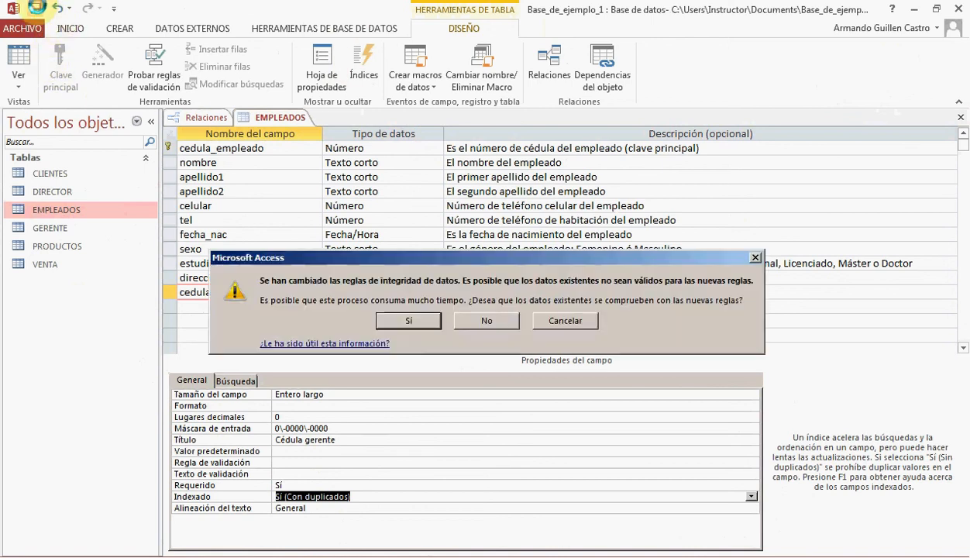
click(436, 320)
click(408, 336)
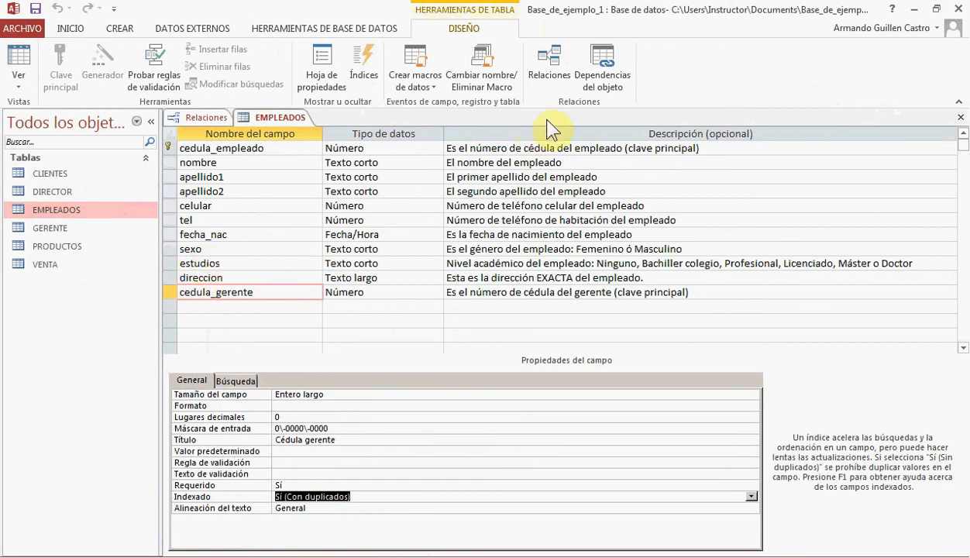
click(960, 118)
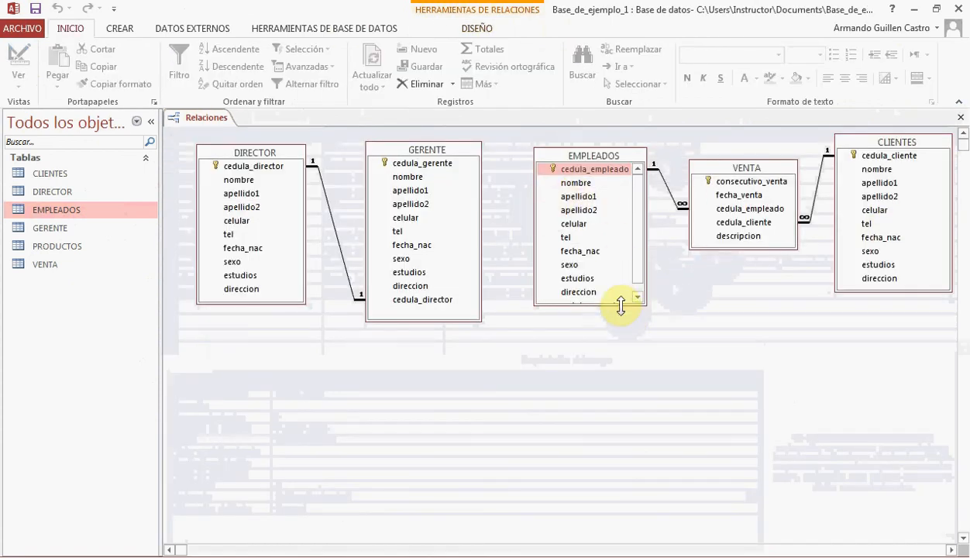
Enlarge the EMPLEADOS box and relate GERENTE to EMPLEADOS by cedula_gerente with referential integrity and cascading updates and deletes
drag(622, 303, 623, 324)
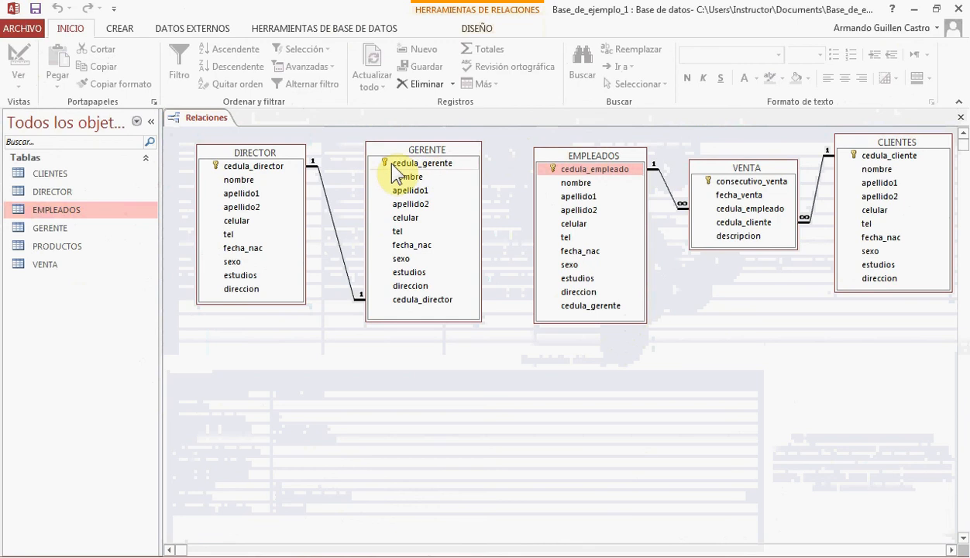
drag(392, 165, 611, 310)
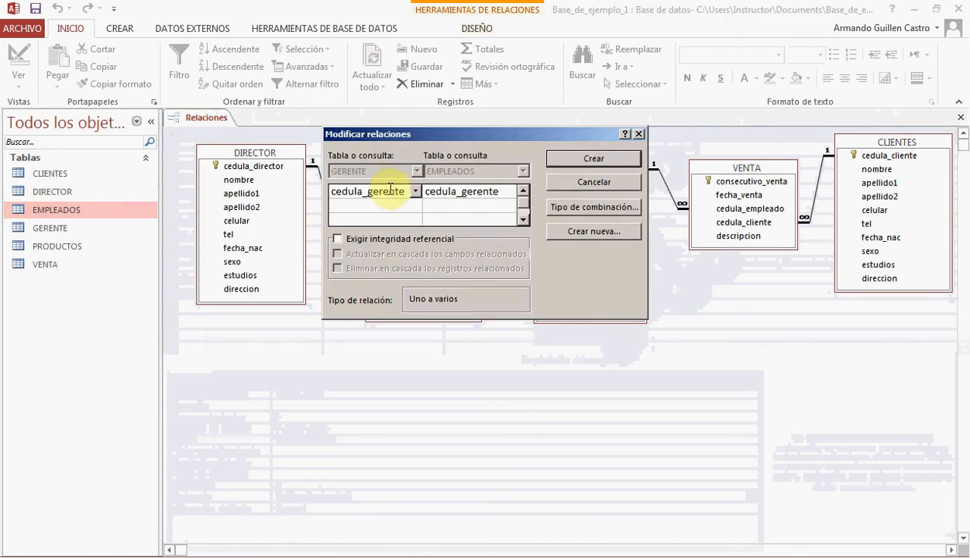
click(445, 192)
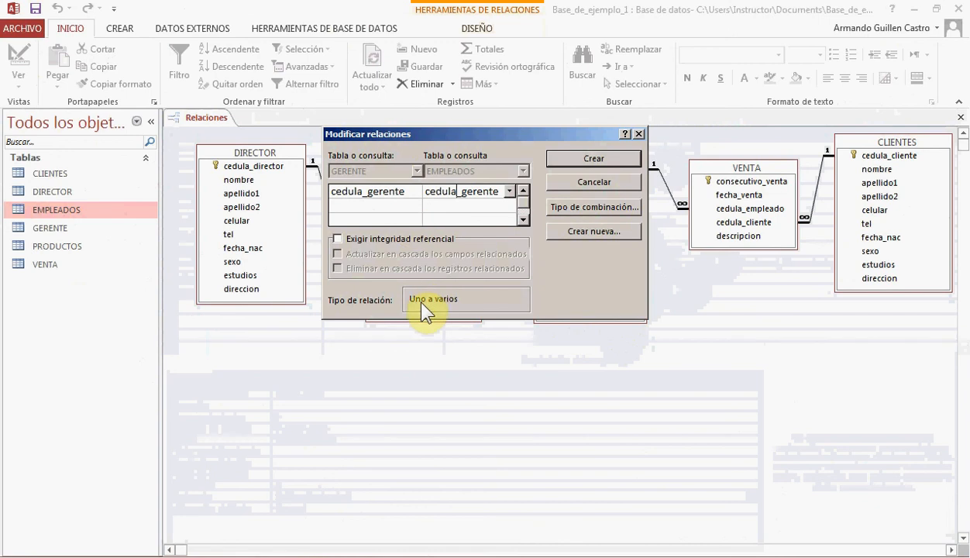
click(337, 238)
click(338, 254)
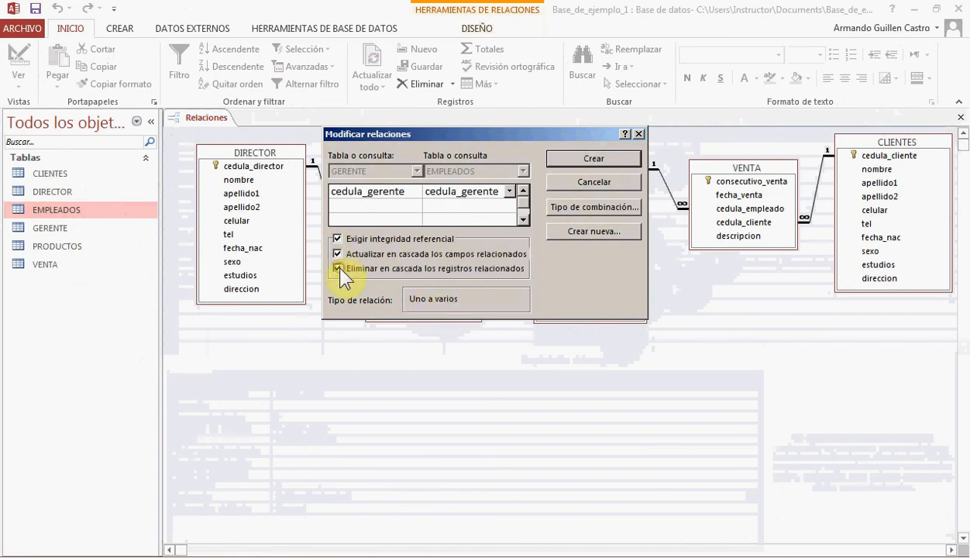
click(338, 268)
click(569, 159)
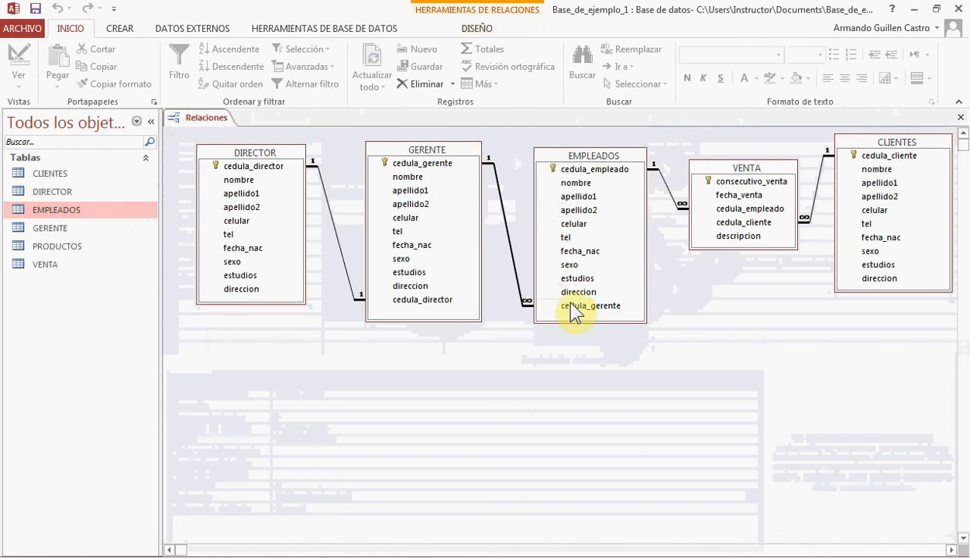
Open EMPLEADOS in design view and set the lookup display control of cedula_gerente to Cuadro combinado
click(589, 161)
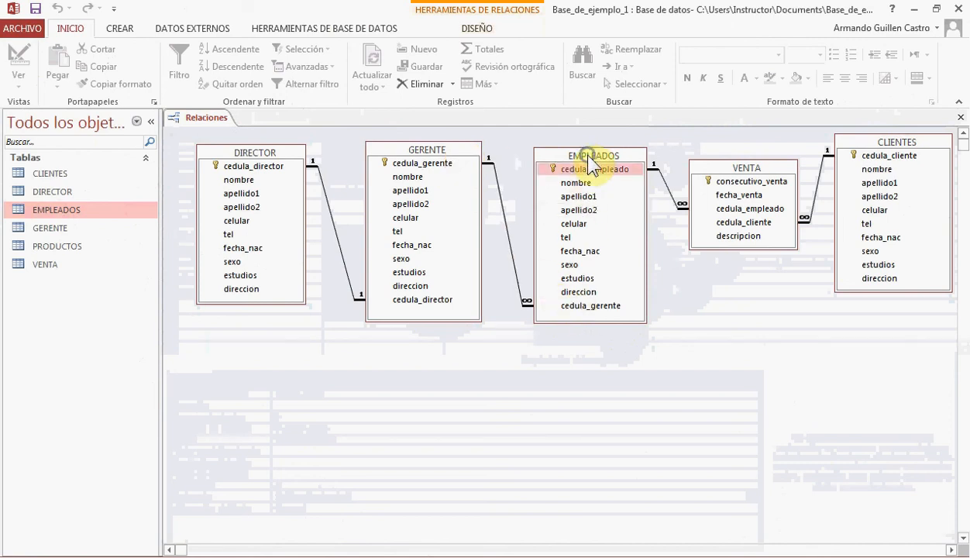
right_click(589, 156)
click(640, 185)
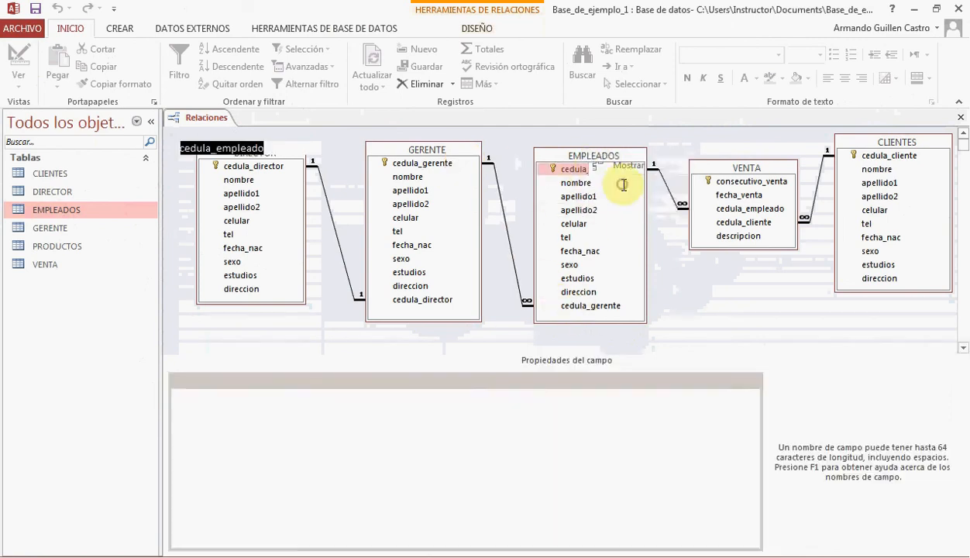
click(206, 291)
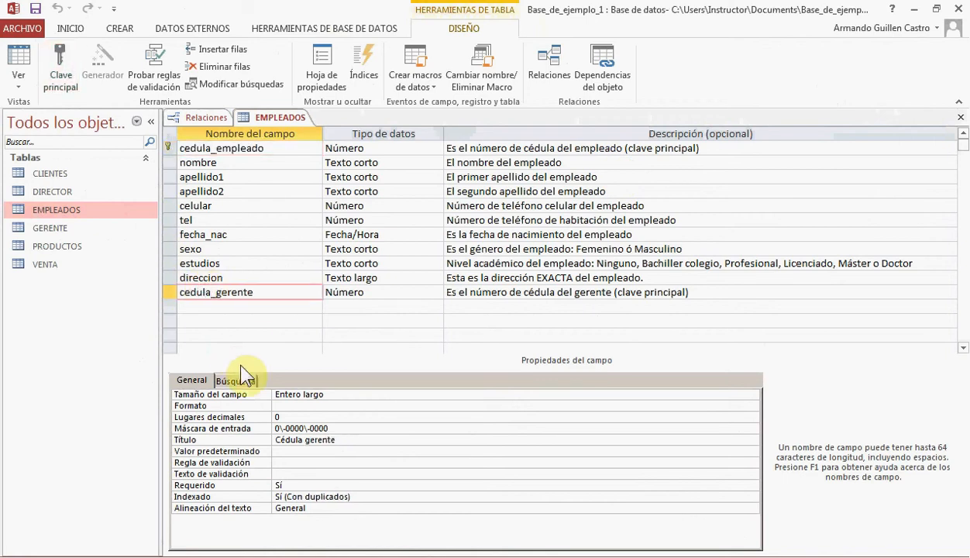
click(236, 380)
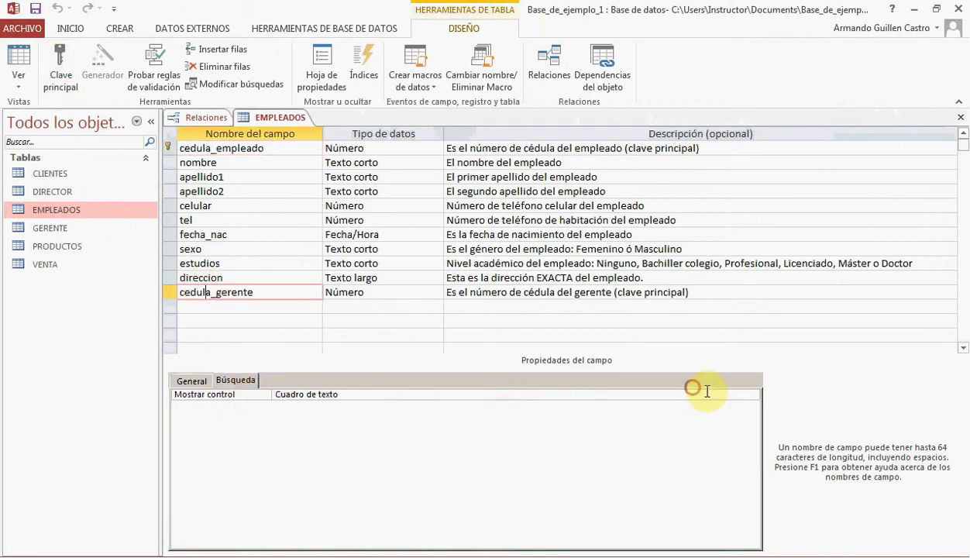
click(743, 395)
click(751, 394)
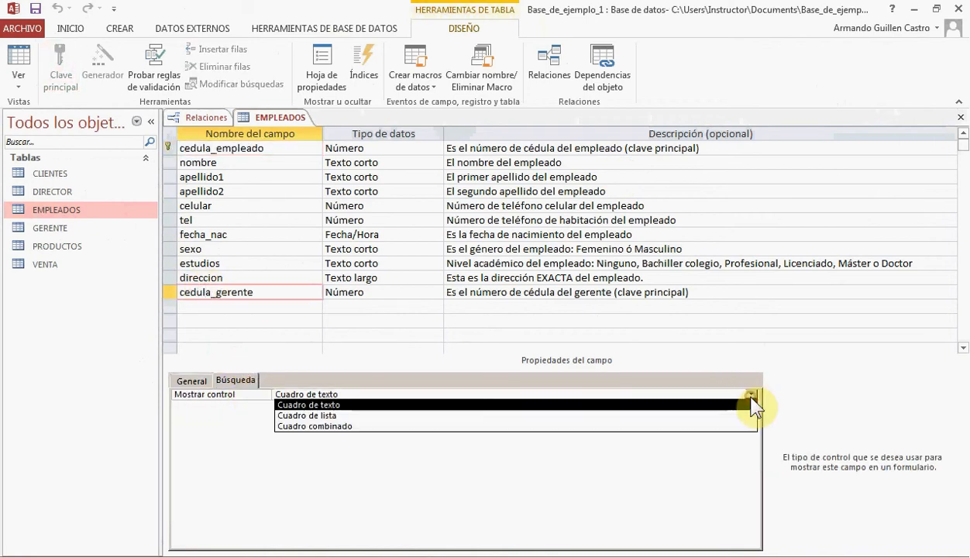
click(361, 427)
Open the query builder for the row source of cedula_gerente and add the GERENTE table to it
click(353, 417)
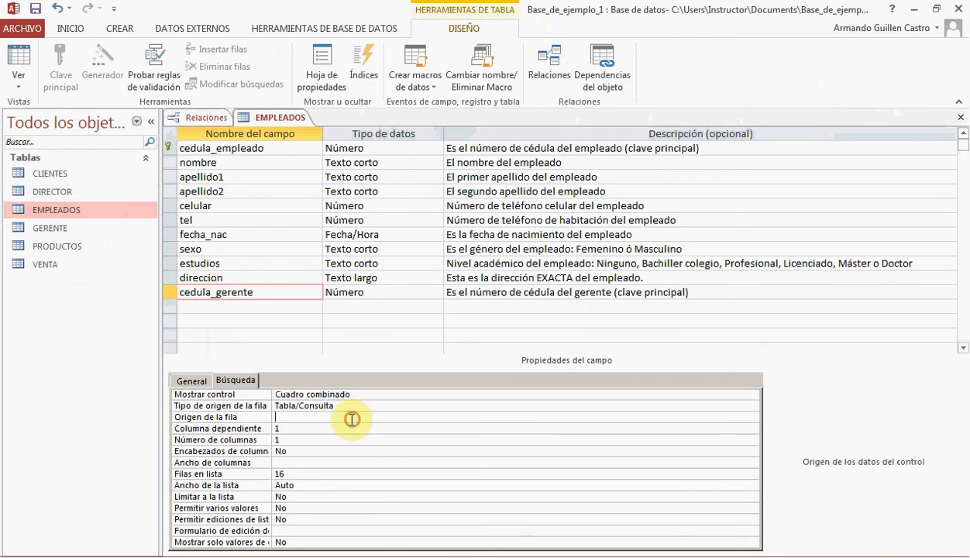
click(751, 417)
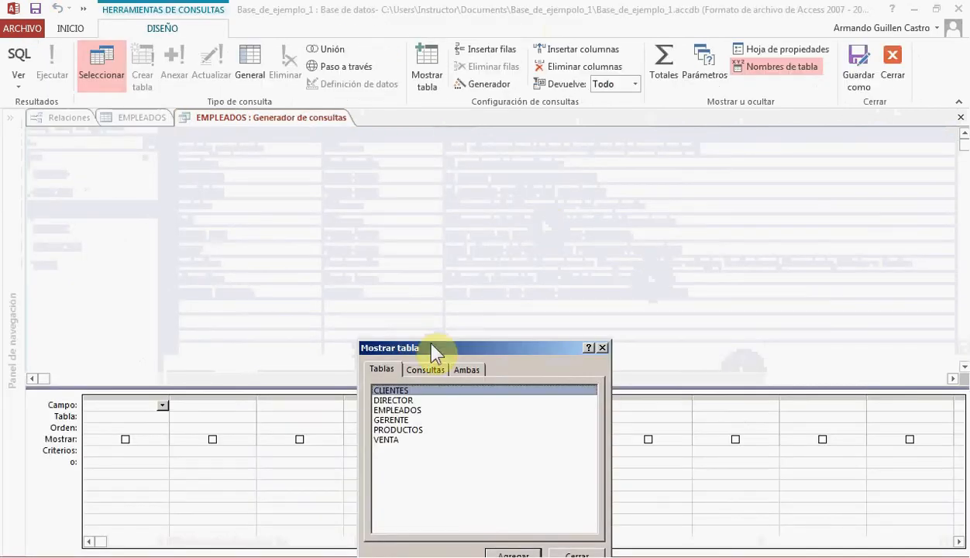
double_click(399, 419)
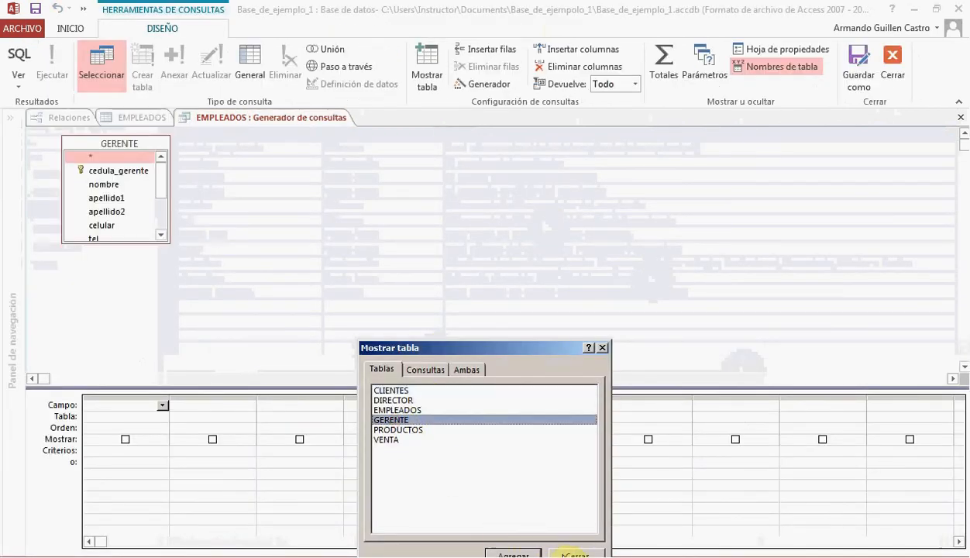
click(560, 554)
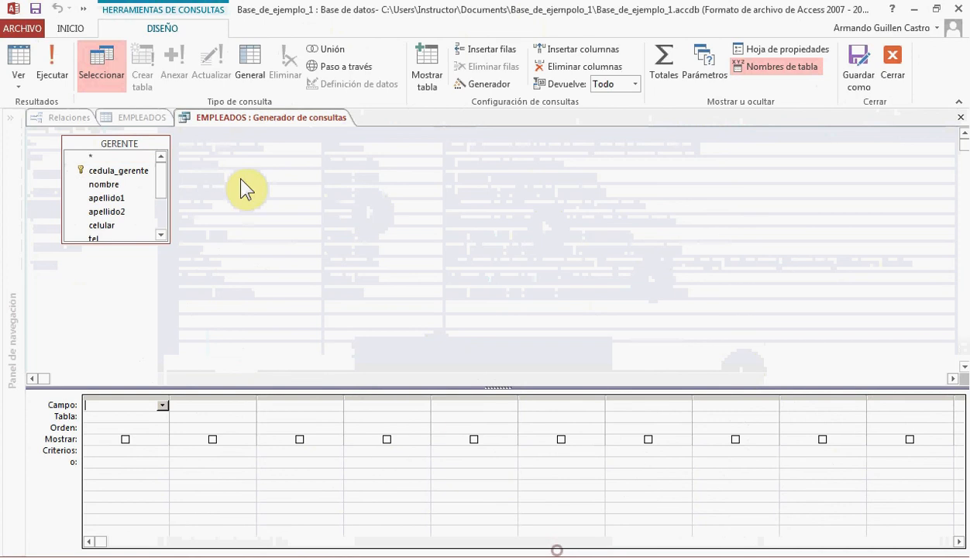
Add the cedula_gerente, nombre and apellido1 fields of GERENTE to the row source query
double_click(115, 171)
double_click(116, 185)
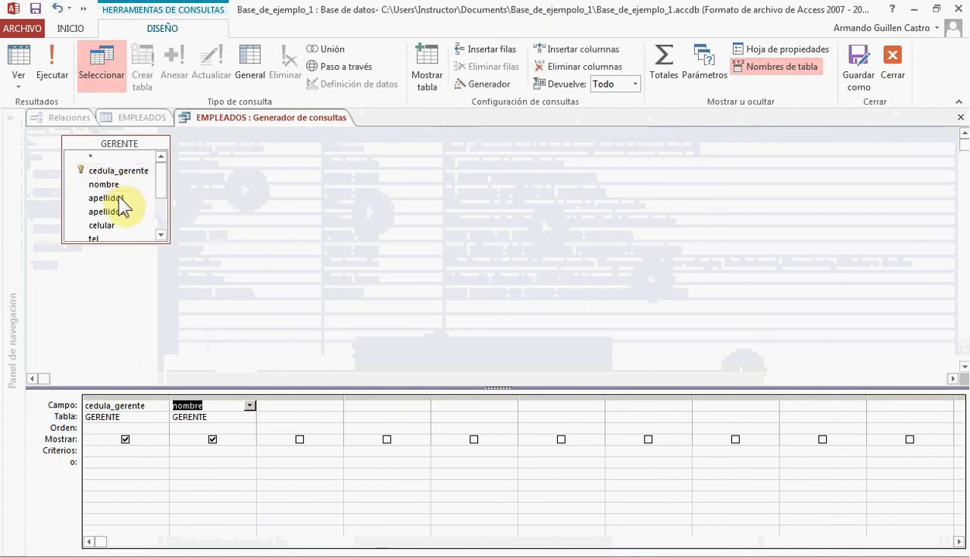
double_click(118, 197)
click(153, 406)
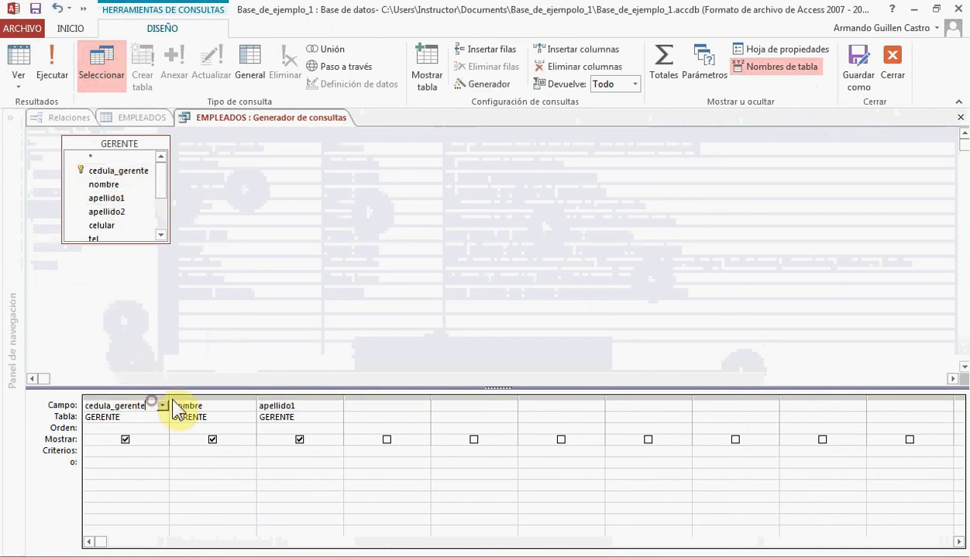
click(162, 396)
click(194, 396)
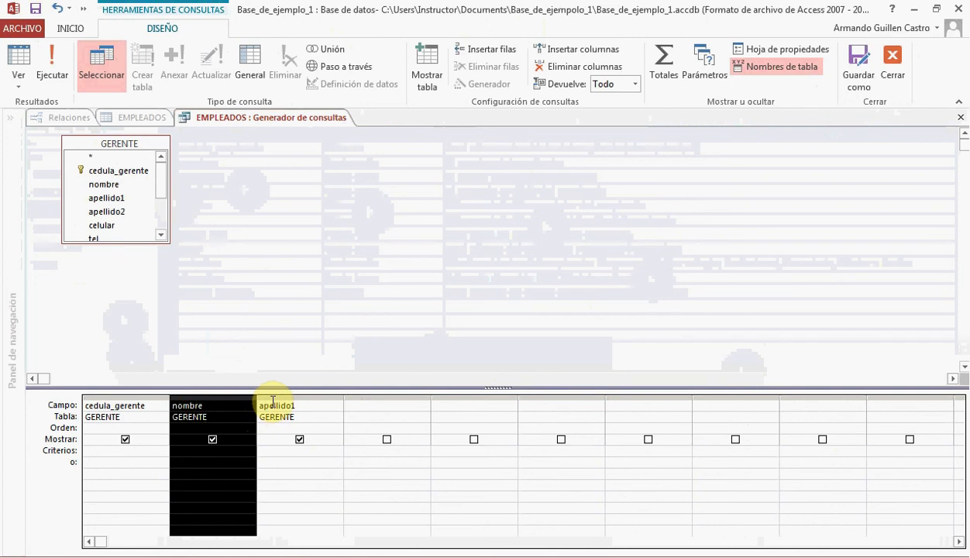
Close the row source query builder, keeping the GERENTE query for cedula_gerente, and save the EMPLEADOS design
click(275, 397)
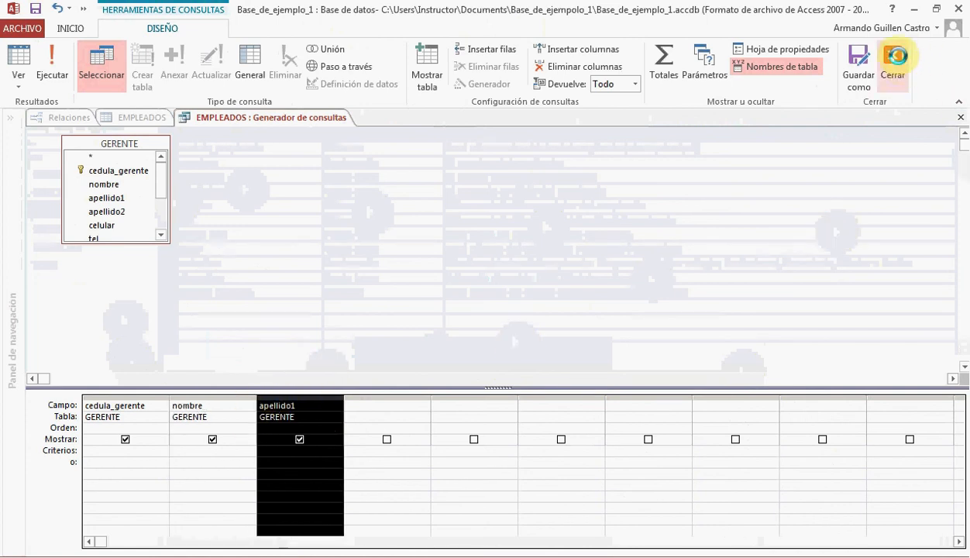
click(893, 58)
click(407, 343)
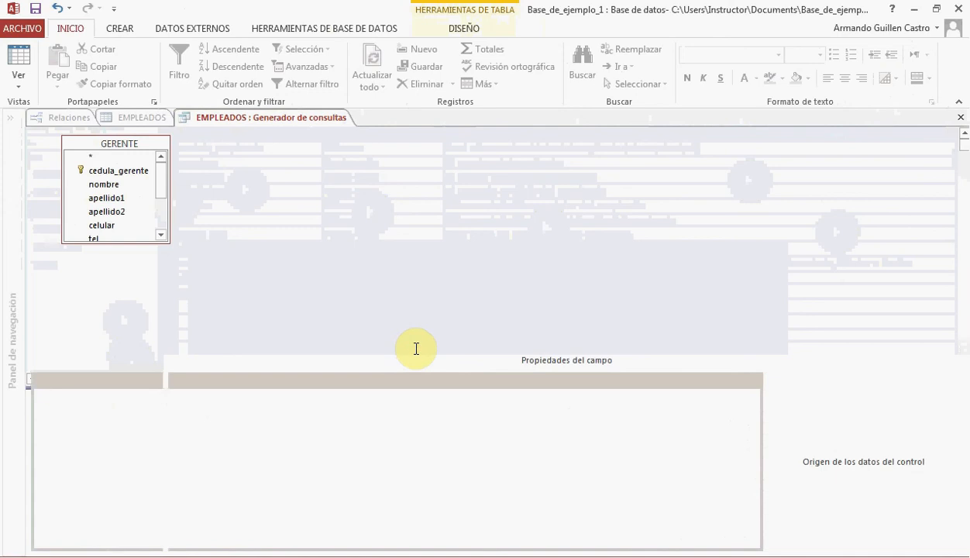
click(36, 10)
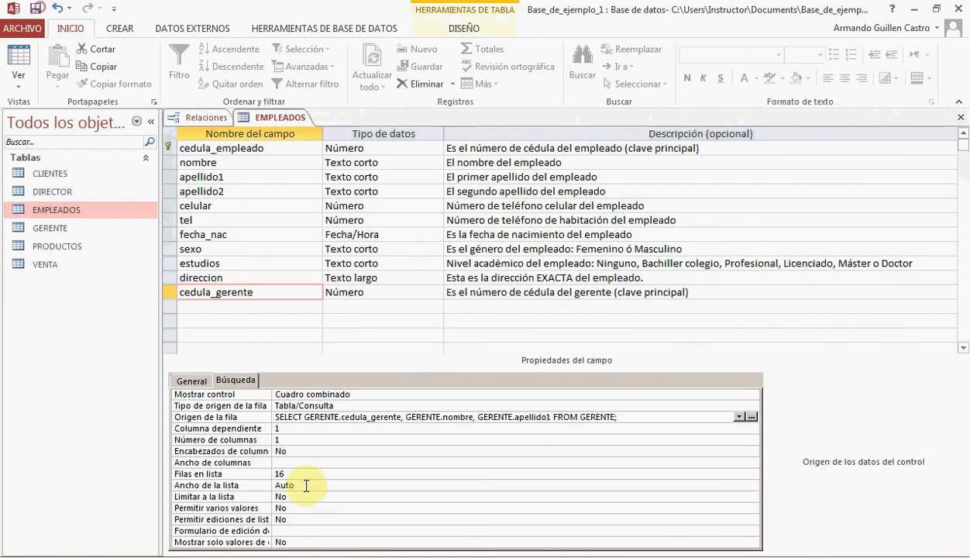
Set the cedula_gerente lookup to 3 columns, column width 3 cm and list width 9 cm, and save the table
click(283, 440)
key(BackSpace)
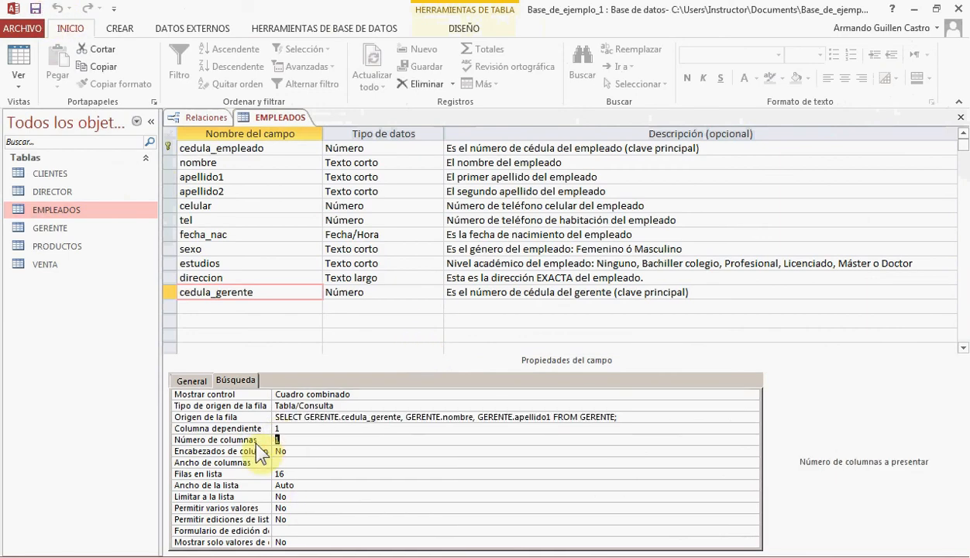
text(3)
click(292, 464)
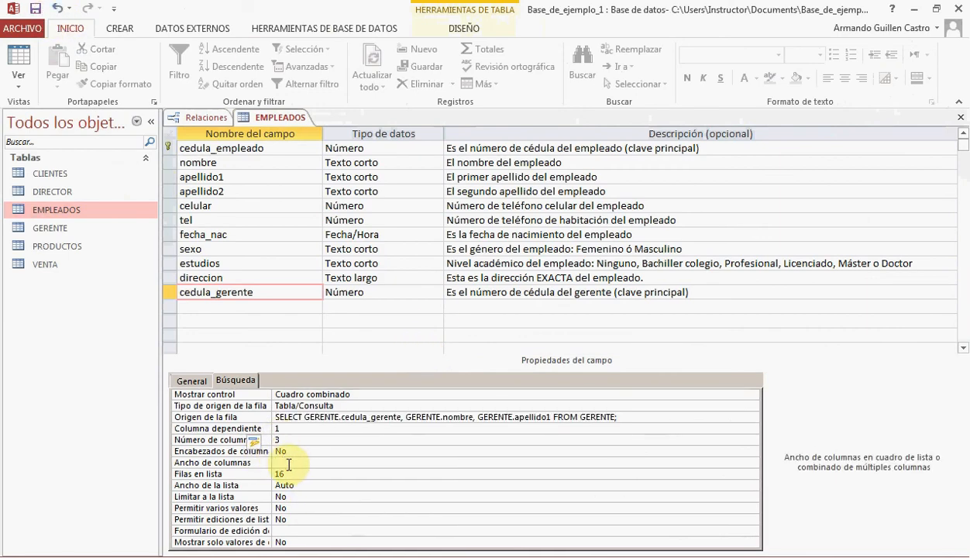
text(3)
click(307, 484)
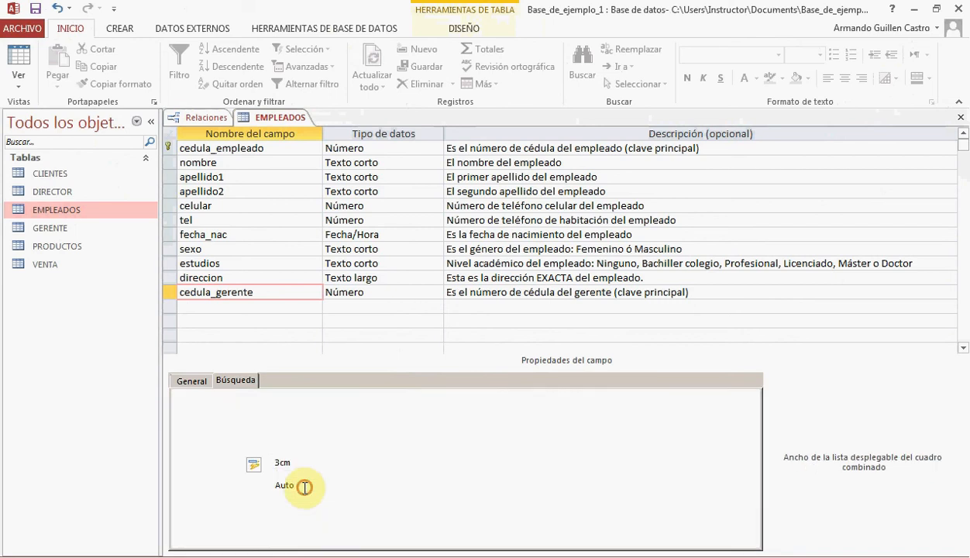
click(249, 484)
text(9)
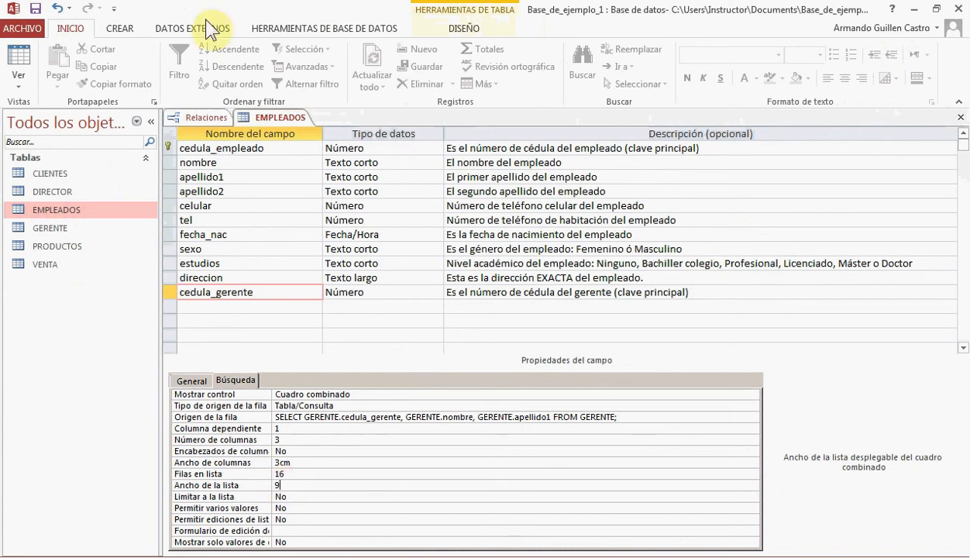
click(35, 8)
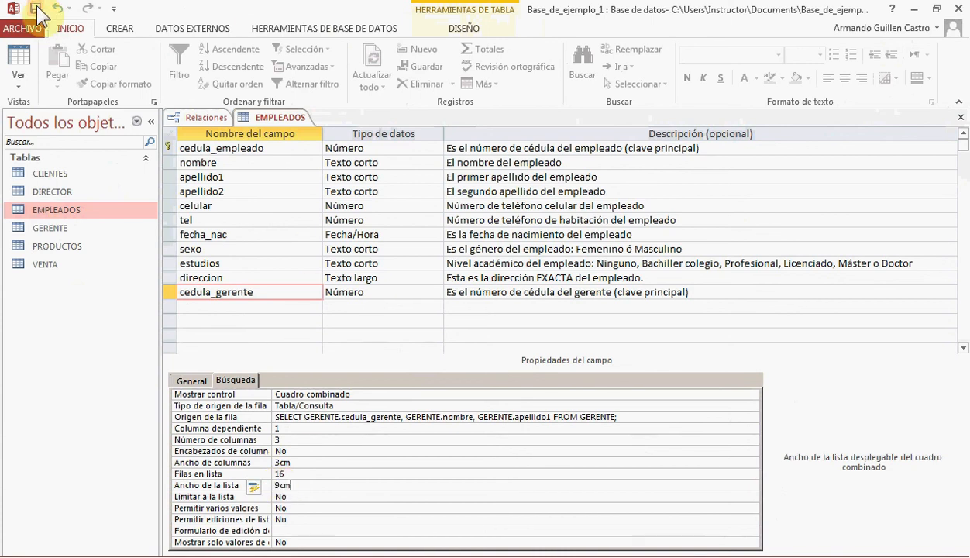
Switch EMPLEADOS to datasheet view and widen the Cédula gerente column to fit its full heading
click(18, 60)
drag(642, 547, 756, 548)
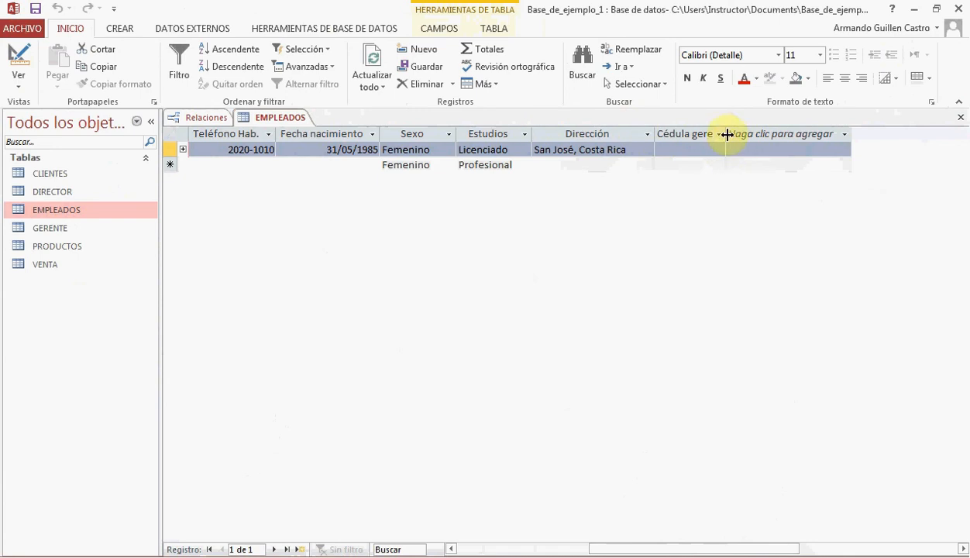
drag(727, 135, 778, 134)
click(781, 135)
Assign the listed manager to the employee record through the Cédula gerente lookup and save the record
click(741, 146)
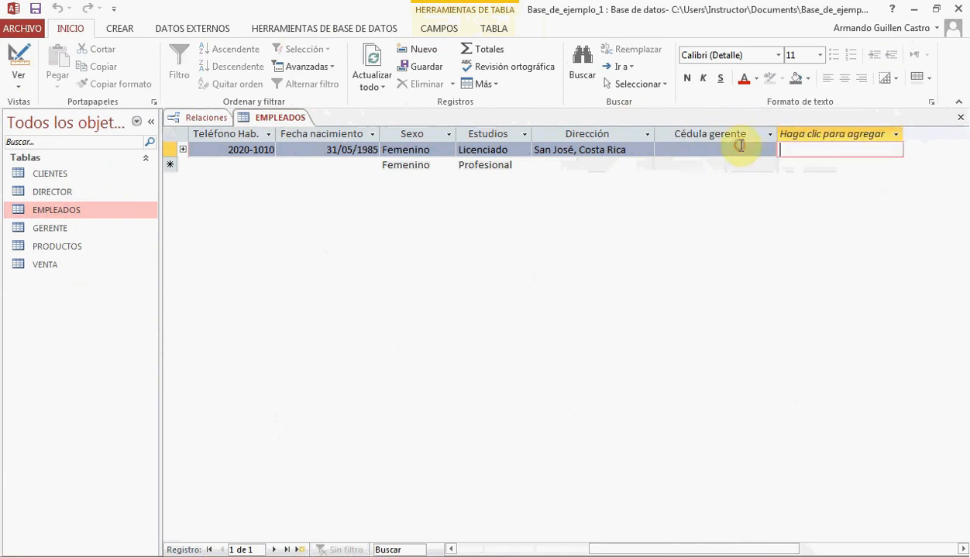
click(770, 149)
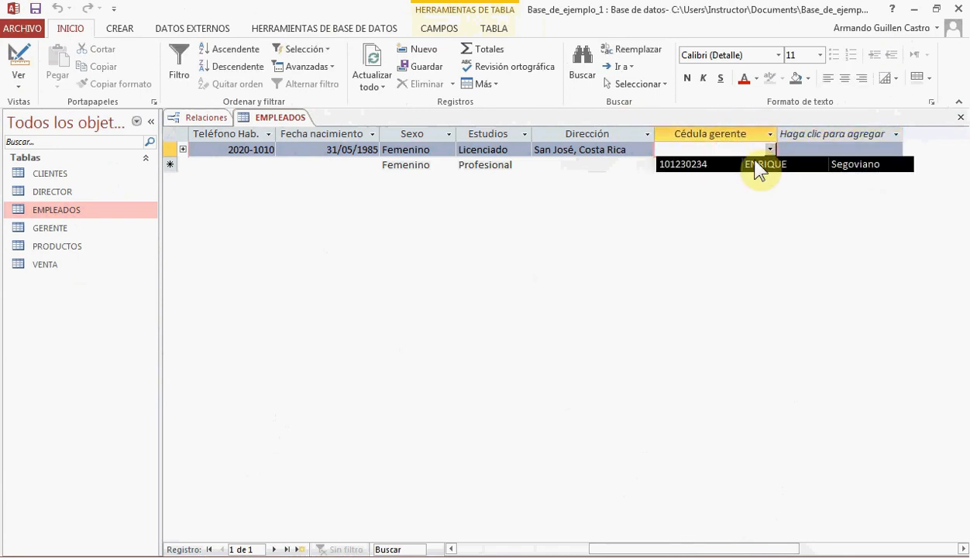
click(770, 149)
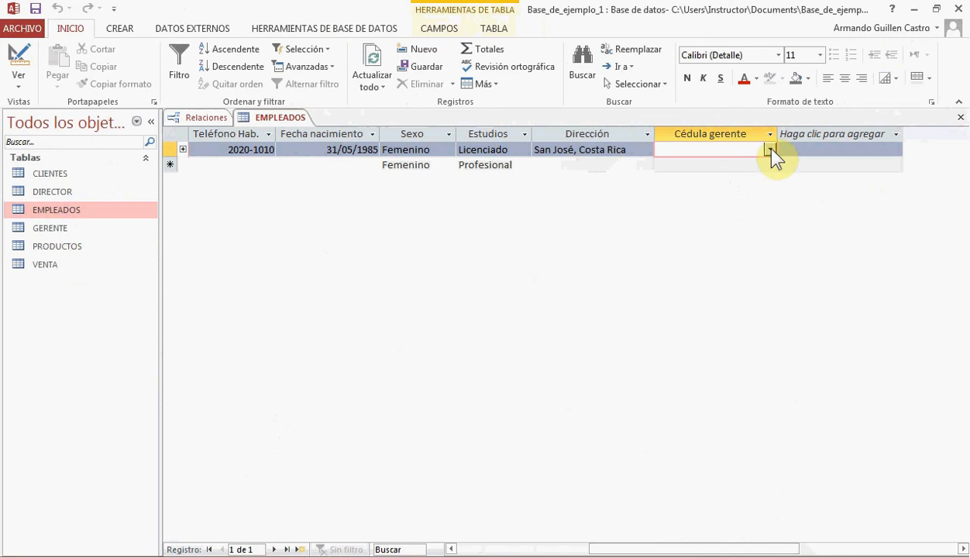
click(770, 150)
click(756, 162)
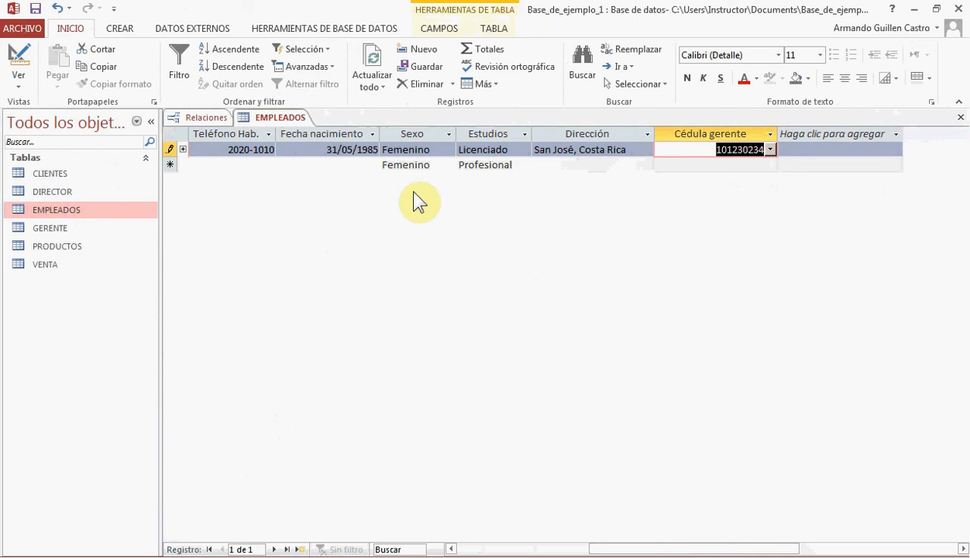
click(772, 149)
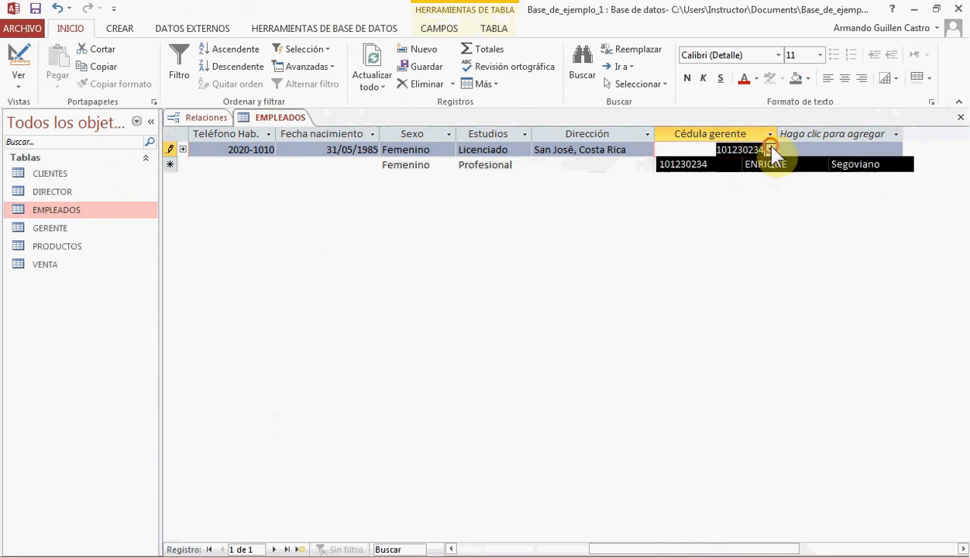
click(771, 149)
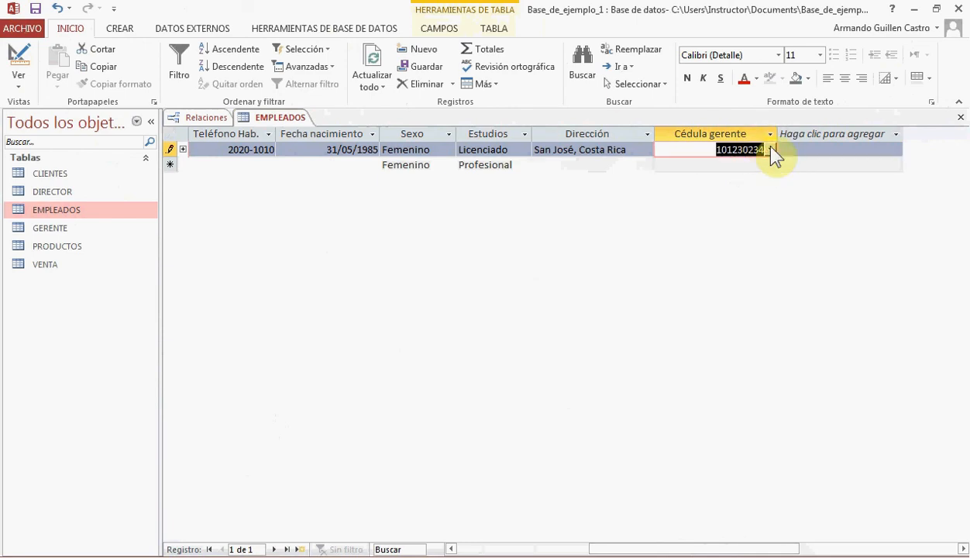
click(771, 149)
click(749, 163)
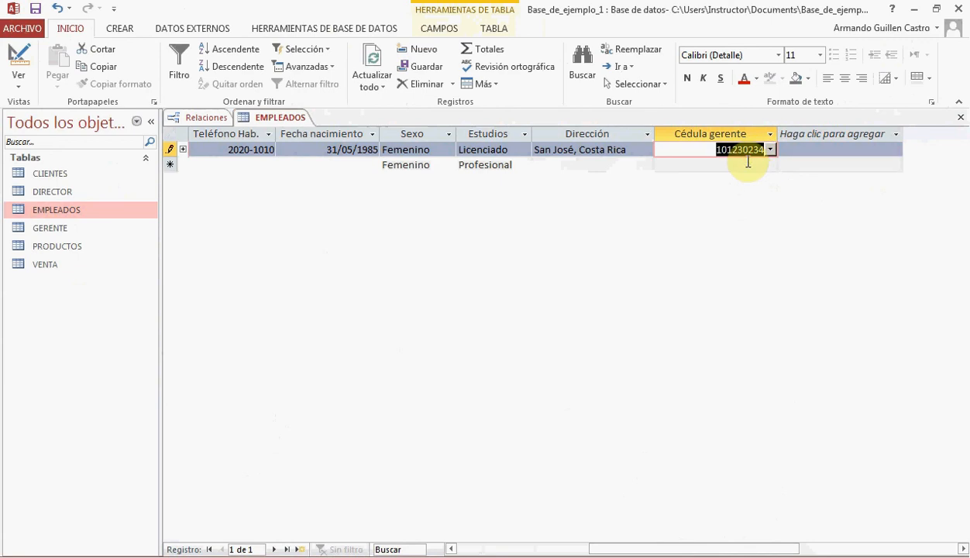
click(35, 9)
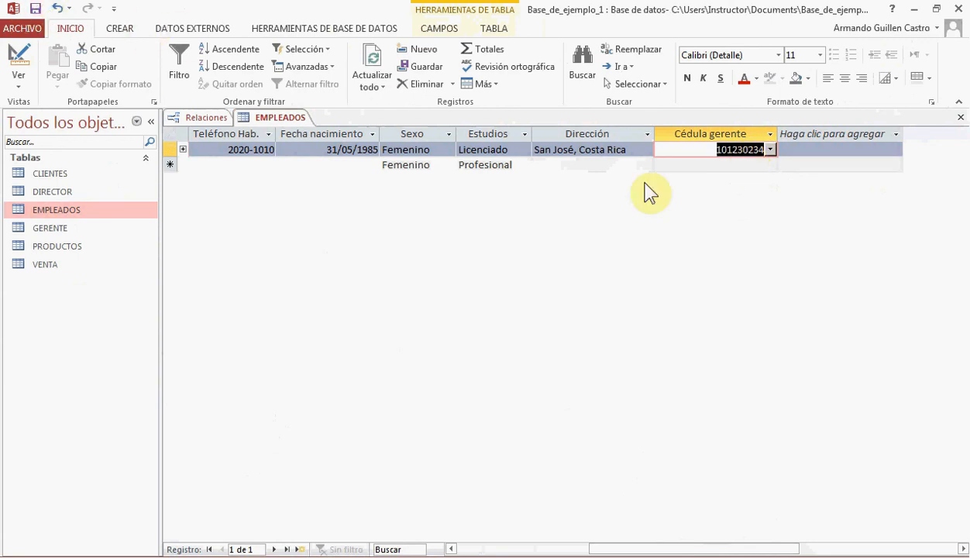
Check the Cédula gerente lookup list once more, then save and close the EMPLEADOS table
click(772, 151)
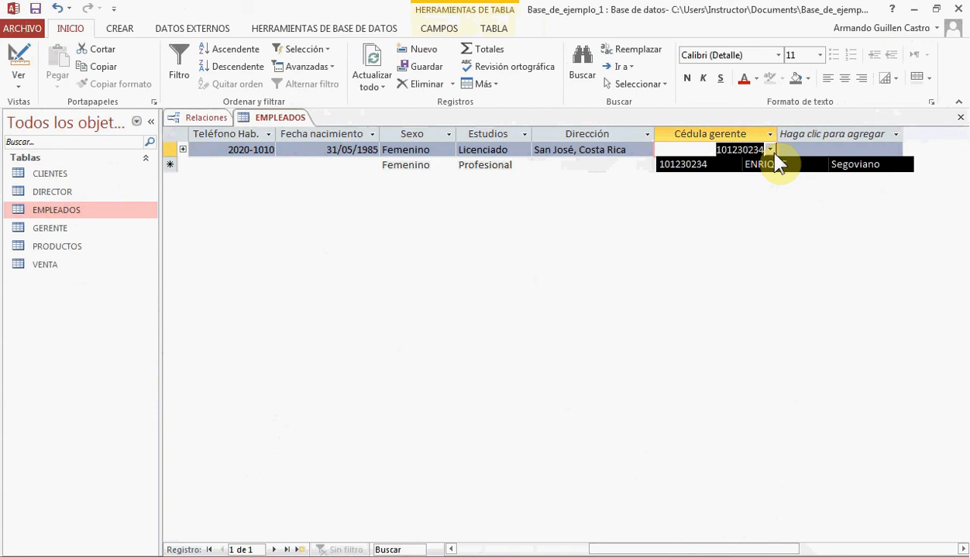
click(35, 9)
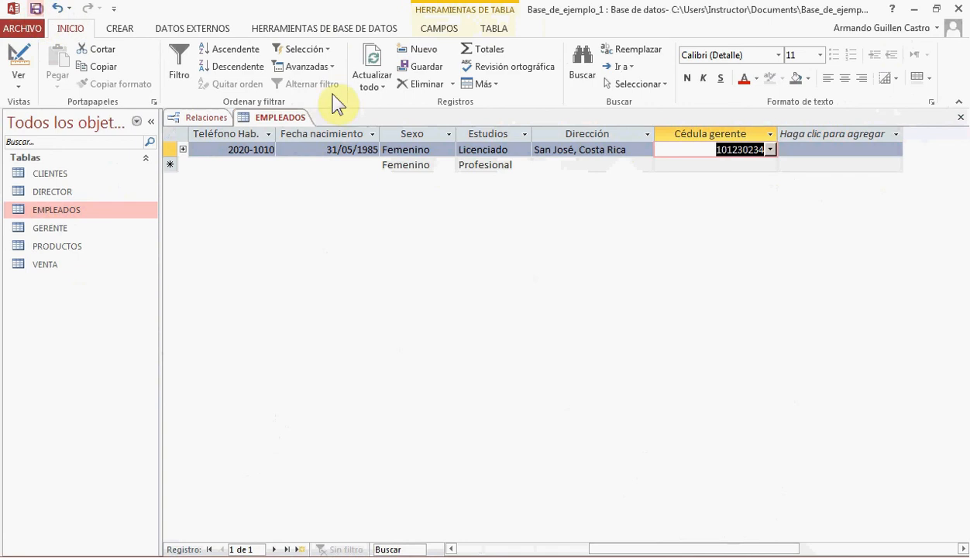
click(961, 117)
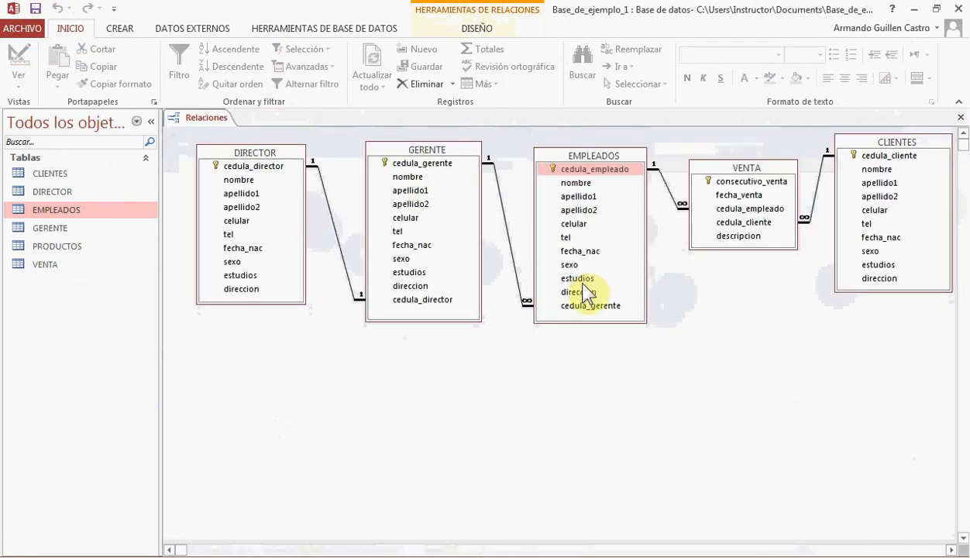